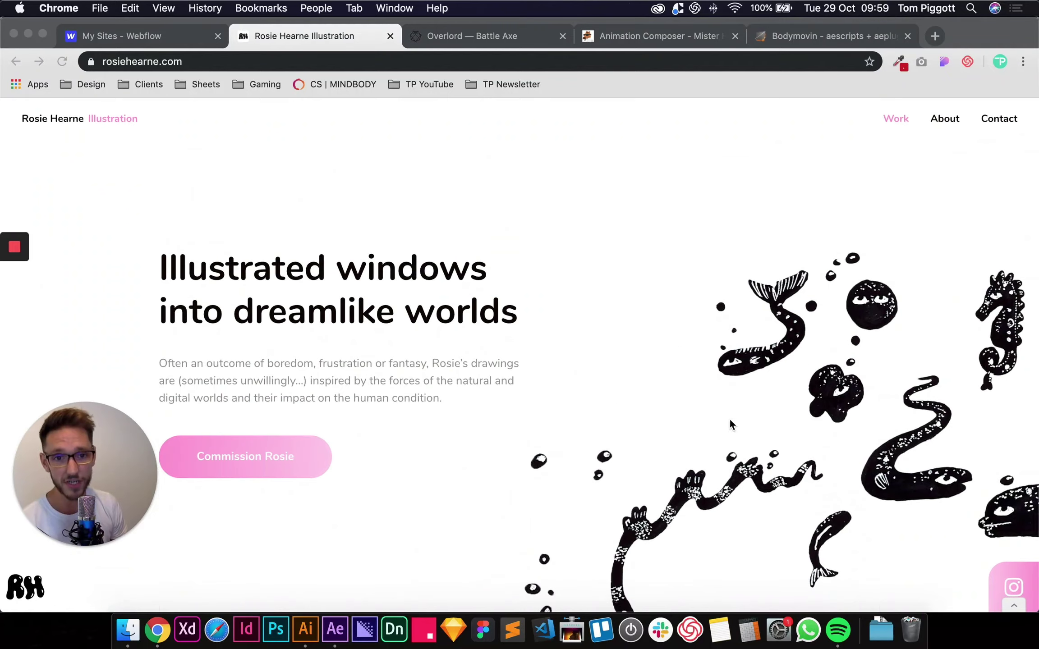
Look through the illustration portfolio's home page, examining its artwork gallery and the RH logo.
scroll(685, 409, "down", 10)
scroll(632, 424, "down", 15)
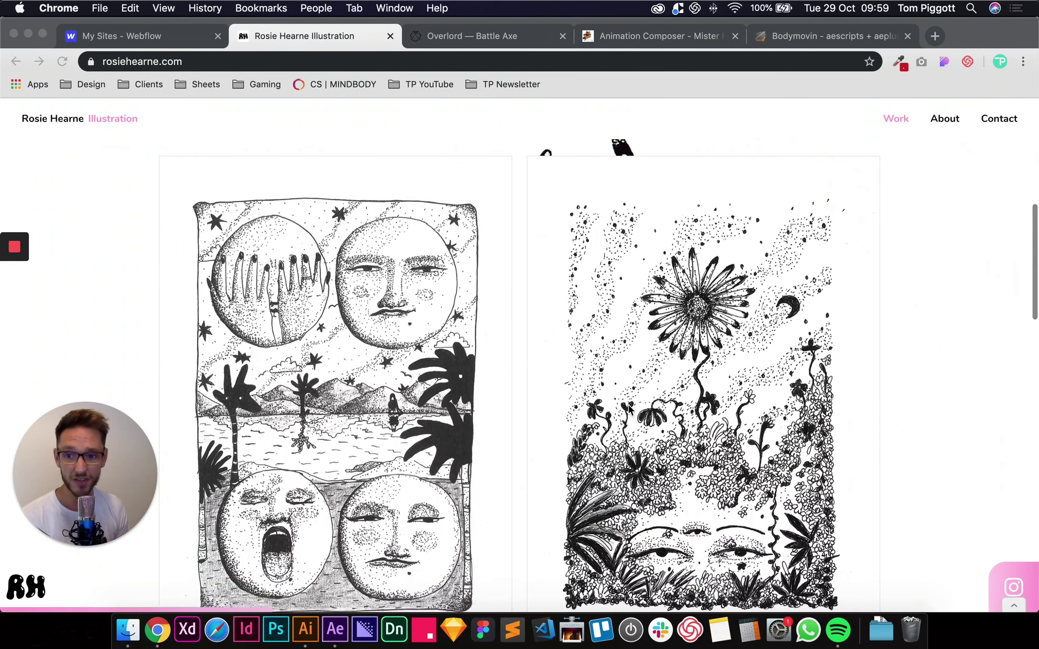
scroll(622, 412, "down", 10)
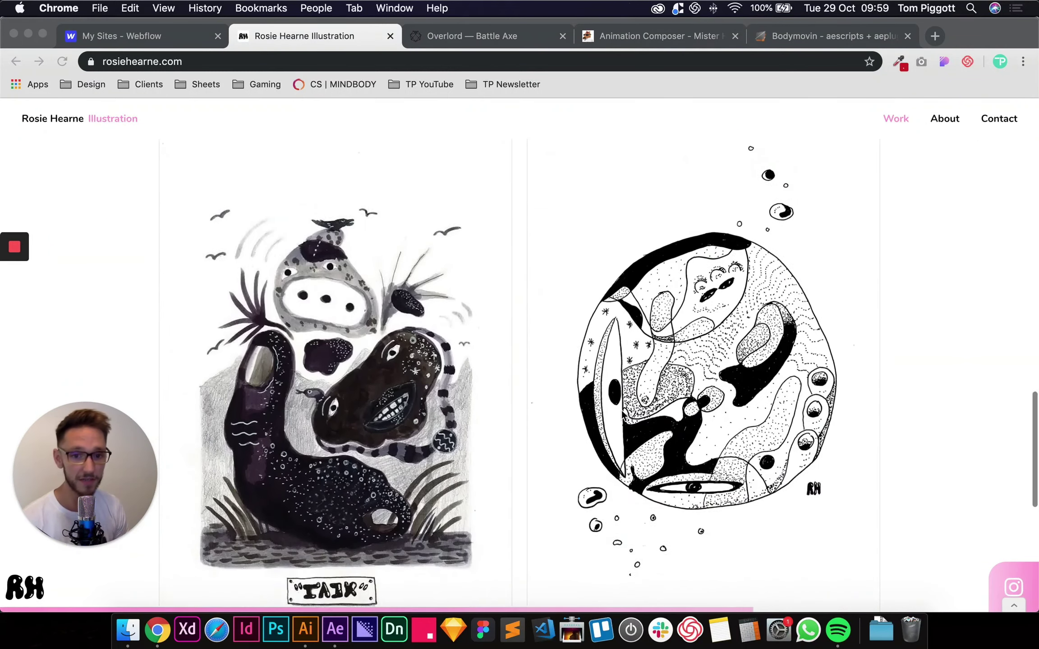
scroll(623, 408, "up", 15)
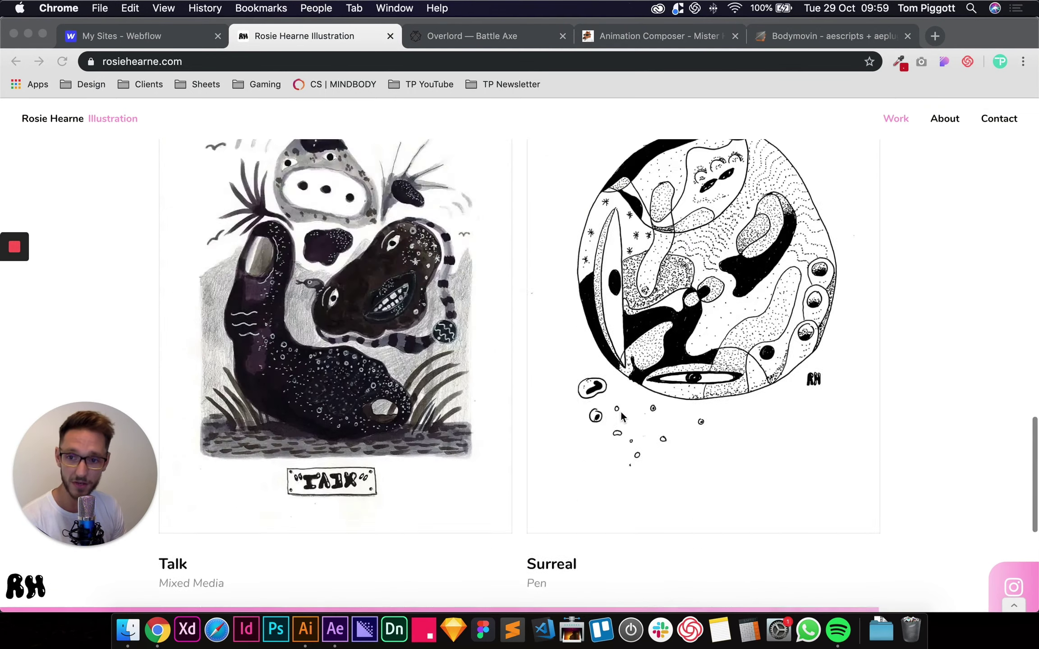
scroll(46, 563, "up", 15)
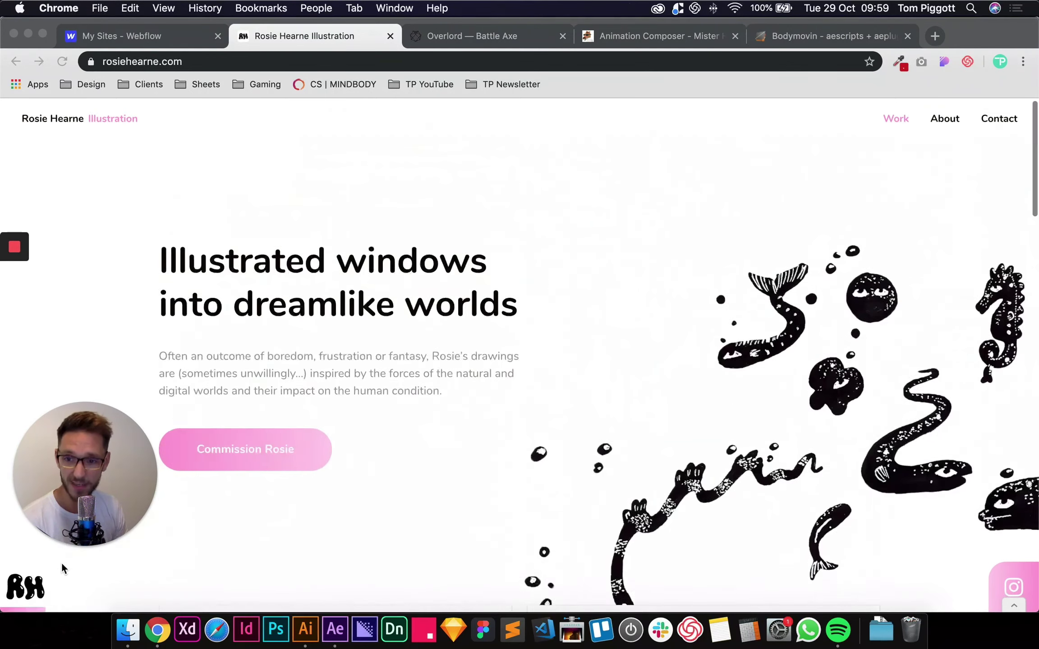
scroll(140, 553, "down", 8)
scroll(301, 550, "down", 8)
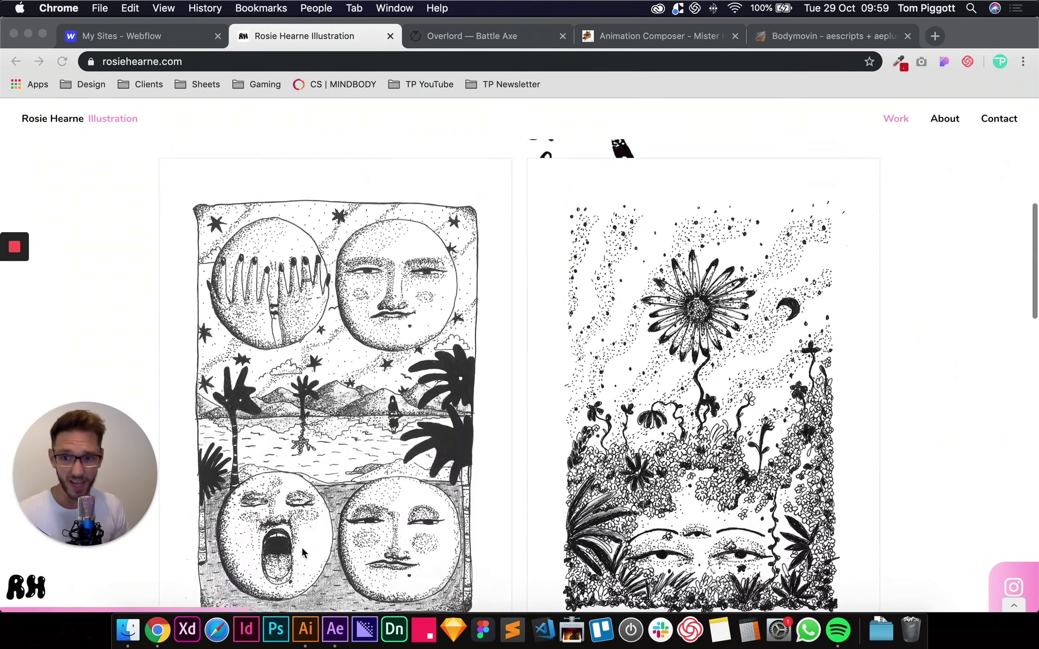
scroll(302, 550, "up", 14)
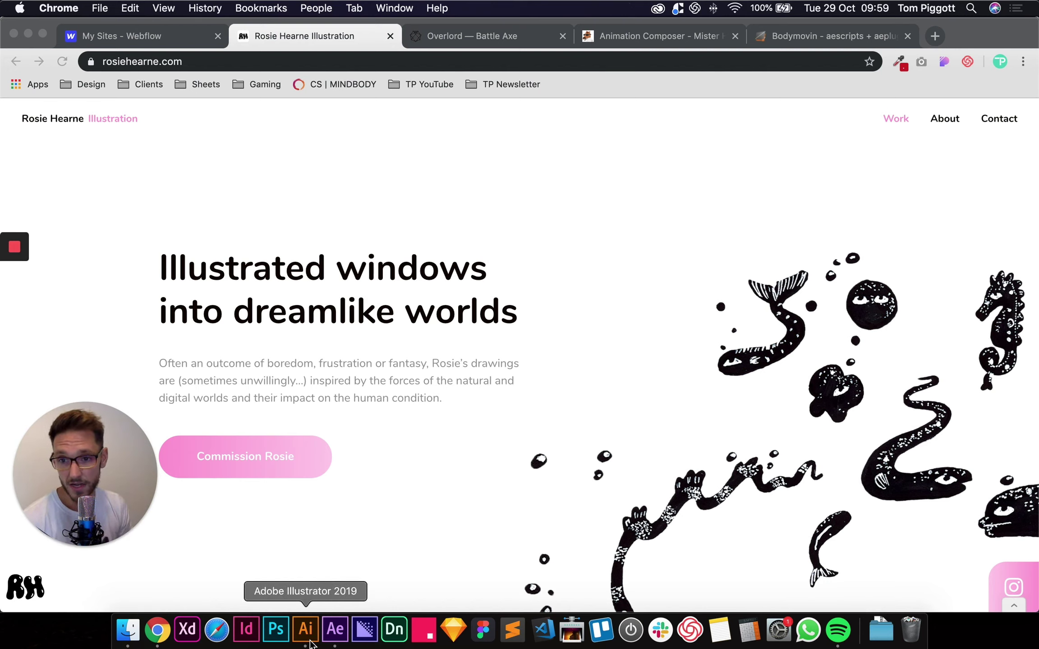
Open RH_Logo.ai from the tutorial files folder in Illustrator and check the logo artwork's selection.
left_click(128, 630)
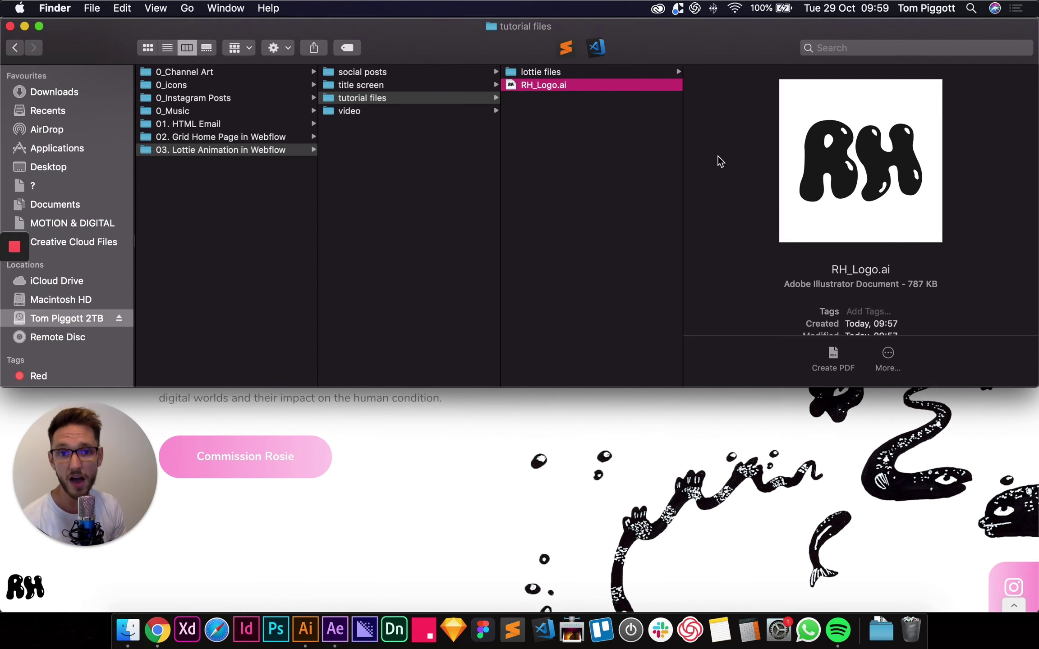
double_click(545, 85)
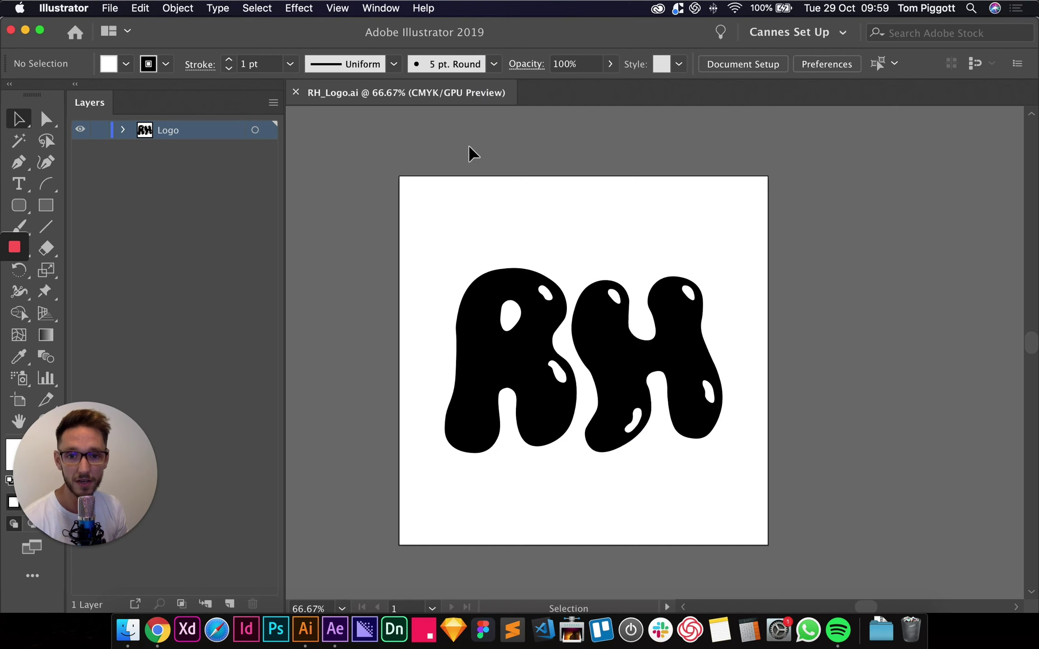
left_click_drag(432, 225, 839, 513)
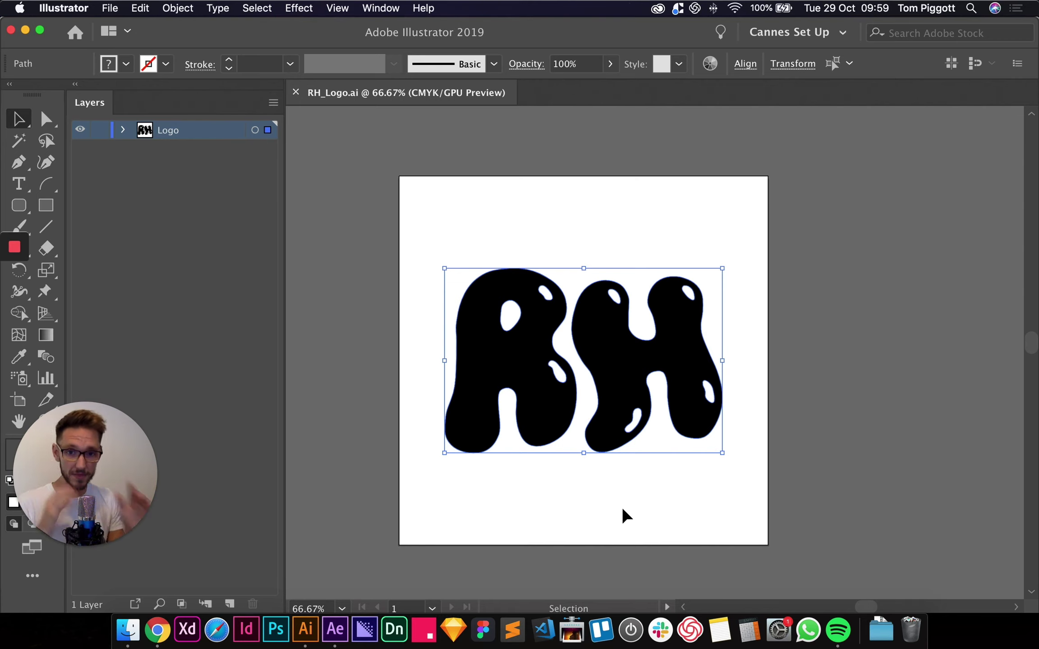
left_click(600, 513)
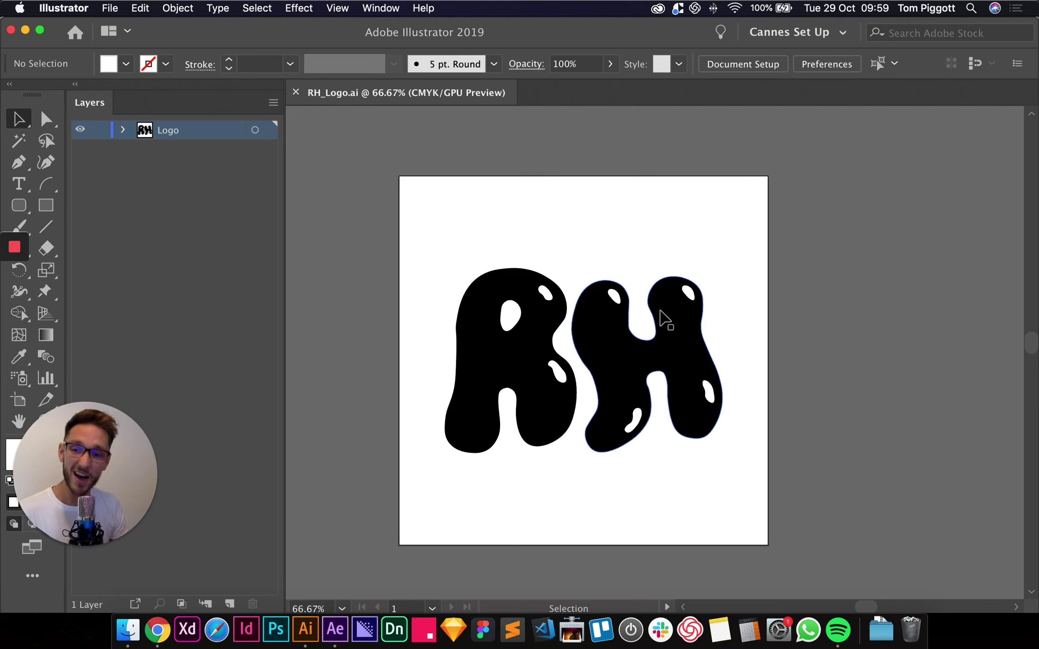
left_click(463, 248)
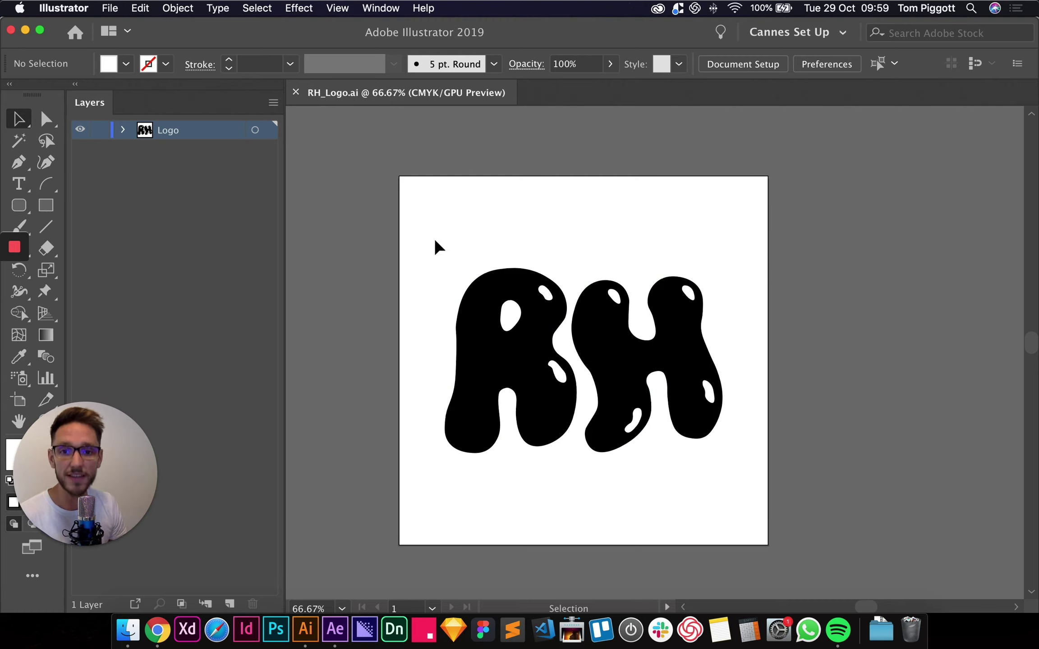
Move the letter R onto its own new layer, keeping its position on the artboard, and name the layer R.
left_click_drag(434, 240, 569, 482)
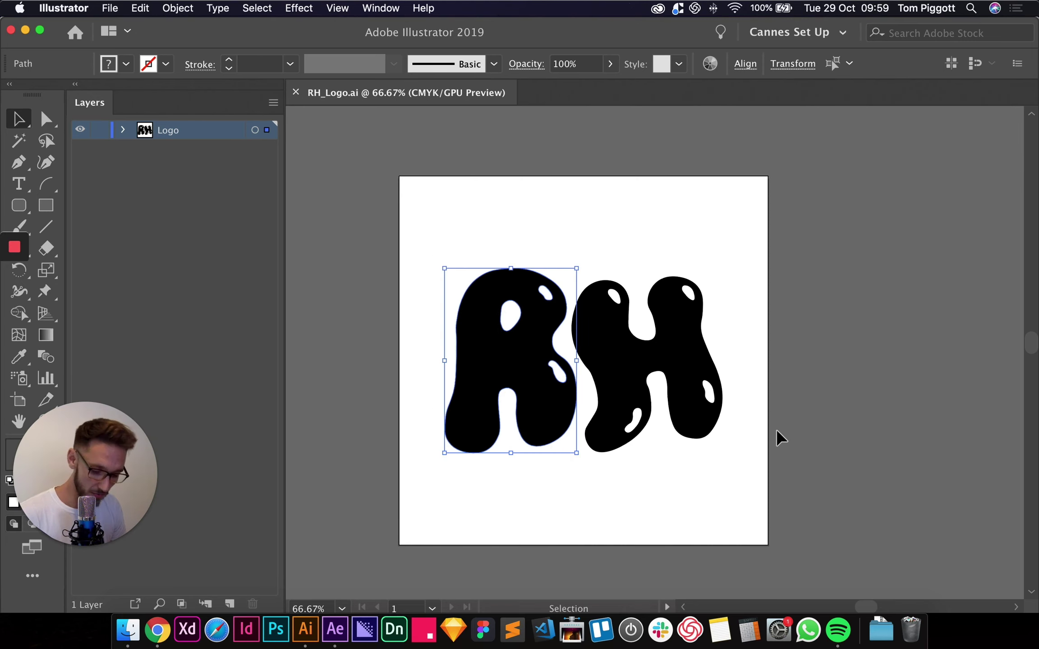
key("Delete")
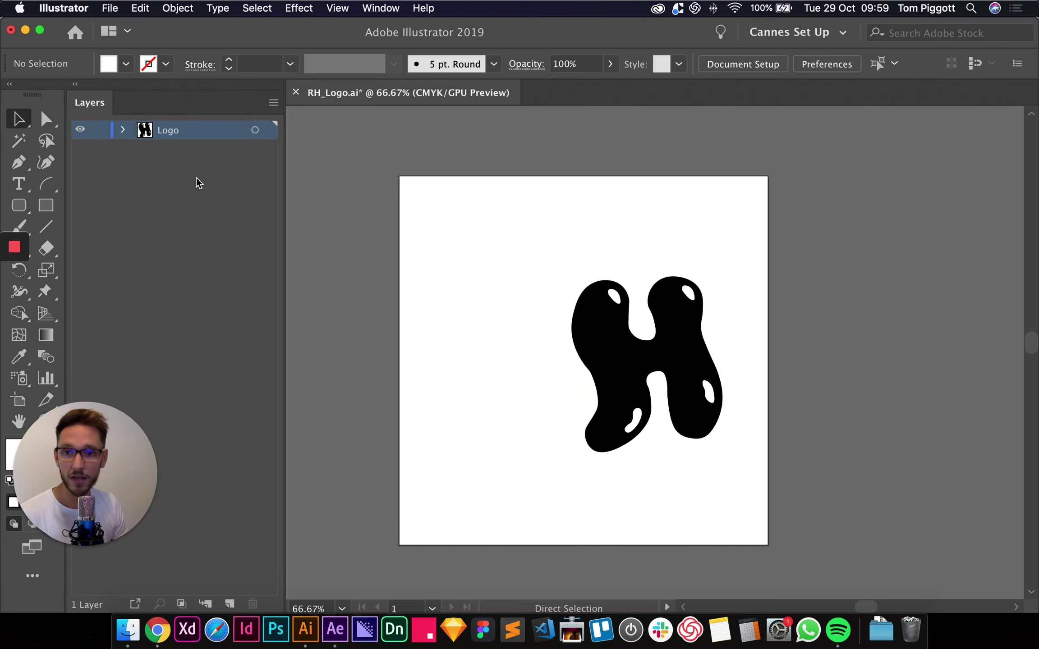
left_click(231, 604)
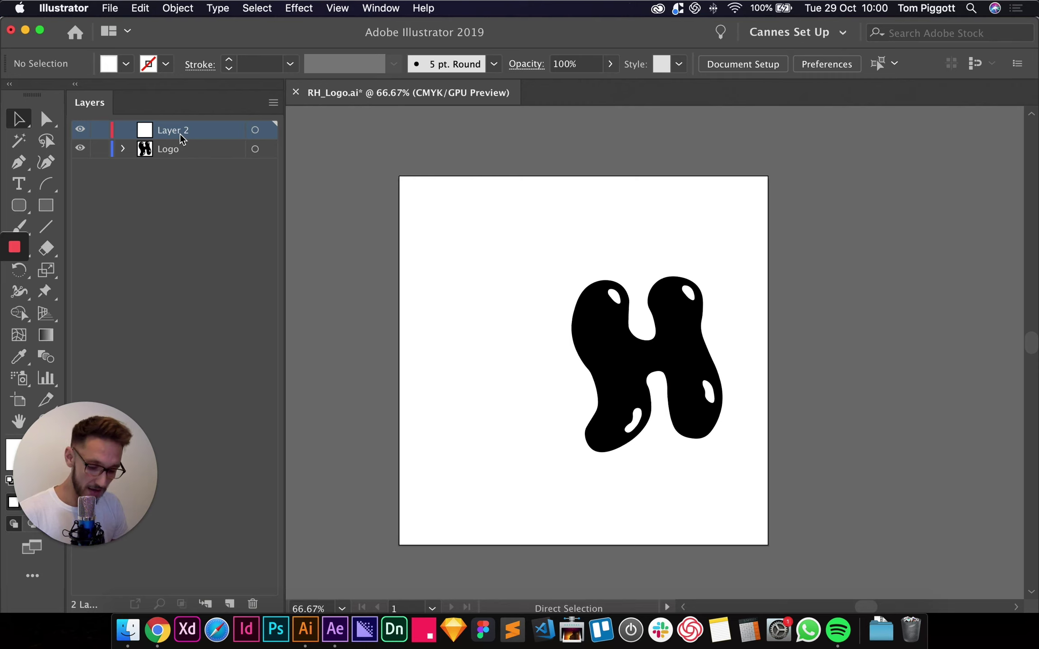
key("super+f")
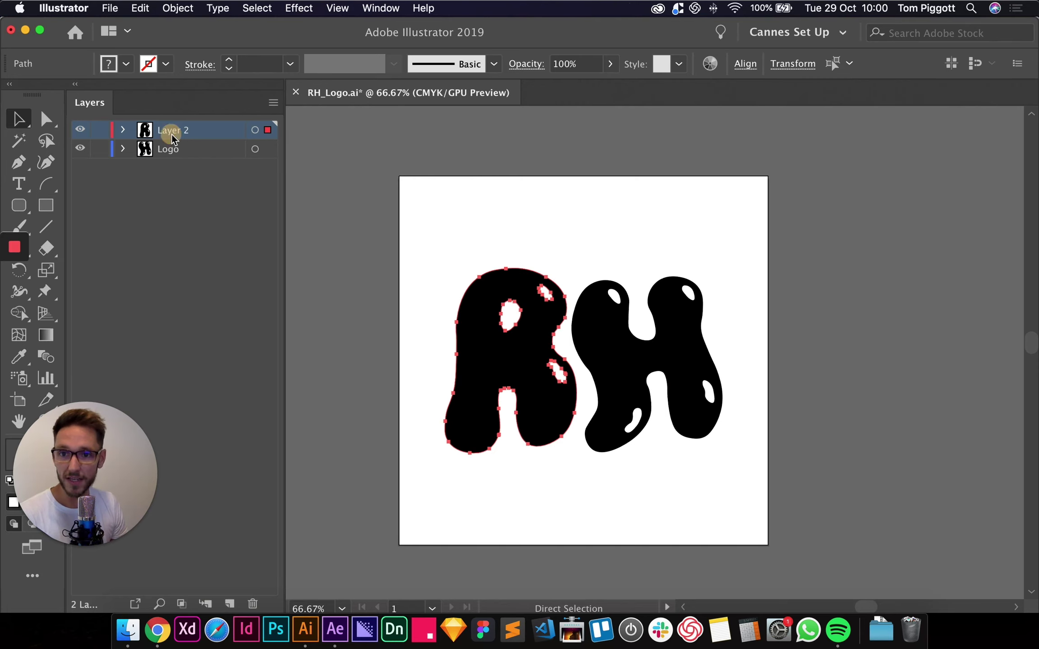
double_click(173, 130)
type("R")
key("Return")
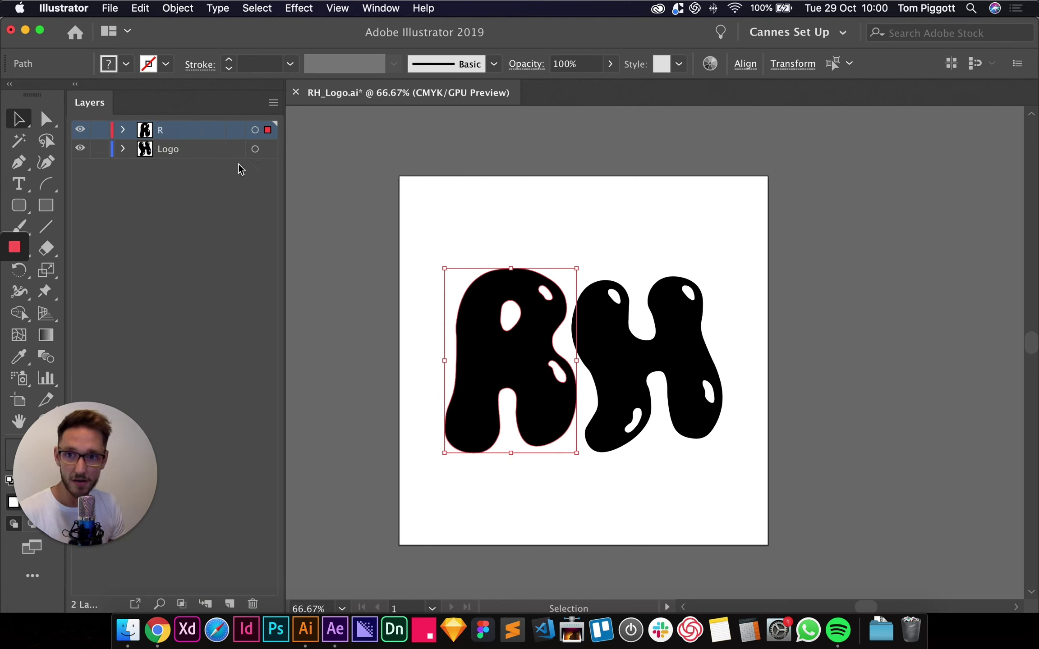
Rename the Logo layer as H and save the logo file.
left_click(182, 153)
double_click(182, 156)
type("H")
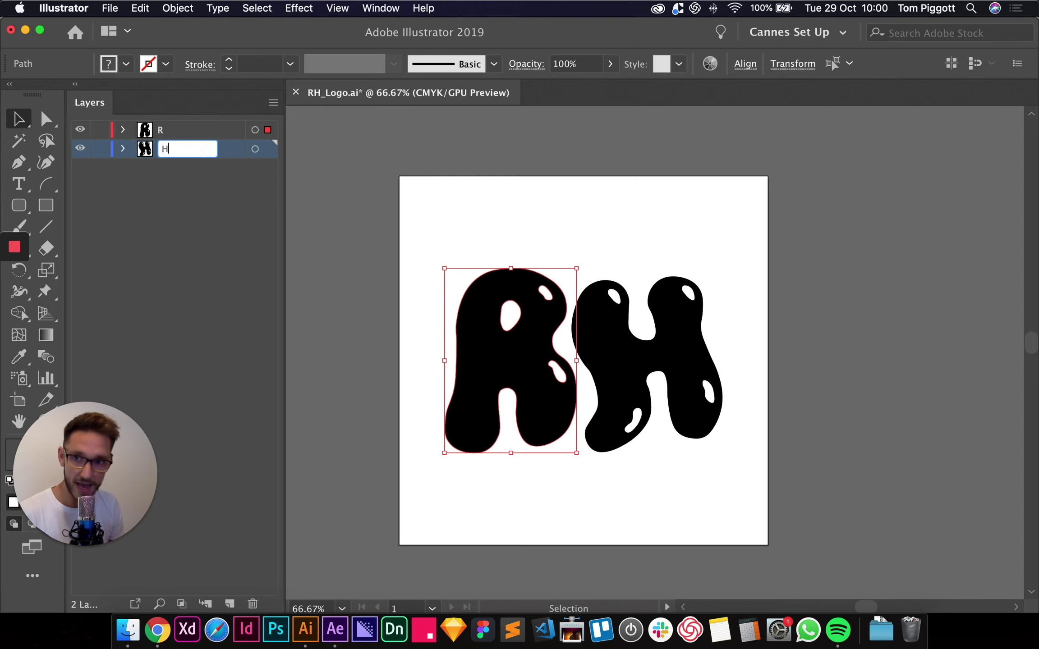
key("Return")
left_click(270, 266)
key("super+s")
left_click(329, 260)
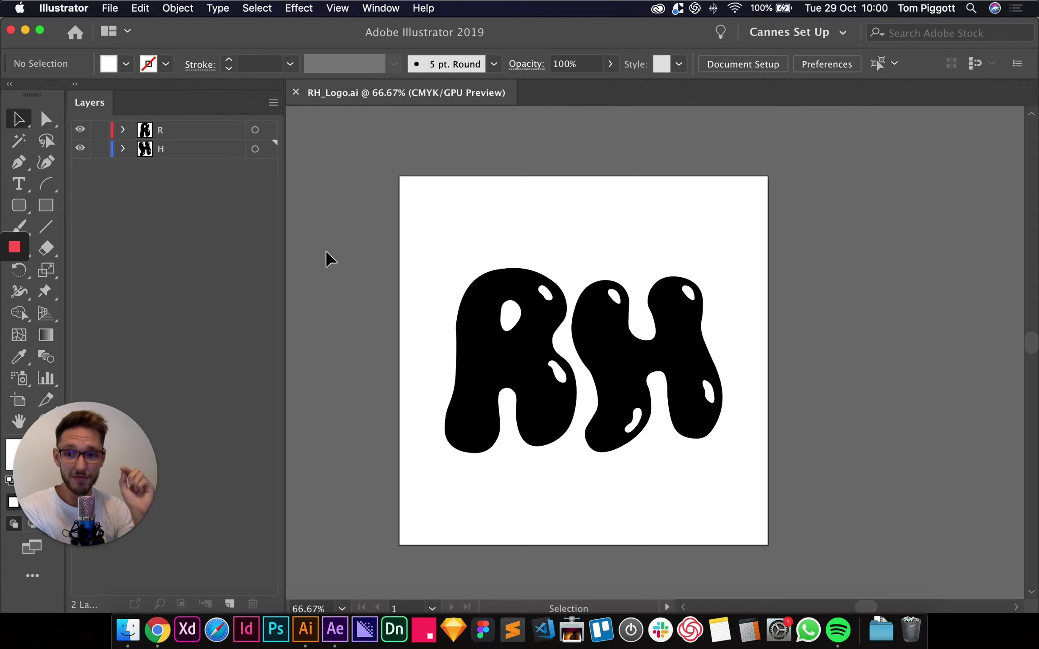
Switch to Chrome to view the Battle Axe Overlord plugin page and return to the logo in Illustrator.
left_click(151, 629)
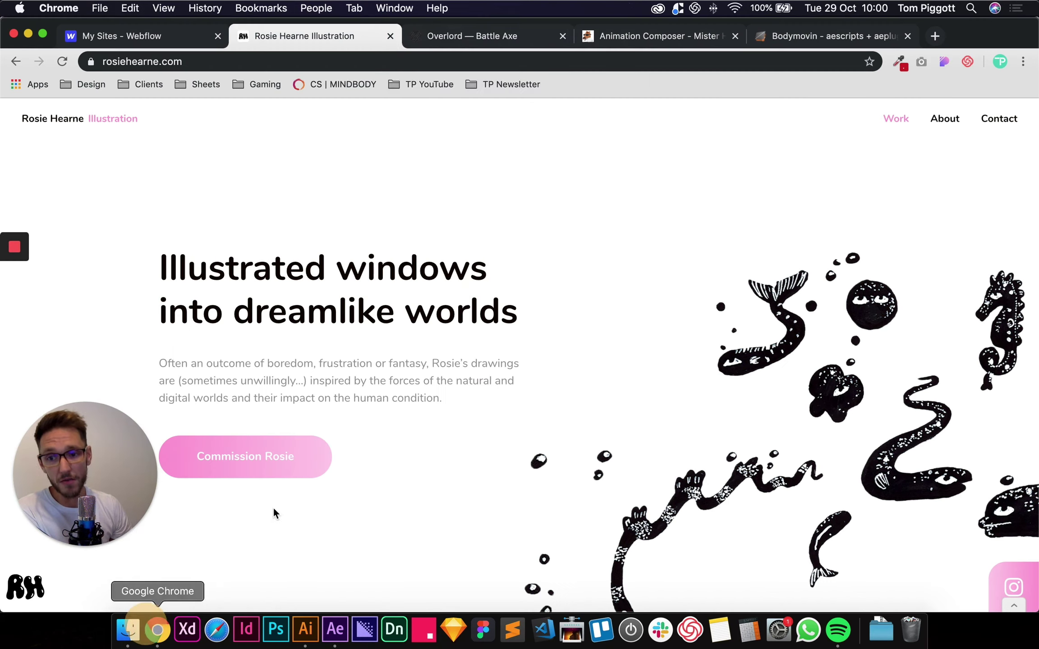
left_click(515, 36)
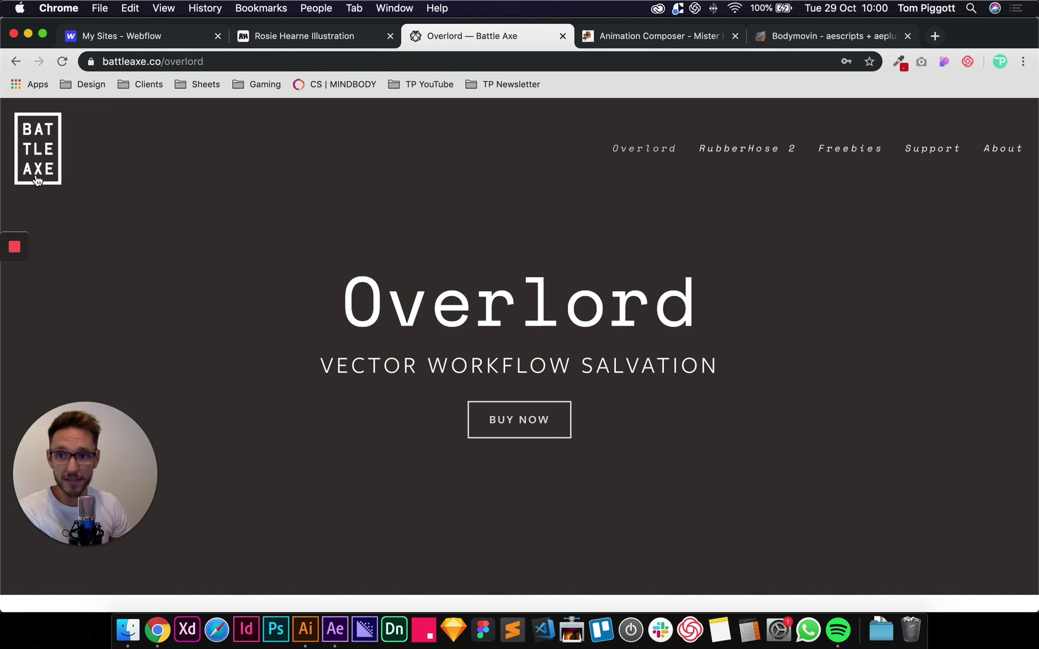
scroll(685, 285, "down", 10)
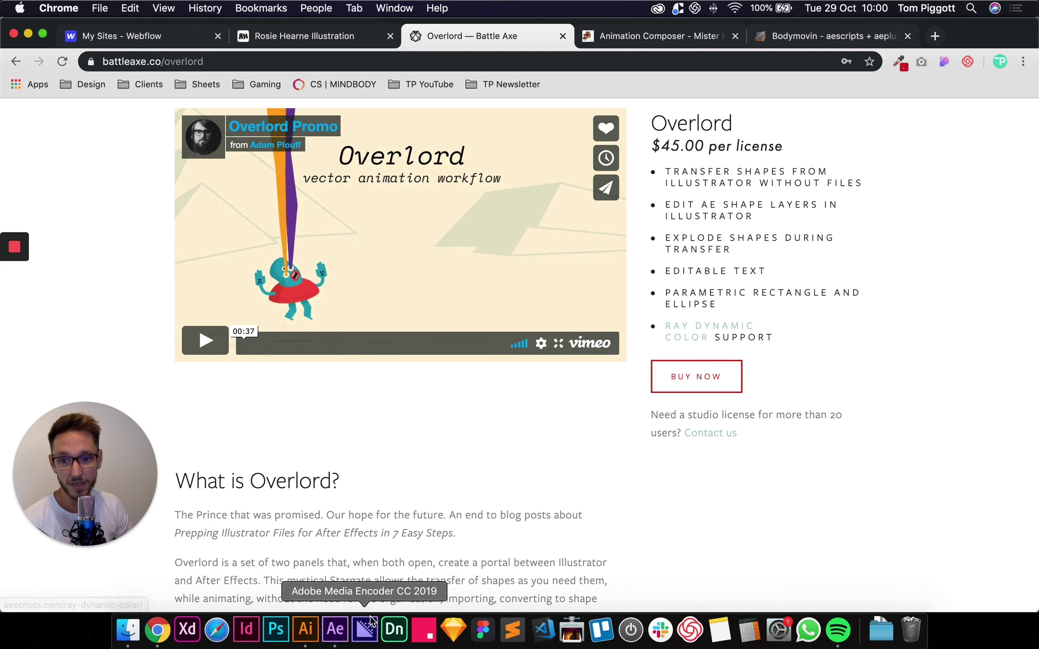
left_click(306, 629)
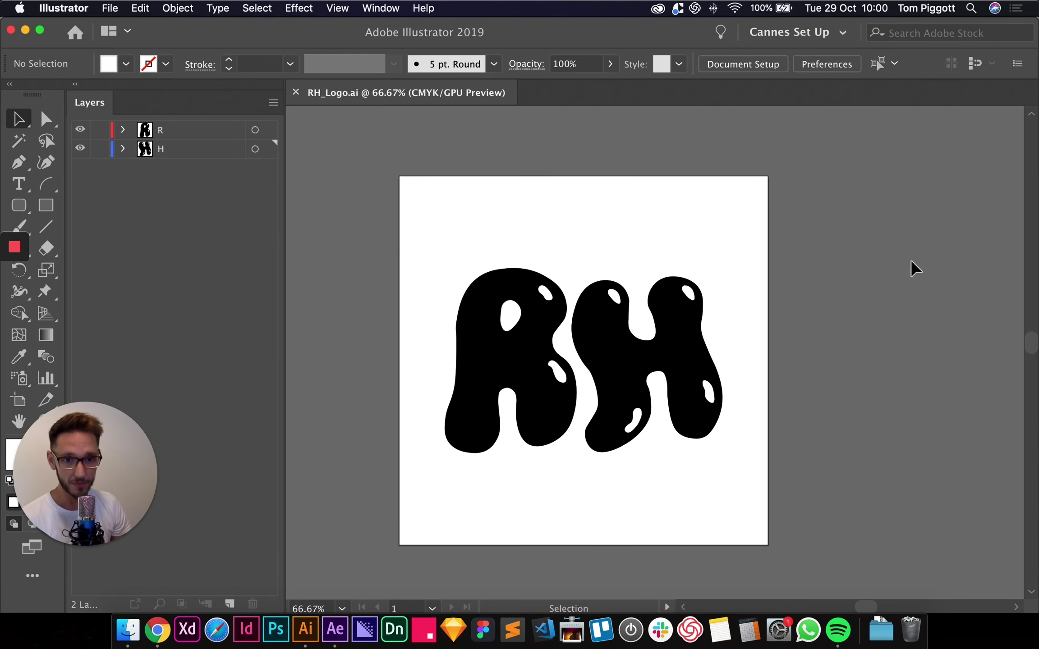
left_click(515, 363)
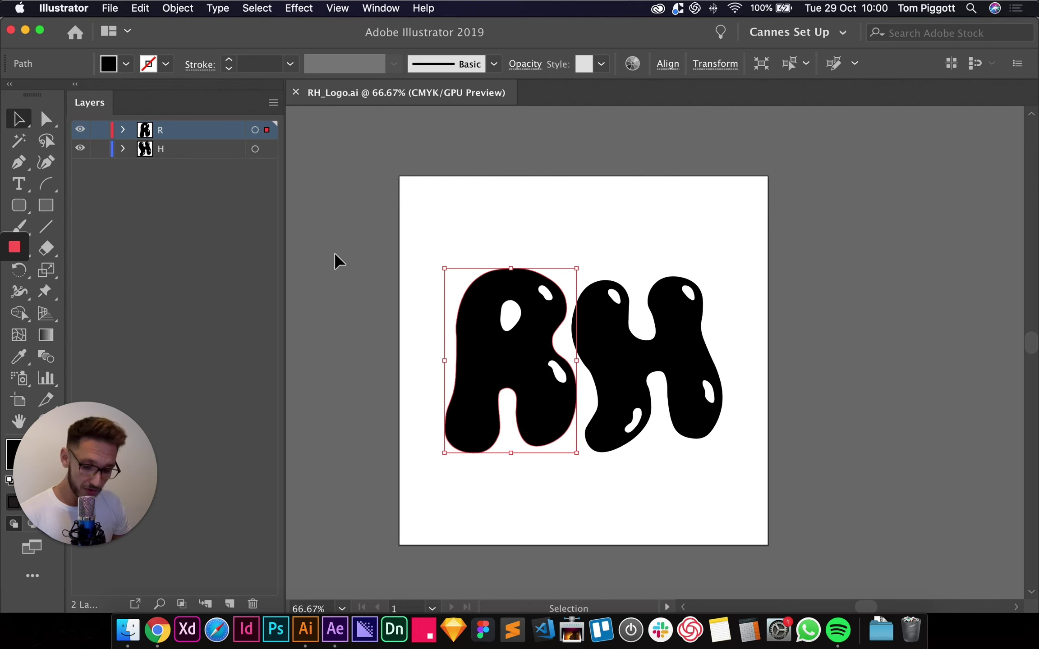
left_click(342, 294)
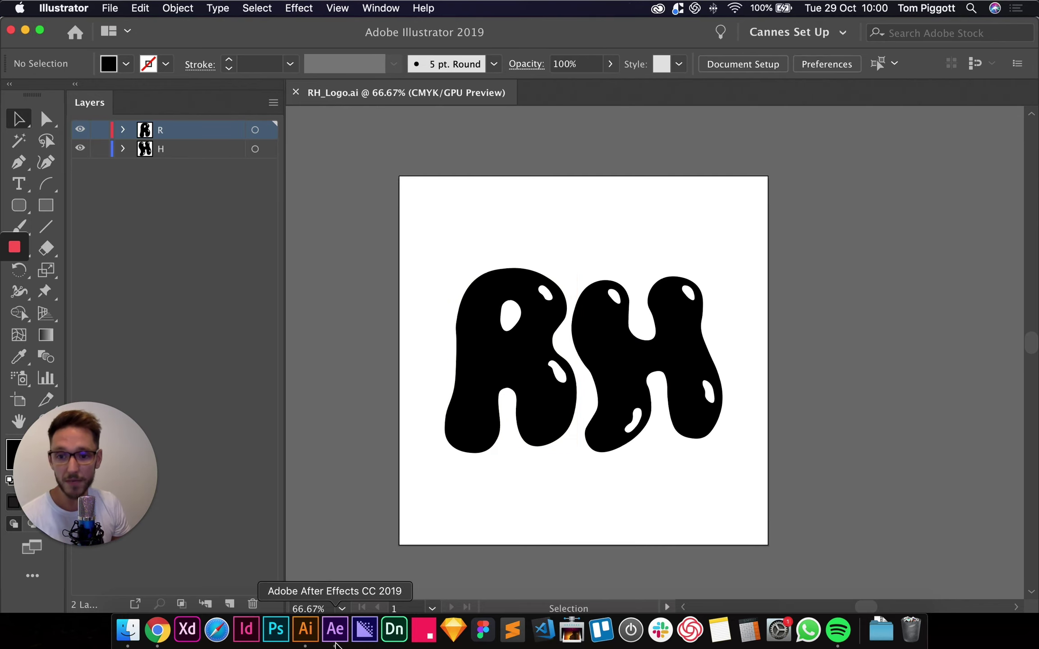
Switch to After Effects and start a new composition with the name RH_logo_animation.
left_click(335, 644)
left_click(124, 13)
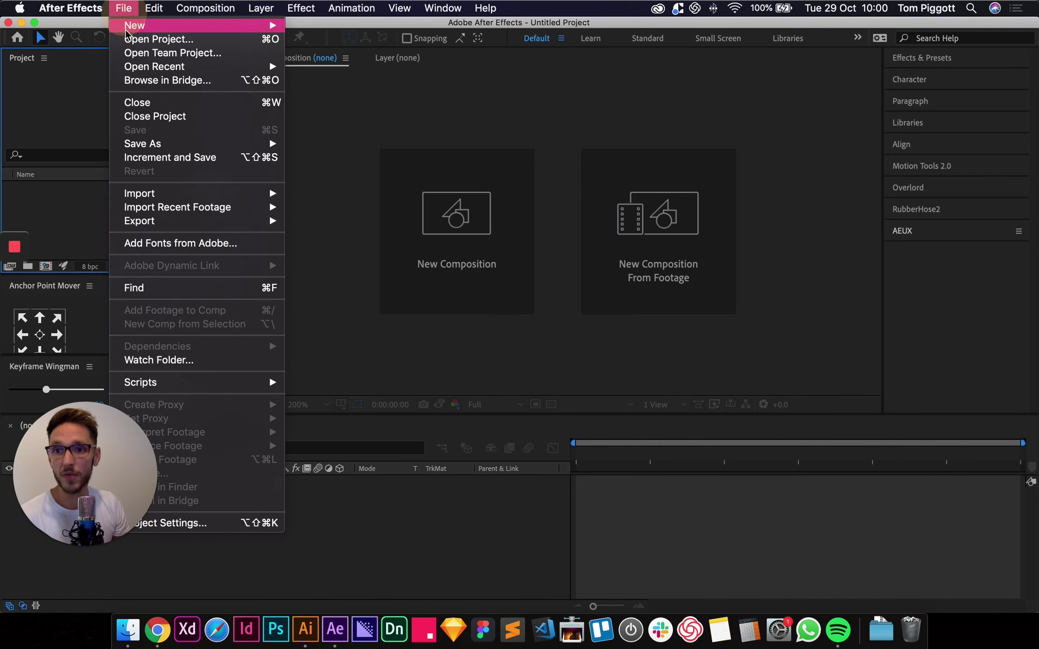
mouse_move(180, 26)
left_click(328, 30)
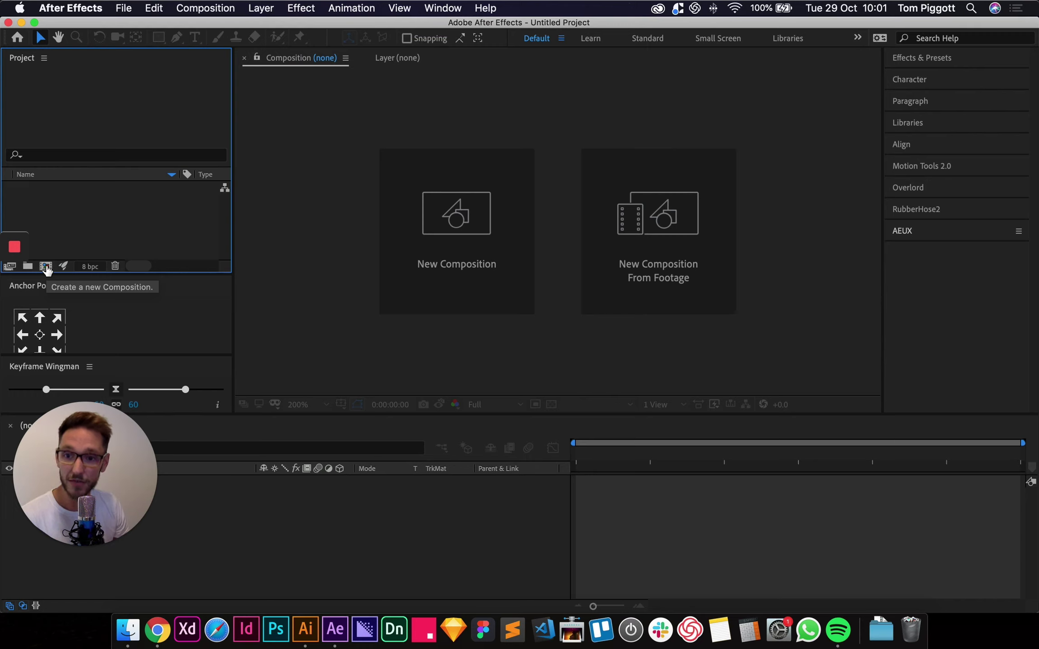
left_click(206, 9)
left_click(205, 9)
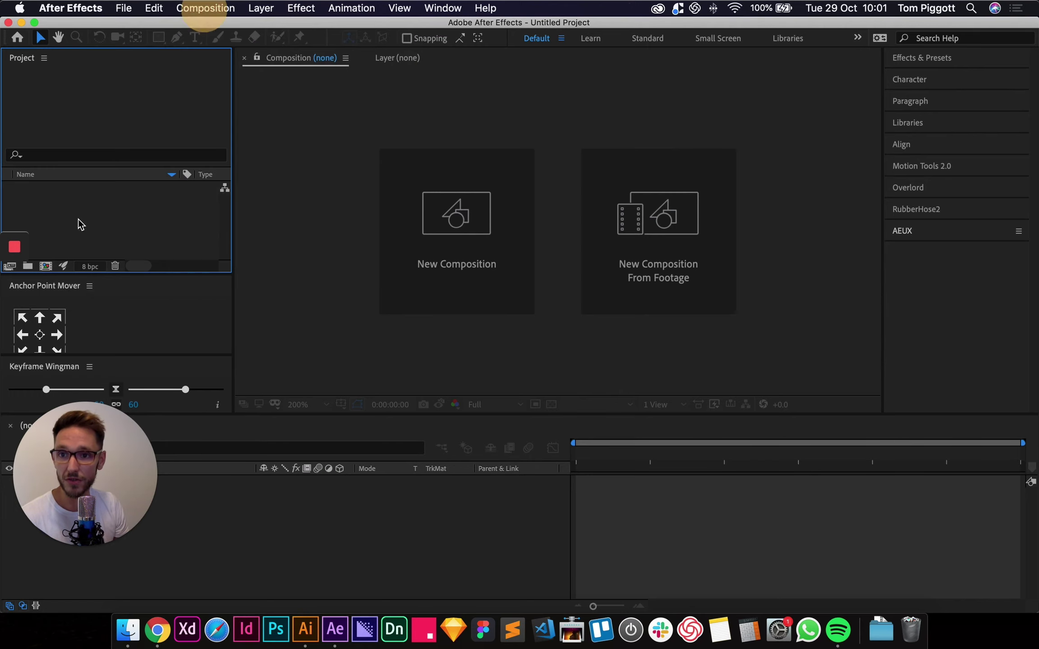
left_click(46, 266)
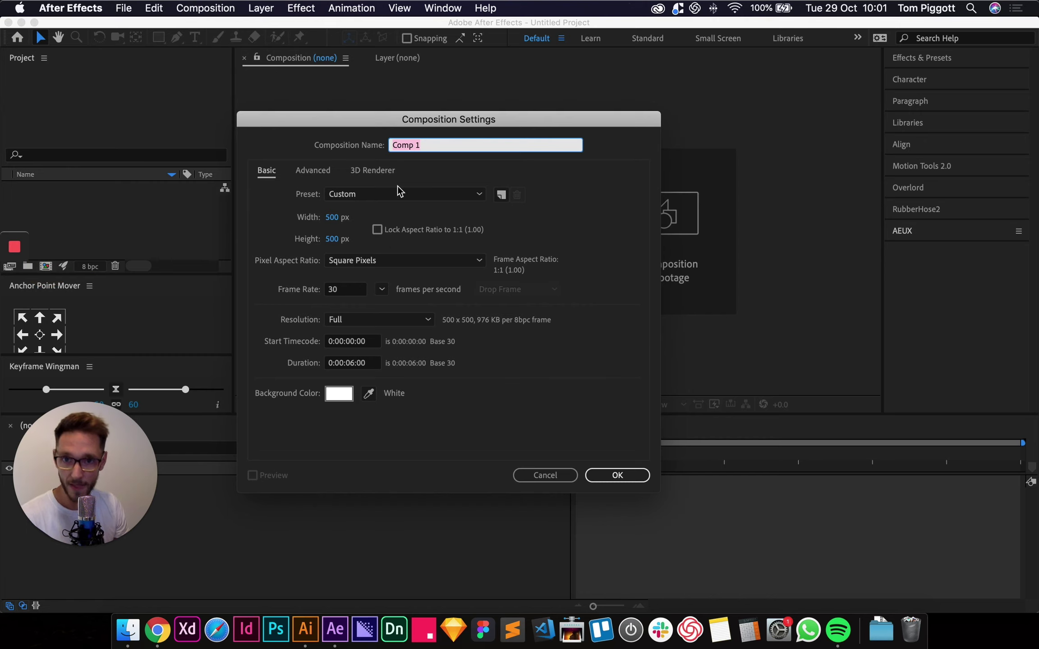
type("RH_")
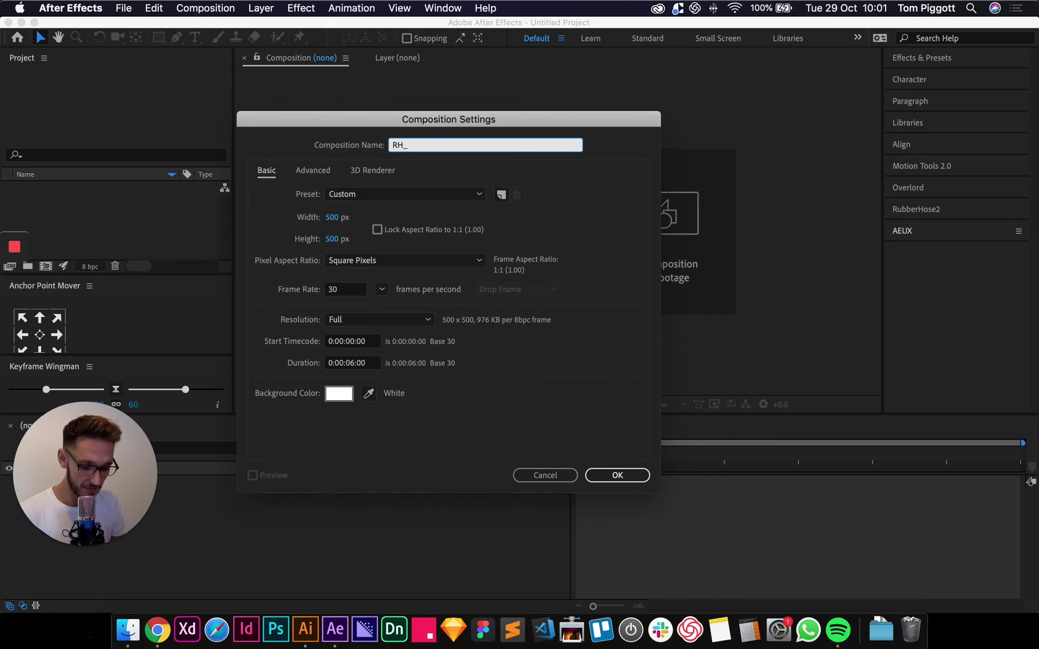
type("logo")
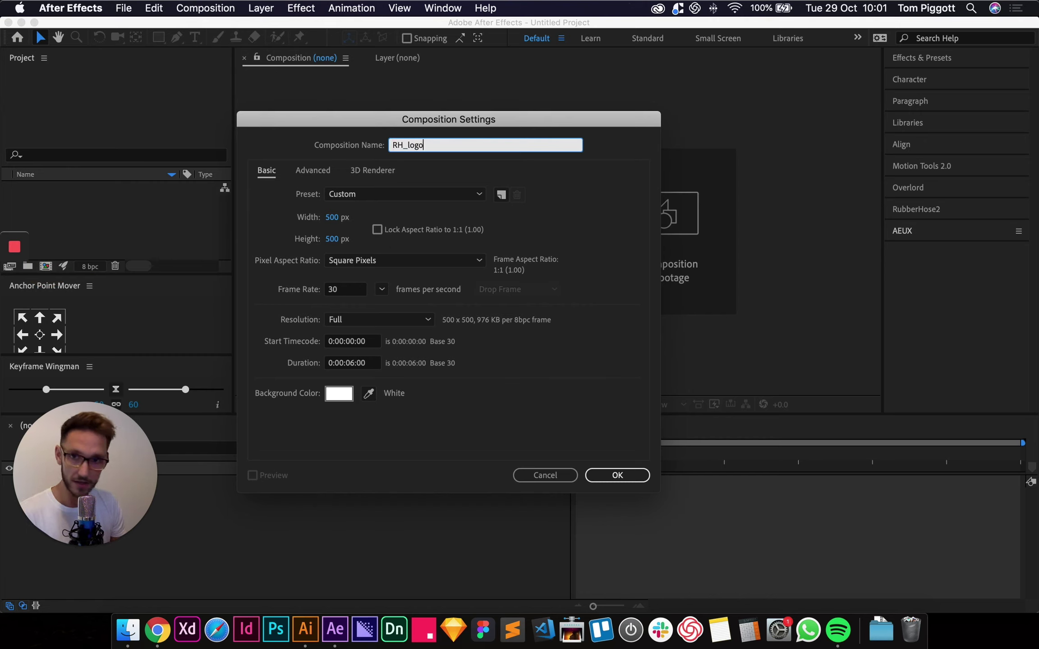
type("_animation")
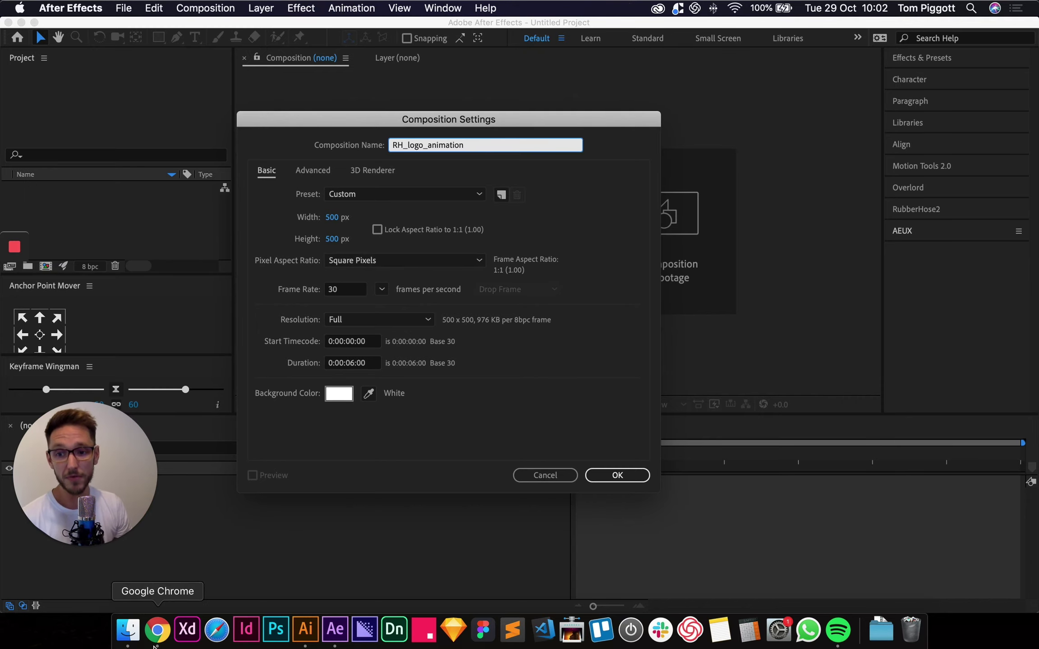
Switch to Chrome to view the Bodymovin plugin page and return to the composition settings in After Effects.
left_click(158, 632)
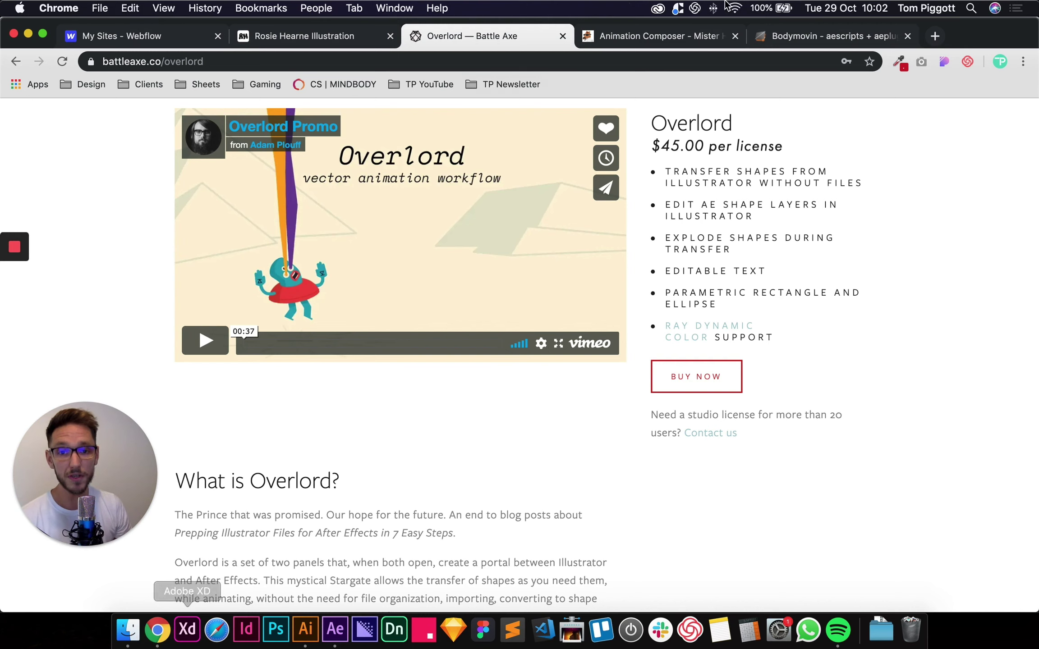
left_click(844, 36)
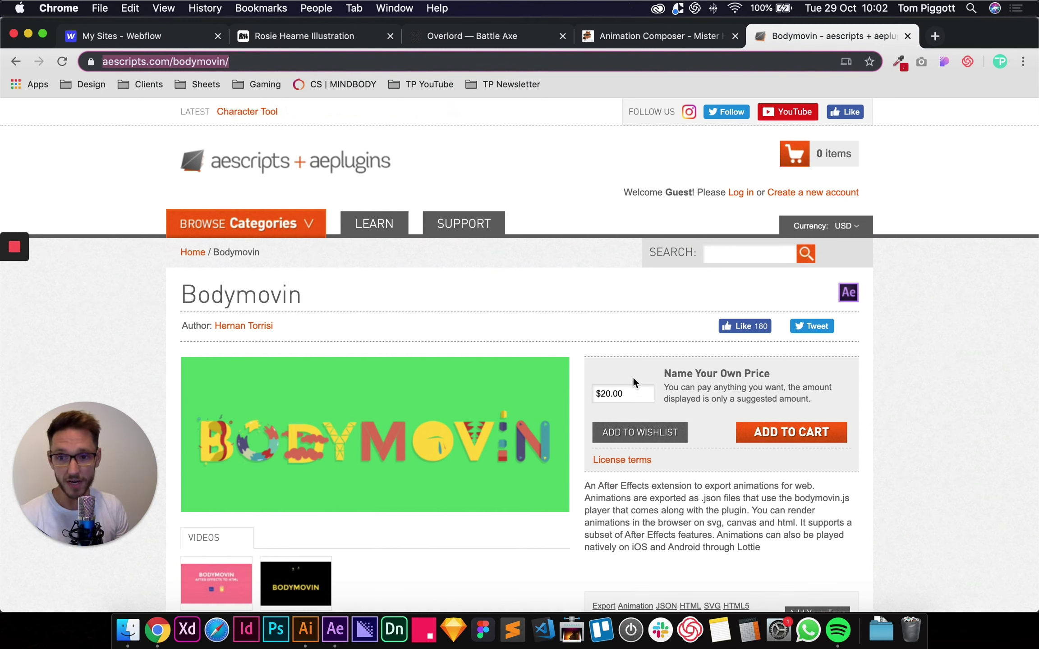
left_click(335, 629)
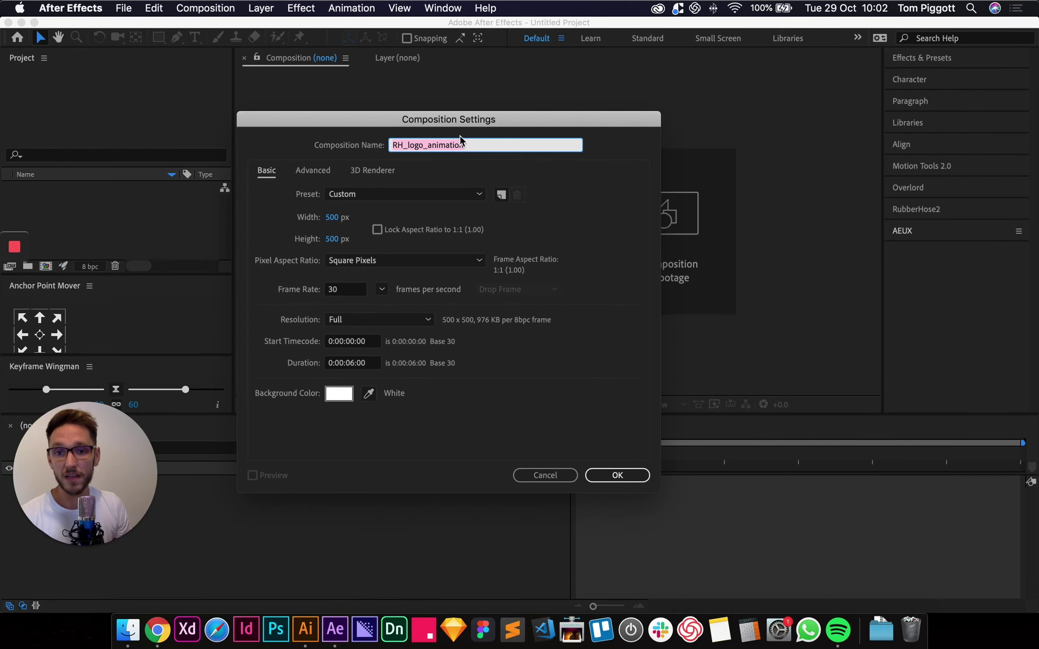
left_click_drag(469, 122, 561, 90)
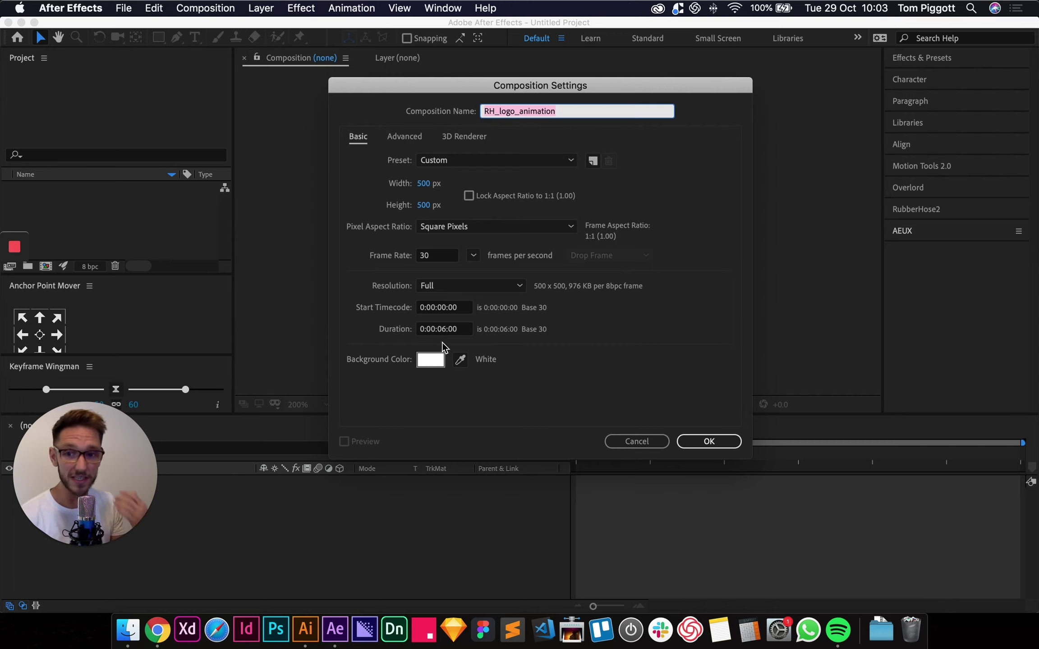
Create the RH_logo_animation composition with the current settings and fit it in the composition viewer.
left_click(708, 441)
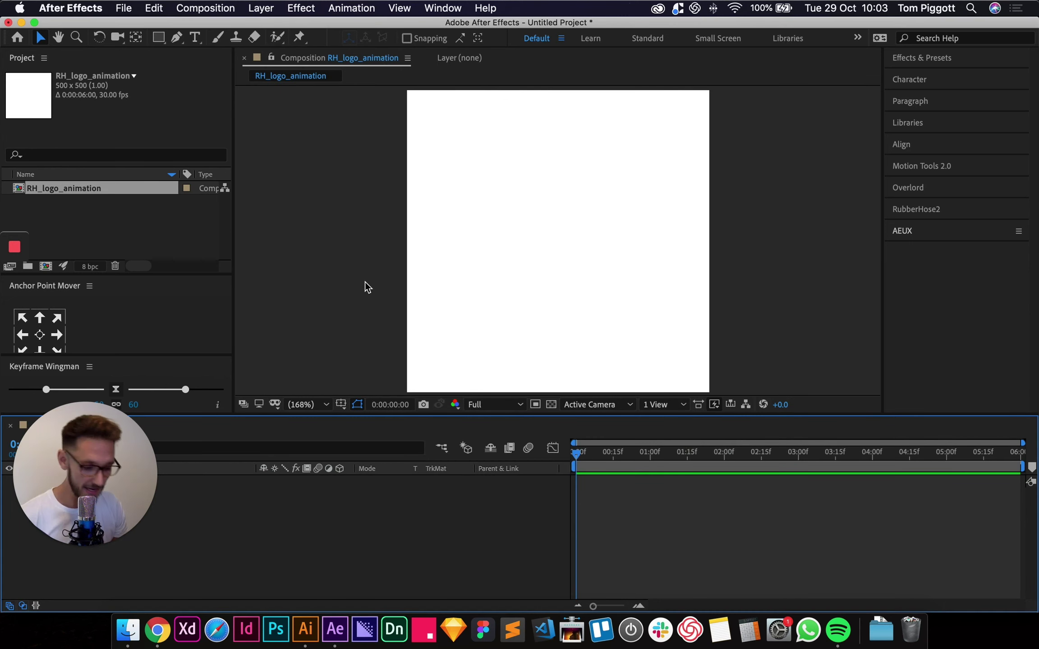
key("period")
key("period")
key("period")
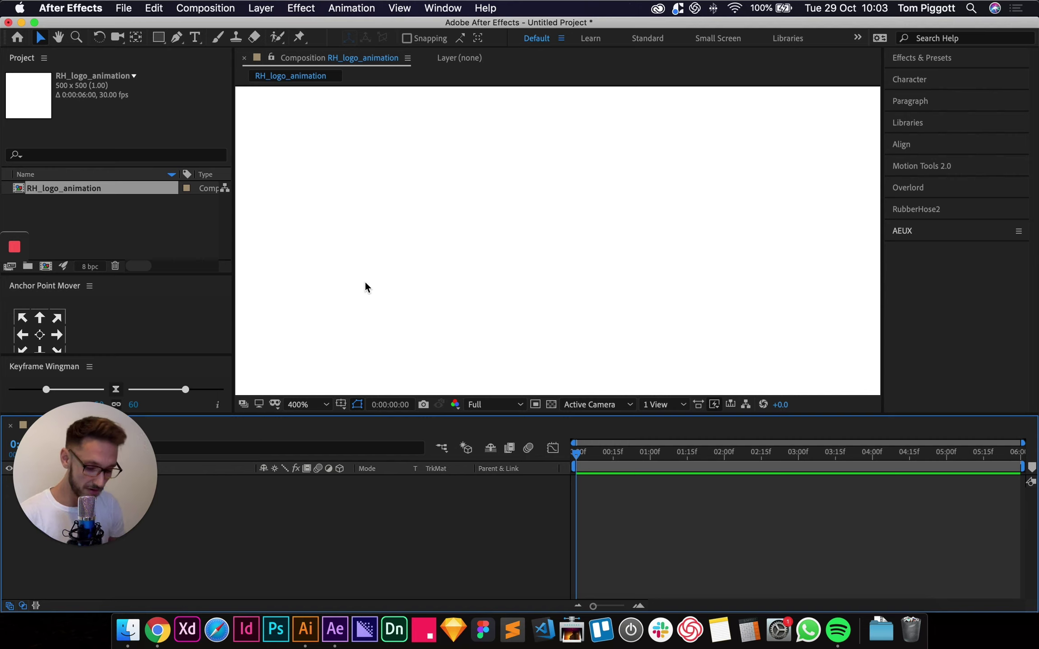
key("shift+slash")
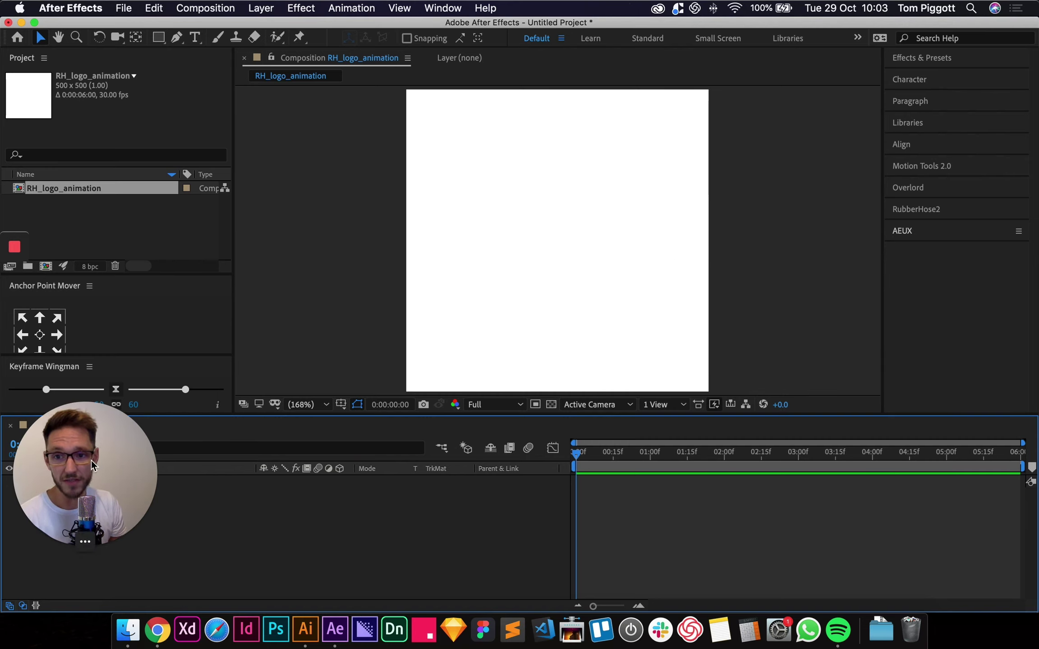
left_click_drag(91, 460, 941, 310)
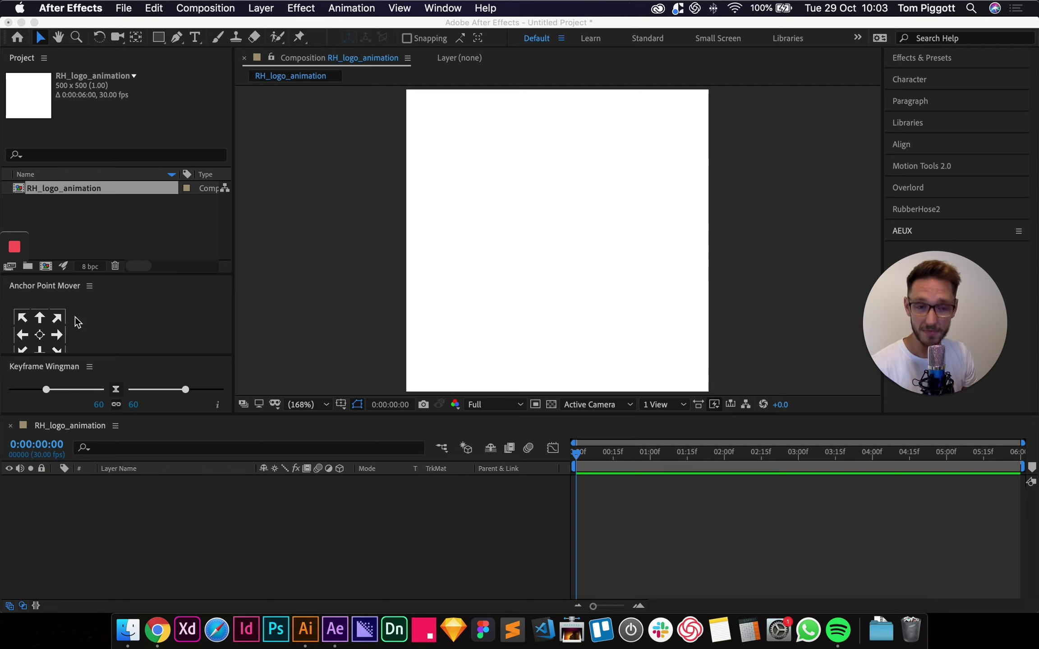
Switch to Chrome to look through the Mister Horse Animation Composer page and its free tools, and return to After Effects.
left_click(157, 630)
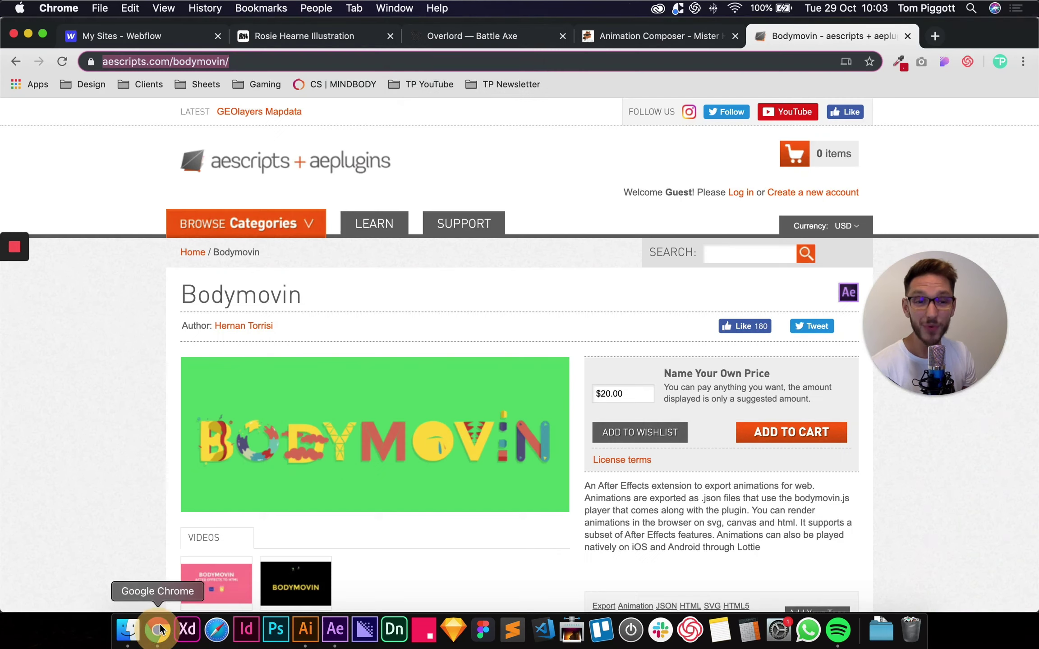
left_click(655, 37)
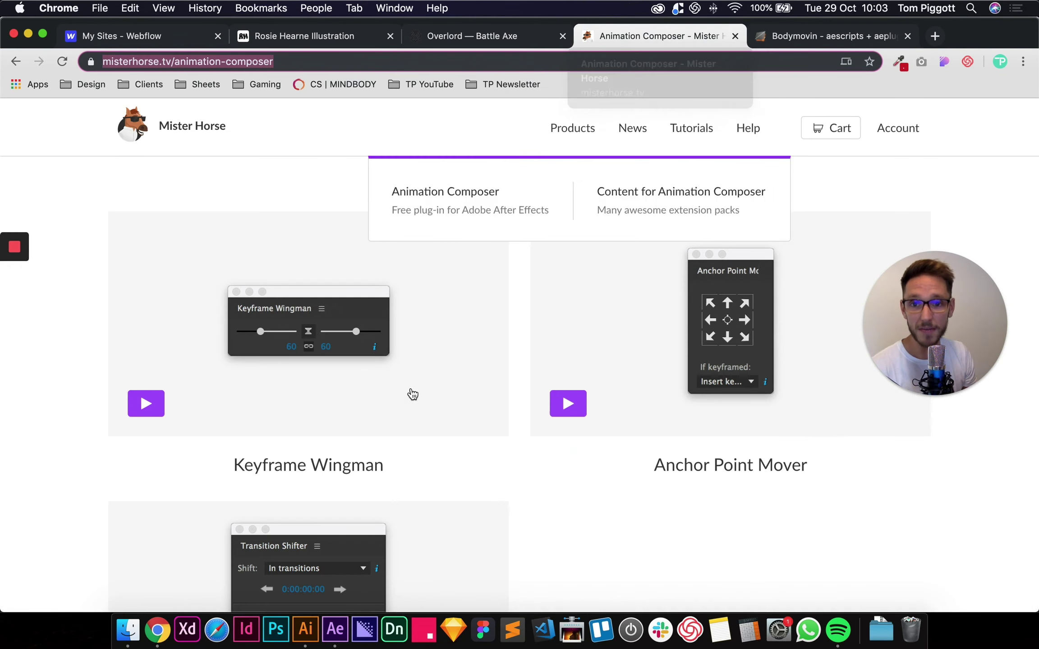
scroll(271, 270, "up", 15)
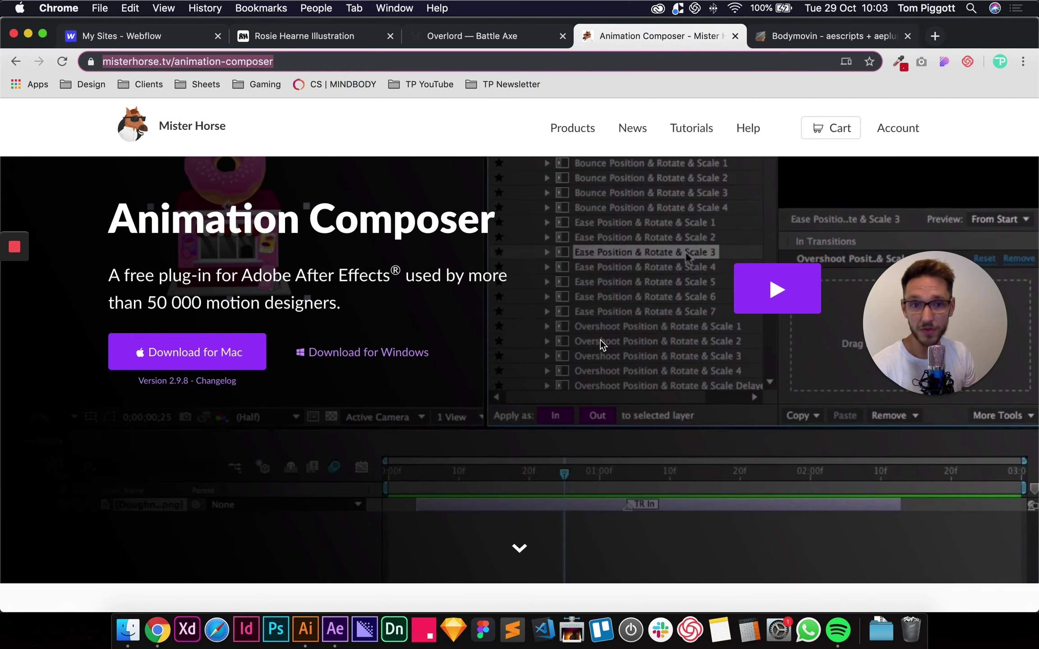
scroll(590, 342, "down", 10)
scroll(589, 340, "down", 12)
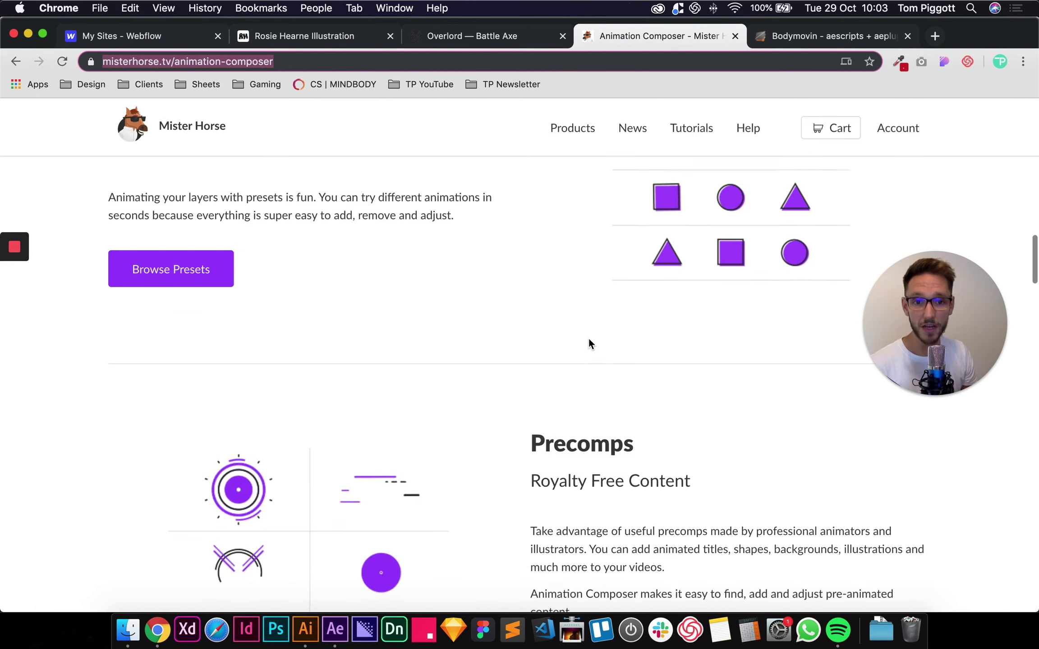
scroll(589, 340, "down", 12)
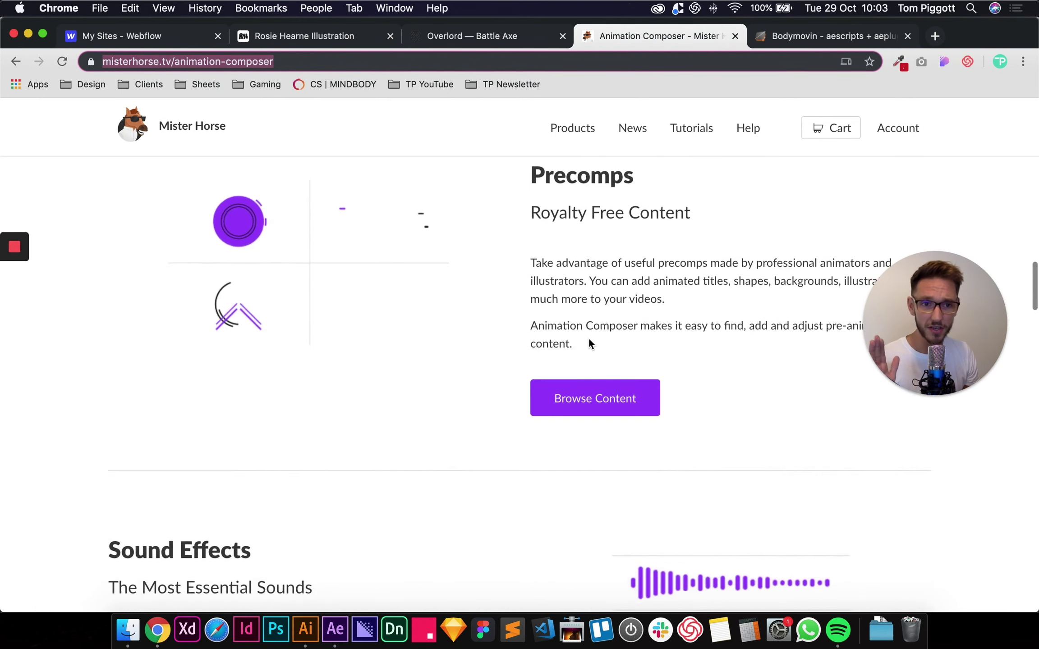
scroll(589, 343, "down", 6)
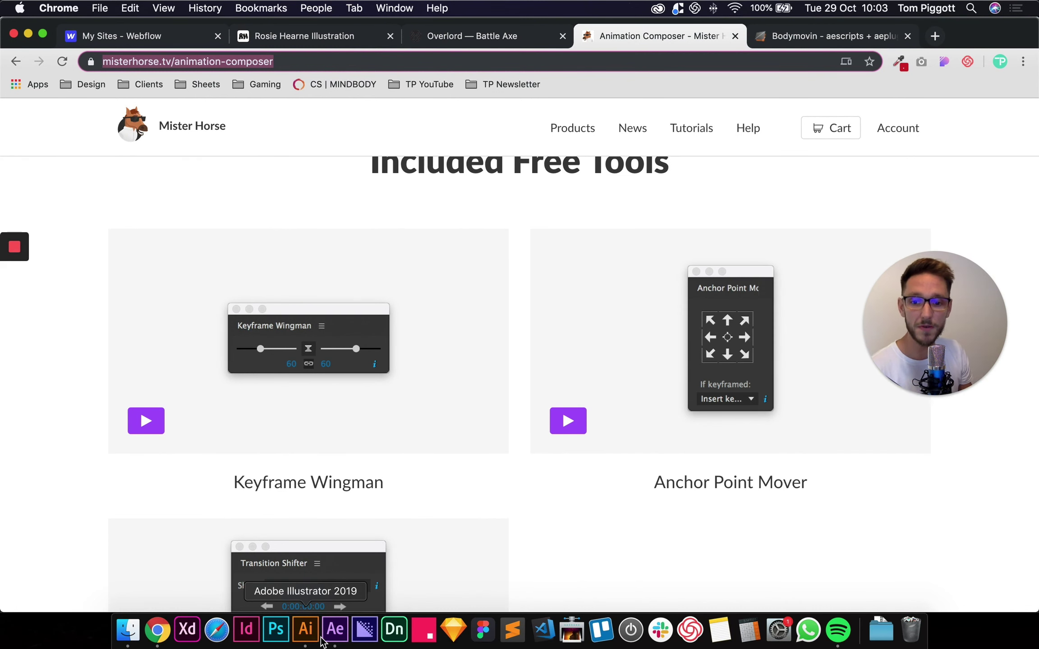
left_click(335, 630)
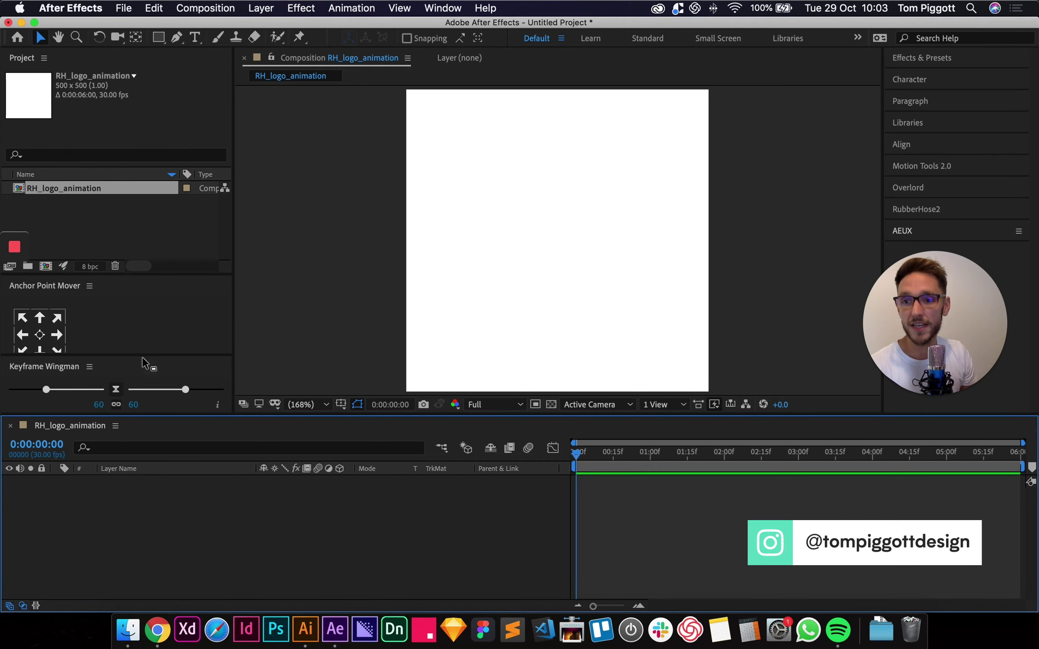
Switch to Finder and bring RH_Logo.ai from the tutorial files folder into the After Effects project.
left_click(124, 639)
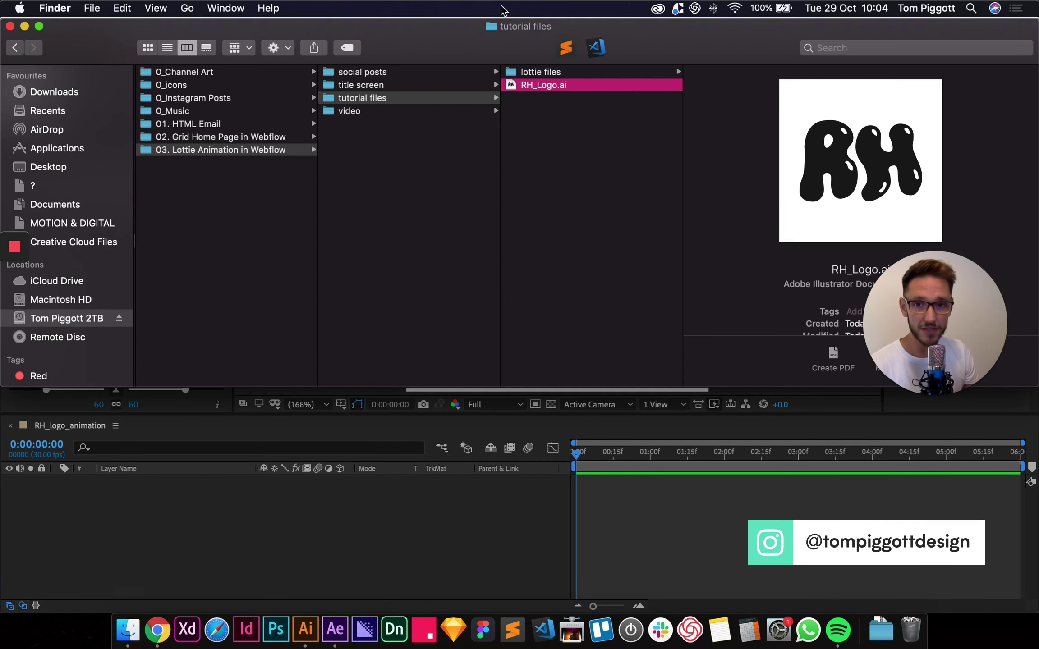
left_click_drag(414, 43, 428, 304)
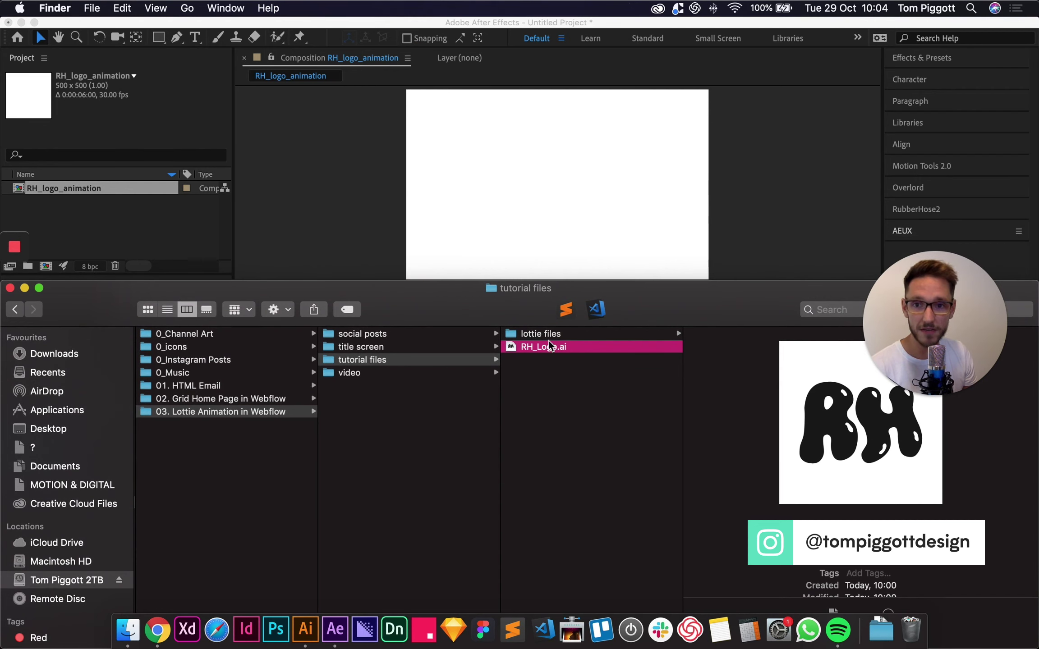
left_click_drag(551, 346, 122, 217)
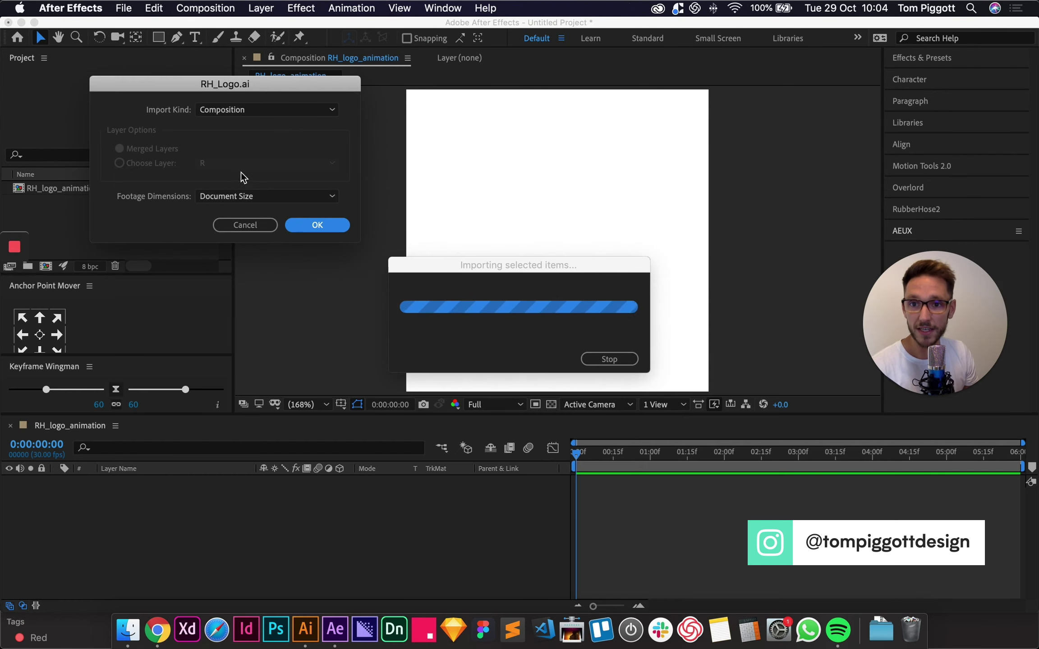
left_click(308, 113)
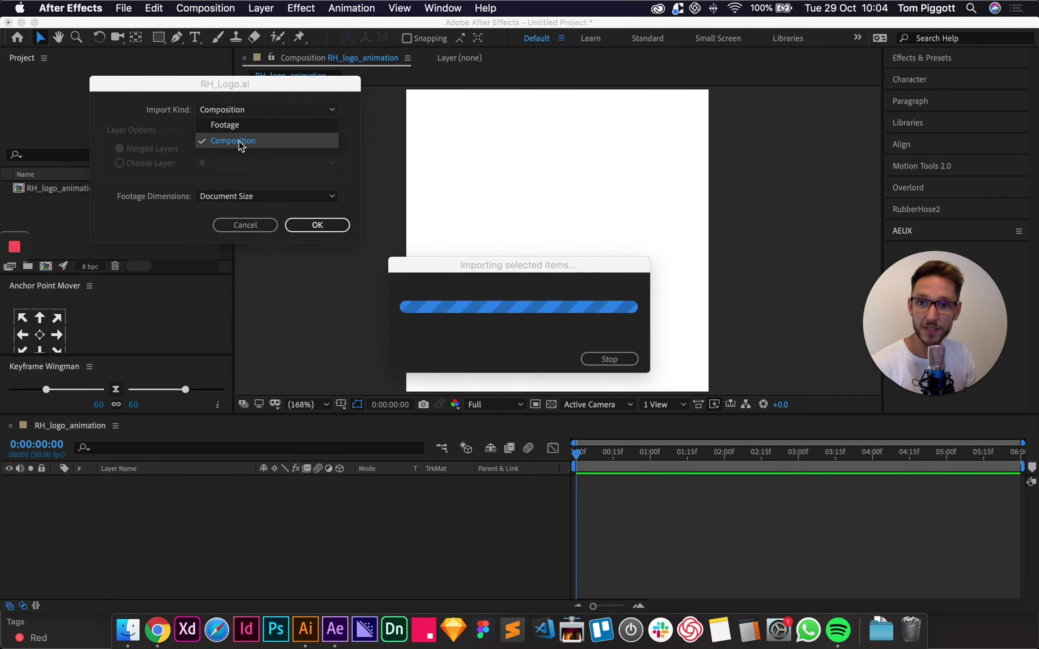
left_click(236, 127)
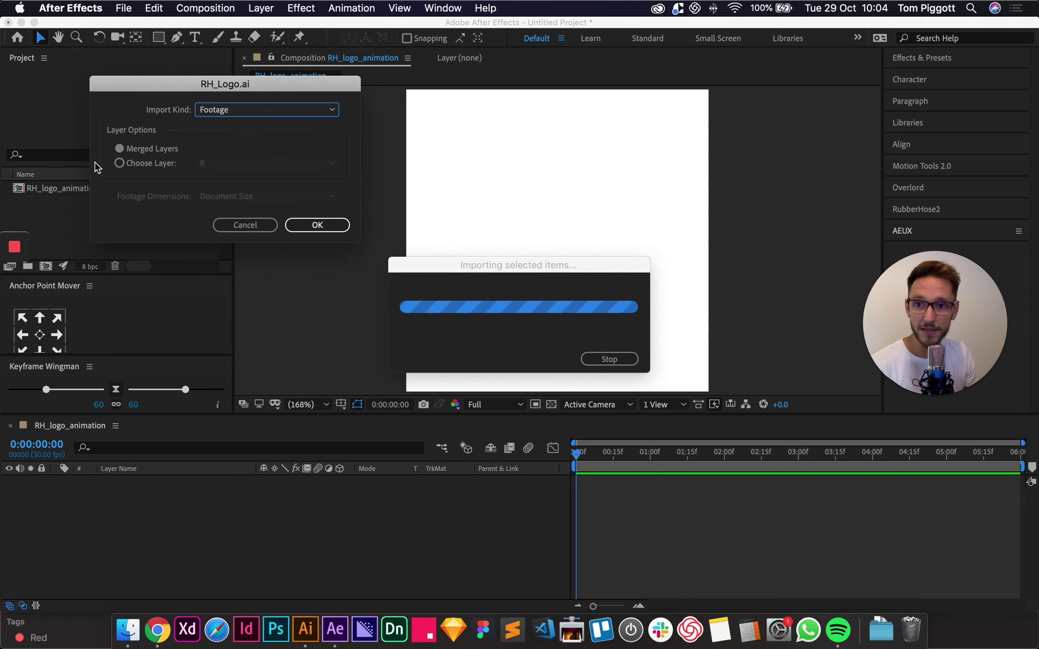
left_click(134, 162)
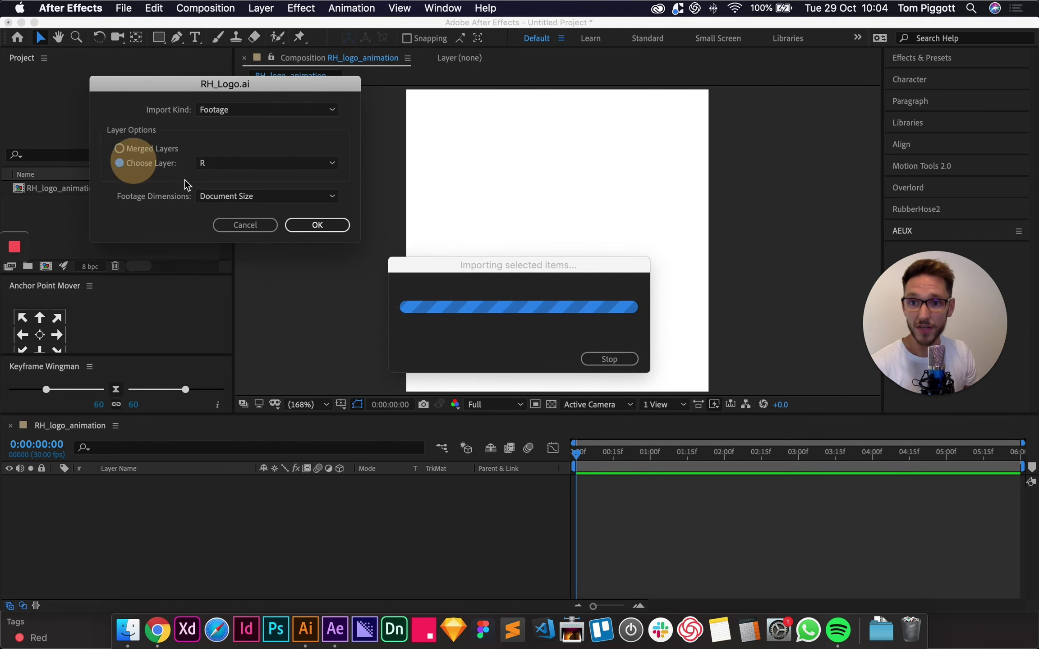
left_click(245, 166)
left_click(238, 162)
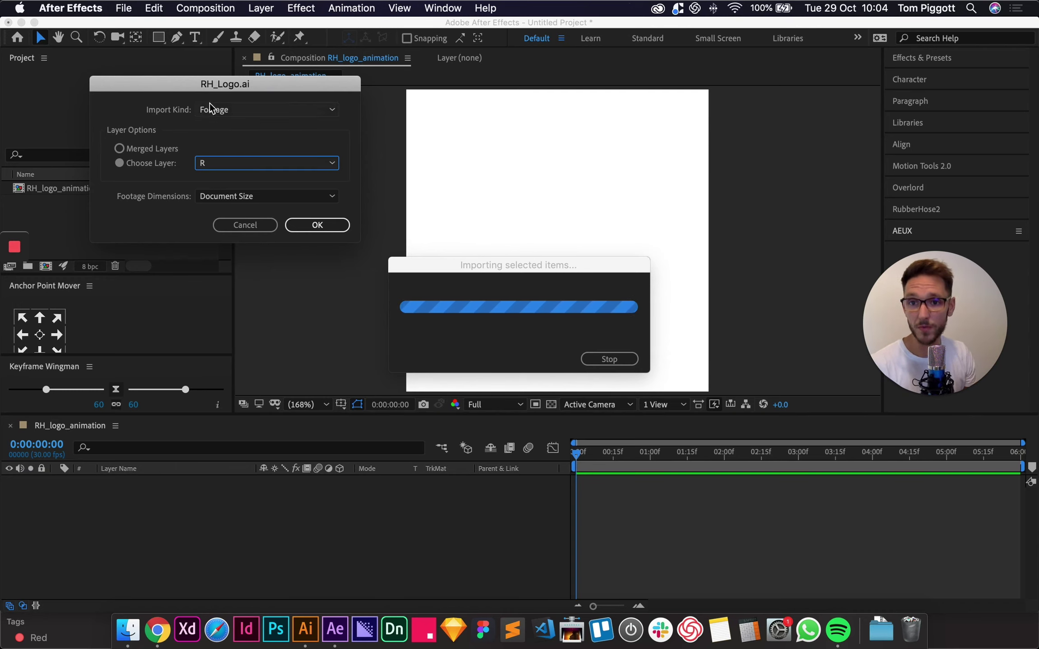
Import RH_Logo.ai as a Composition with the footage dimensions at Document Size.
left_click(243, 109)
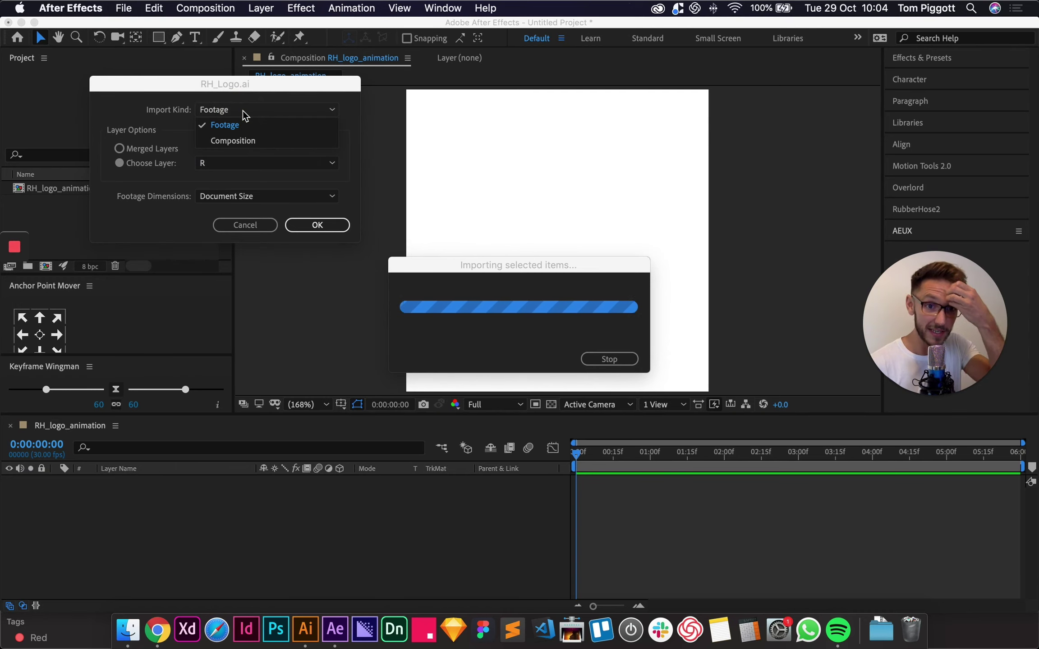
left_click(233, 135)
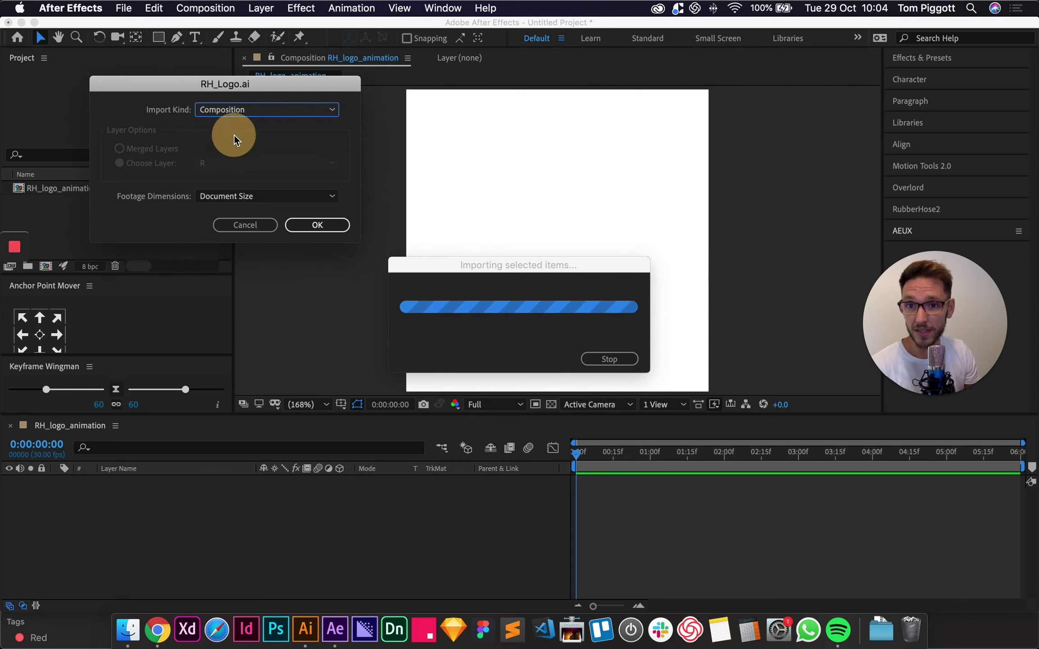
left_click(325, 226)
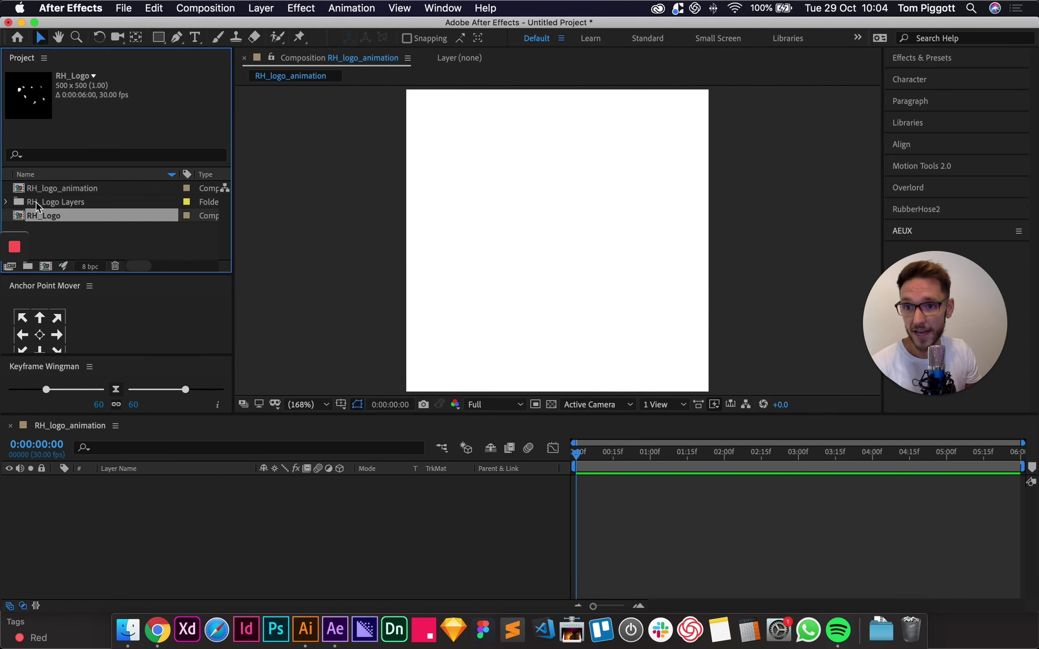
Delete the imported RH_Logo composition from the project, keeping the RH_Logo Layers folder.
left_click(54, 204)
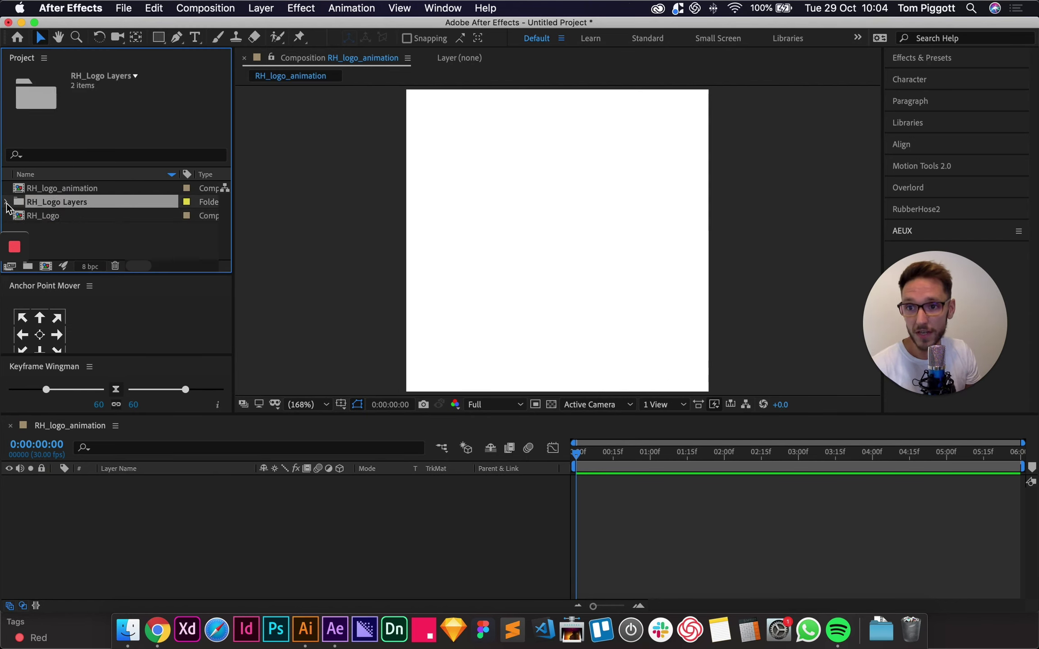
left_click(6, 203)
left_click(6, 203)
left_click(65, 216)
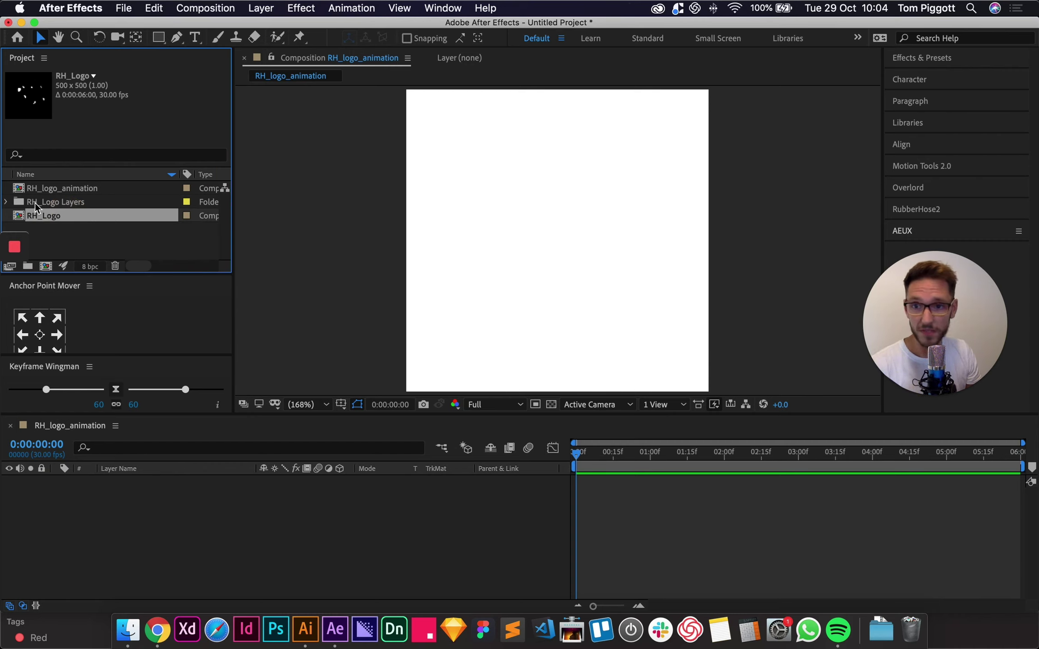
left_click(115, 266)
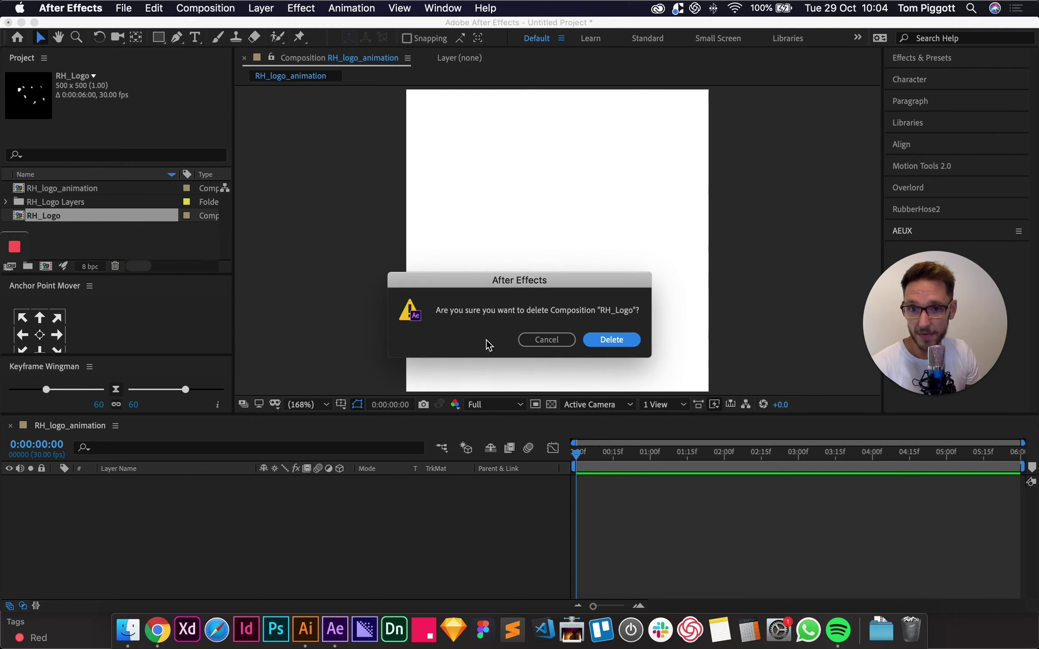
left_click(604, 344)
Add both the R and H artwork files from the RH_Logo Layers folder to the RH_logo_animation timeline.
left_click(88, 204)
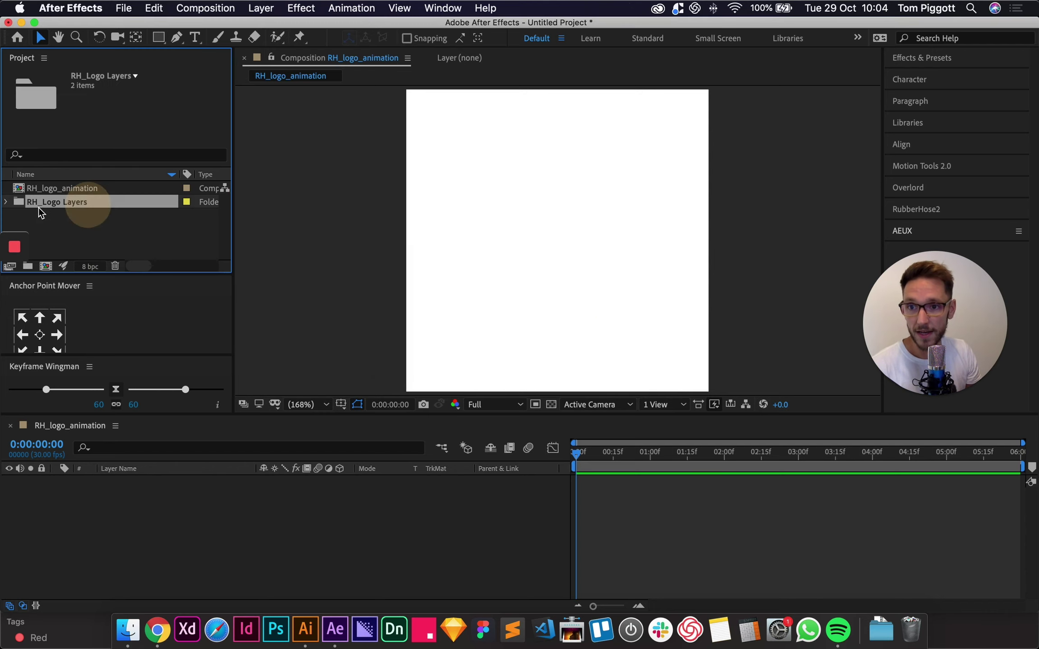
left_click(6, 202)
left_click(79, 216)
left_click(77, 229, "shift")
left_click_drag(72, 219, 355, 529)
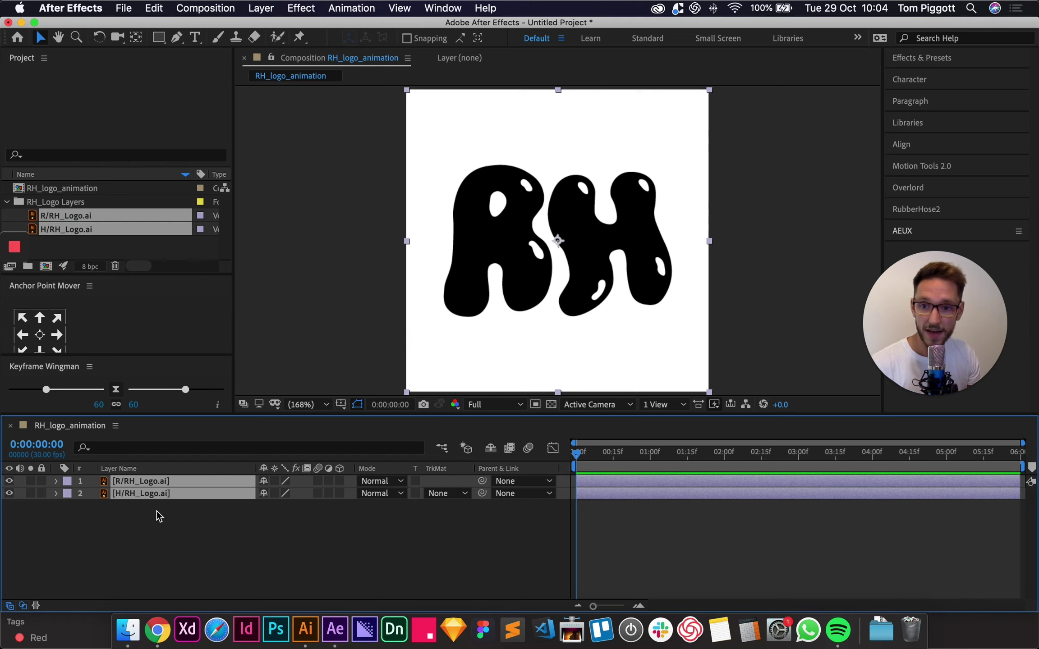
left_click(189, 535)
Try moving the R/RH_Logo.ai layer away from the H in the composition, and undo the move.
left_click(139, 481)
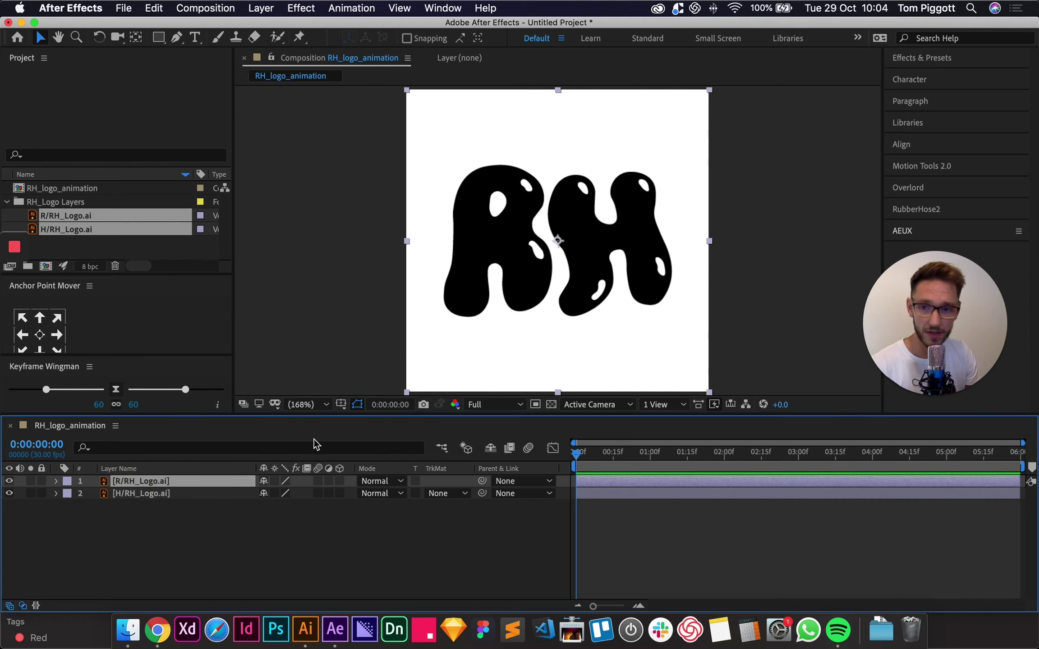
left_click_drag(538, 273, 465, 301)
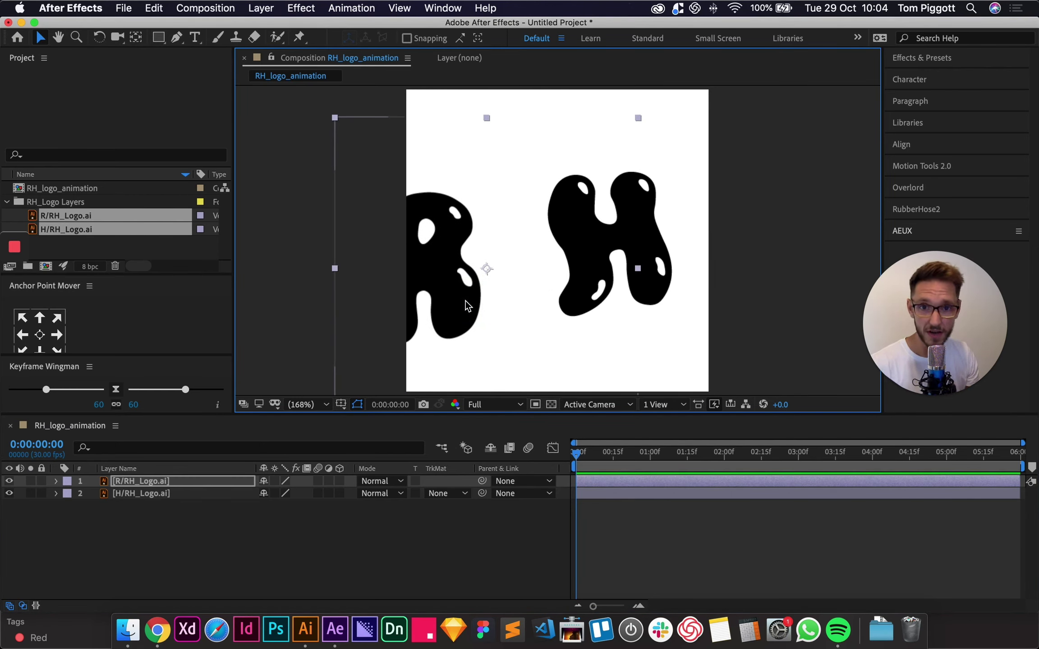
key("super+z")
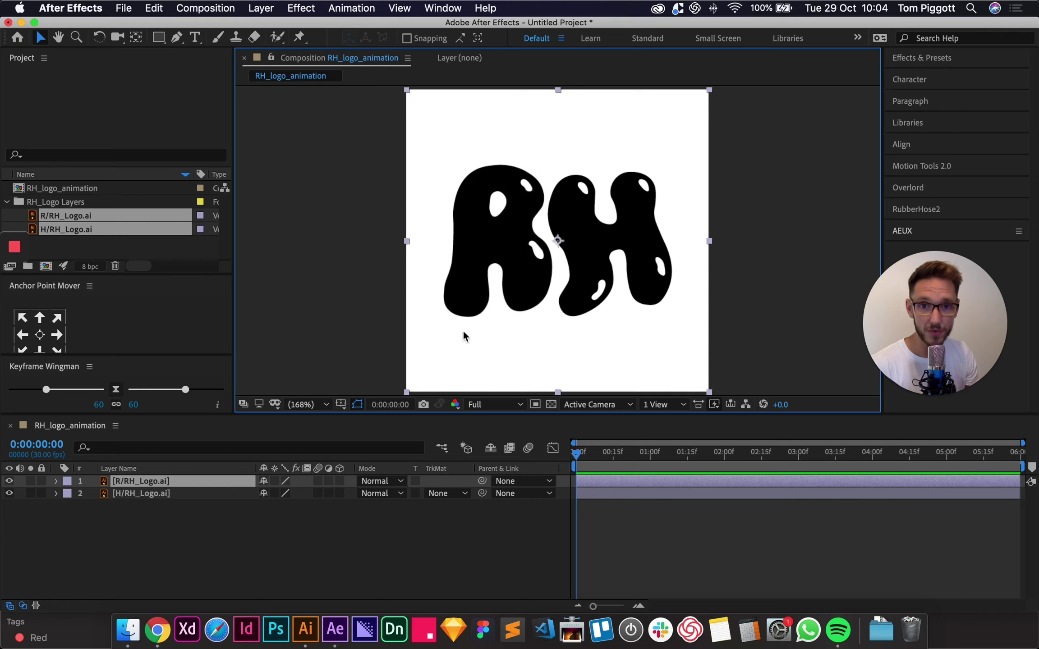
Create shapes from the R vector layer and delete the original R/RH_Logo.ai layer from the timeline.
right_click(155, 482)
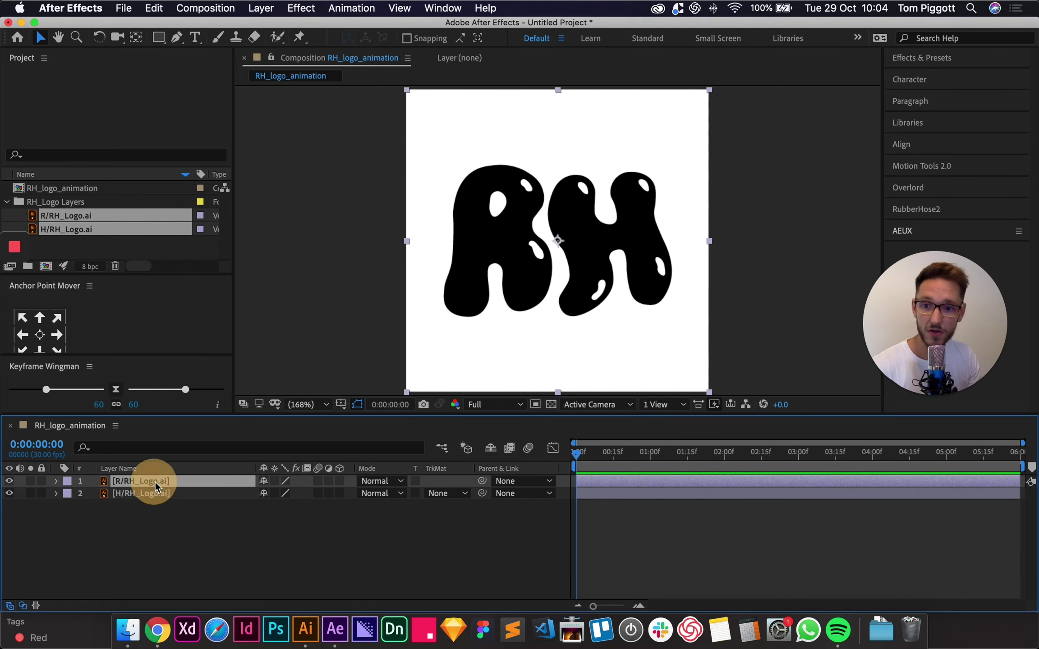
mouse_move(224, 514)
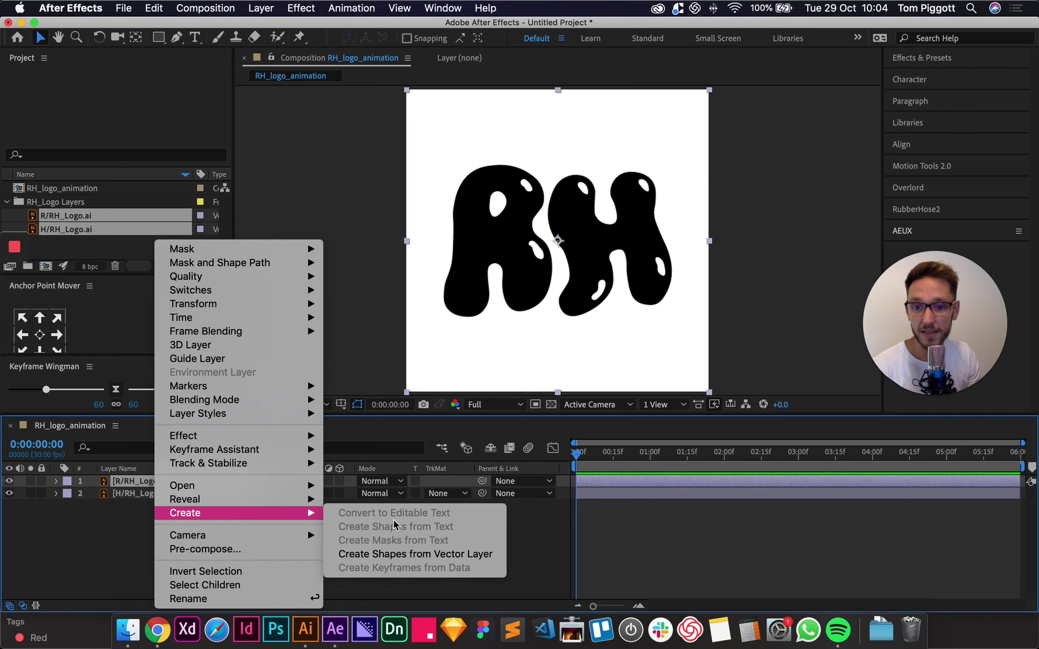
left_click(377, 555)
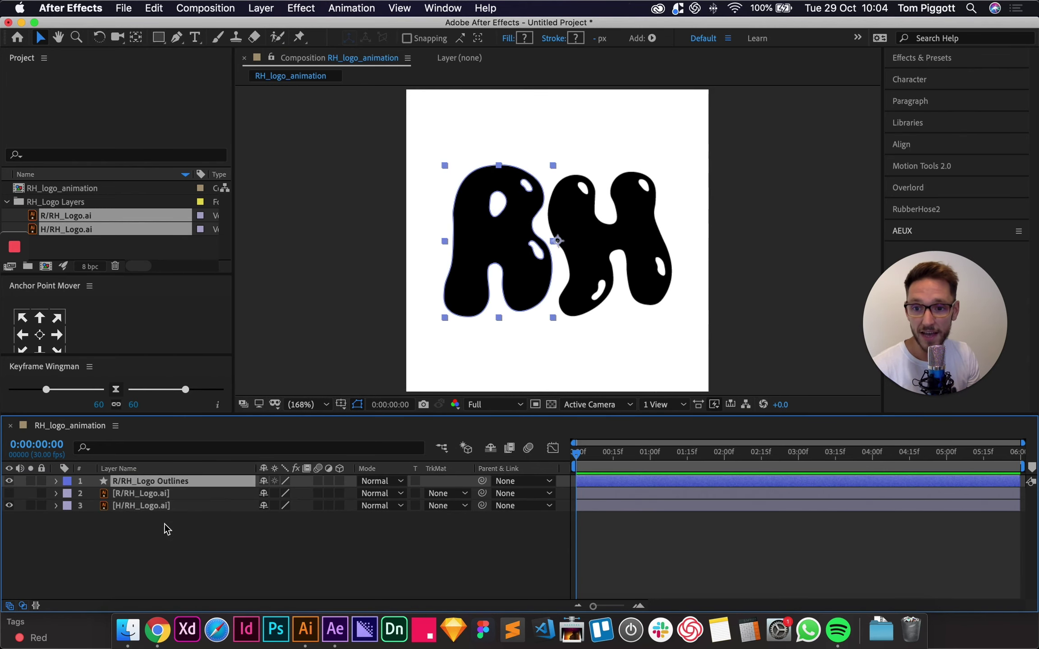
left_click(165, 524)
left_click(168, 496)
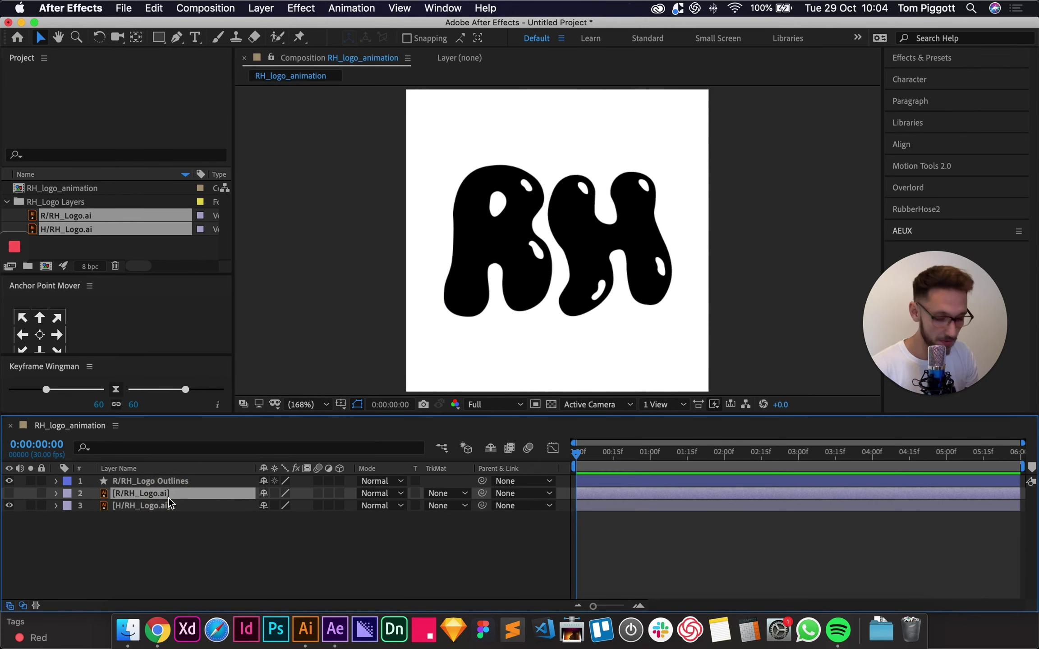
key("Delete")
Try moving the R/RH_Logo Outlines shape layer in the composition, and undo the move.
left_click(169, 481)
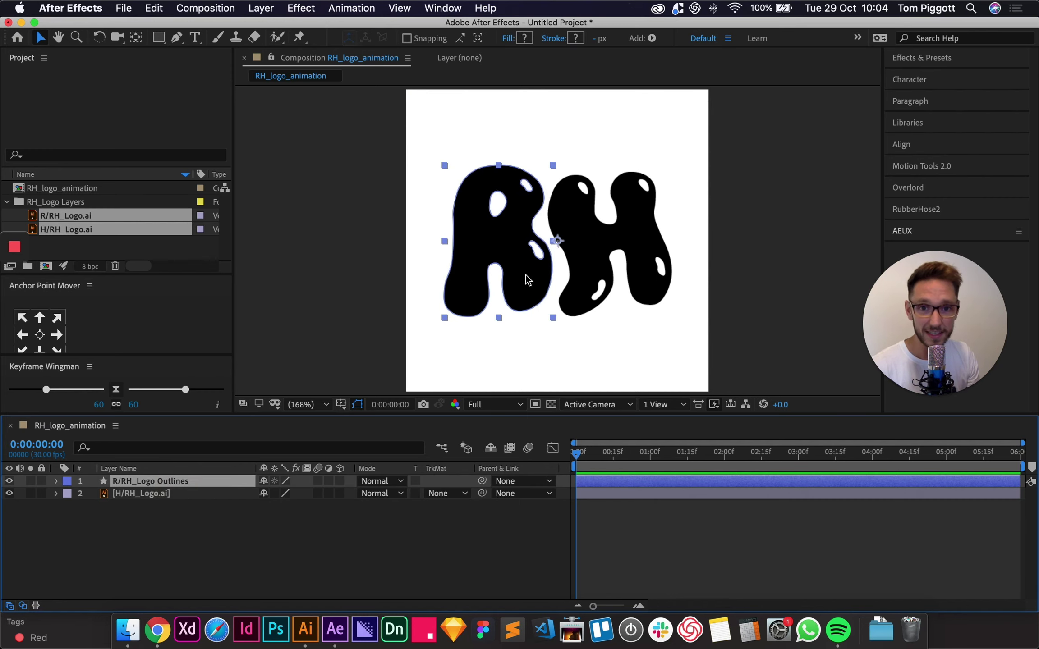
left_click_drag(488, 273, 550, 261)
key("super+z")
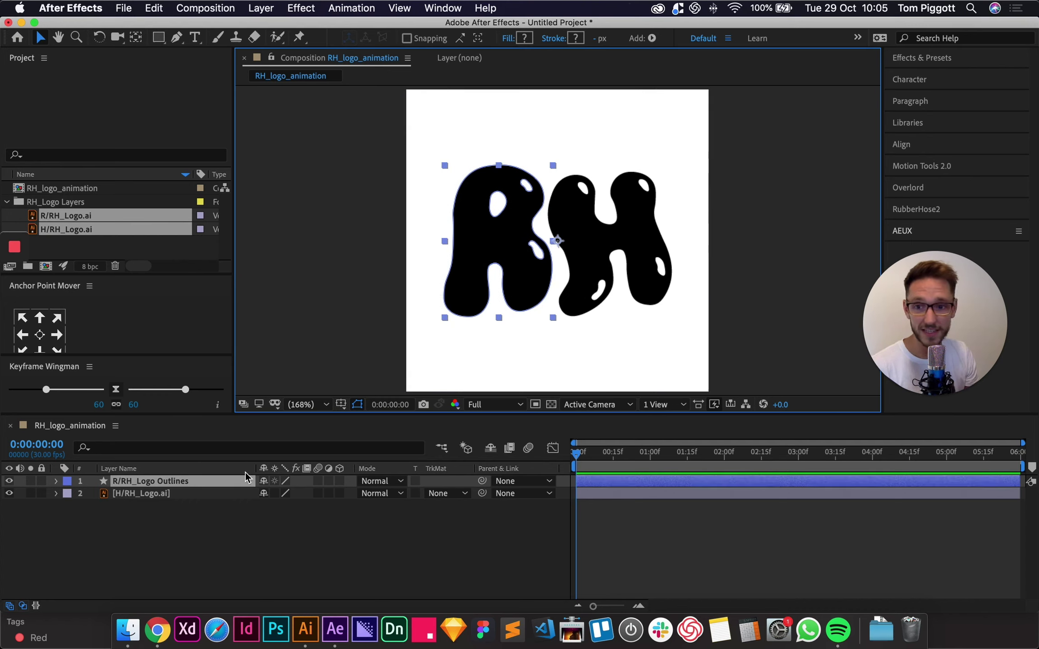
Create shapes from the H vector layer and delete the original H/RH_Logo.ai layer from the timeline.
left_click(169, 495)
right_click(151, 495)
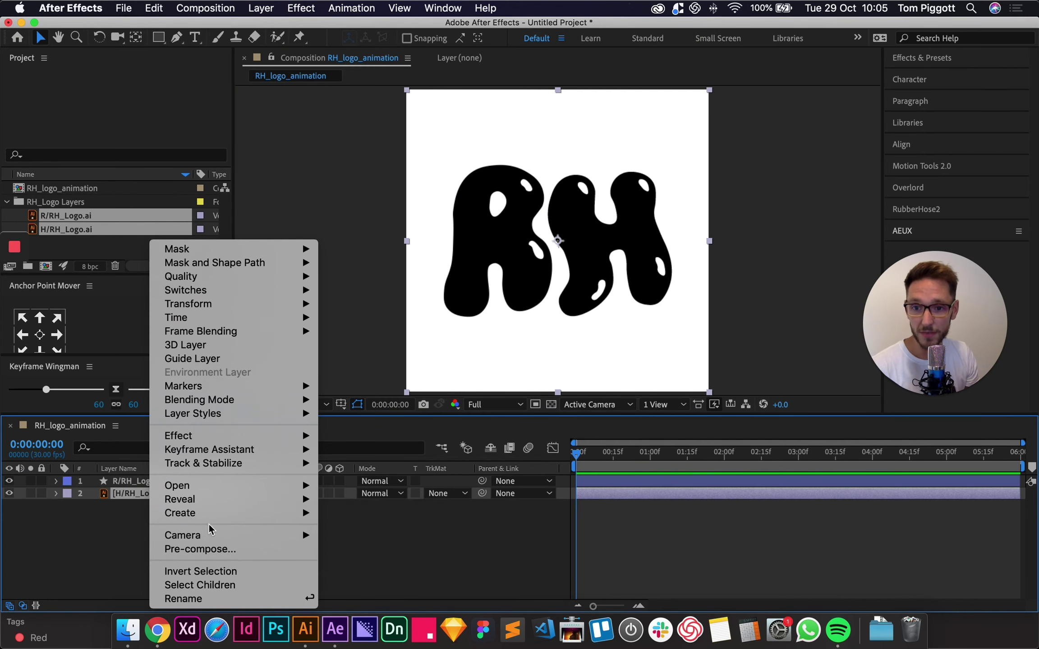
mouse_move(207, 513)
left_click(371, 555)
left_click(122, 538)
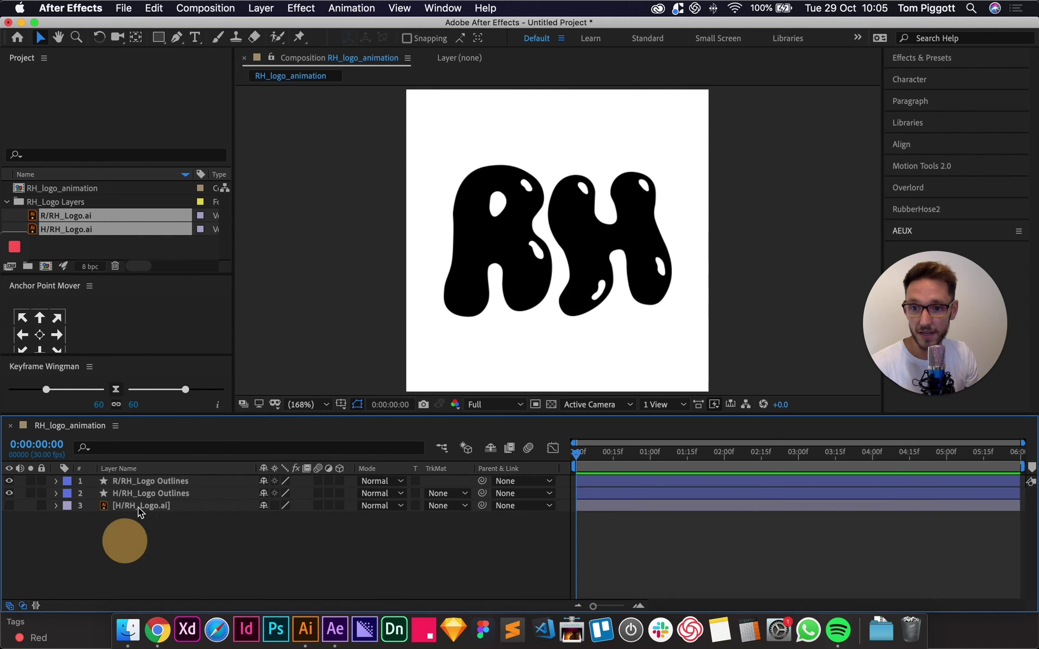
left_click(143, 505)
key("Delete")
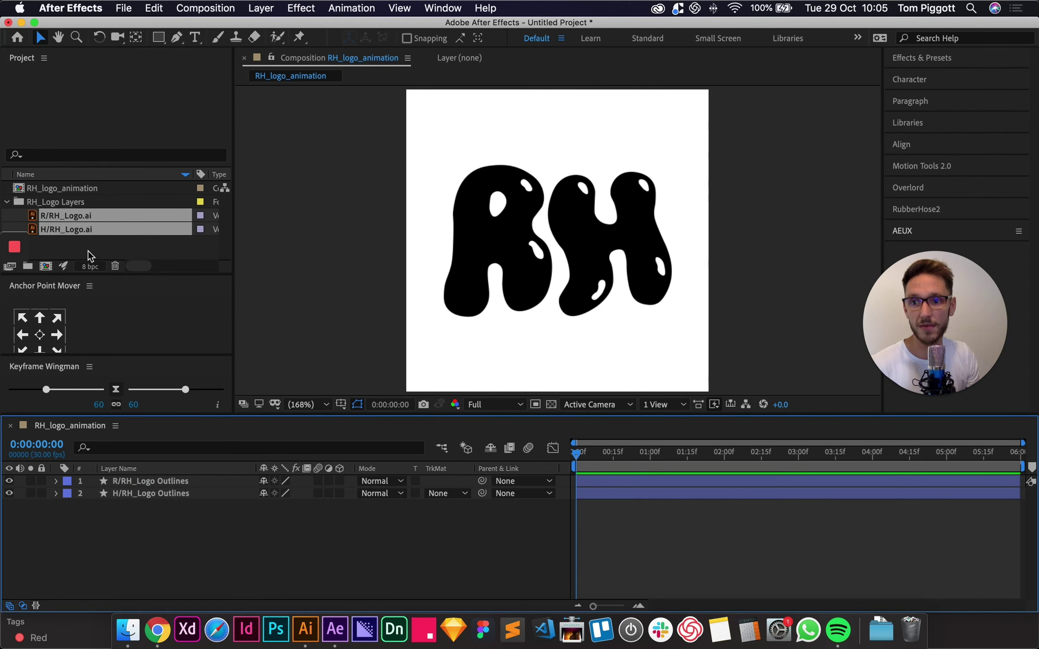
Delete the RH_Logo Layers folder and its contents from the project.
left_click(79, 202)
left_click(116, 267)
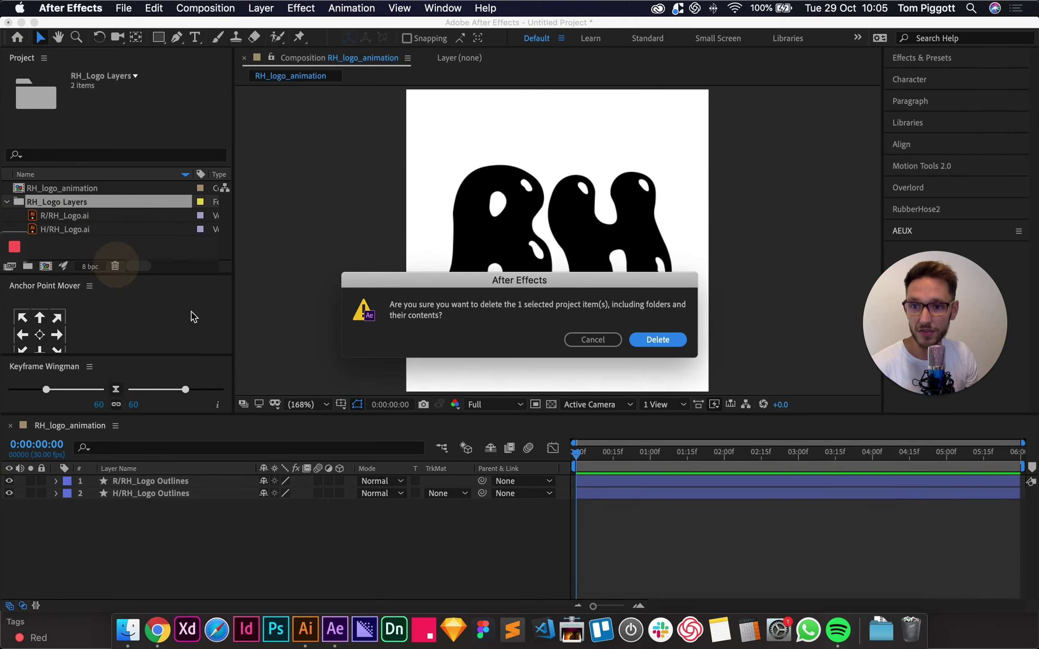
left_click(648, 342)
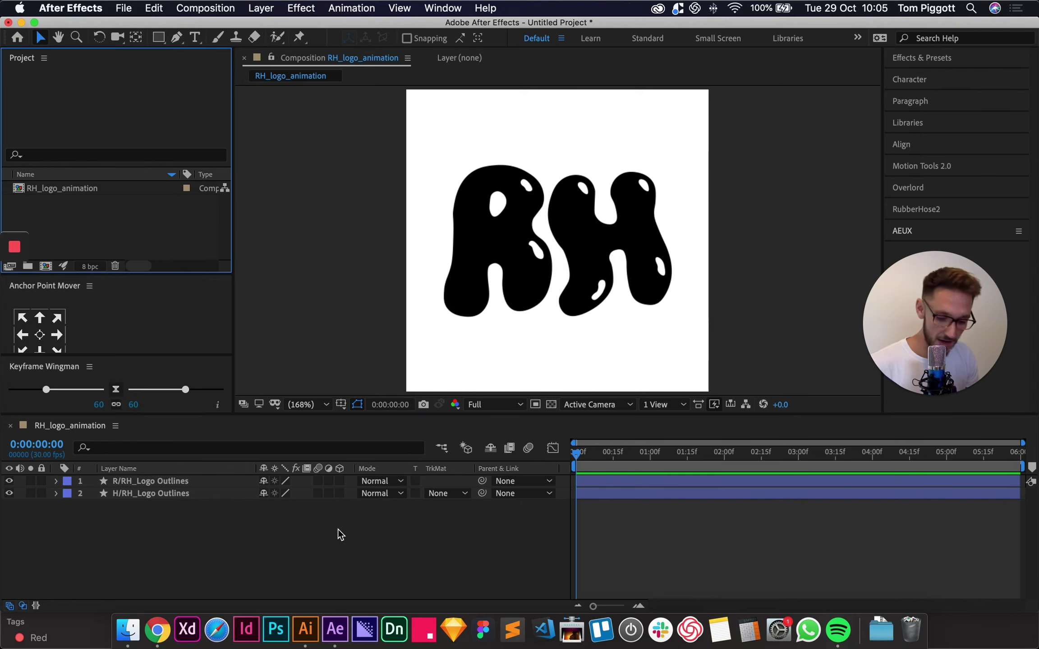
Save the project as RH_logo_animation.aep in the tutorial files folder.
key("super+s")
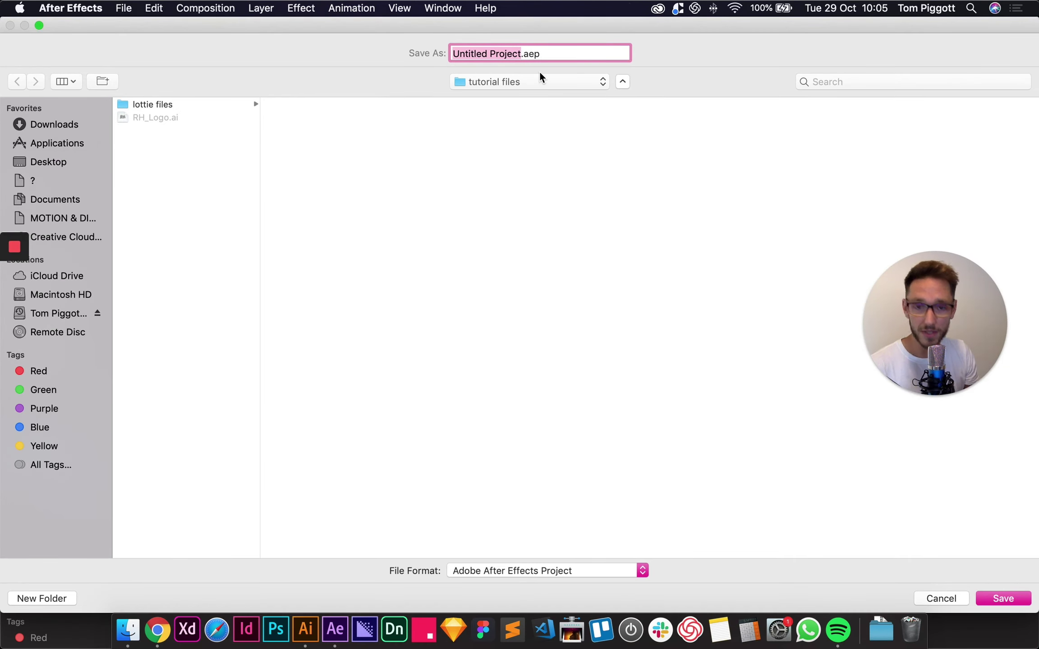
type("RH_logo_animation")
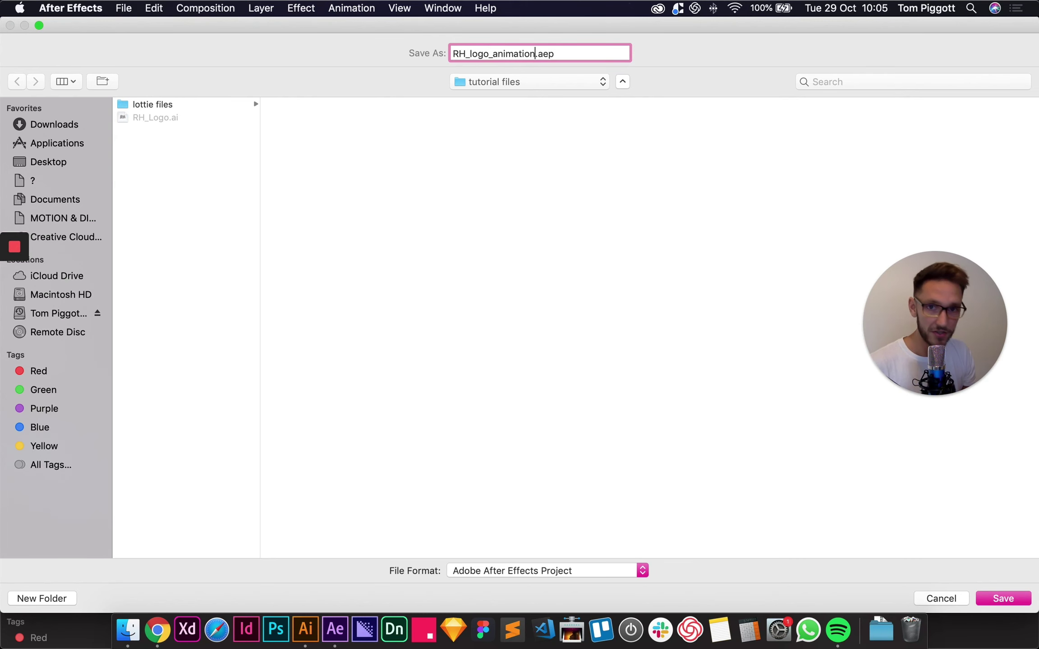
key("Return")
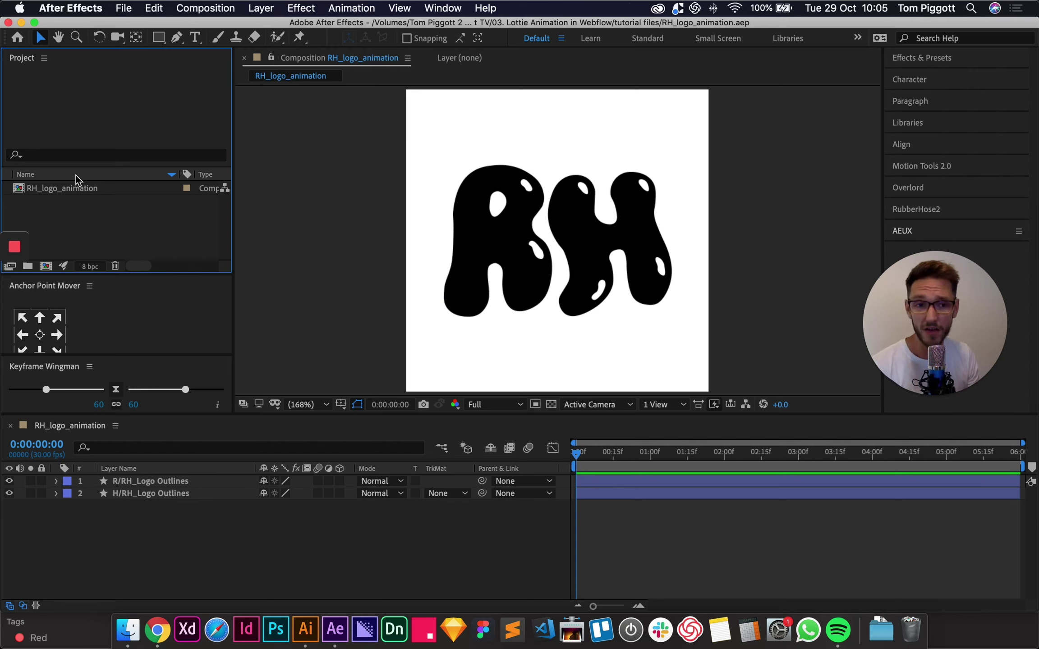
Centre the anchor point of the R/RH_Logo Outlines layer on the letter R.
left_click(161, 526)
left_click(168, 480)
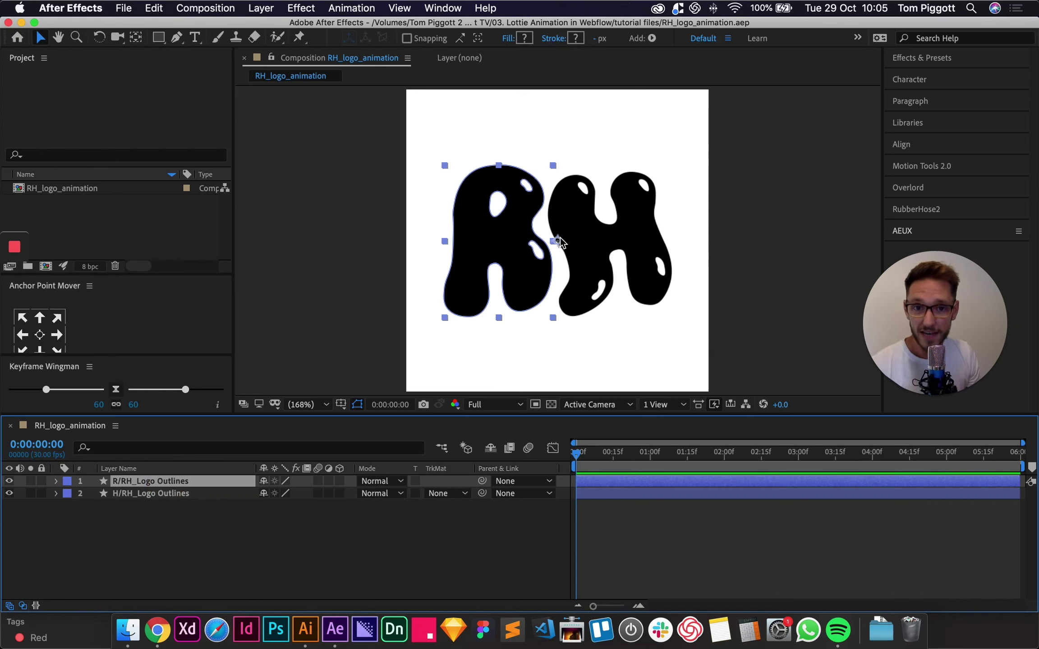
left_click(199, 495)
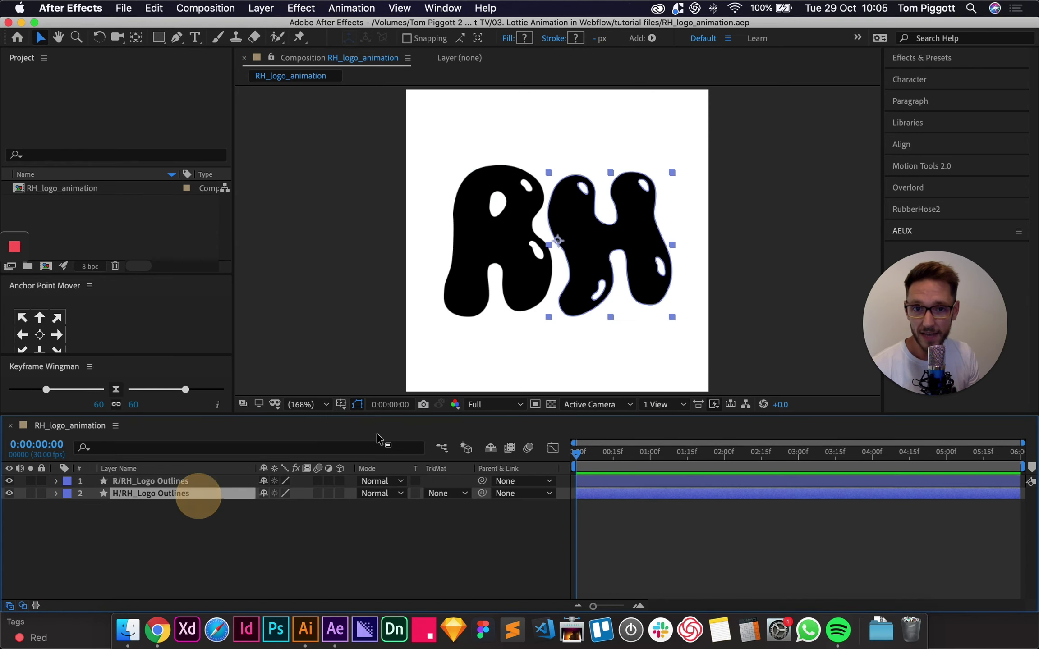
left_click(169, 478)
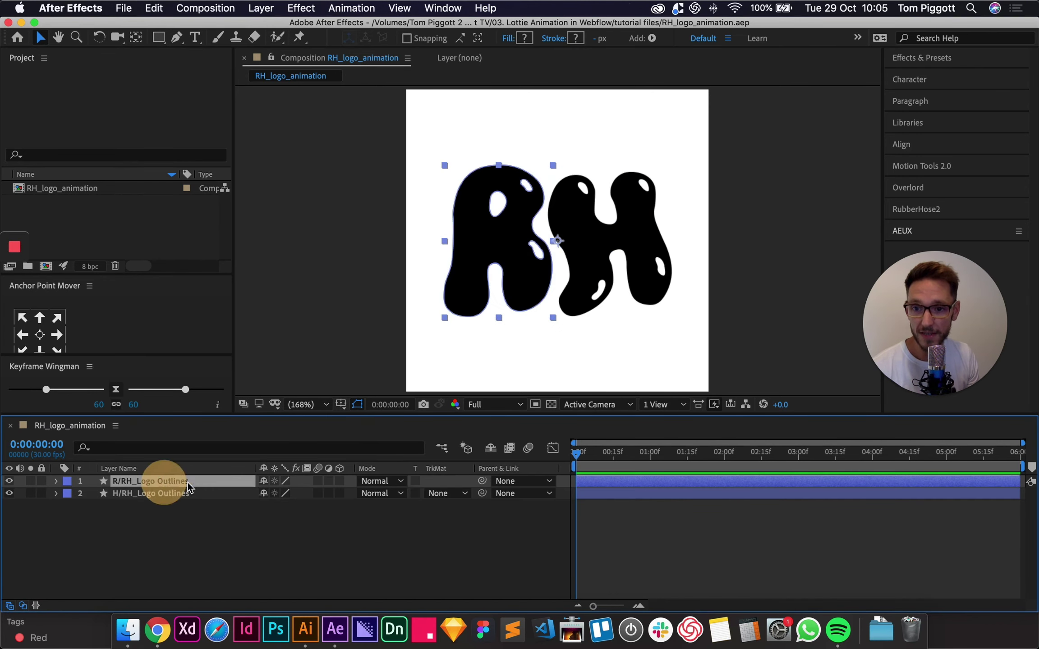
left_click(42, 340)
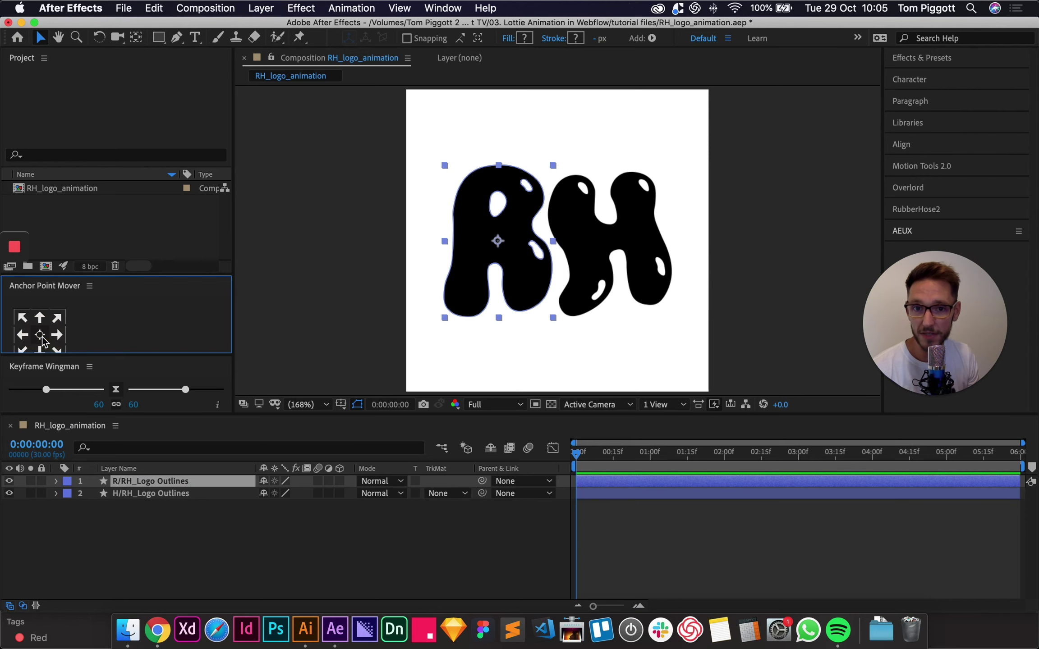
Try the H/RH_Logo Outlines anchor point at several edge positions, and finish with it centred on the letter H.
left_click(145, 495)
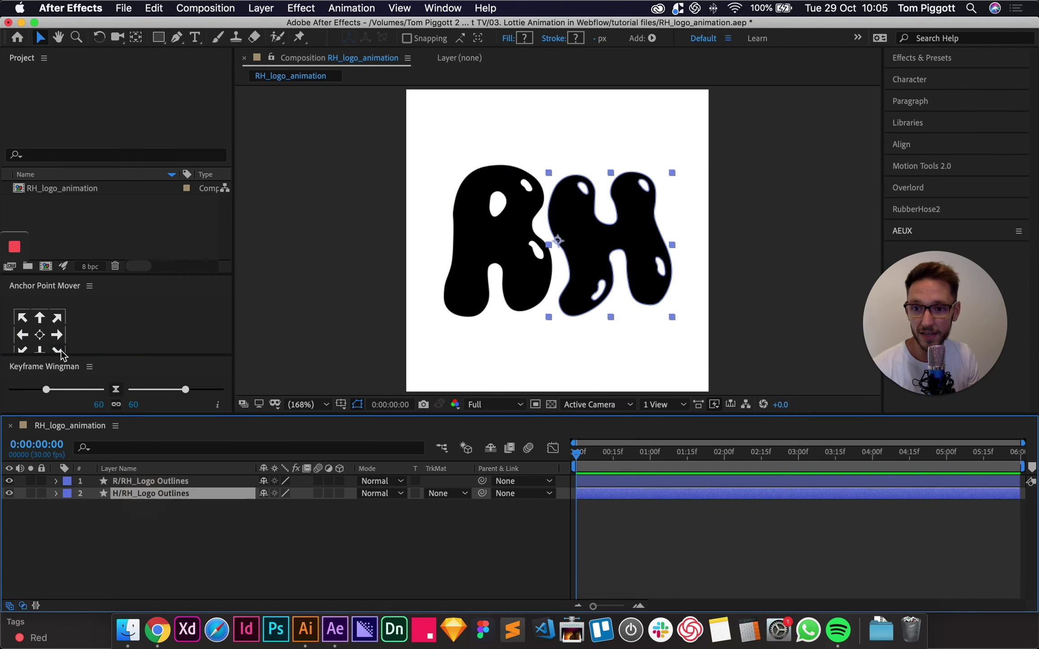
left_click(40, 339)
left_click(42, 350)
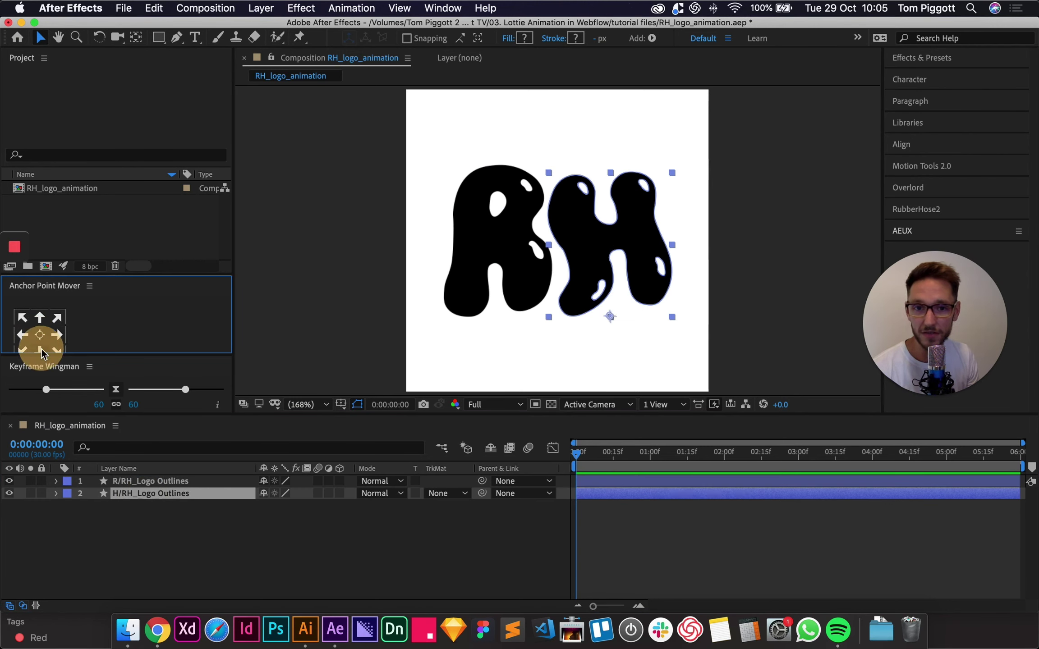
left_click(41, 319)
left_click(59, 322)
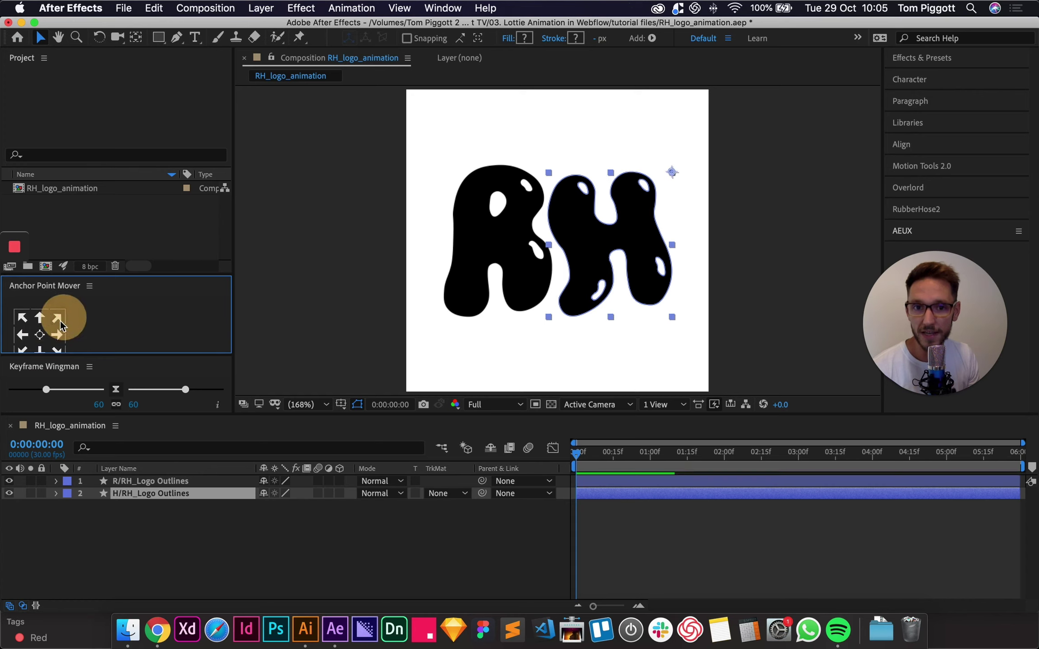
left_click(40, 335)
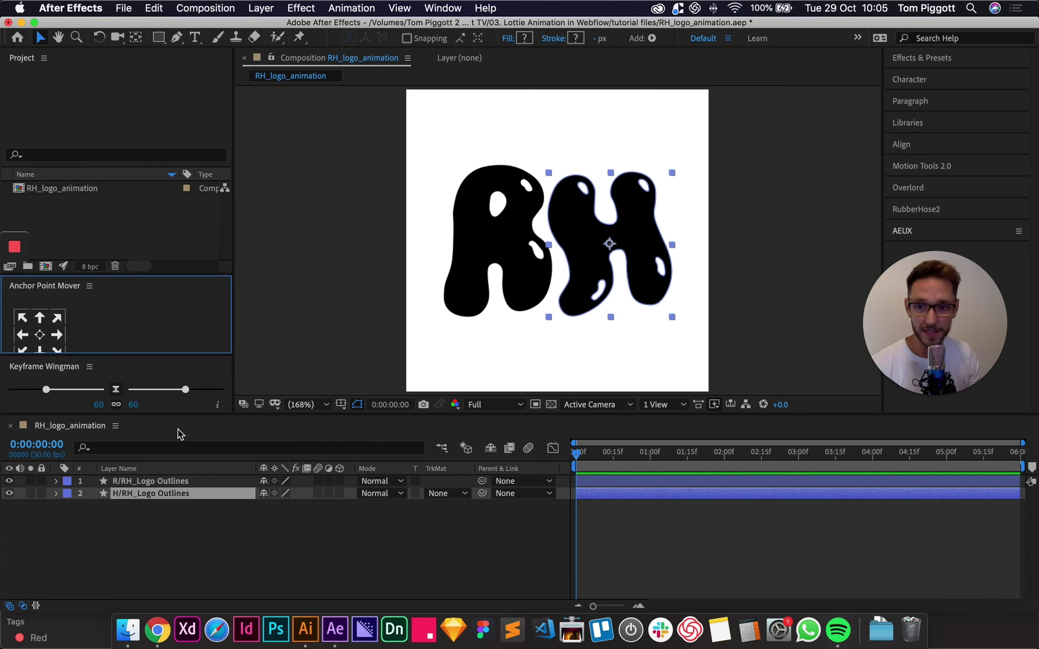
Reveal Position on both outline layers and set starting Position keyframes for them at 0:00.
left_click(610, 480, "shift")
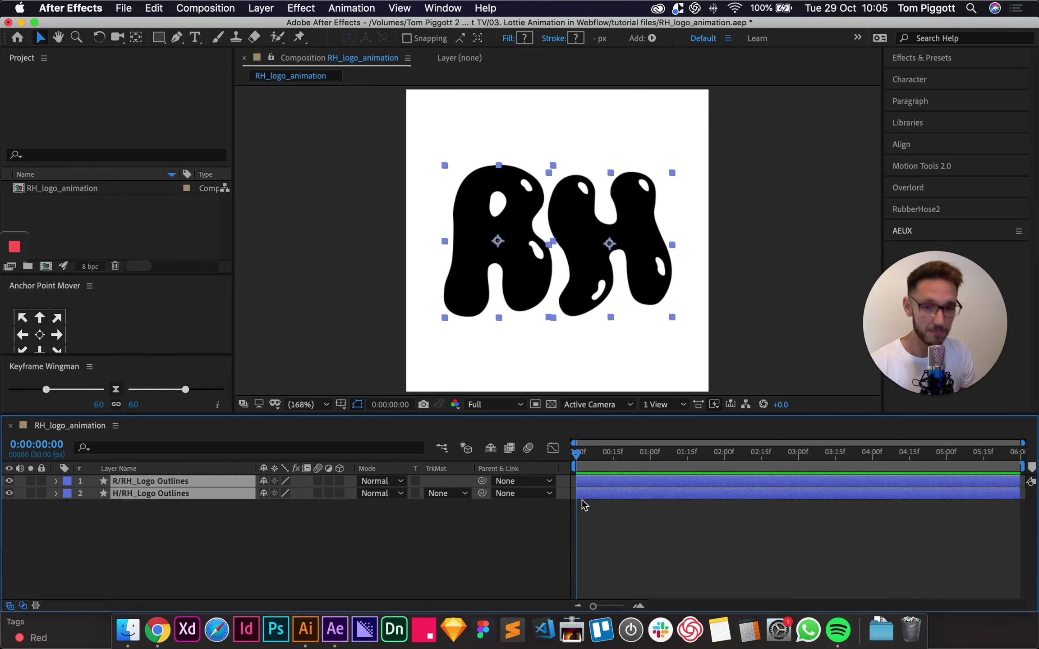
key("p")
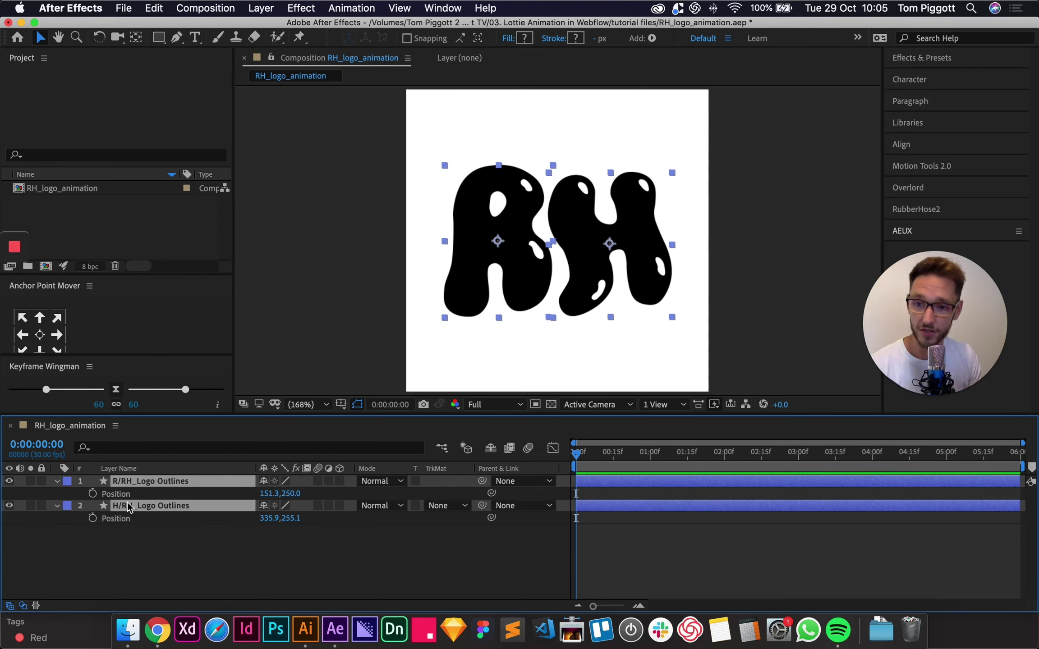
left_click(93, 494)
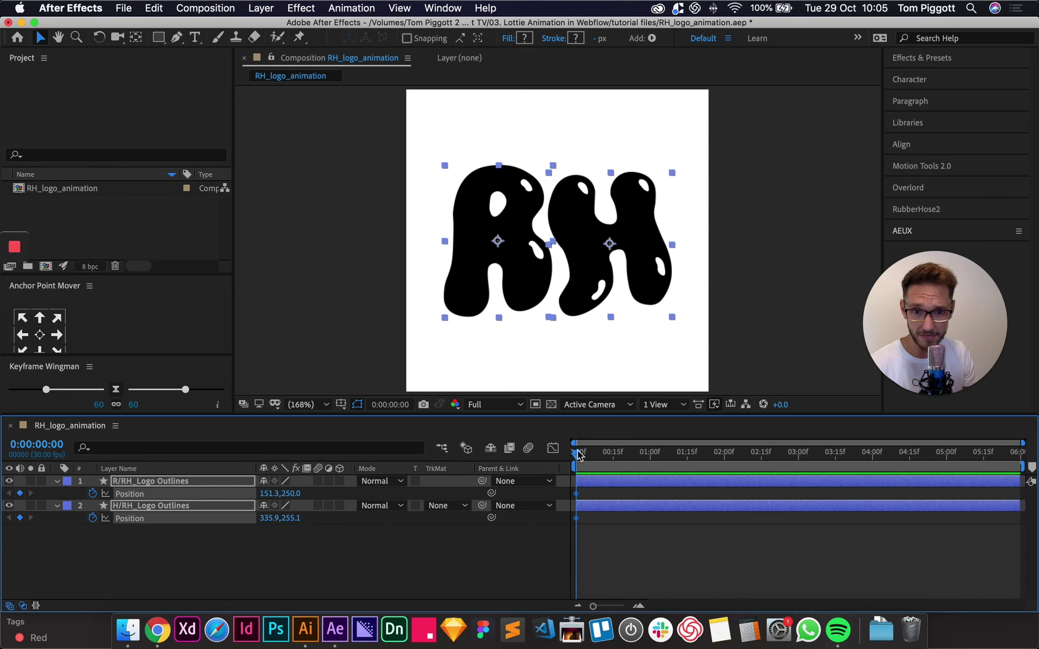
Keyframe the R layer's Position at 1 second, nudging it 10 px left and 10 px up to 141.3, 240.0.
left_click_drag(578, 454, 652, 455)
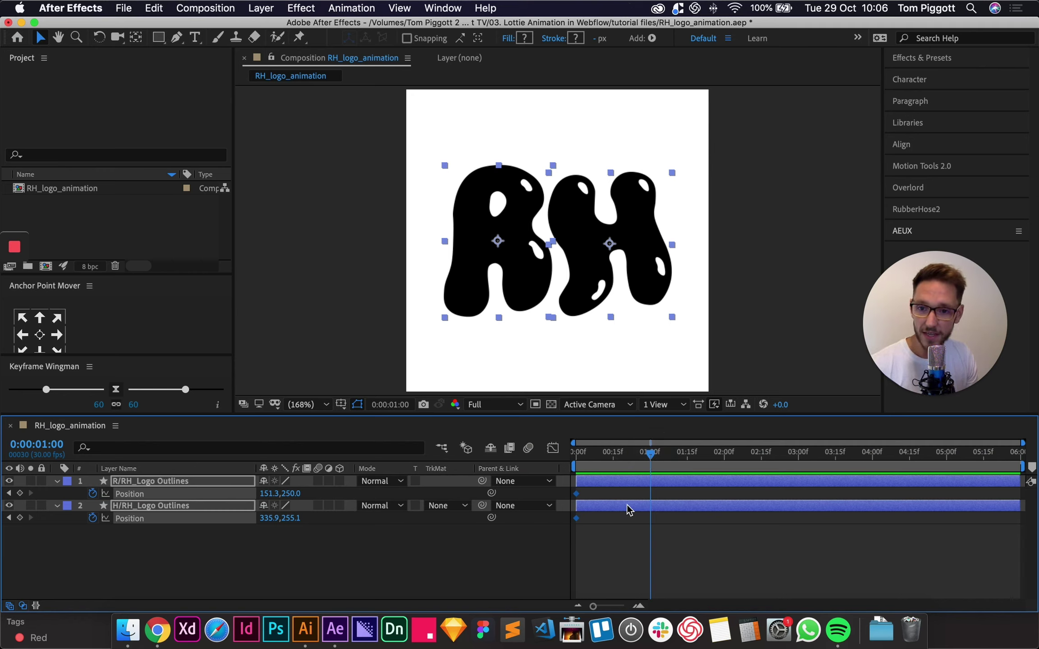
left_click(619, 530)
left_click(621, 479)
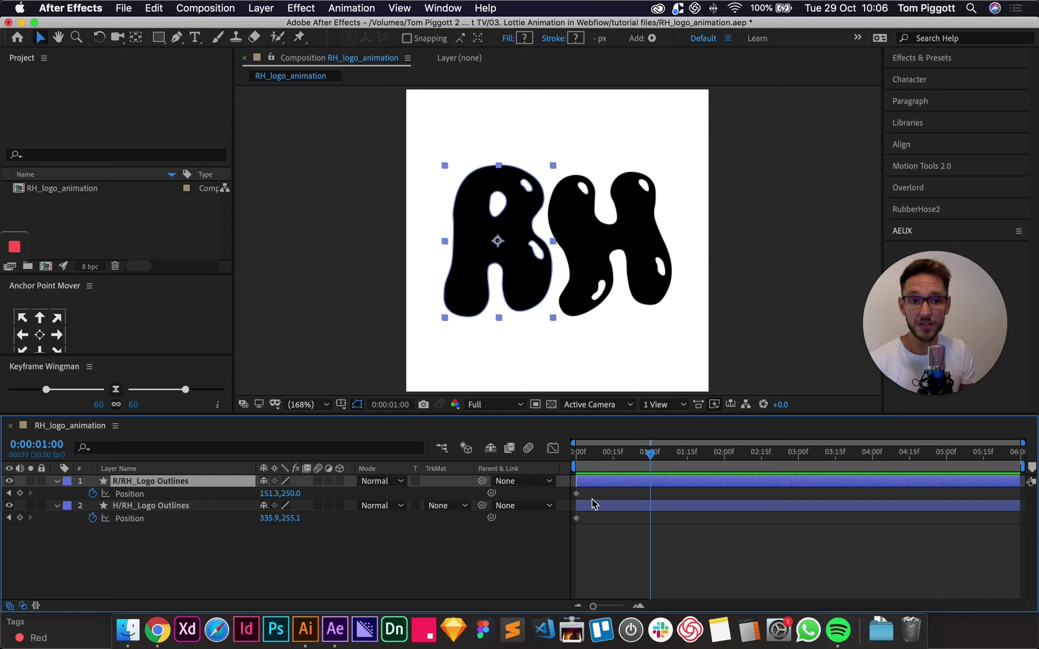
key("shift+Left")
key("shift+Up")
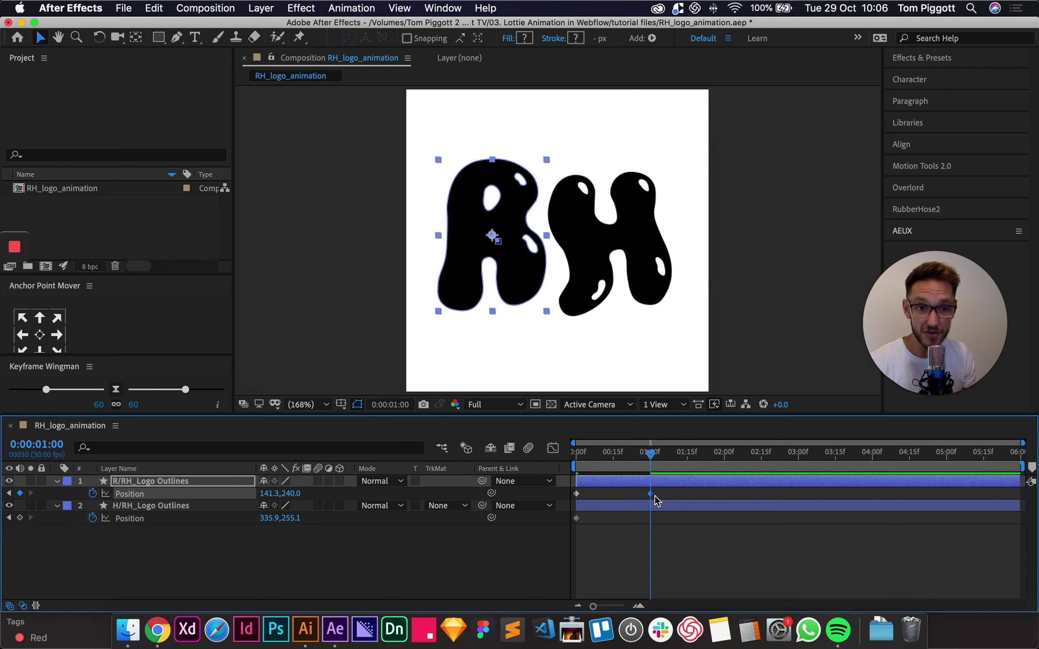
Keyframe the H layer's Position at 1 second, nudging it 20 px down and 10 px right to 345.9, 275.1.
left_click(668, 506)
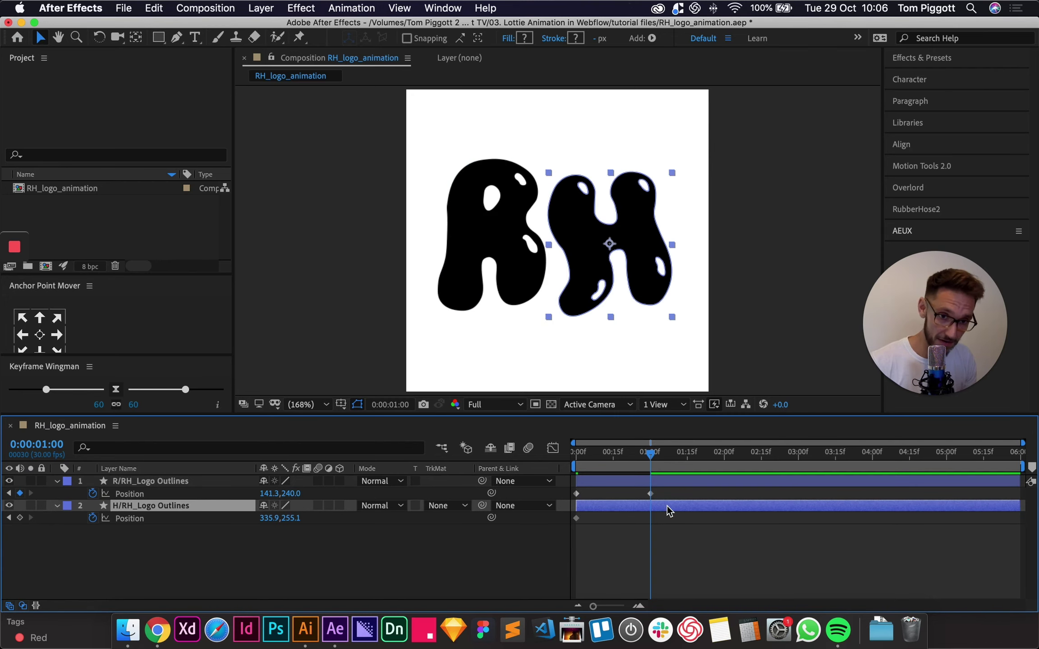
key("shift+Down")
key("shift+Down")
key("shift+Right")
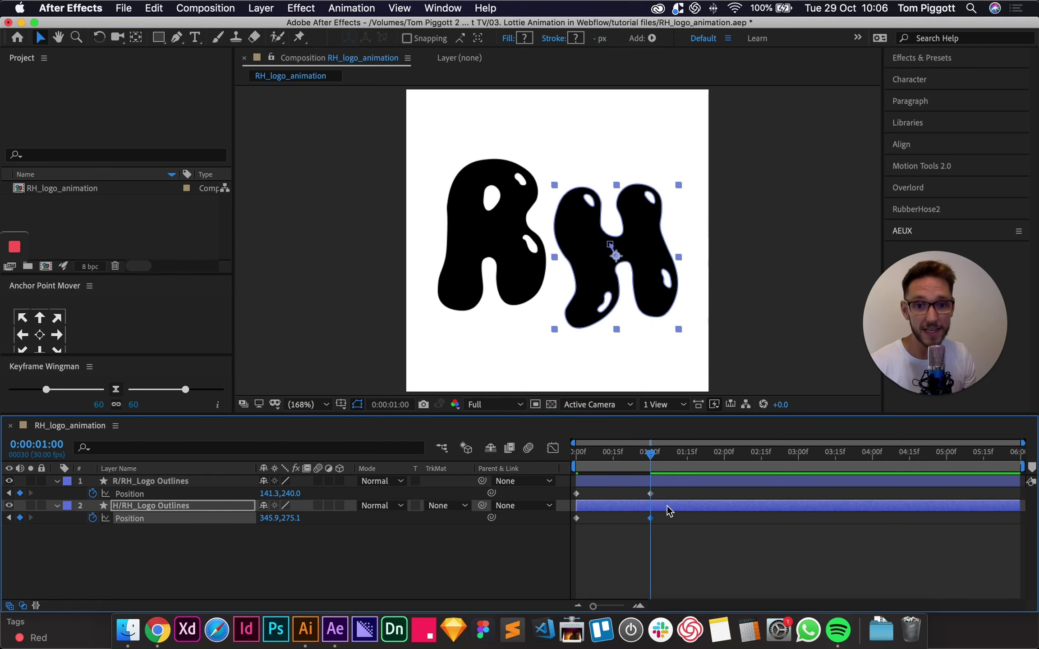
Keyframe the H layer's Position at 2 seconds, nudging it 20 px up and 10 px left to 335.9, 255.1.
left_click_drag(651, 457, 726, 459)
key("shift+Up")
key("shift+Up")
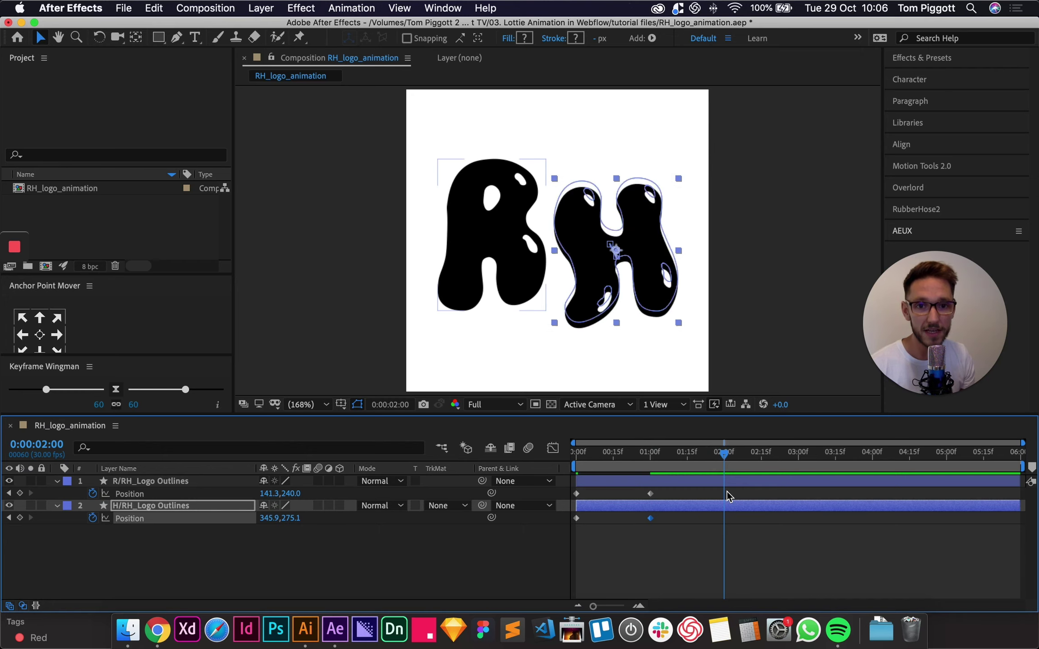
key("shift+Left")
Keyframe the R layer's Position at 2 seconds, nudging it 20 px down and 10 px right to 151.3, 260.0.
left_click(747, 482)
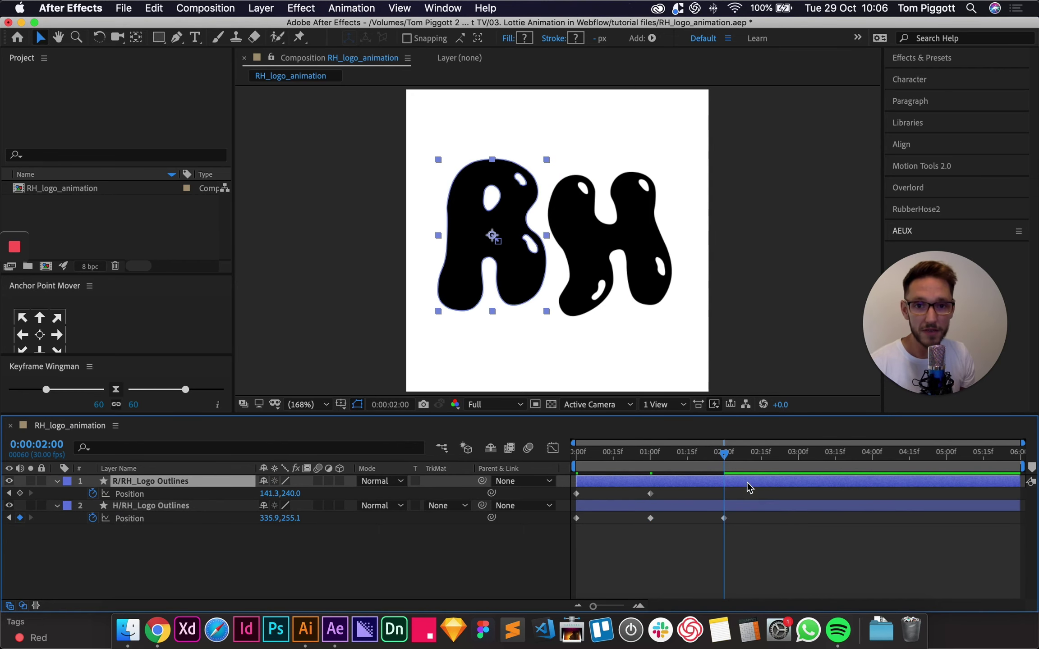
key("shift+Down")
key("shift+Down")
key("shift+Right")
Keyframe the R layer's Position at 3 seconds, nudging it 20 px left and 10 px up to 131.3, 250.0.
left_click_drag(724, 456, 801, 457)
left_click(789, 458)
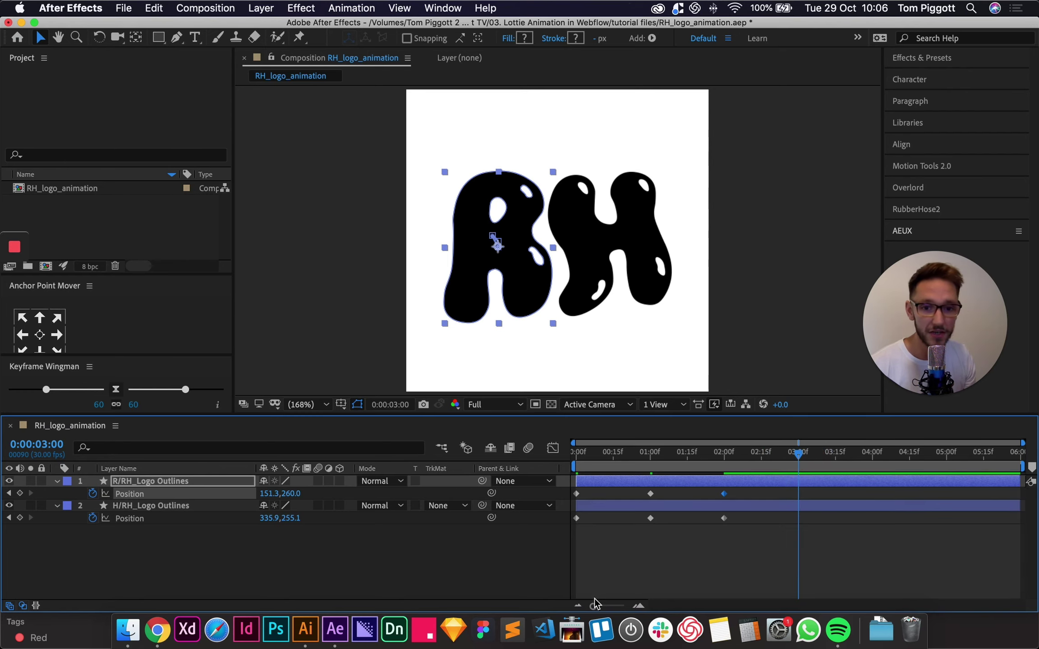
mouse_move(595, 600)
left_mouse_down()
mouse_move(627, 604)
mouse_move(587, 605)
left_mouse_up()
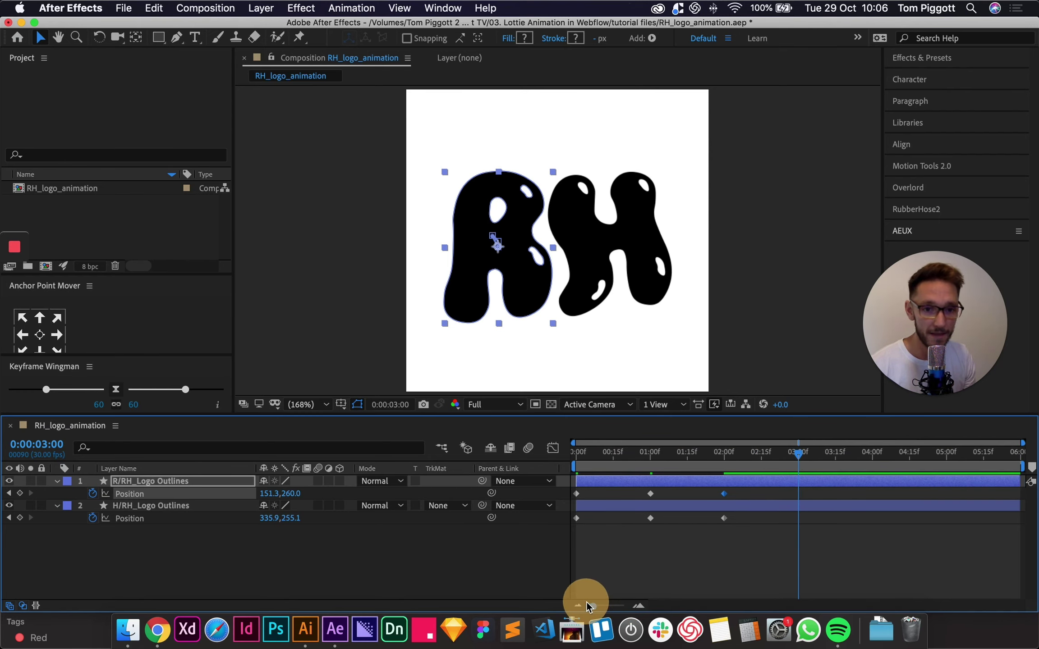
key("equal")
key("equal")
key("equal")
key("equal")
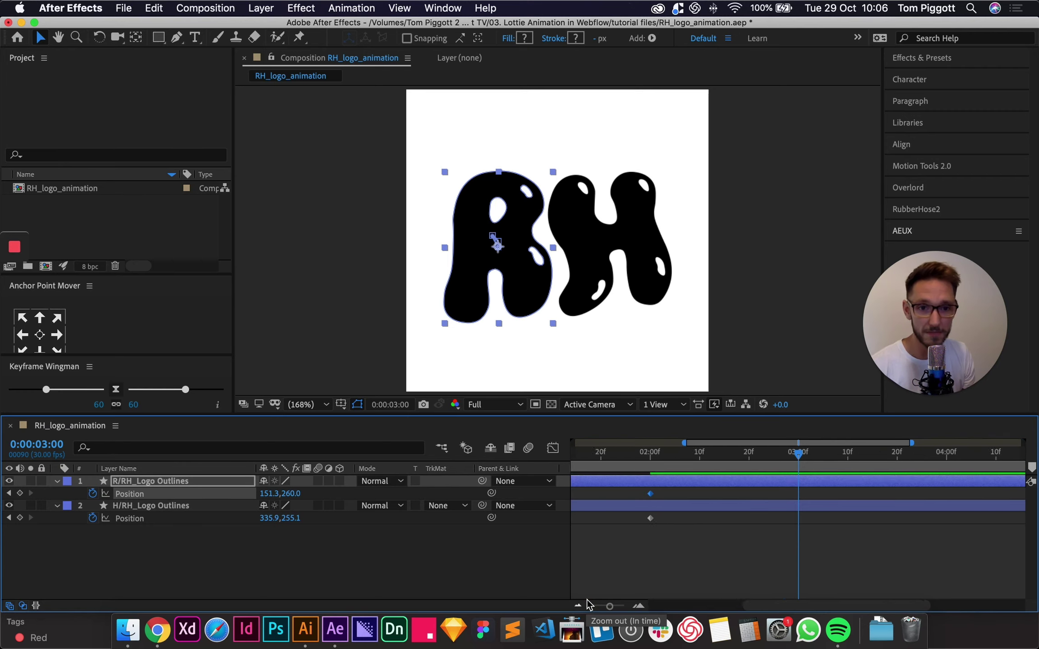
key("minus")
key("minus")
key("minus")
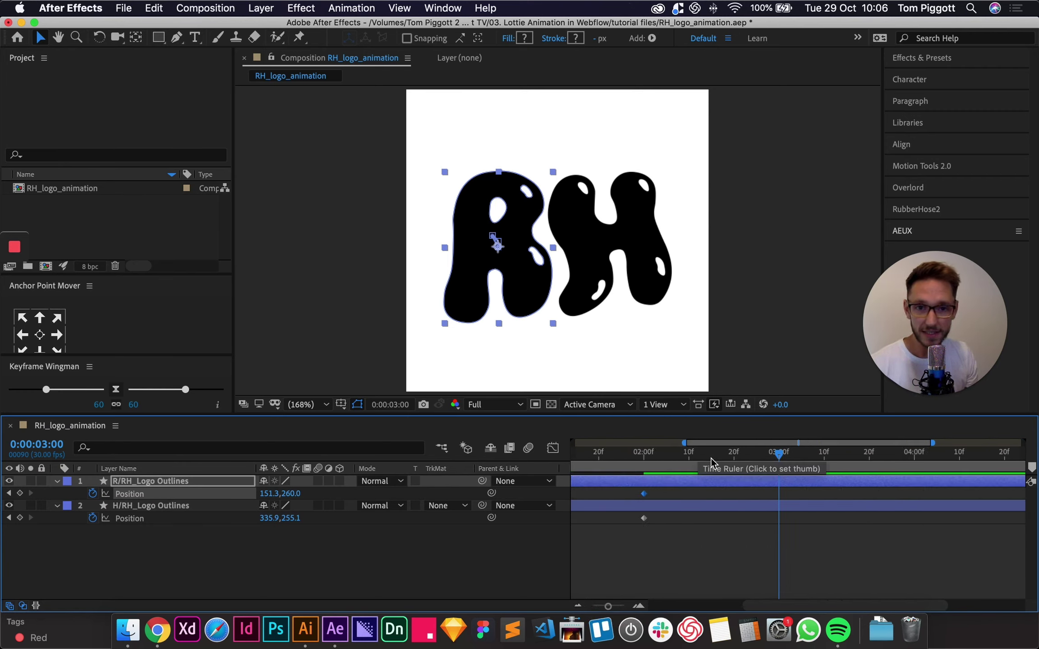
key("shift+Left")
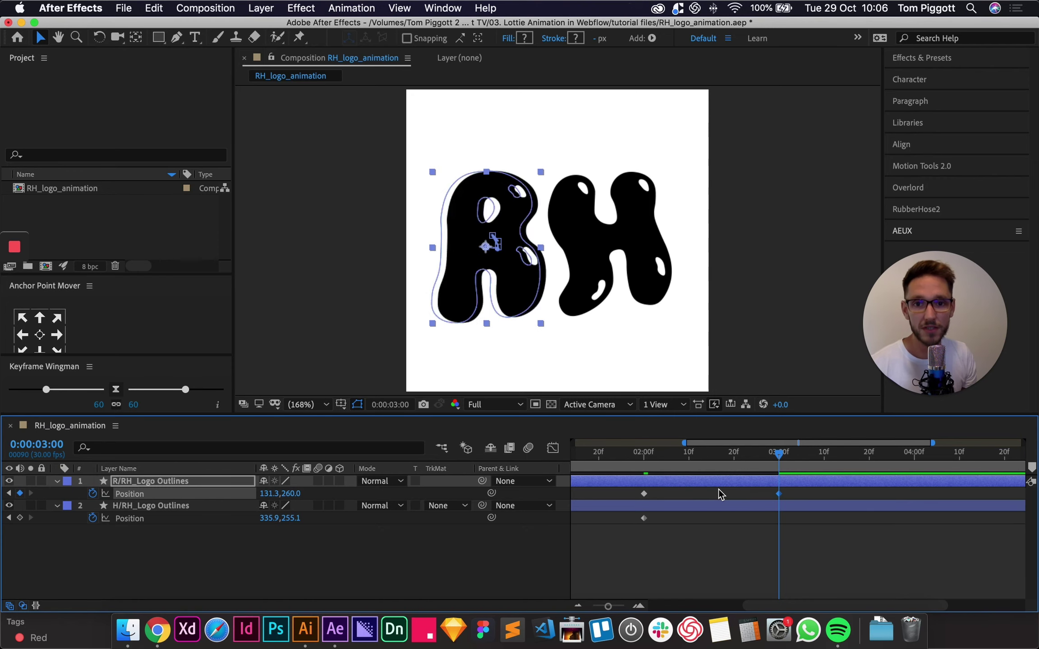
key("shift+Left")
key("shift+Up")
Keyframe the H layer's Position at 3 seconds, nudging it 20 px left and 10 px down to 315.9, 265.1.
left_click(778, 509)
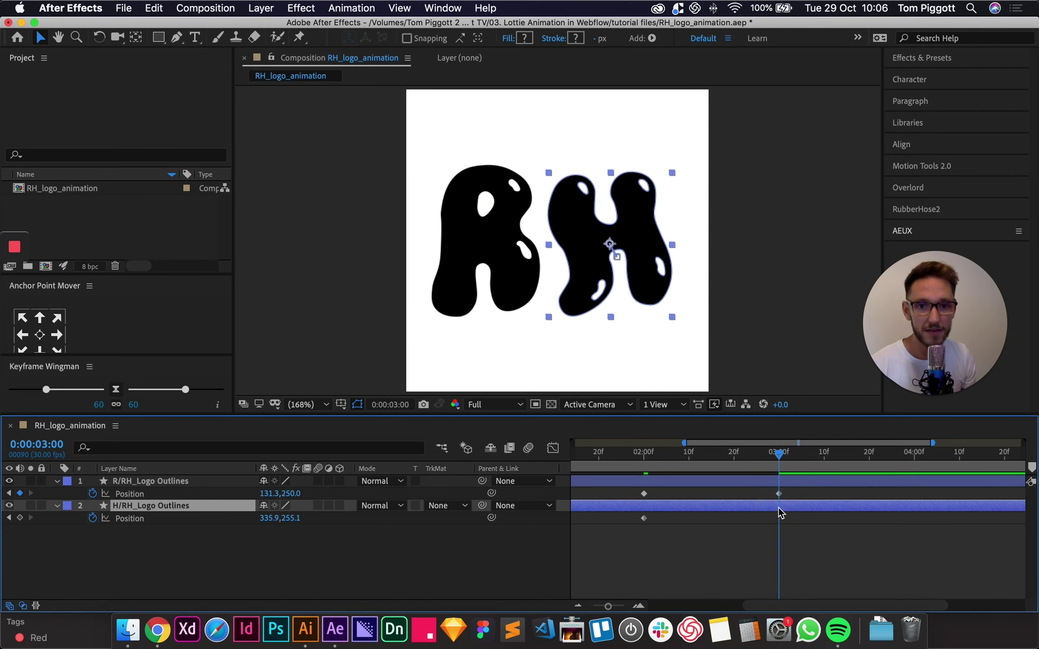
key("shift+Left")
key("shift+Left")
key("shift+Down")
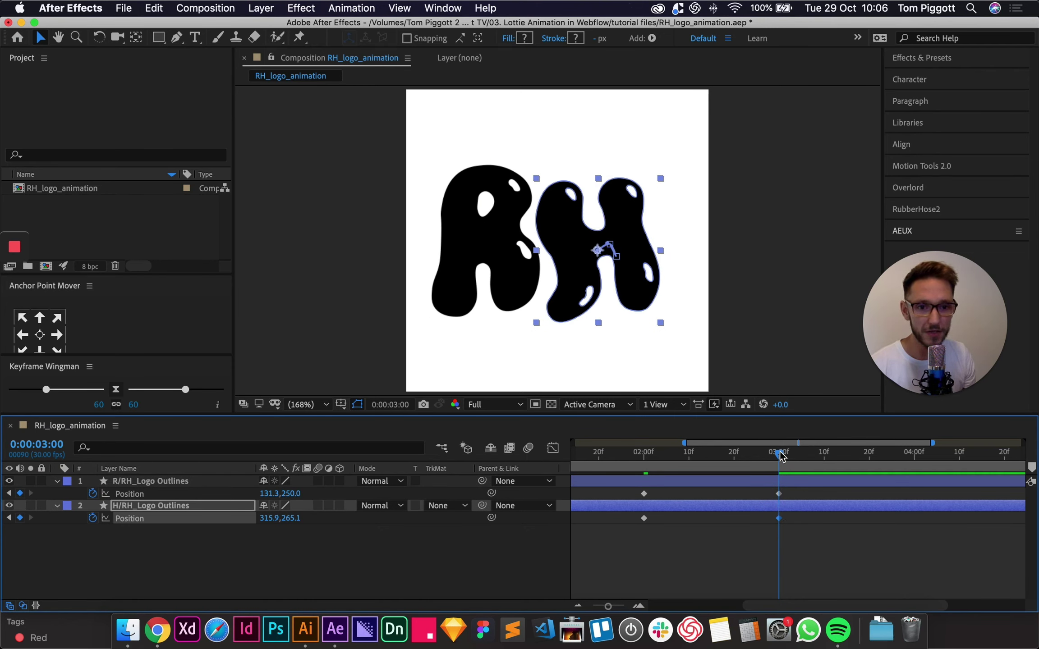
Keyframe the H layer's Position at 4 seconds, nudging it 30 px up to 315.9, 235.1.
left_click(914, 455)
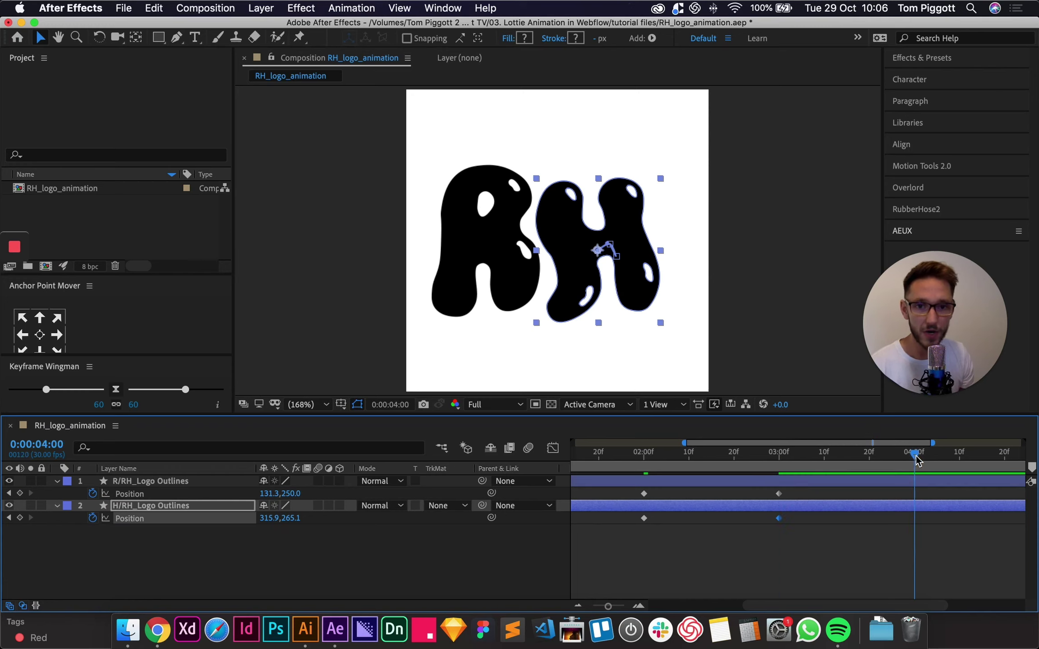
key("shift+Up")
key("shift+Up")
key("shift+Up")
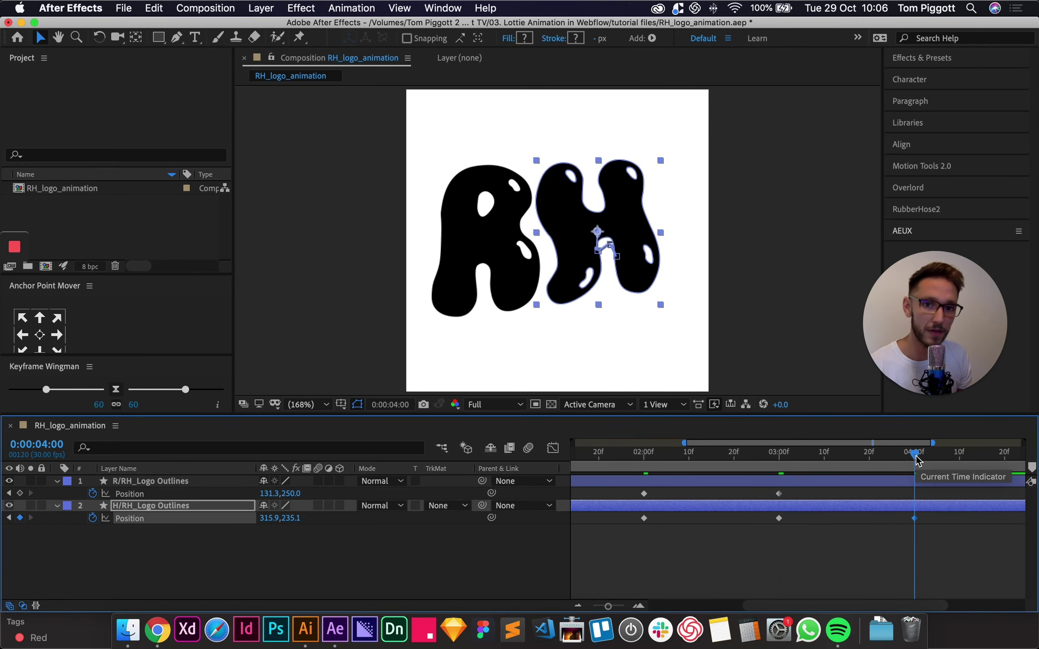
Move the H layer's 4-second Position keyframe 50 px down and 10 px right to 325.9, 285.1.
key("shift+Down")
key("shift+Down")
key("shift+Down")
key("shift+Down")
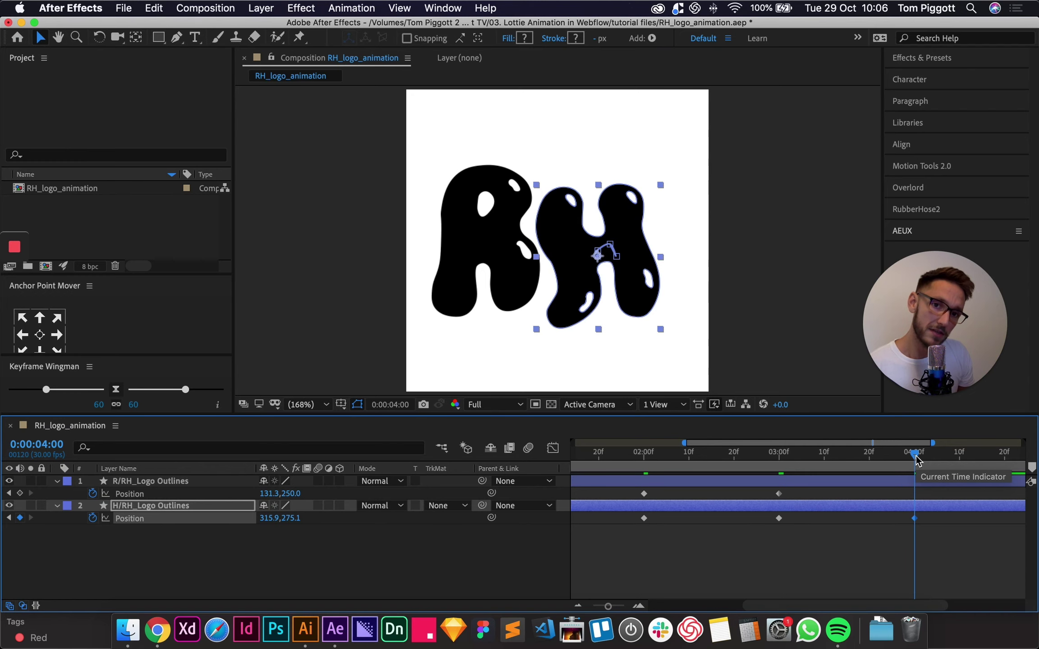
key("shift+Down")
key("shift+Right")
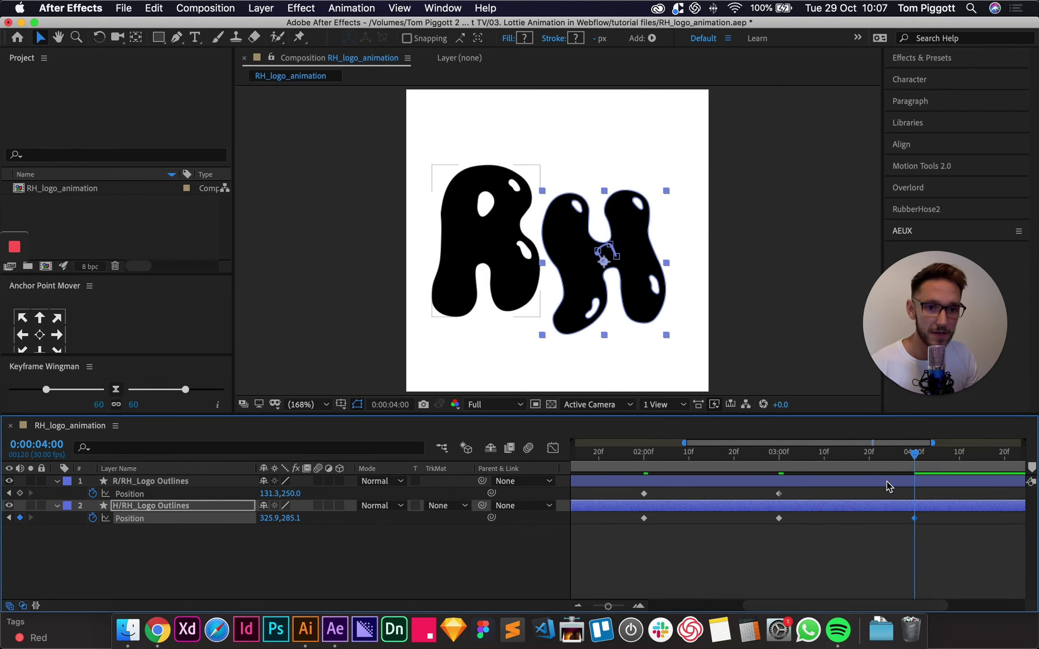
Keyframe the R layer's Position at 4 seconds, nudging it 10 px left and 10 px down to 121.3, 260.0.
left_click(886, 482)
key("shift+Left")
key("shift+Down")
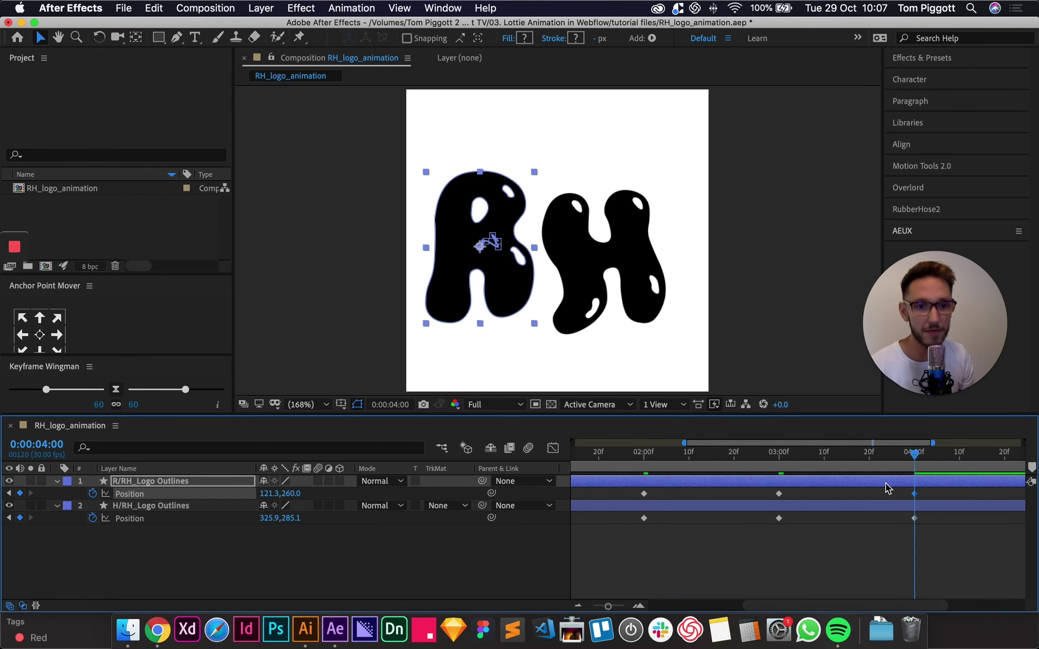
Keyframe the R layer's Position at 5 seconds, nudging it 10 px down and 20 px right to 141.3, 270.0.
scroll(885, 481, "right", 3)
left_click_drag(867, 451, 886, 454)
key("shift+Down")
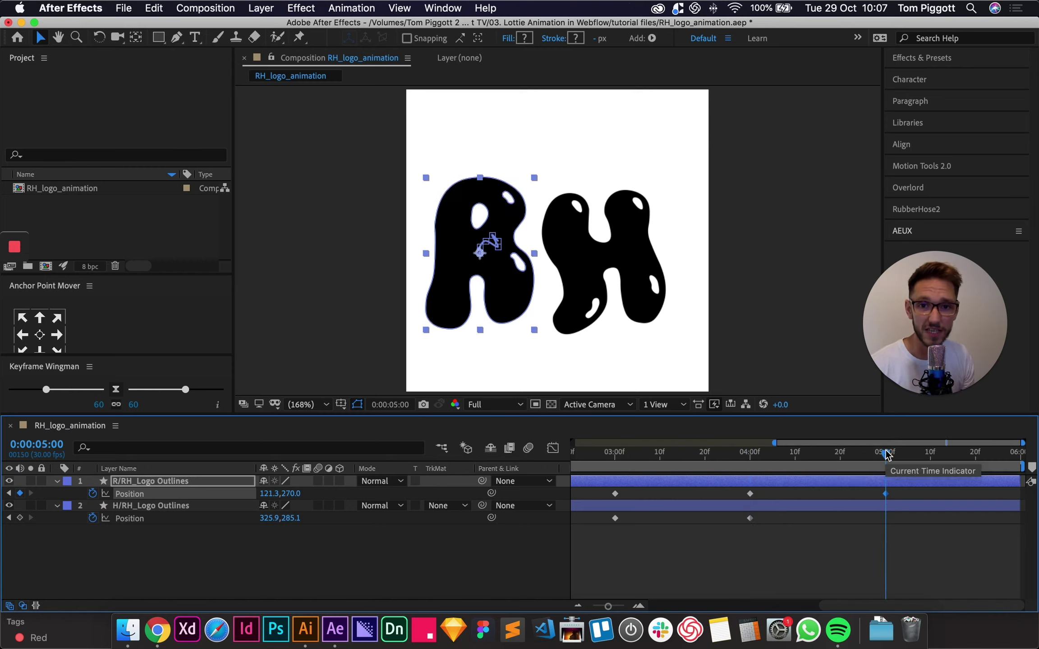
key("shift+Right")
key("shift+Right")
Keyframe the H layer's Position at 5 seconds, nudging it 30 px right and 20 px up to 355.9, 265.1.
left_click(910, 506)
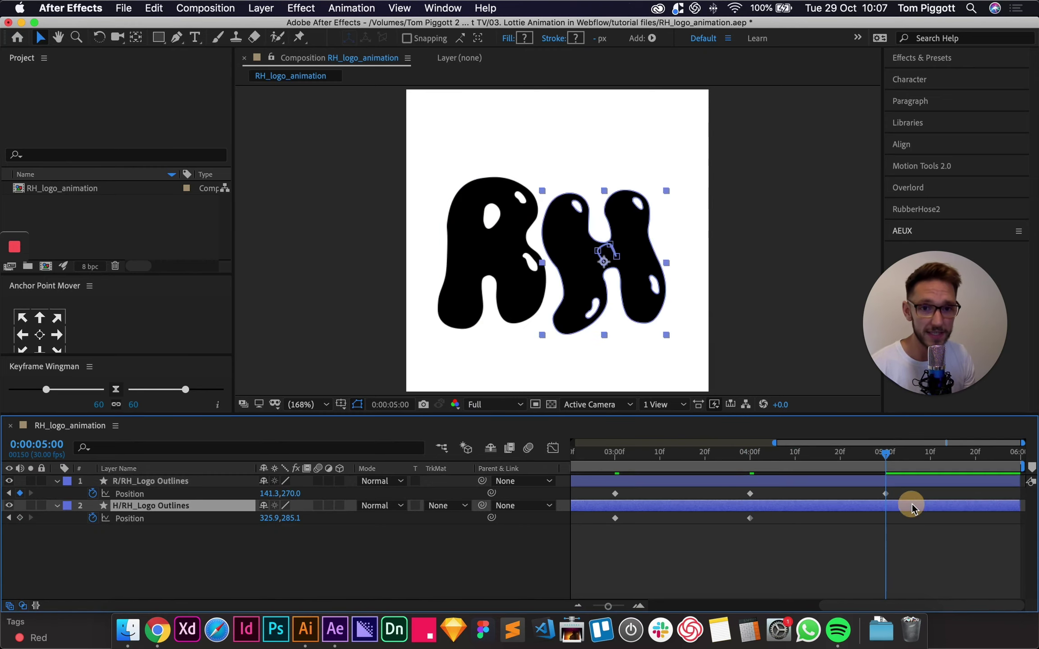
key("shift+Right")
key("shift+Right")
key("shift+Up")
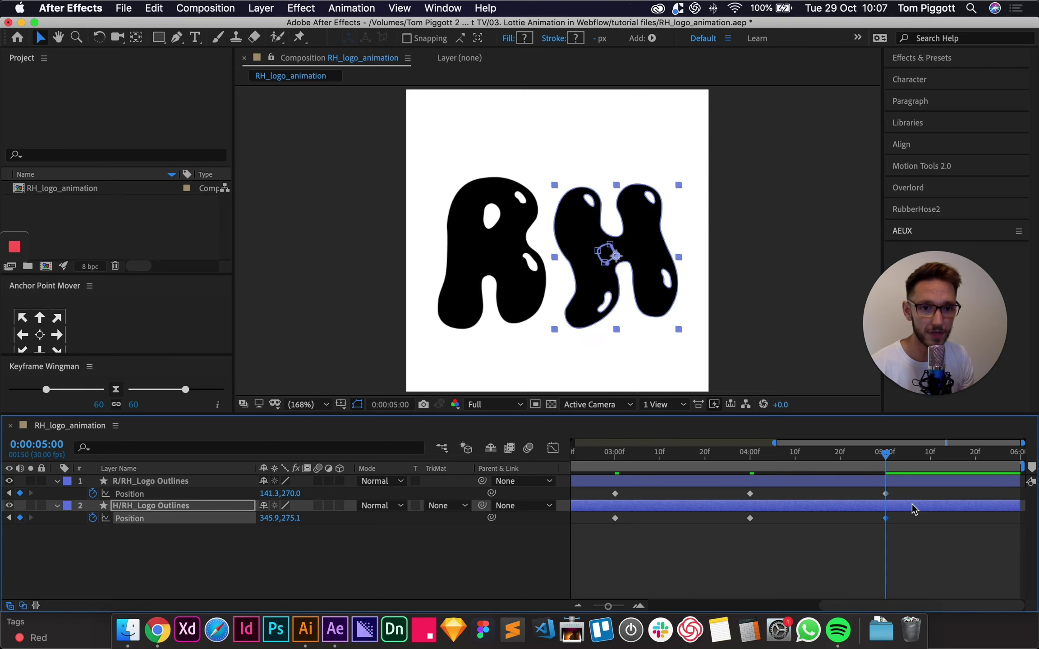
key("shift+Up")
key("shift+Right")
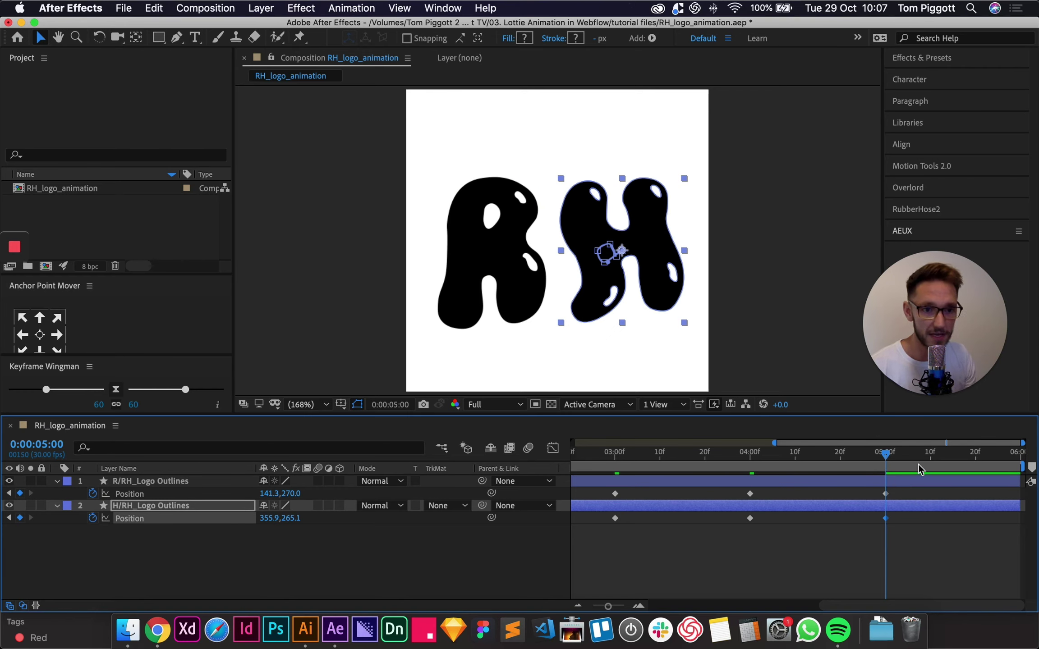
Copy the H layer's first Position keyframe to the end of the composition at 0:00:05:29.
left_click_drag(608, 607, 593, 607)
left_click(577, 519)
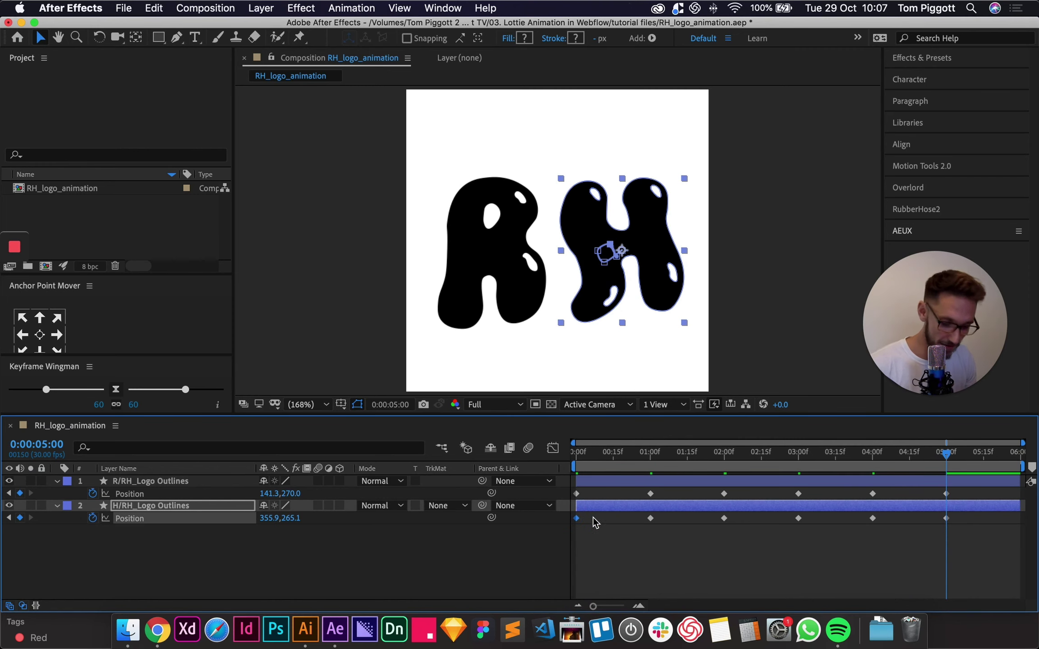
left_click_drag(1002, 454, 1020, 451)
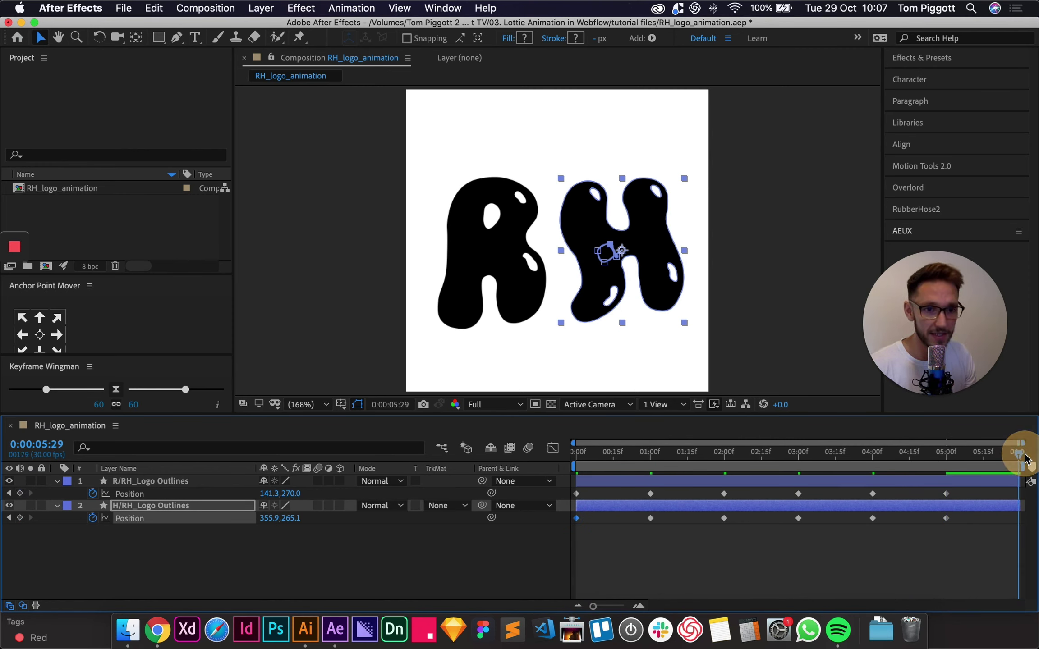
key("super+v")
Undo the H layer's pasted end keyframe and reveal the R layer's keyframed Position again.
left_click(577, 494)
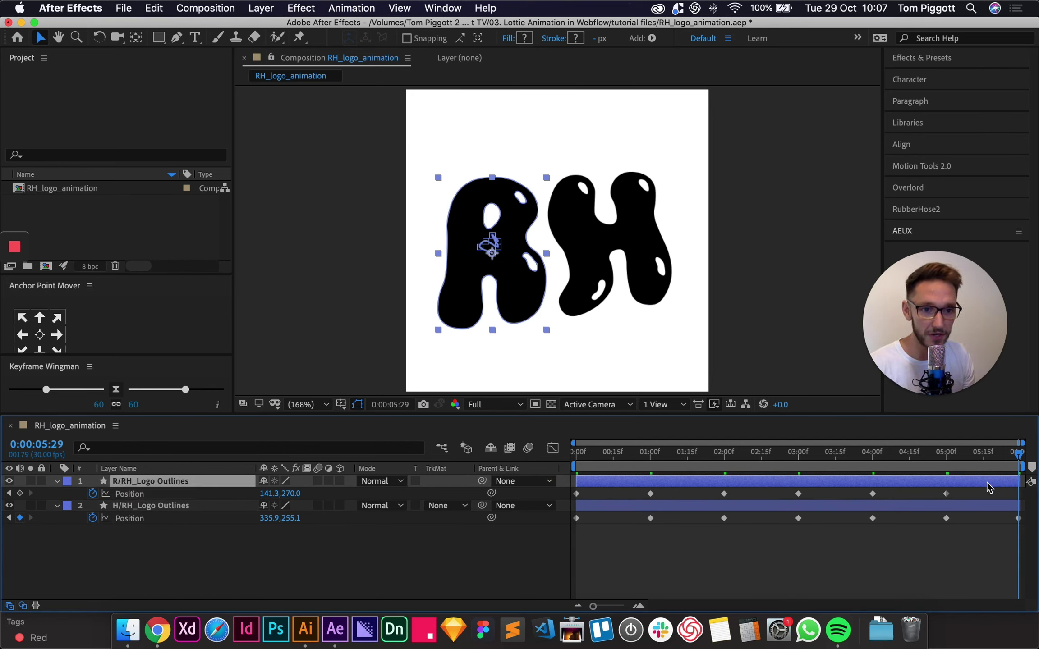
key("u")
key("super+z")
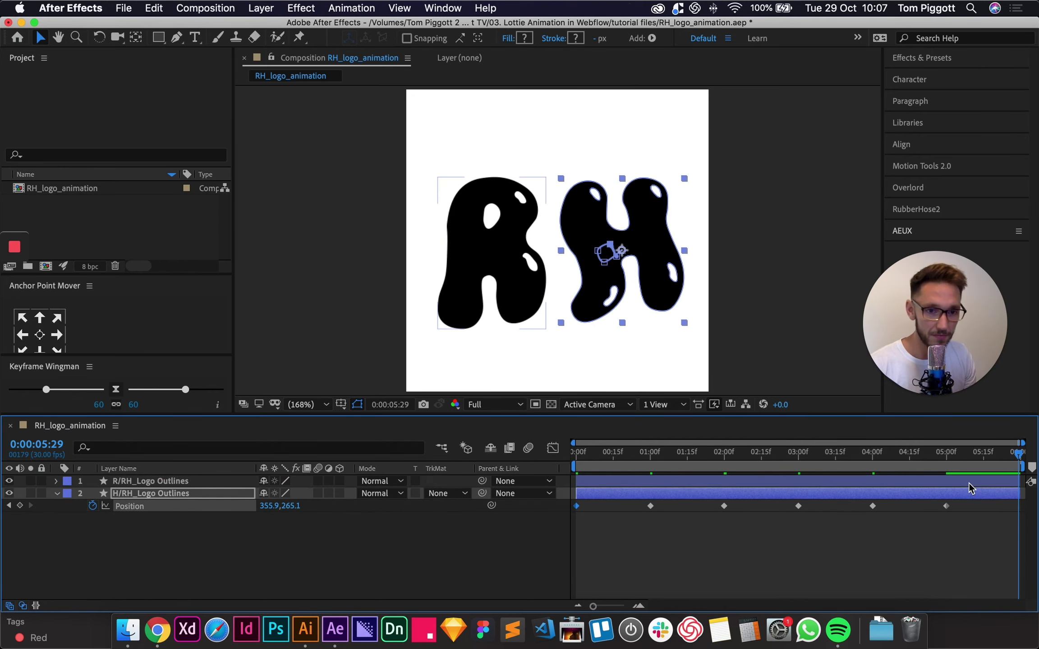
left_click(968, 483)
key("u")
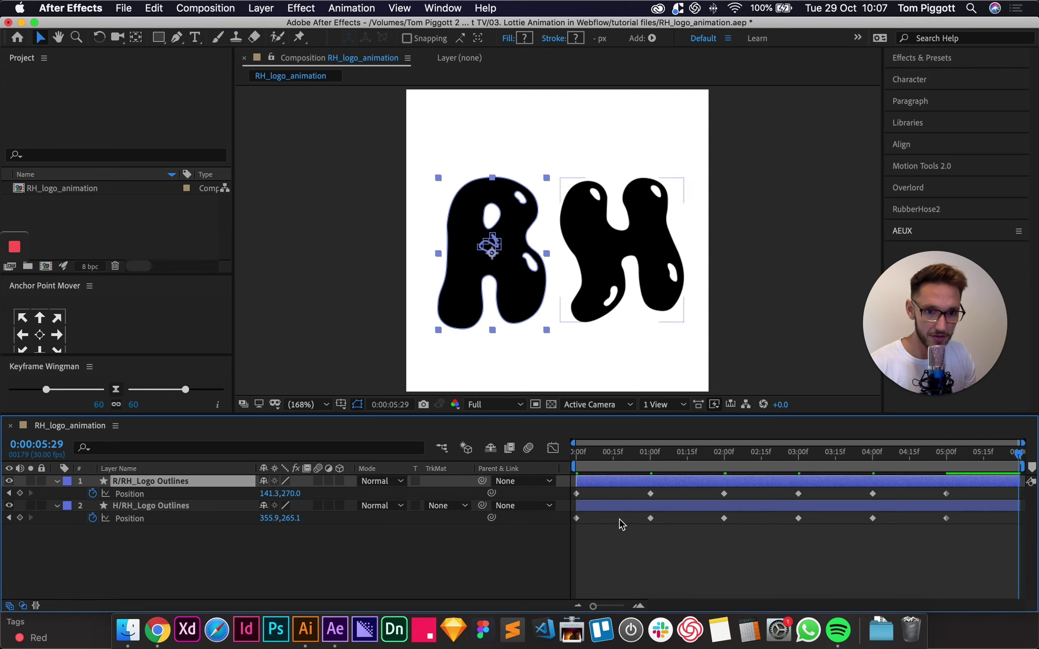
Keyframe the H layer's Position at 0:00:05:29 with its starting value of 335.9, 255.1.
left_click(577, 518)
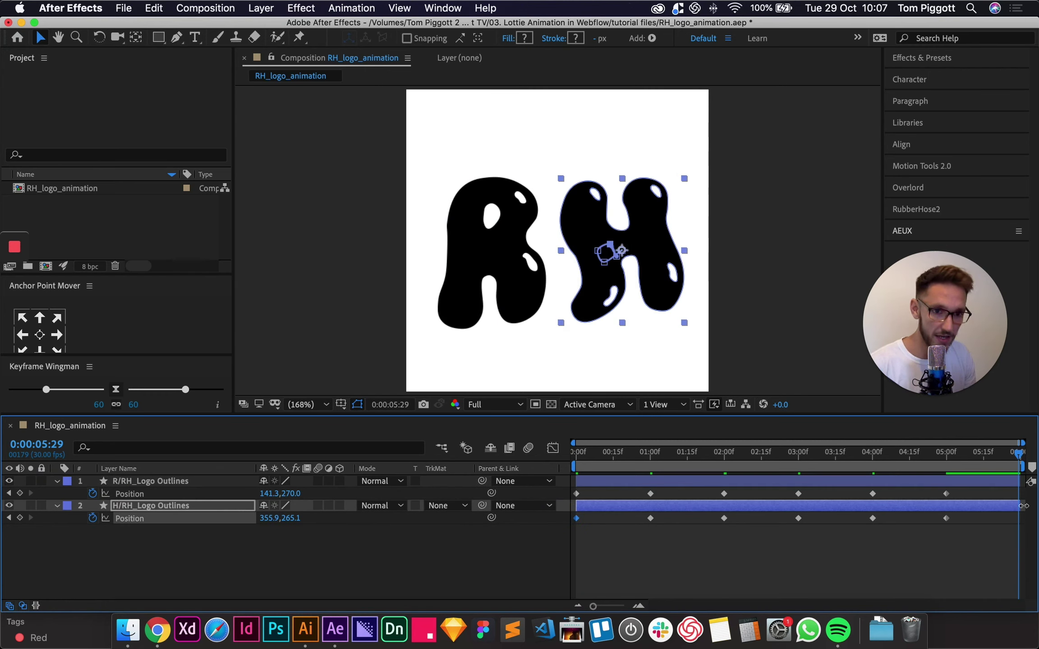
key("shift+Left")
key("shift+Left")
key("shift+Up")
left_click_drag(582, 486, 982, 539)
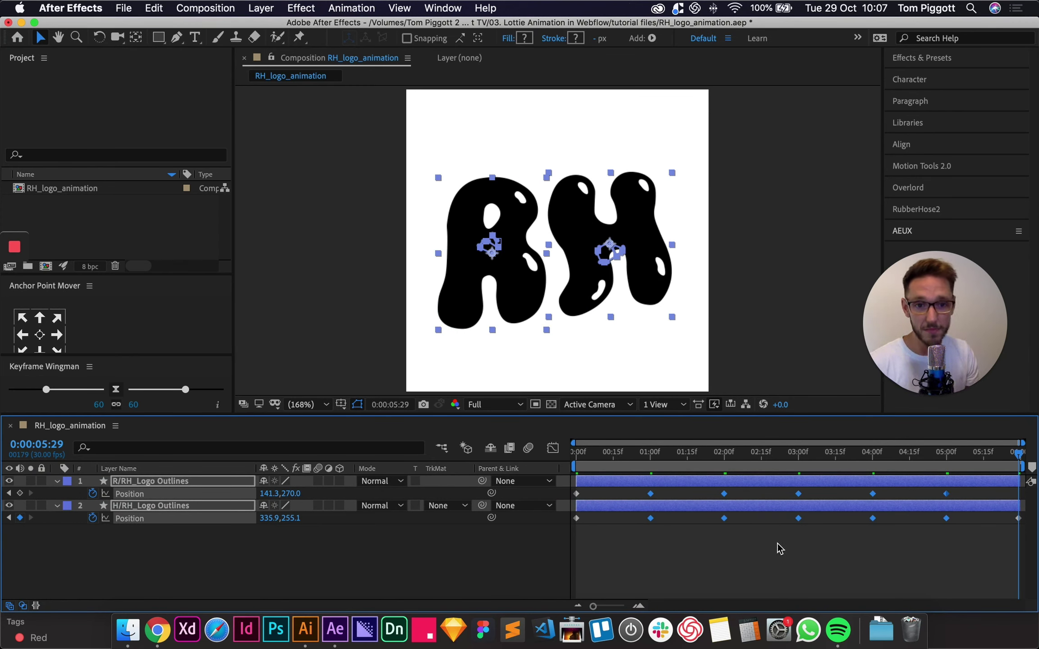
left_click(737, 548)
Copy the R layer's first Position keyframe, 151.3, 250.0, to 0:00:05:29.
left_click(577, 494)
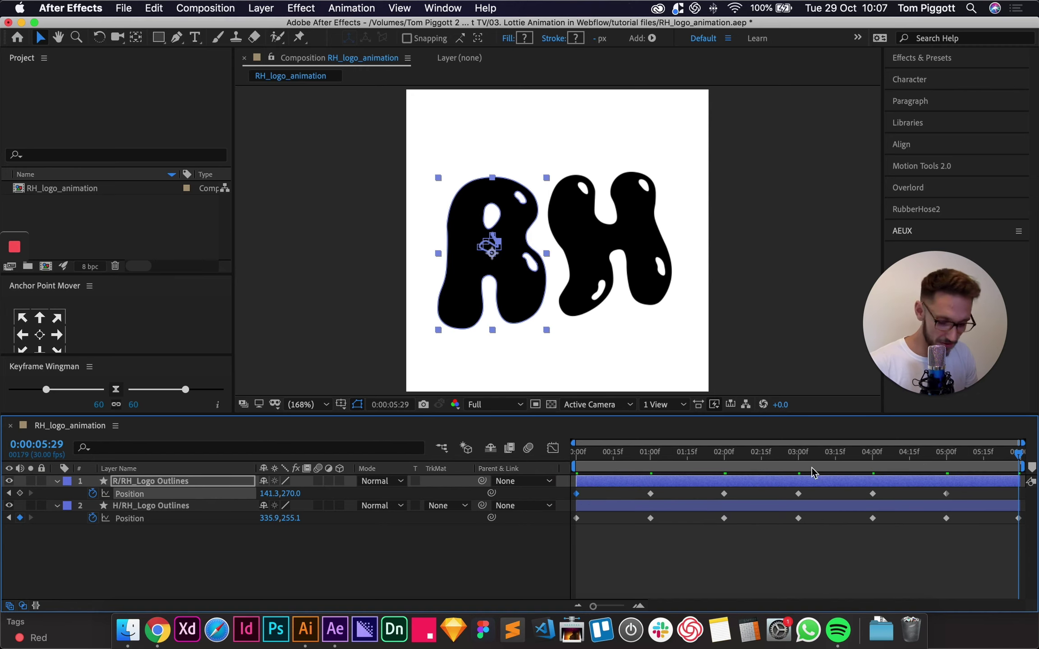
key("ctrl+c")
key("ctrl+v")
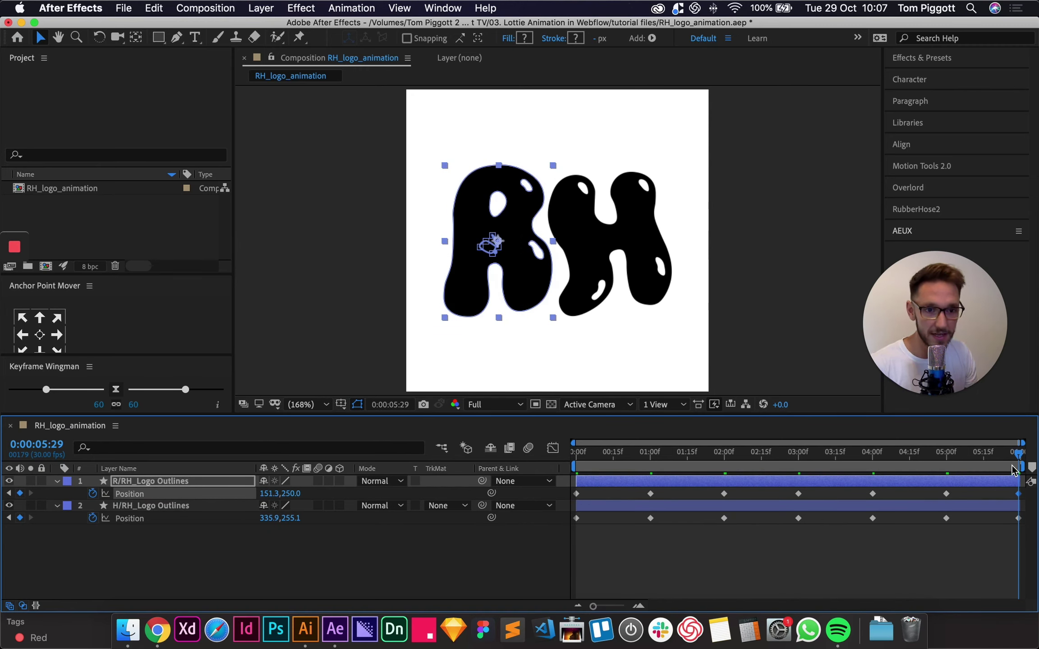
Trim the end of the work area to the final keyframes at 0:00:05:29.
scroll(970, 478, "up", 8)
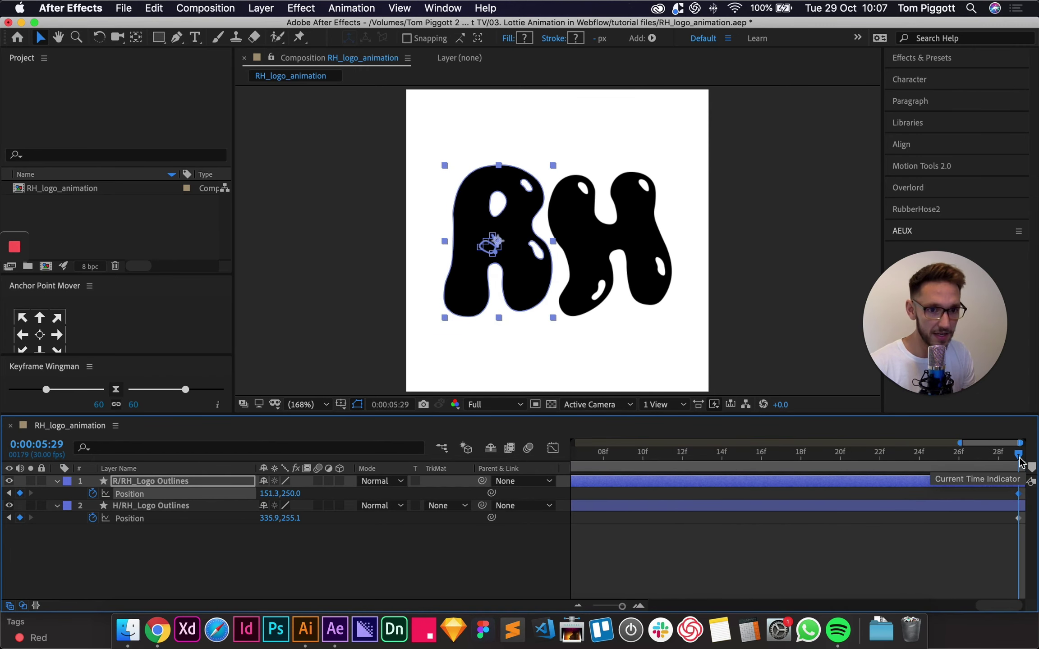
scroll(958, 476, "right", 1)
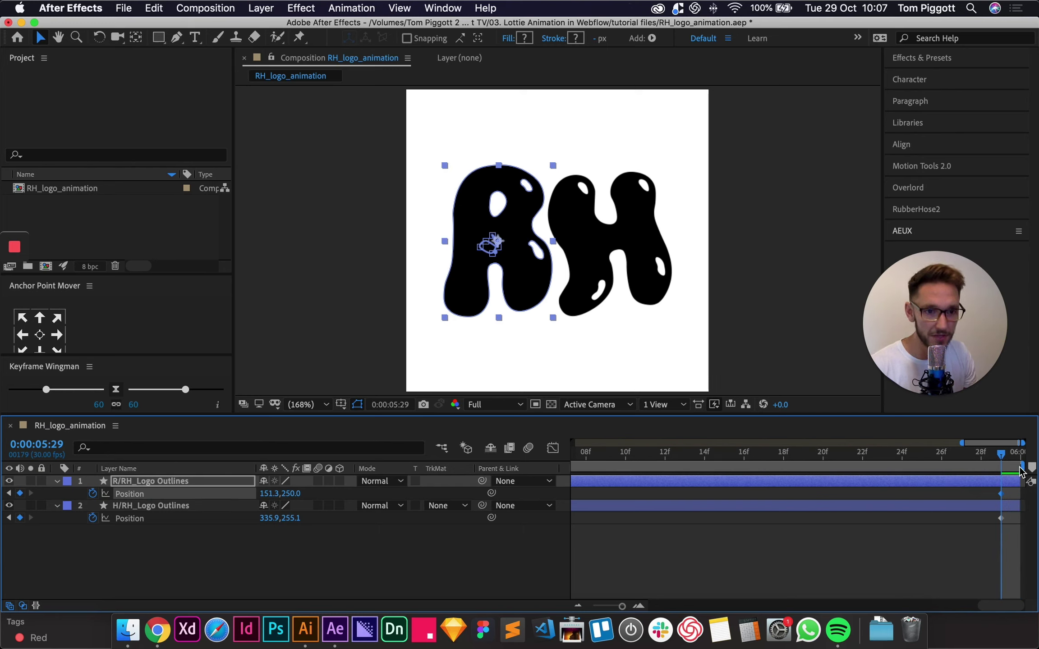
left_click_drag(1024, 466, 1002, 453)
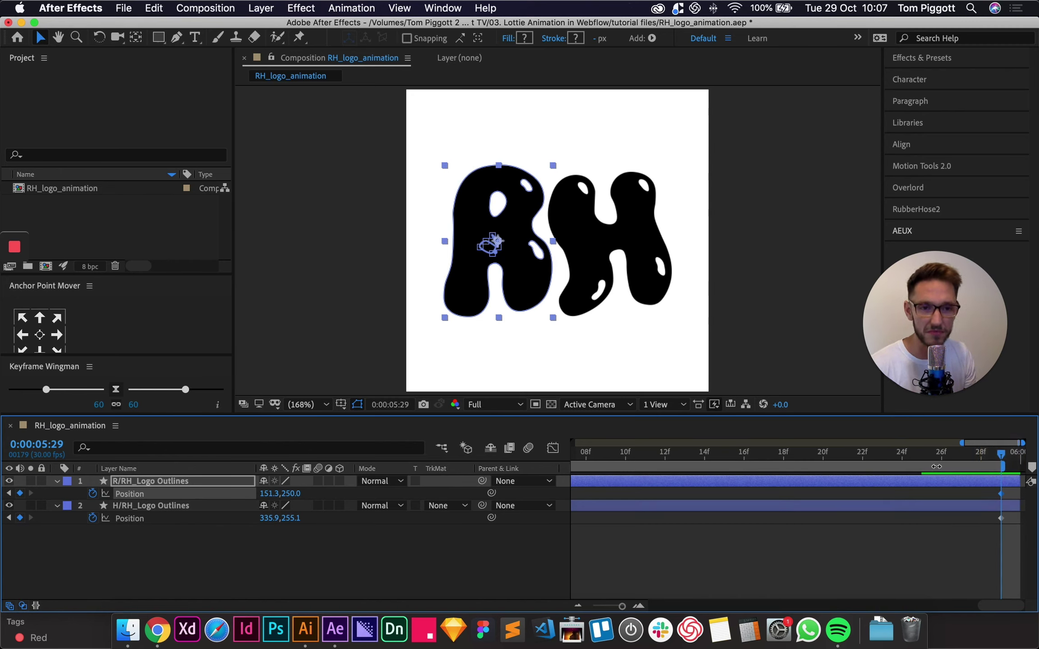
left_click(1003, 458)
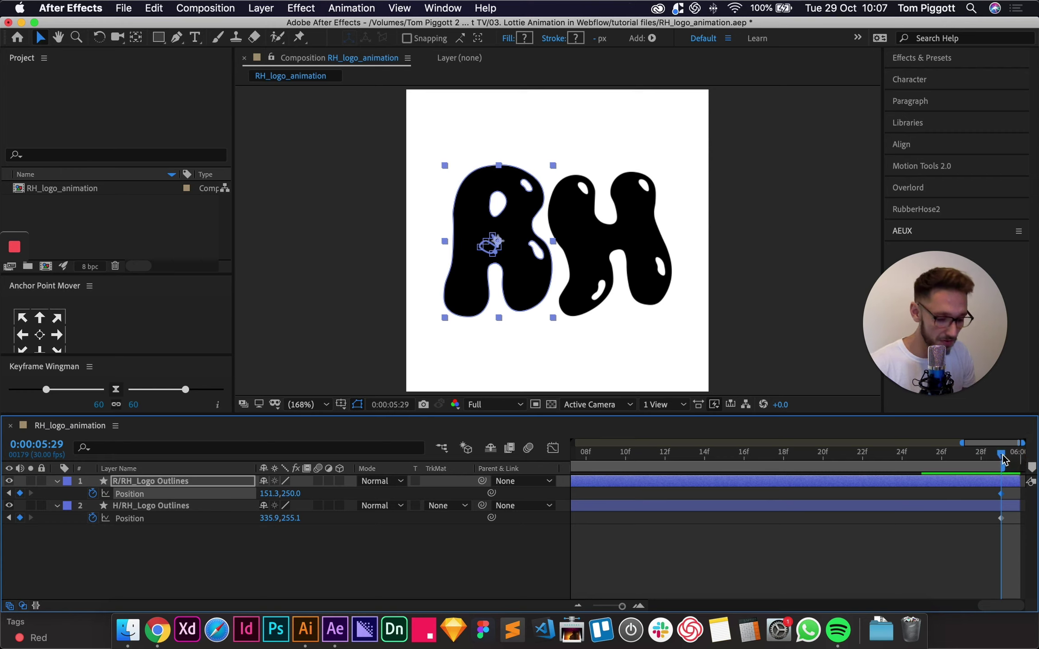
key("semicolon")
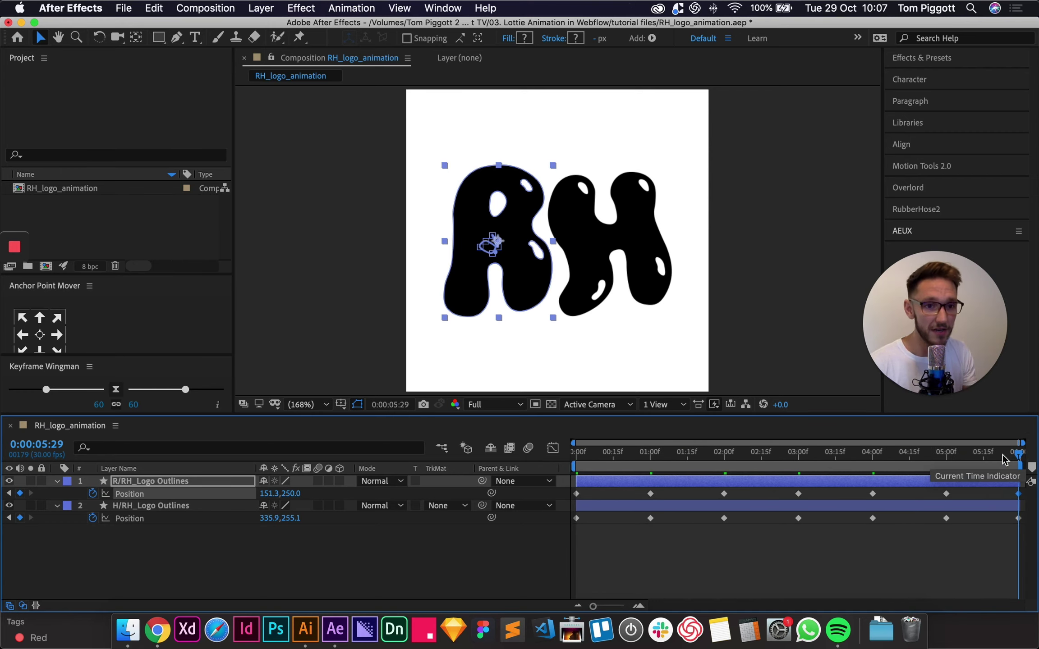
Play the looping logo animation from the start to check the floating motion.
left_click(1009, 458)
left_click_drag(1010, 457, 407, 448)
key("space")
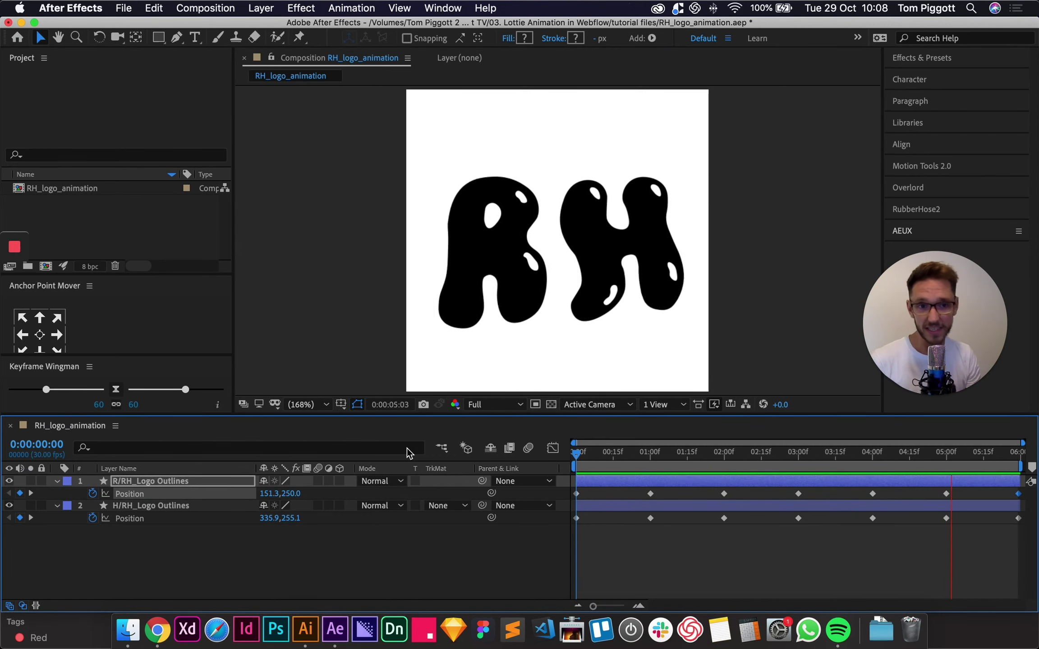
key("space")
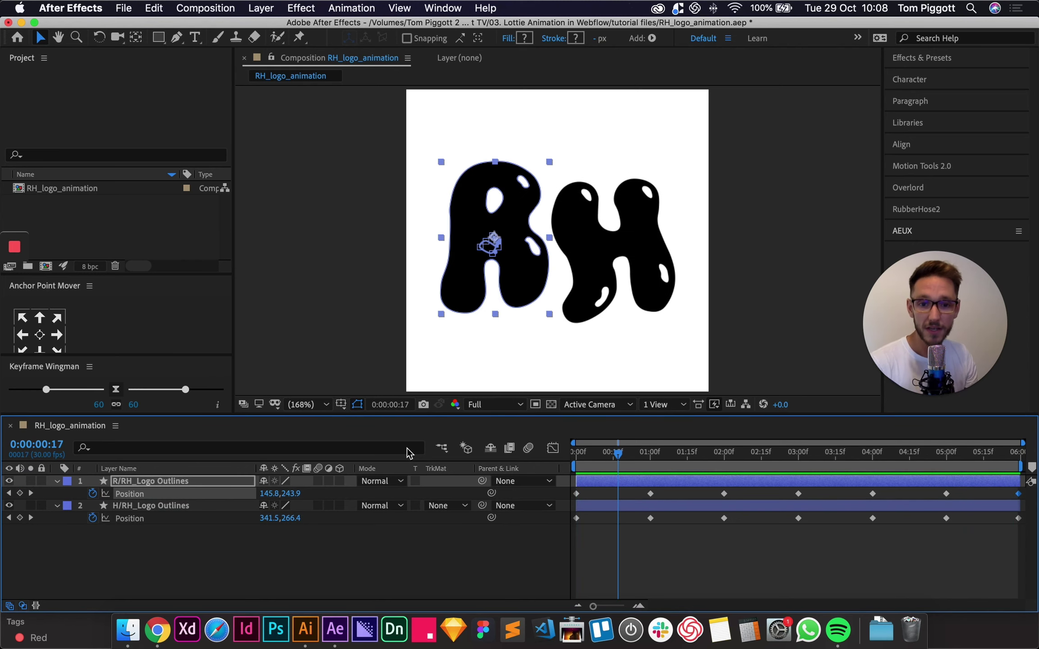
Add starting Rotation keyframes to the R and H layers at 0 seconds and show their Position keyframes alongside.
left_click(654, 551)
left_click_drag(621, 460, 574, 449)
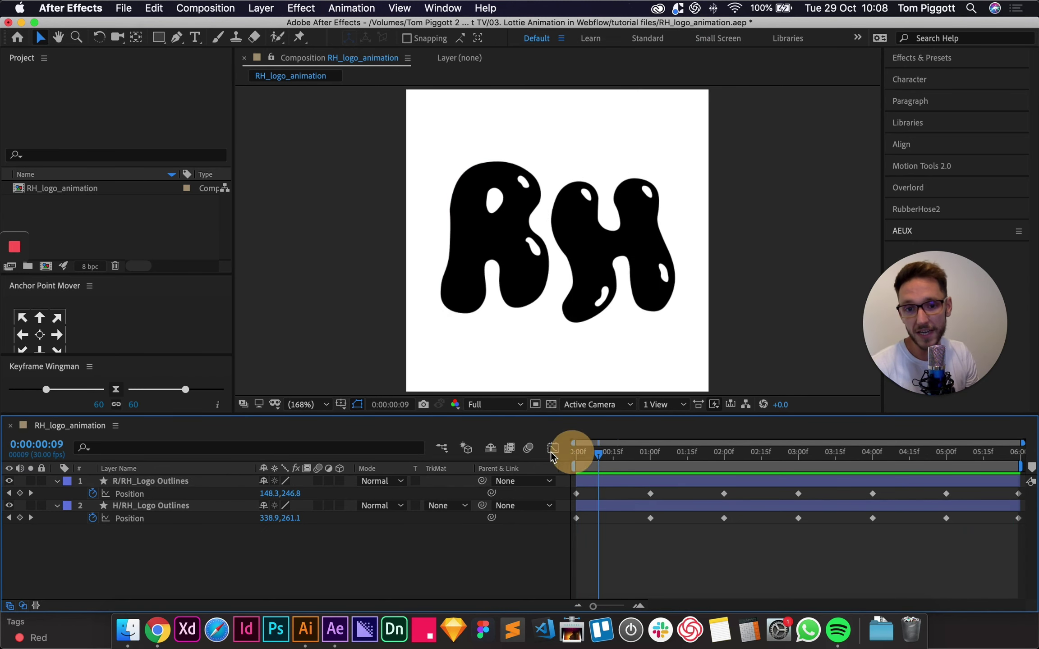
left_click(618, 482)
left_click(618, 507, "shift")
key("r")
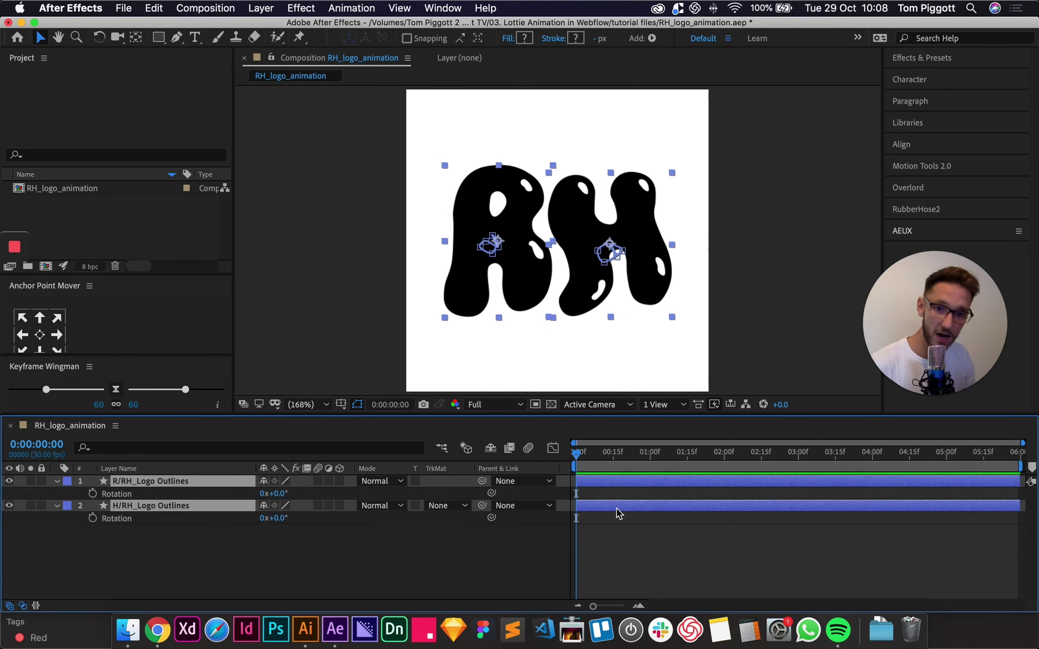
left_click(92, 495)
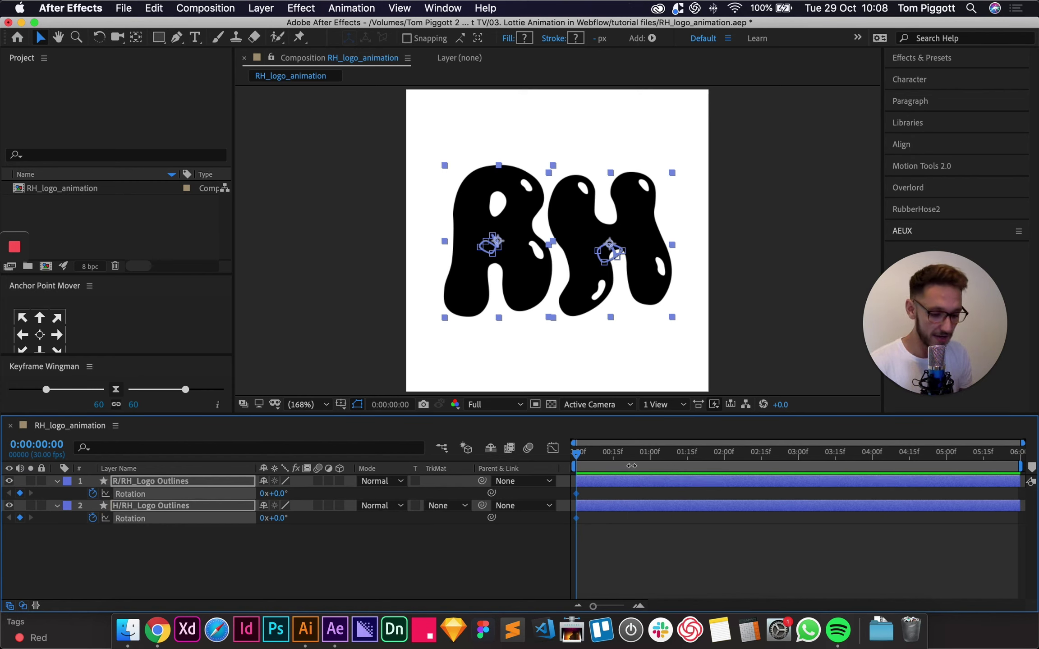
key("shift+p")
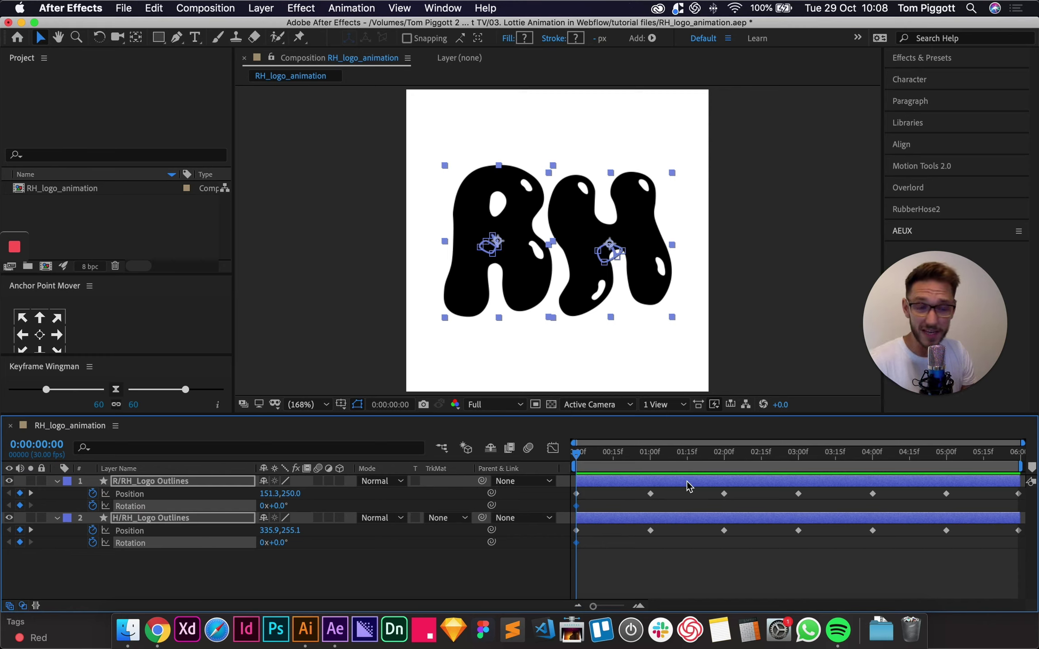
left_click(614, 506)
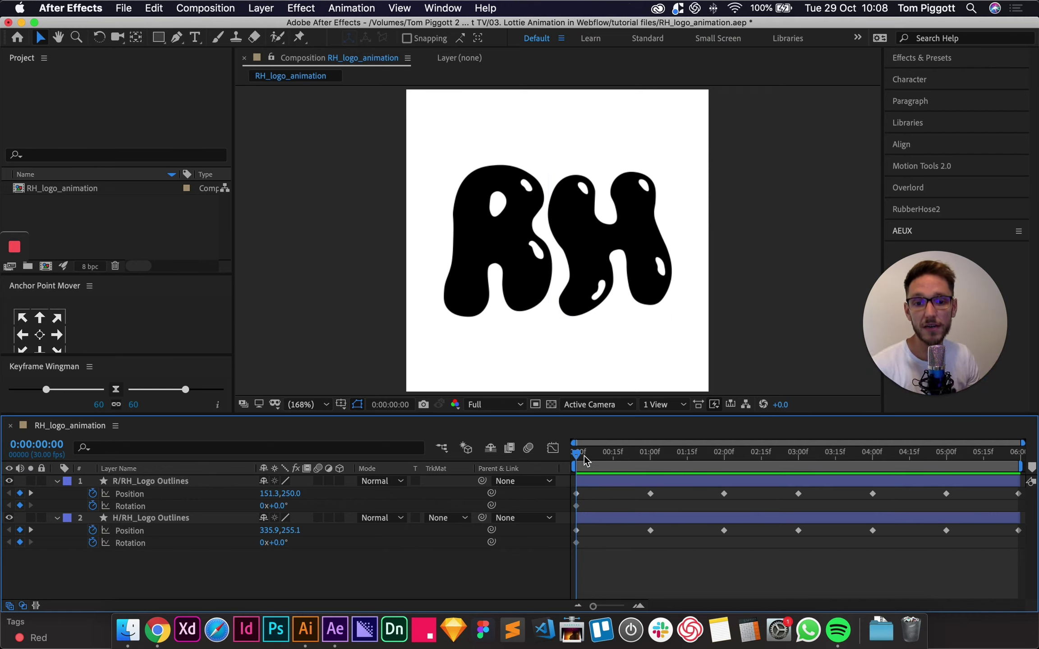
Keyframe the R layer's Rotation at 1 second to +11°.
left_click_drag(578, 458, 650, 453)
left_click(659, 480)
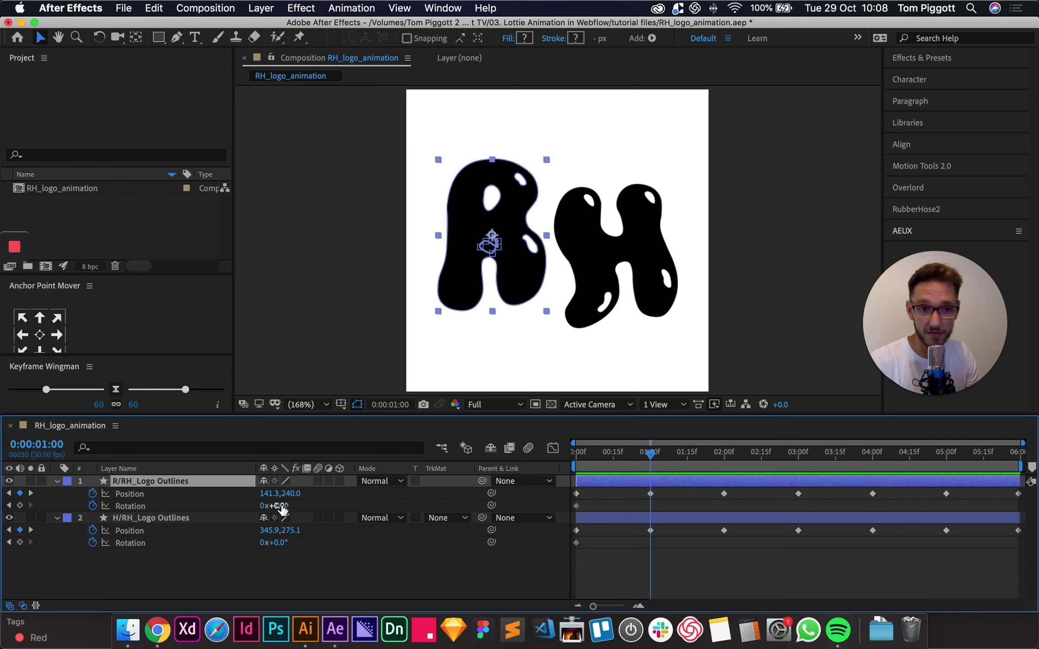
left_click_drag(276, 507, 283, 506)
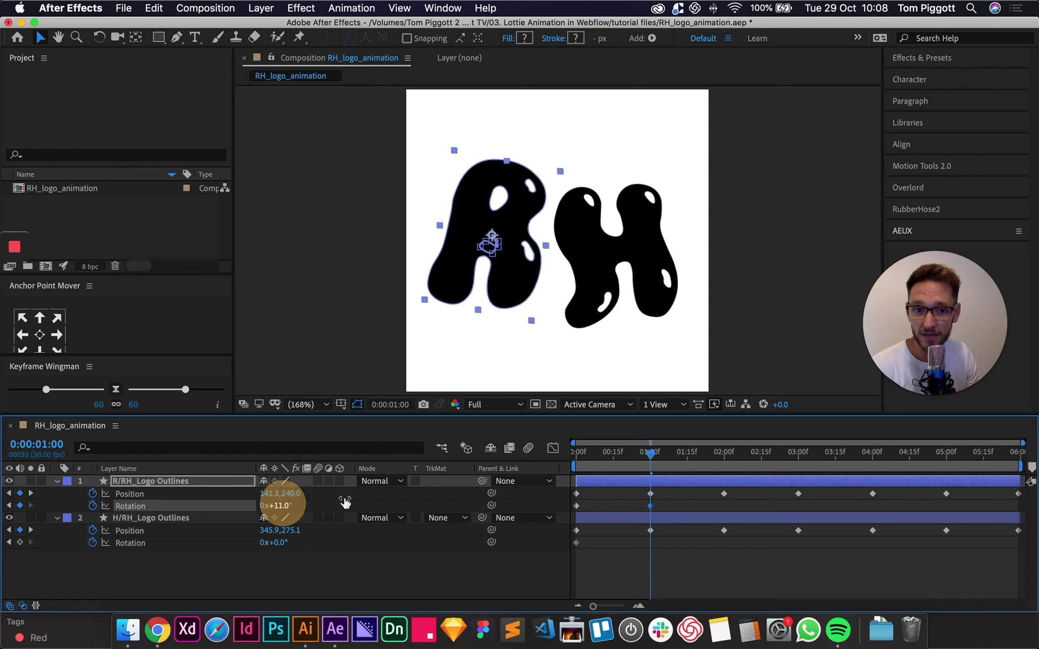
Keyframe the H layer's Rotation at 1 second to -14°.
left_click_drag(669, 519, 667, 519)
left_click_drag(281, 544, 270, 541)
Realign the H layer's shifted Position keyframes to exactly 0:00:02:00 and 0:00:01:00.
left_click_drag(648, 460, 723, 459)
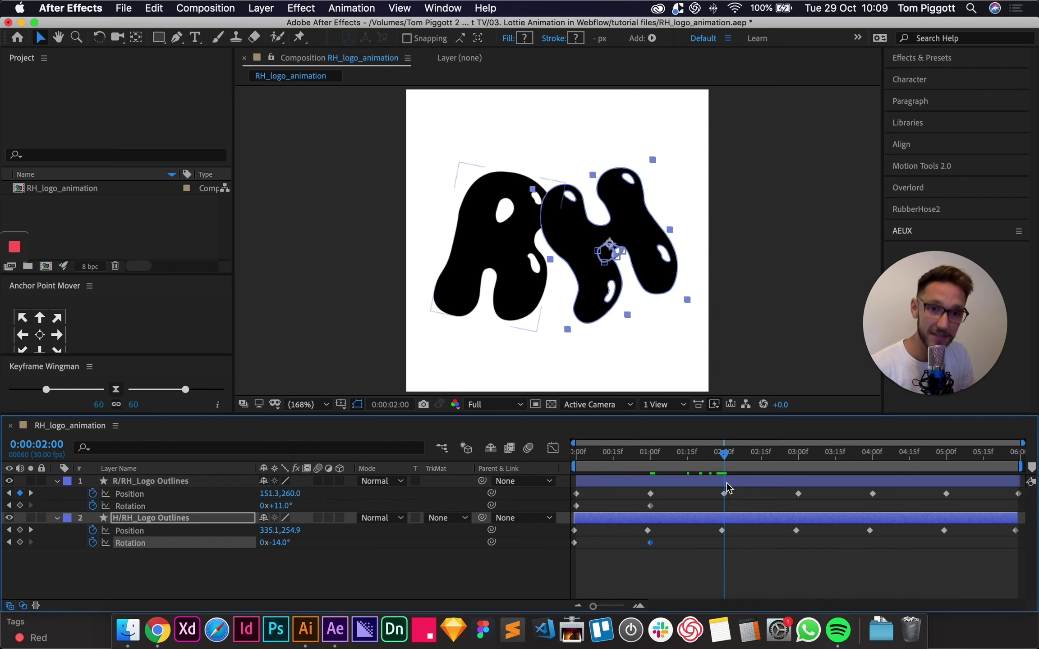
scroll(726, 487, "up", 5)
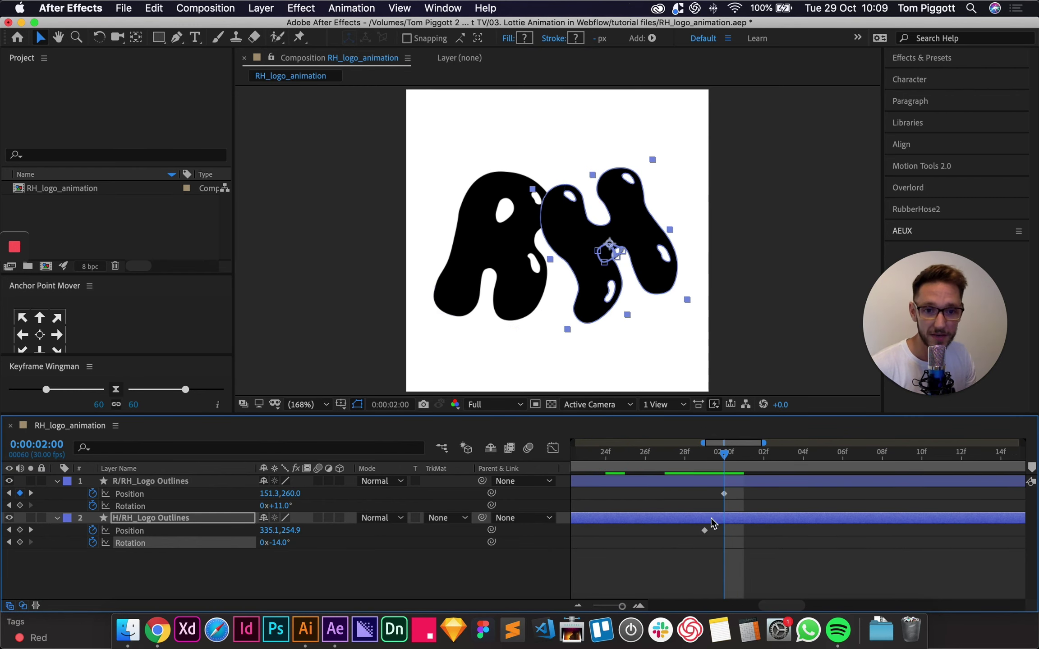
left_click_drag(705, 532, 729, 532)
scroll(727, 531, "down", 5)
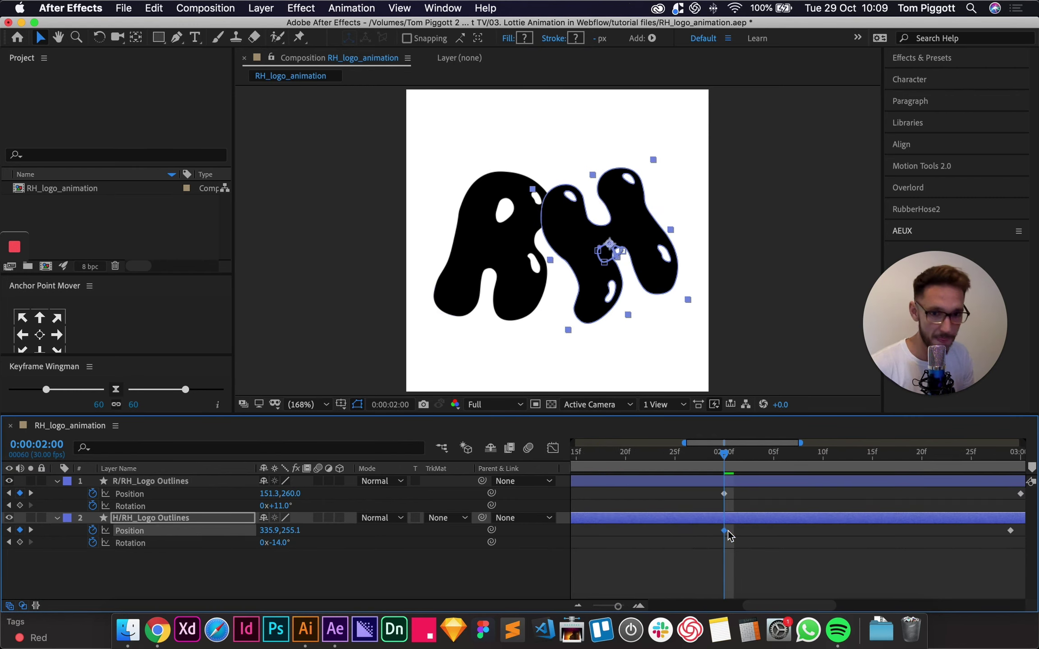
left_click(651, 456)
scroll(653, 461, "up", 4)
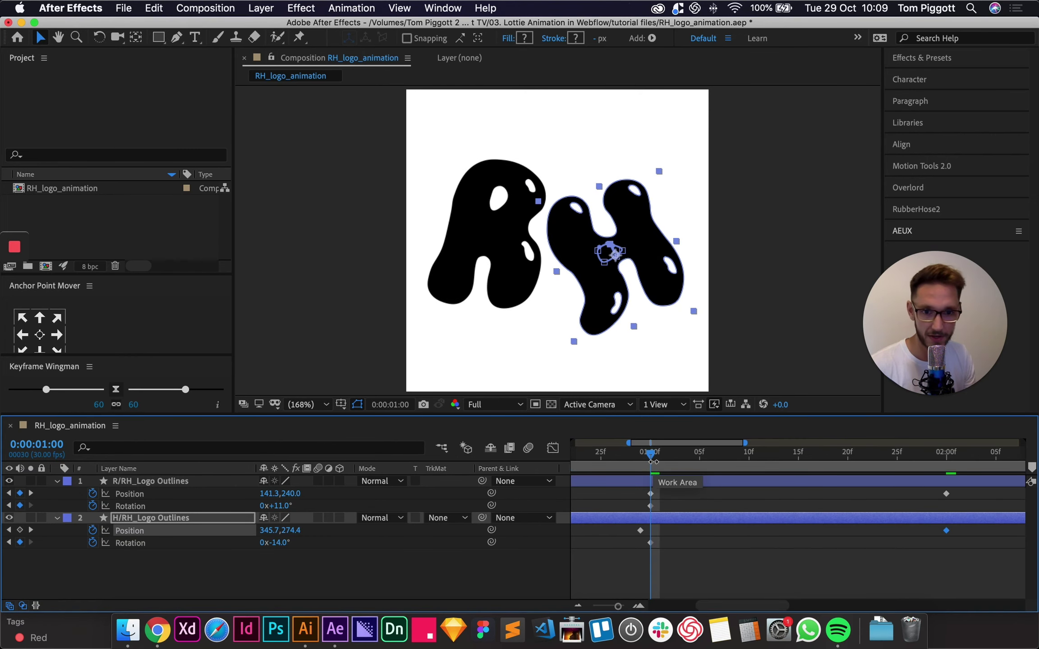
left_click_drag(641, 532, 651, 533)
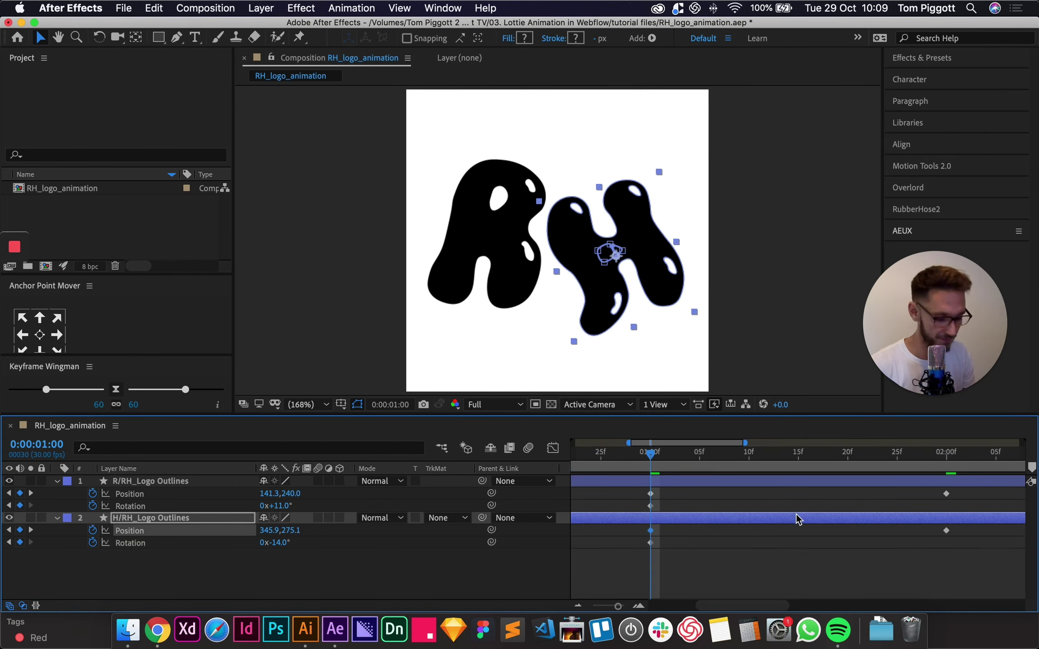
Keyframe Rotation at 2 seconds to +7° on the R layer and +5° on the H layer.
scroll(797, 518, "down", 5)
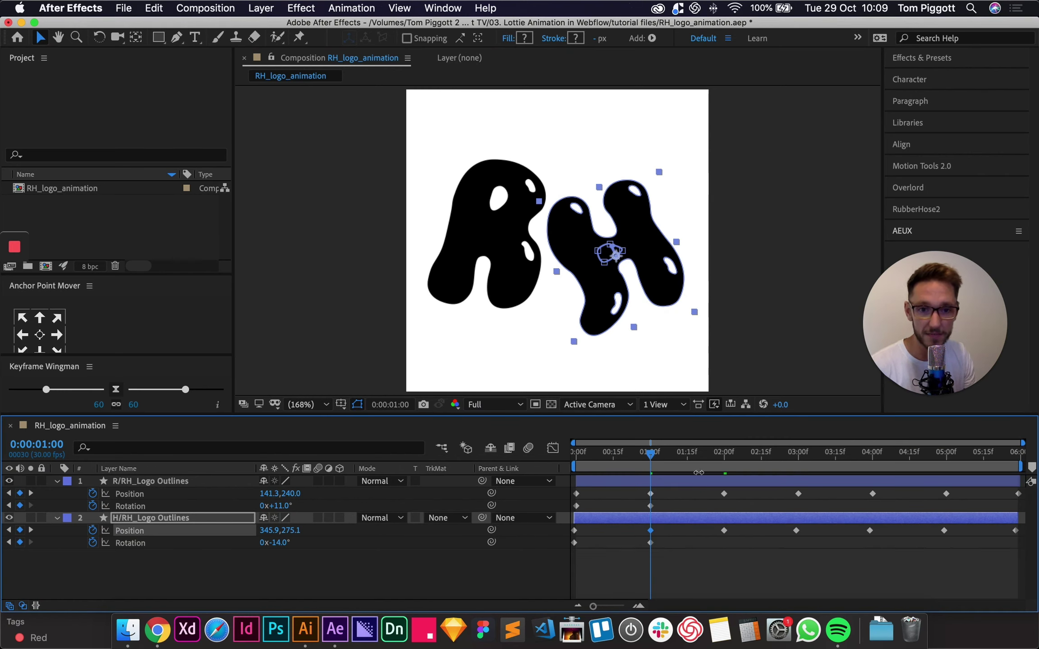
left_click(723, 453)
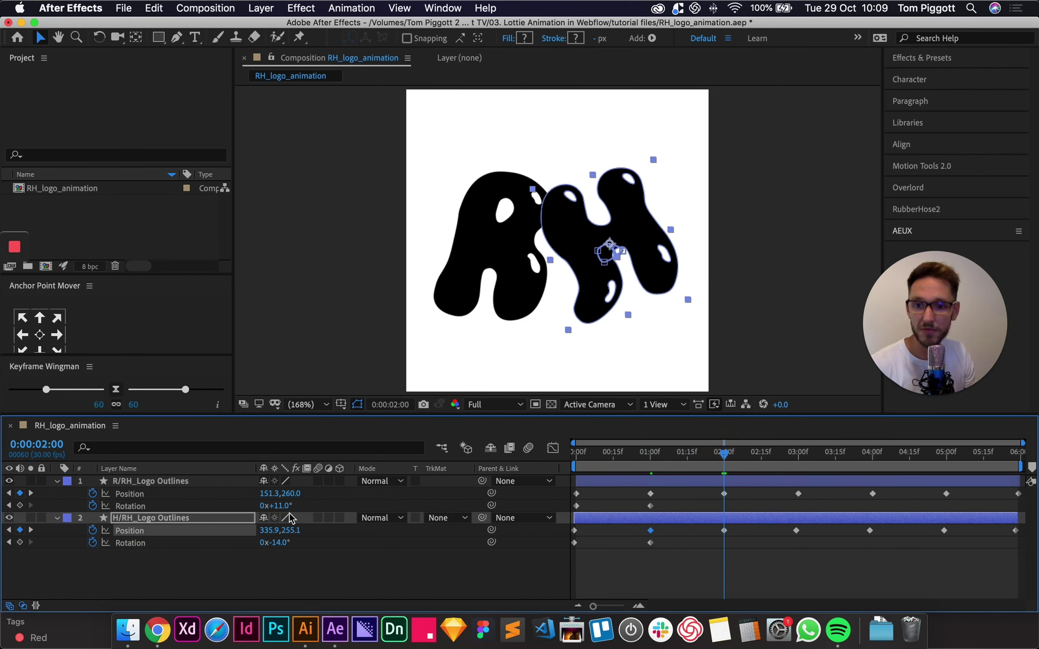
left_click_drag(279, 506, 291, 545)
left_click(688, 517)
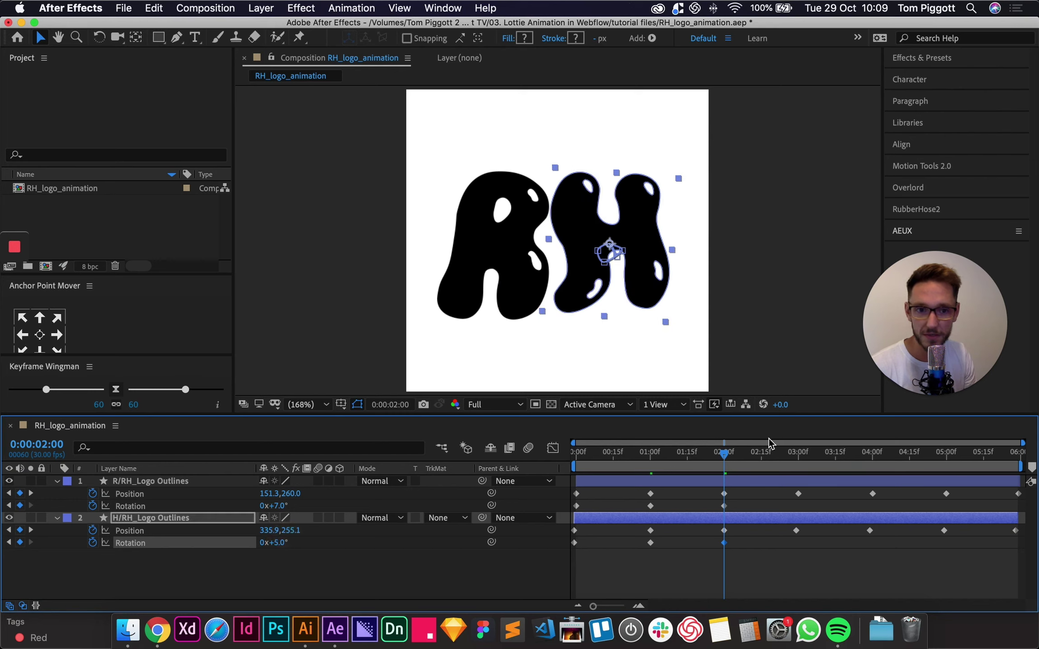
At 3 seconds, align the H layer's Position keyframe and keyframe Rotation to -3° on R and +18° on H.
left_click(804, 454)
left_click_drag(796, 530, 799, 531)
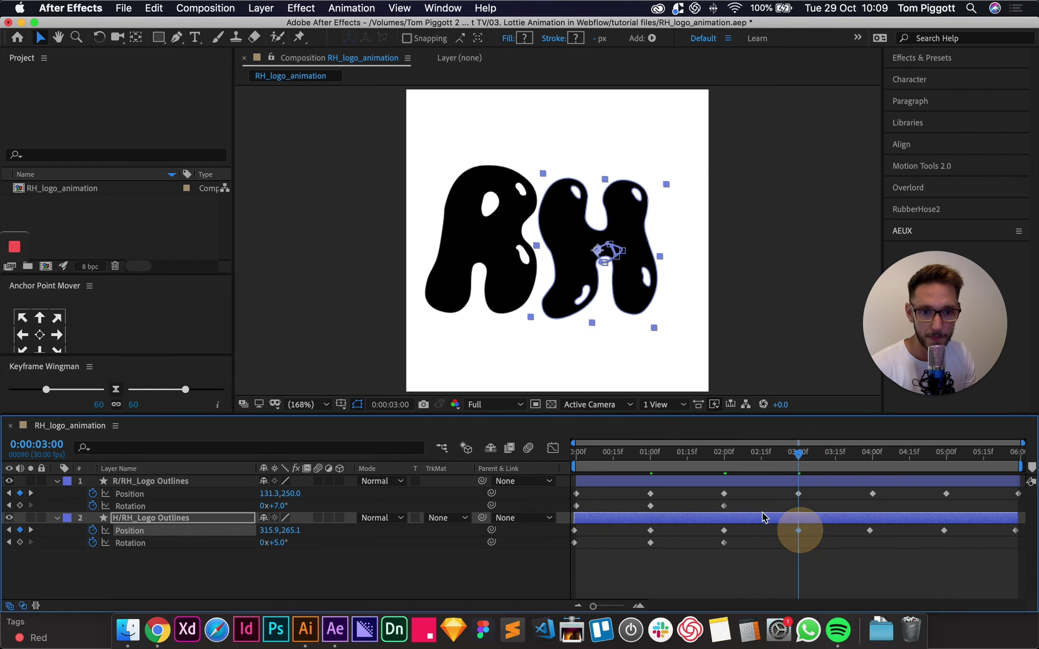
left_click_drag(283, 509, 279, 542)
left_click(783, 523)
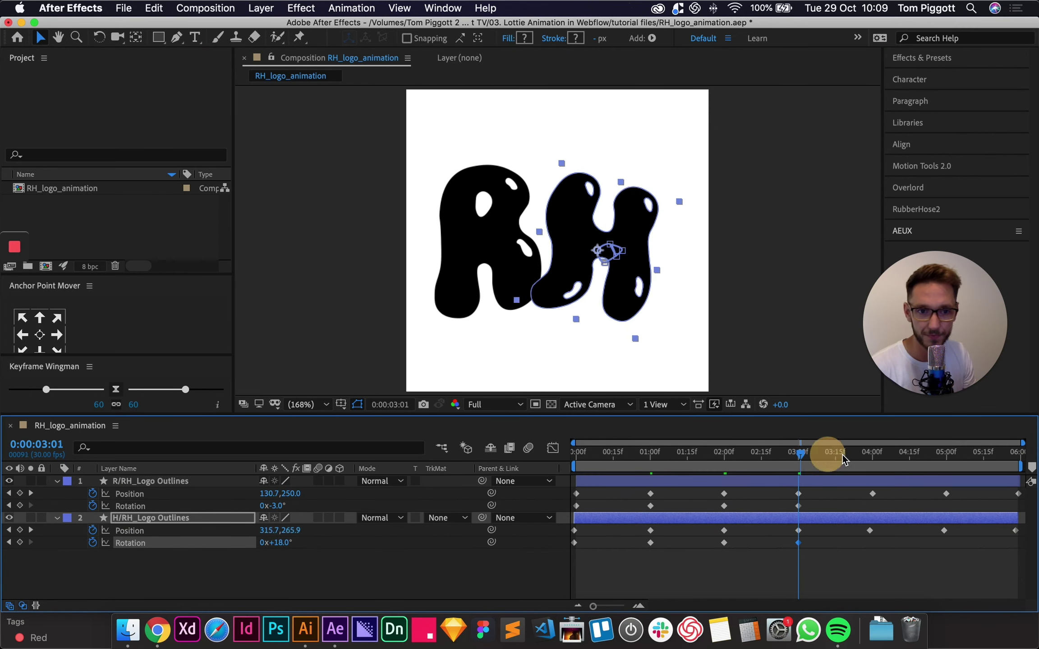
At 4 seconds, align the H layer's Position keyframe and keyframe Rotation to -9° on R and +4° on H.
left_click_drag(843, 455, 872, 457)
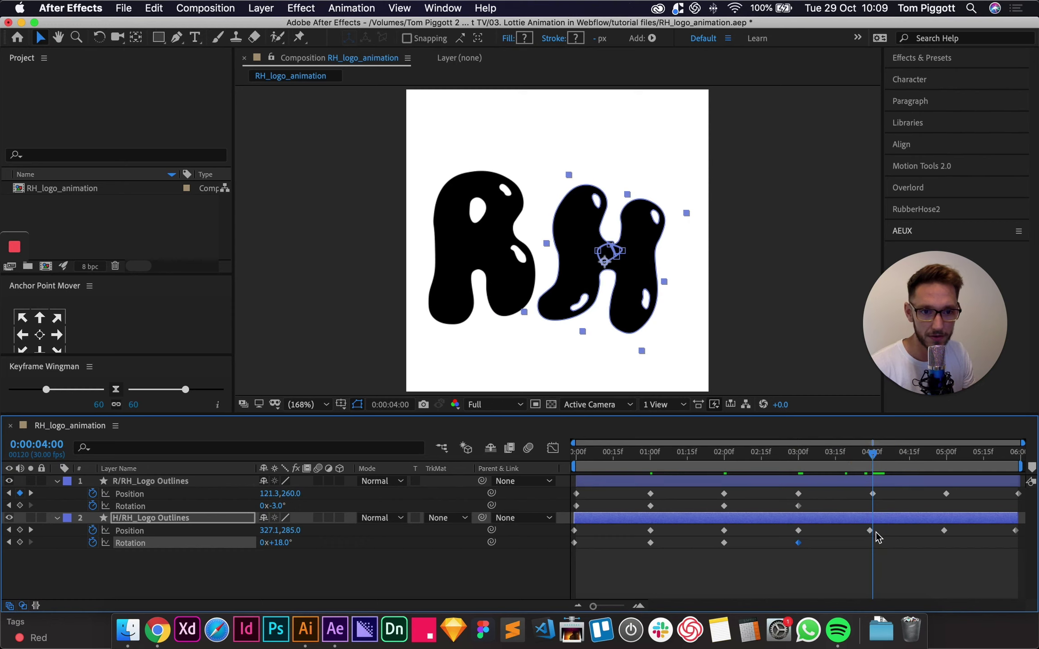
left_click_drag(870, 531, 873, 533)
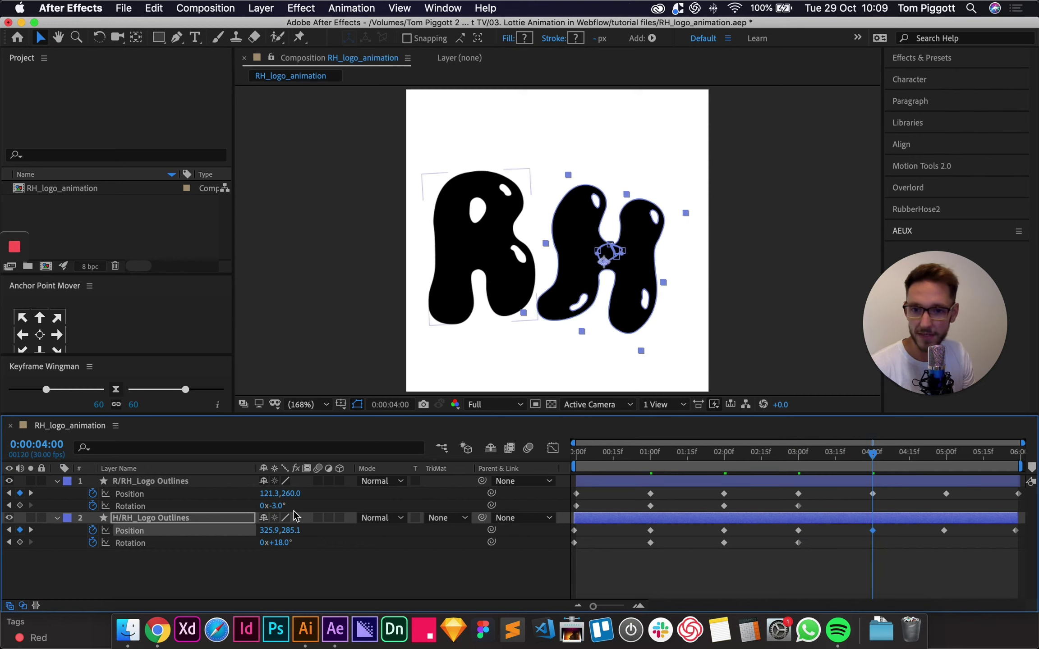
left_click_drag(276, 506, 272, 543)
left_click(837, 521)
At 5 seconds, align the H layer's Position keyframe and keyframe Rotation to +5° on R and +14° on H.
left_click(946, 453)
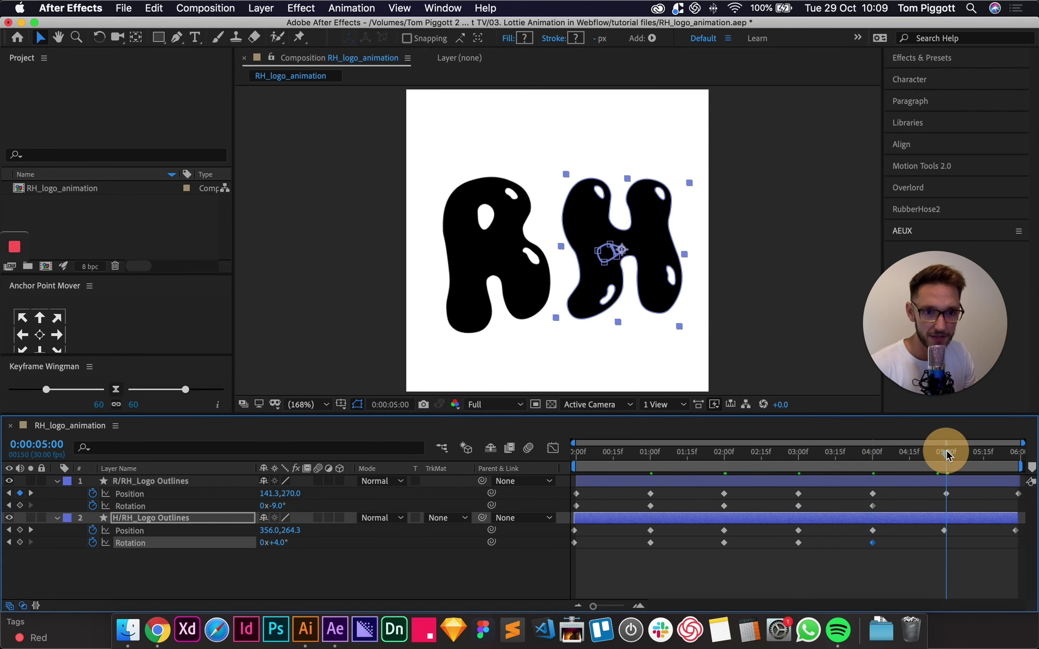
left_click_drag(944, 530, 947, 531)
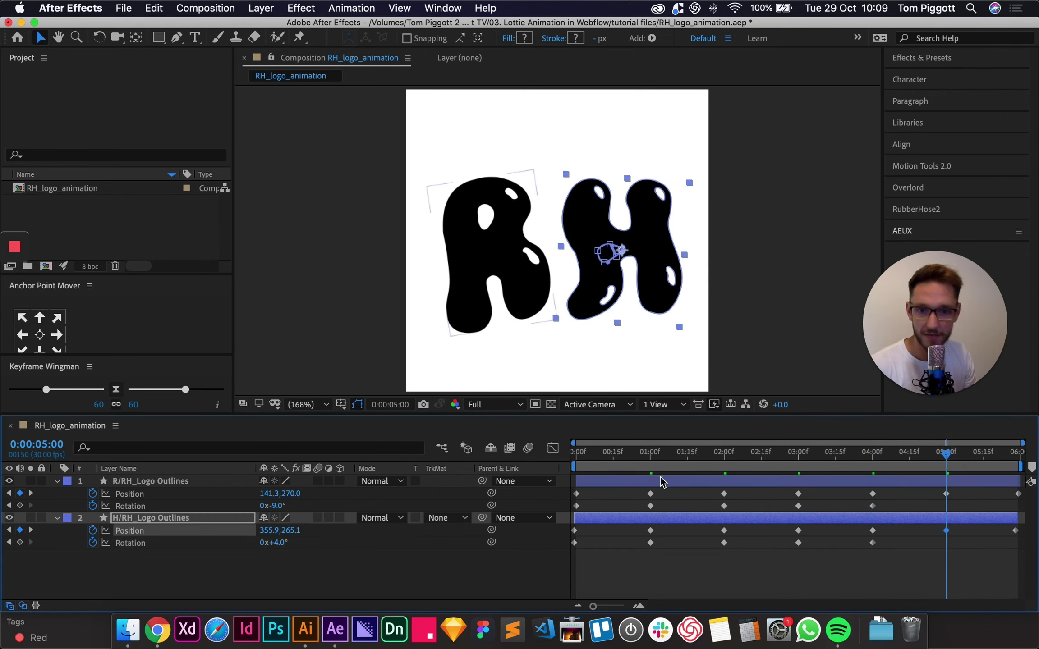
left_click(707, 480)
left_click_drag(273, 506, 284, 543)
left_click(929, 518)
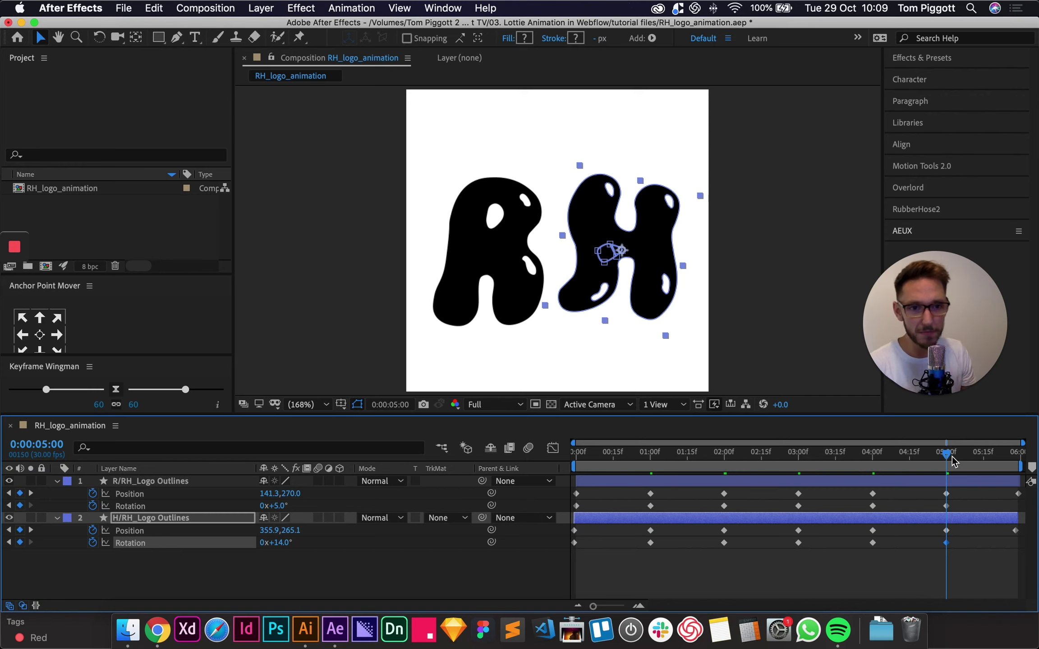
Align the final Position keyframes of both the R and H layers at 0:00:05:28.
left_click(994, 453)
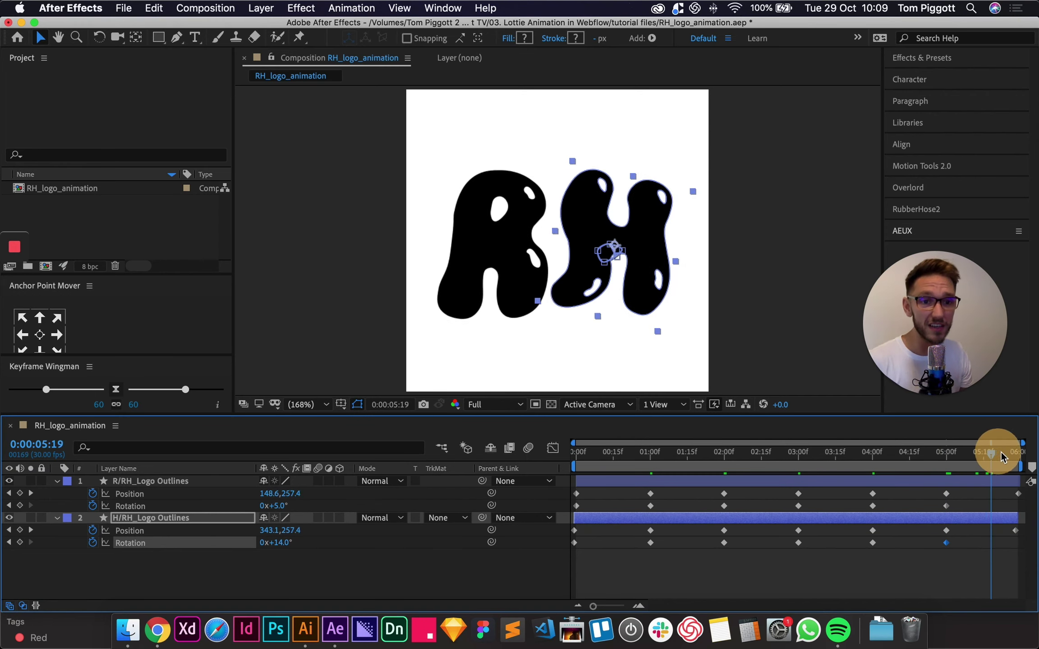
left_click_drag(1000, 456, 1020, 457)
key("=")
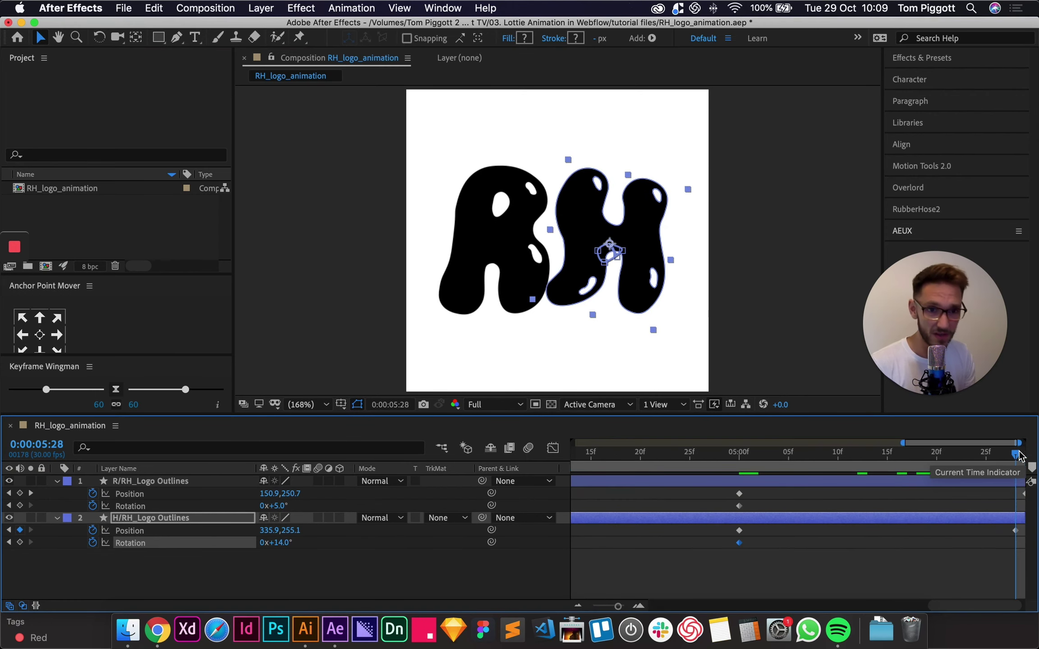
key("=")
key("n")
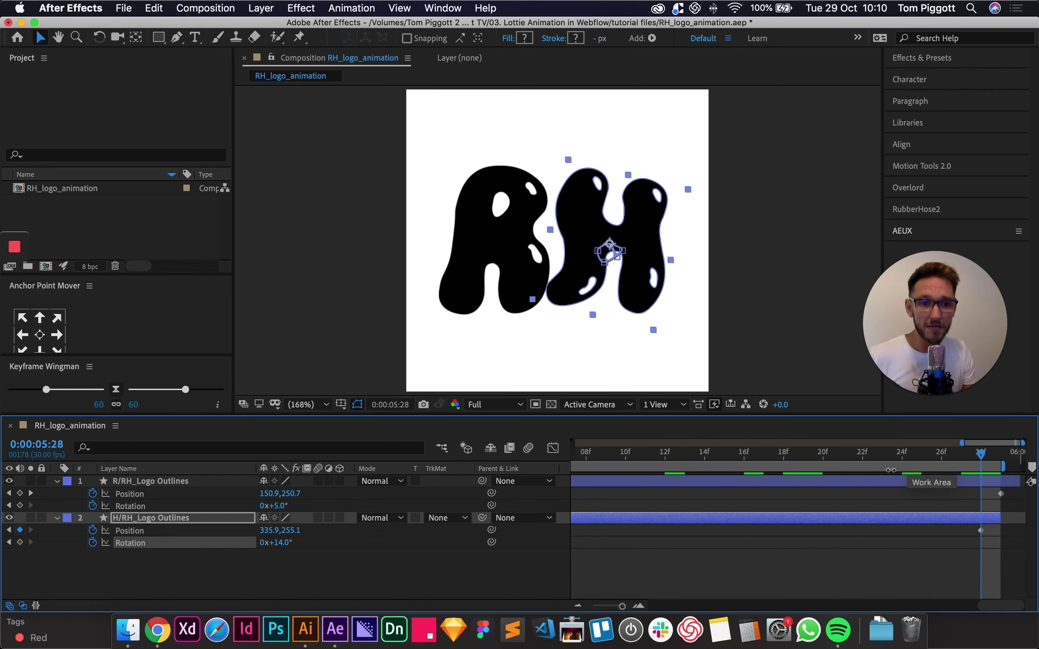
left_click_drag(981, 531, 1000, 530)
left_click_drag(983, 459, 1001, 453)
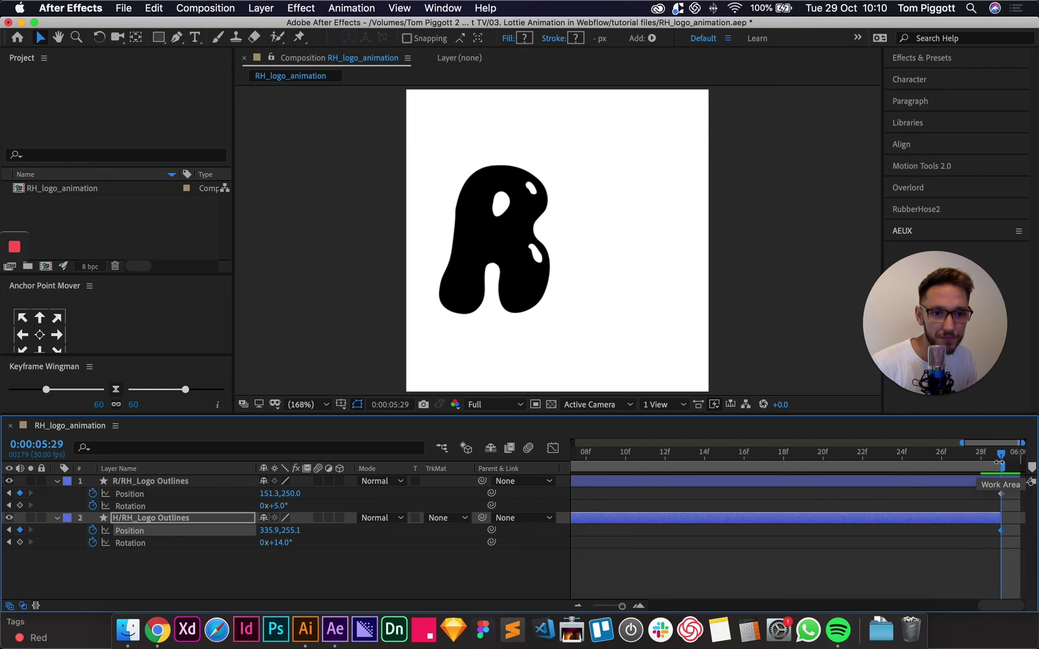
left_click_drag(1001, 493, 981, 494)
left_click_drag(1000, 535, 986, 530)
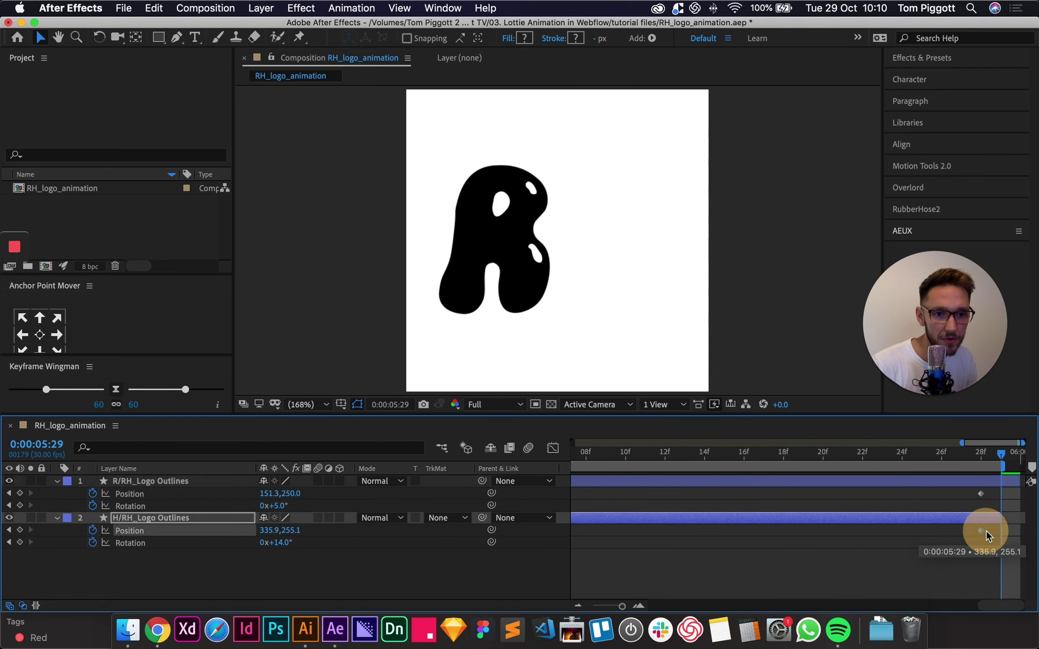
left_click(987, 459)
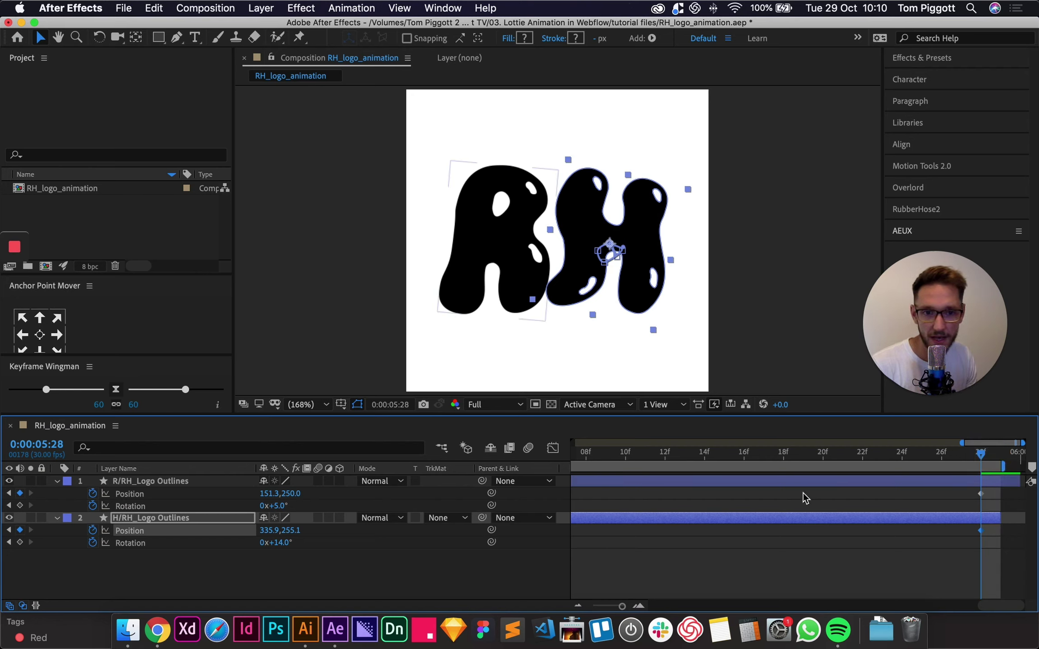
Keyframe the Rotation of both the R and H layers to 0° at 0:00:05:28.
left_click(280, 507)
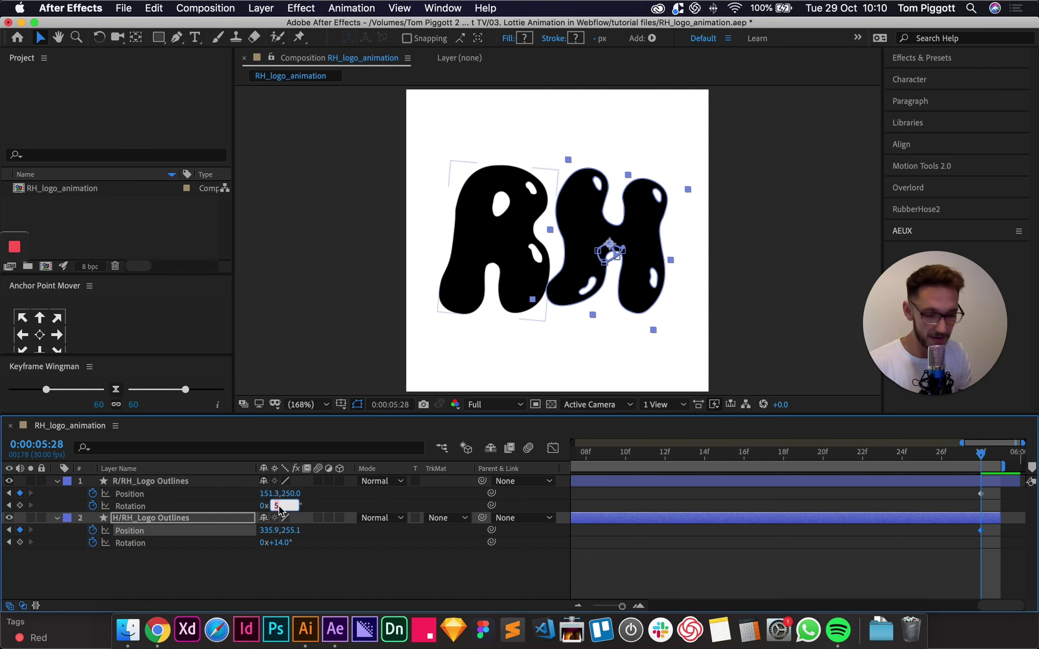
type("0")
key("Return")
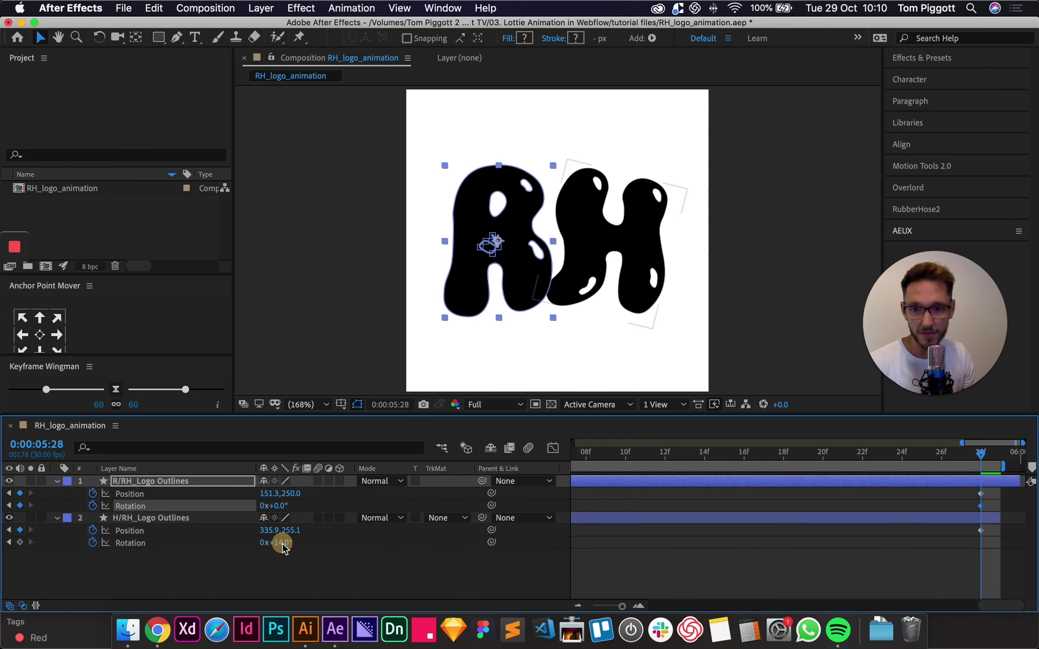
left_click(281, 544)
type("0")
key("Return")
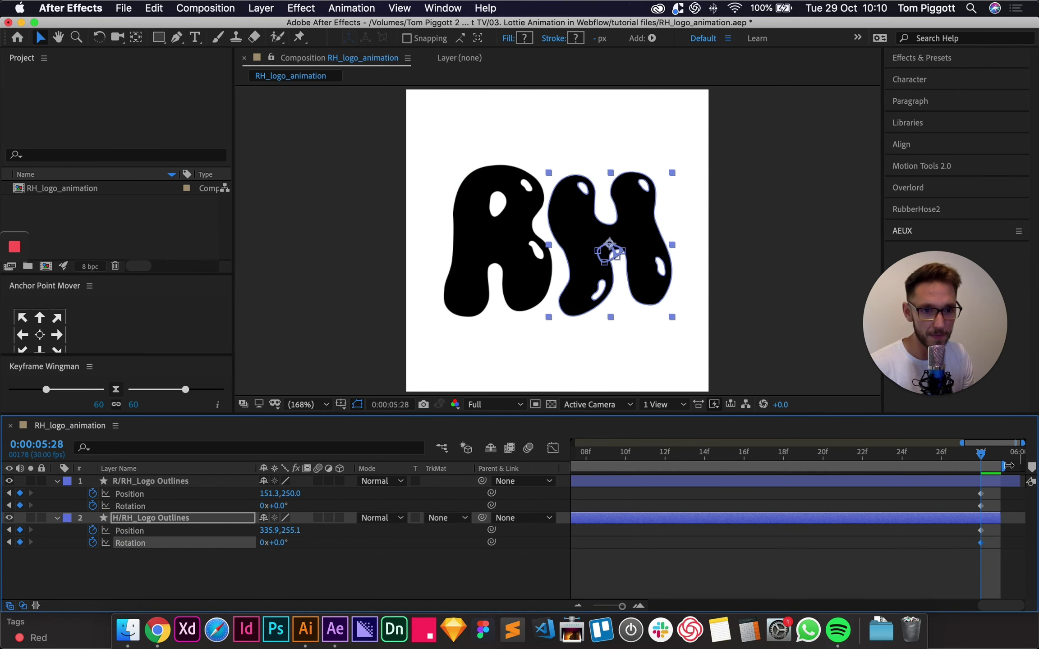
End the work area at 0:00:05:28 and preview the looping animation.
left_click_drag(1009, 466, 908, 453)
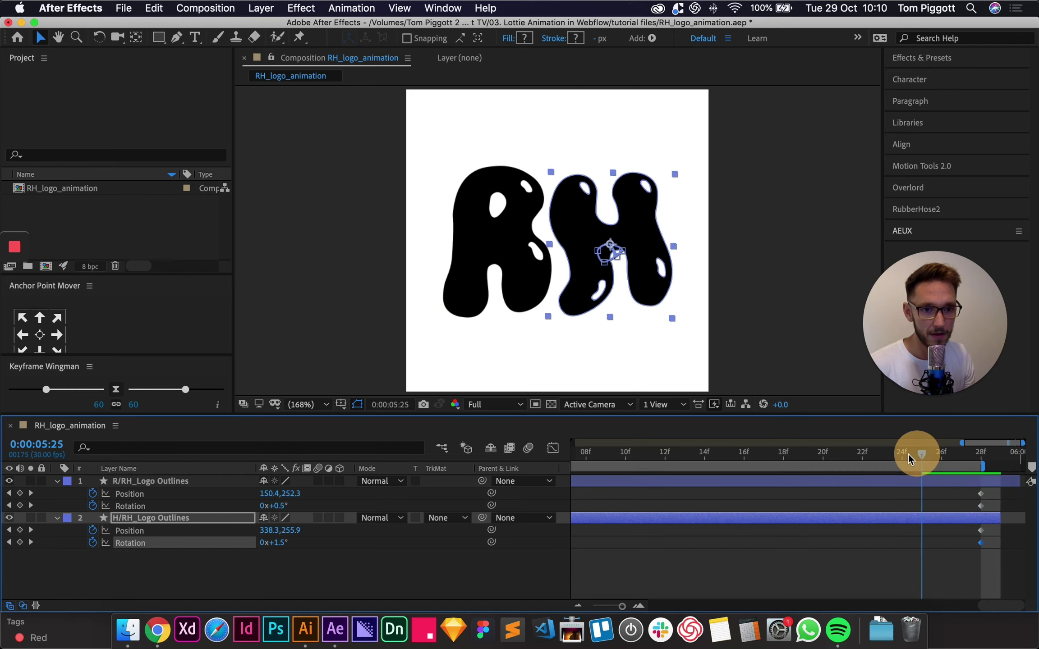
key("space")
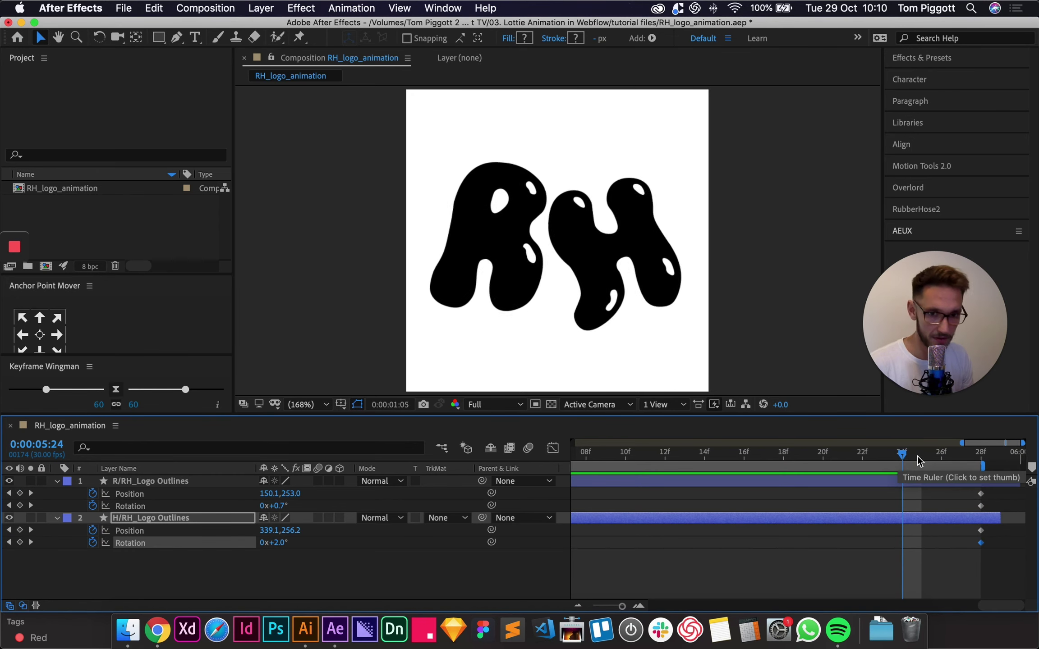
scroll(809, 509, "down", 5)
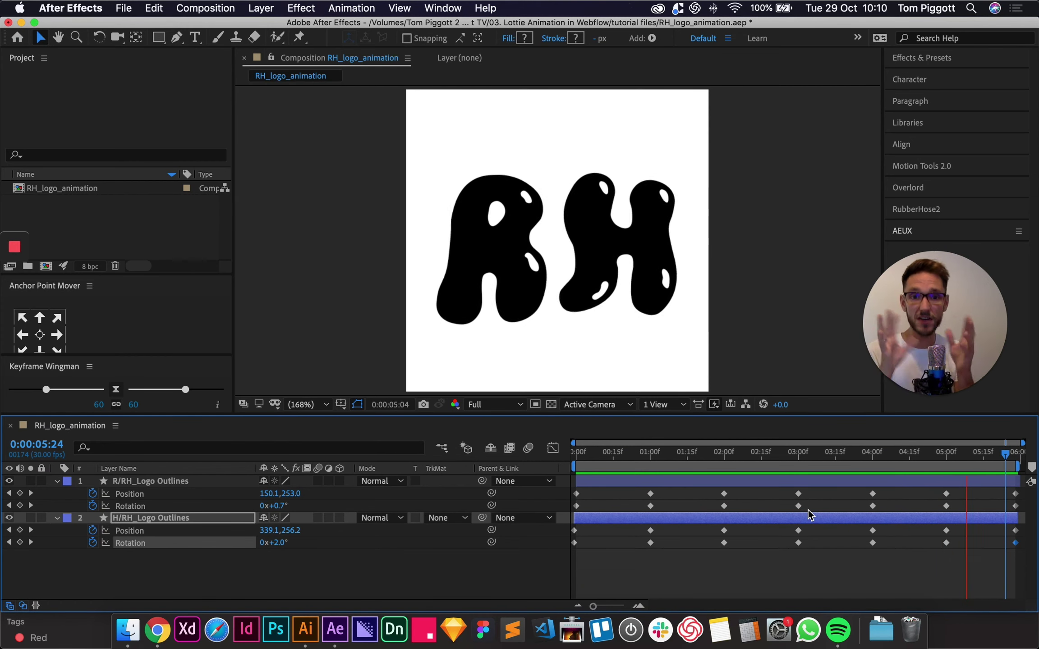
key("space")
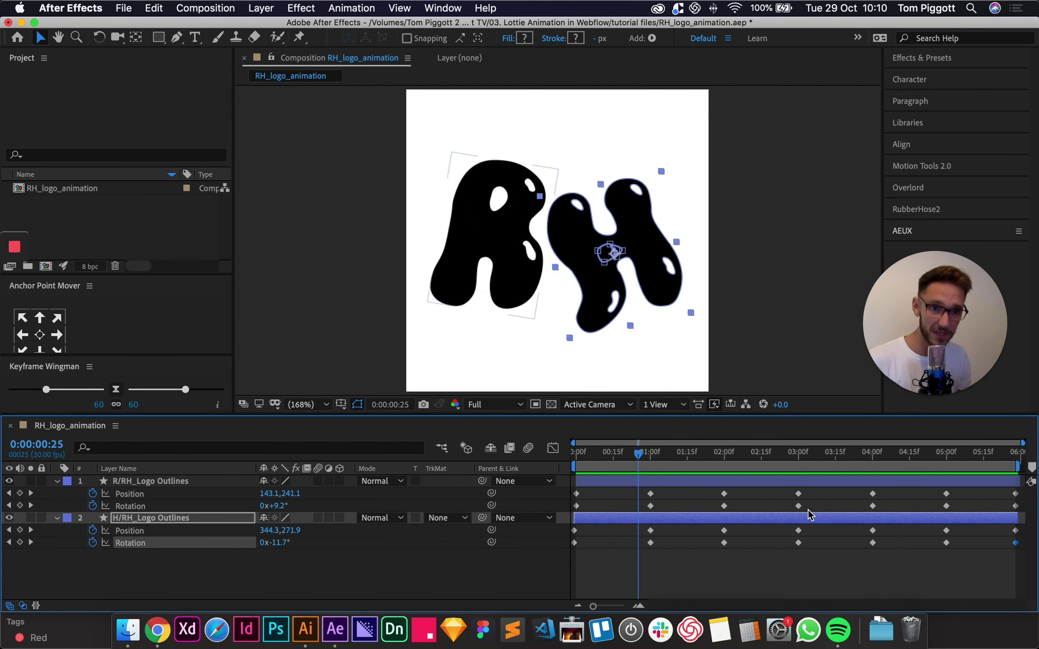
Open the Bodymovin extension and select the RH_logo_animation composition for rendering.
left_click(440, 9)
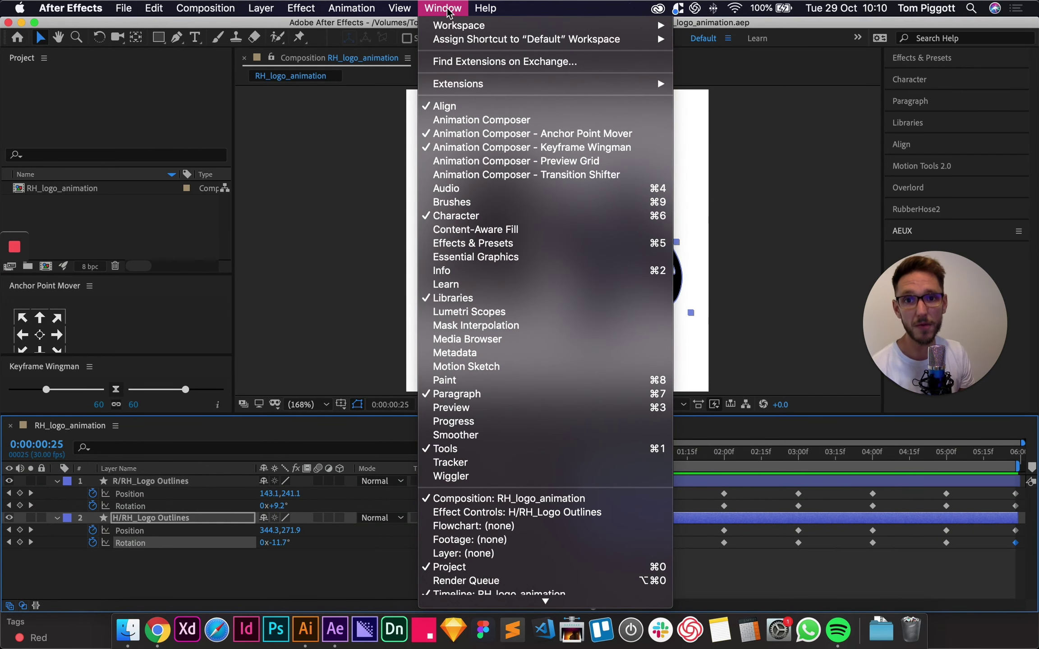
mouse_move(523, 84)
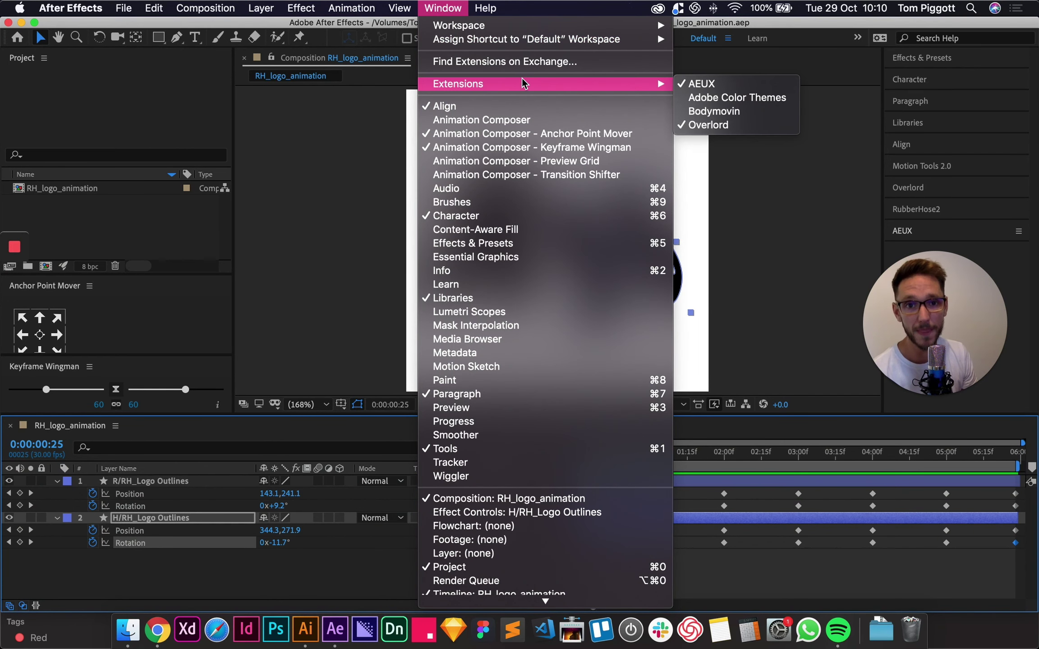
left_click(722, 110)
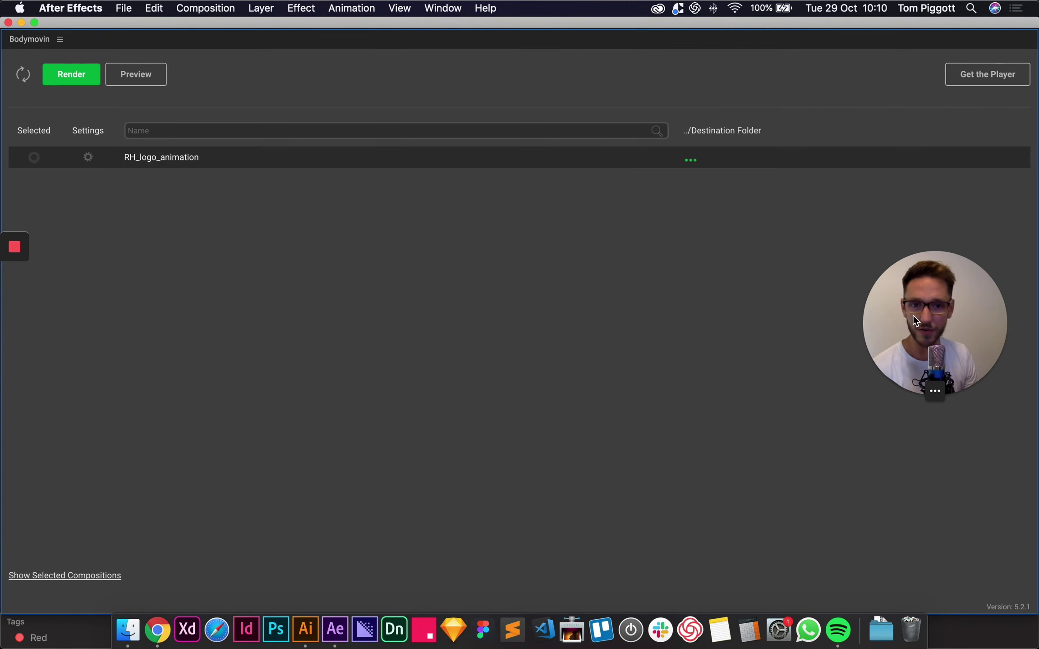
left_click_drag(912, 315, 893, 458)
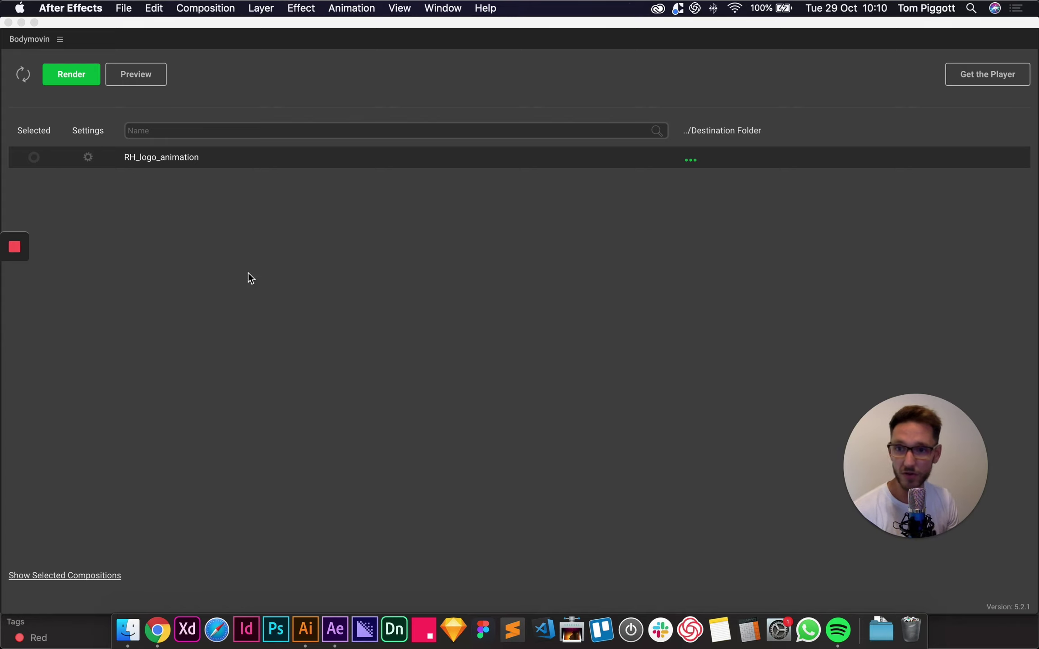
left_click(35, 160)
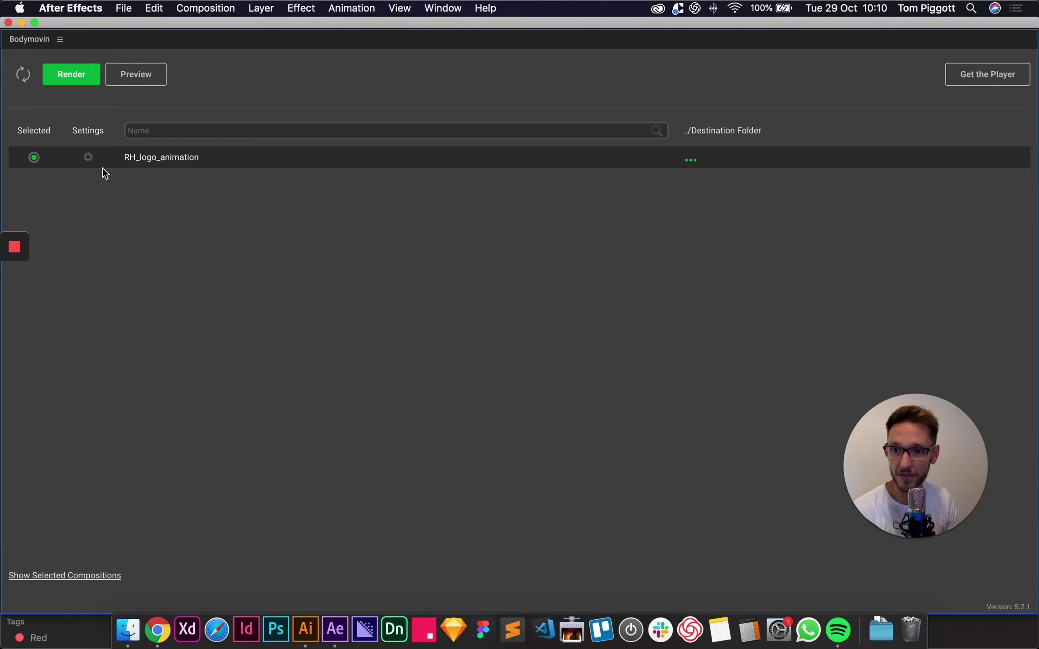
Save the composition's Bodymovin export settings with only Glyphs enabled, leaving Demo off.
left_click(86, 160)
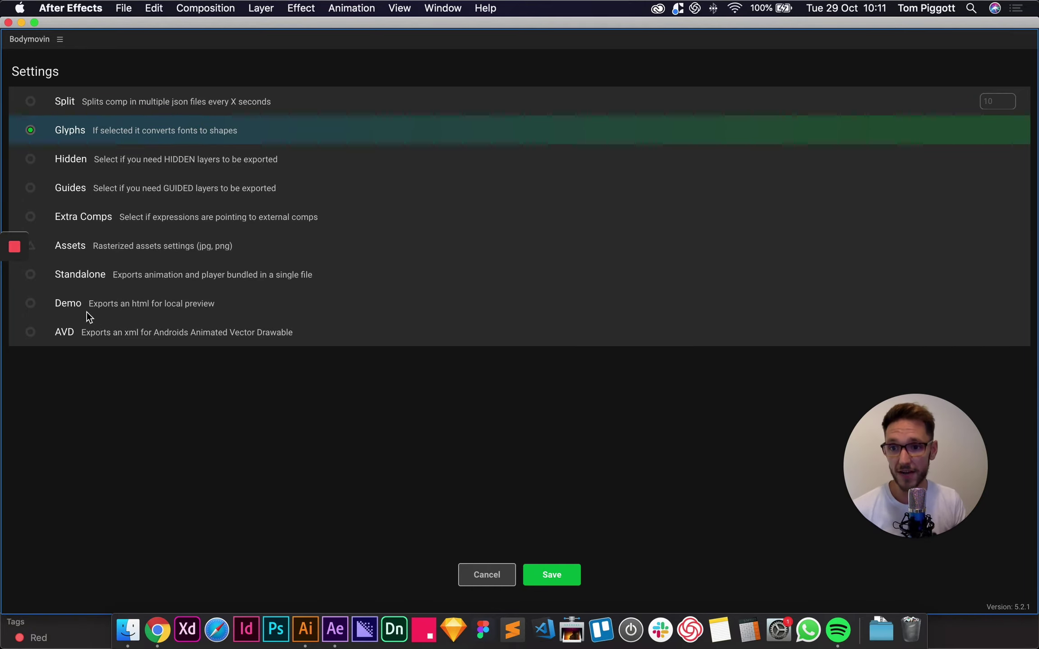
left_click(32, 310)
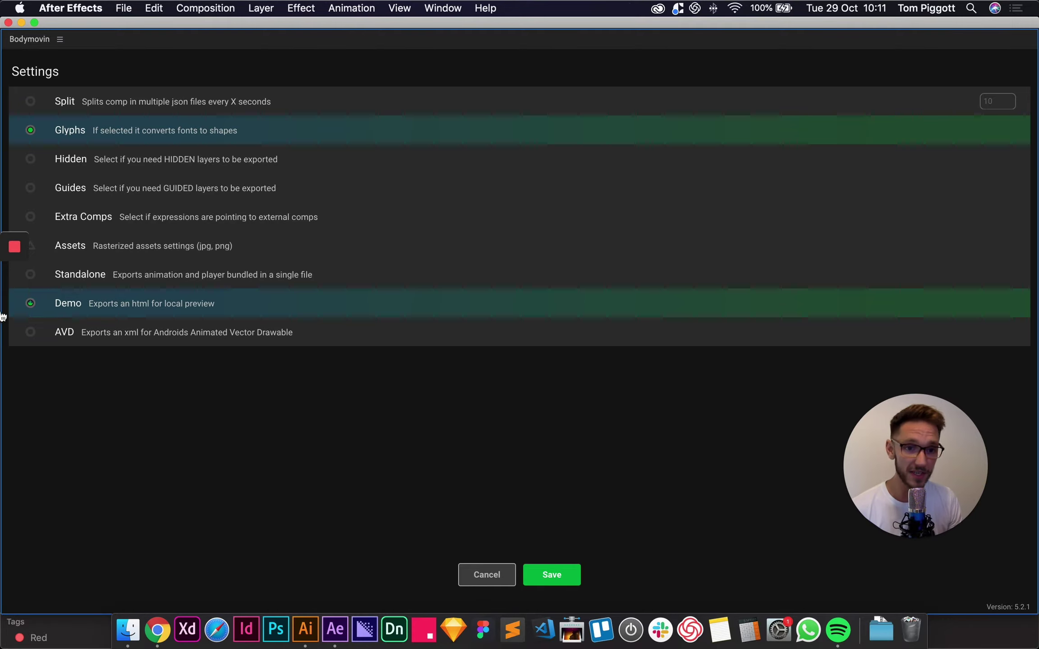
left_click(32, 306)
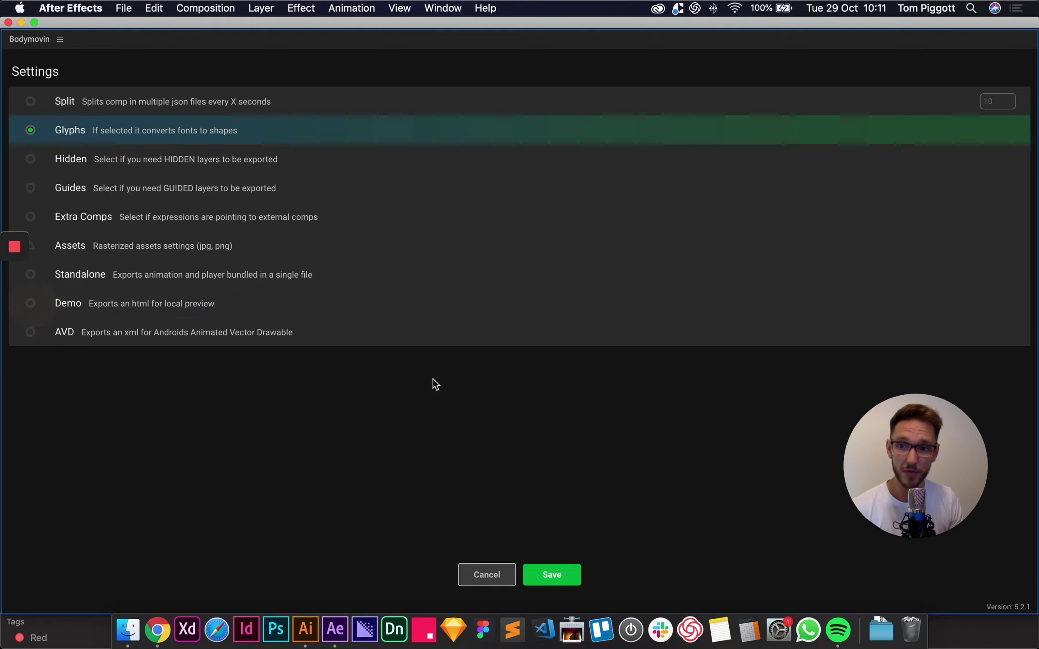
left_click(556, 576)
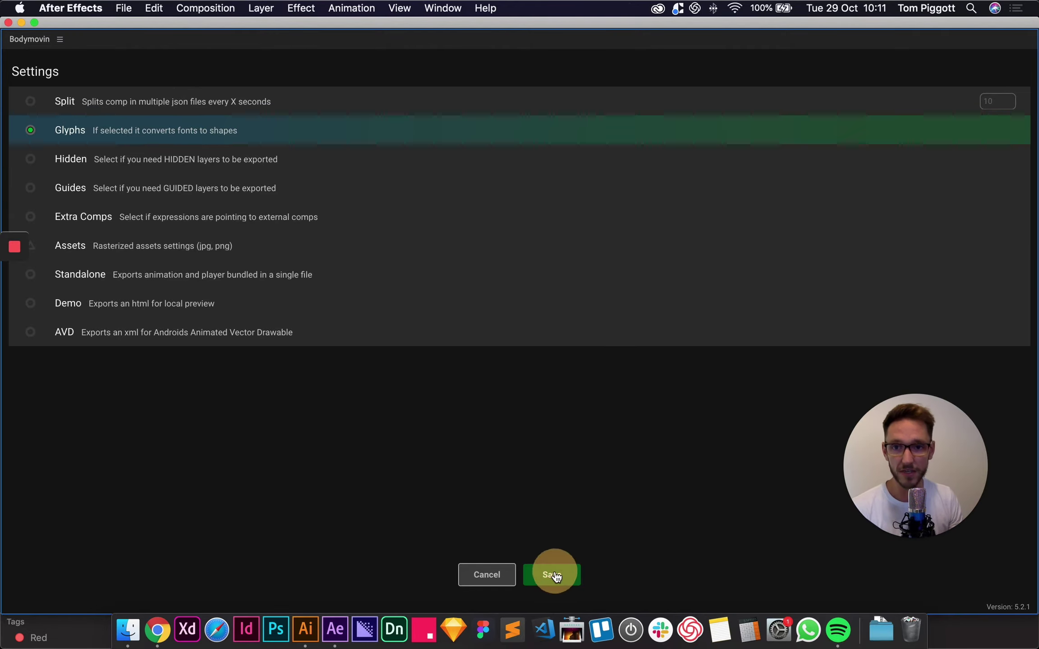
Set the export destination to data.json in the lottie files folder inside tutorial files, and render the RH_logo_animation composition.
left_click(689, 160)
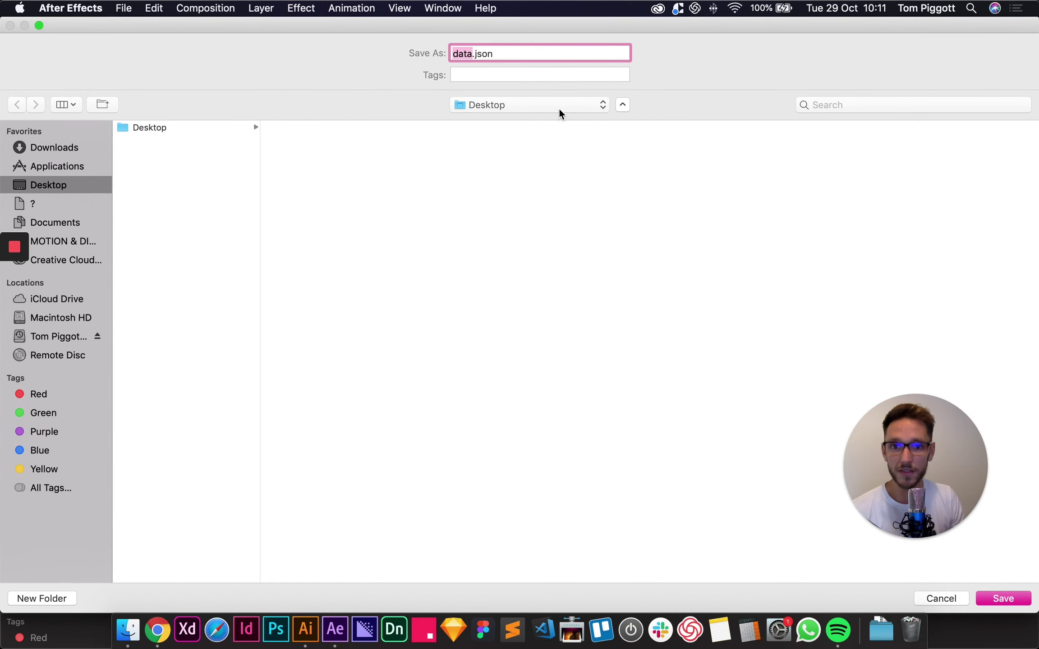
left_click(559, 109)
left_click(529, 202)
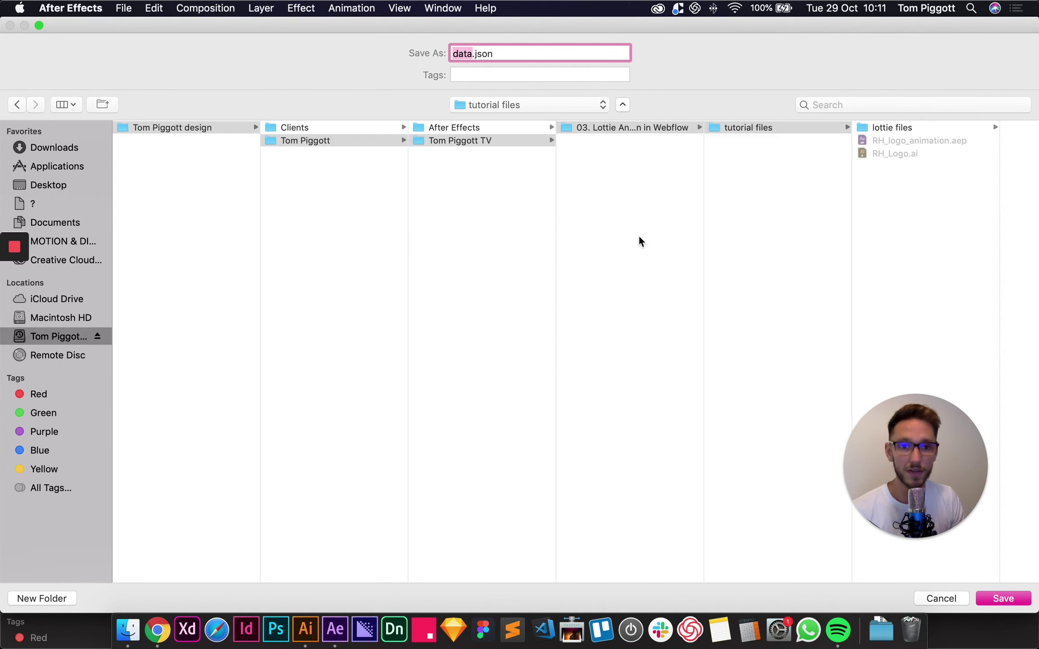
left_click(898, 129)
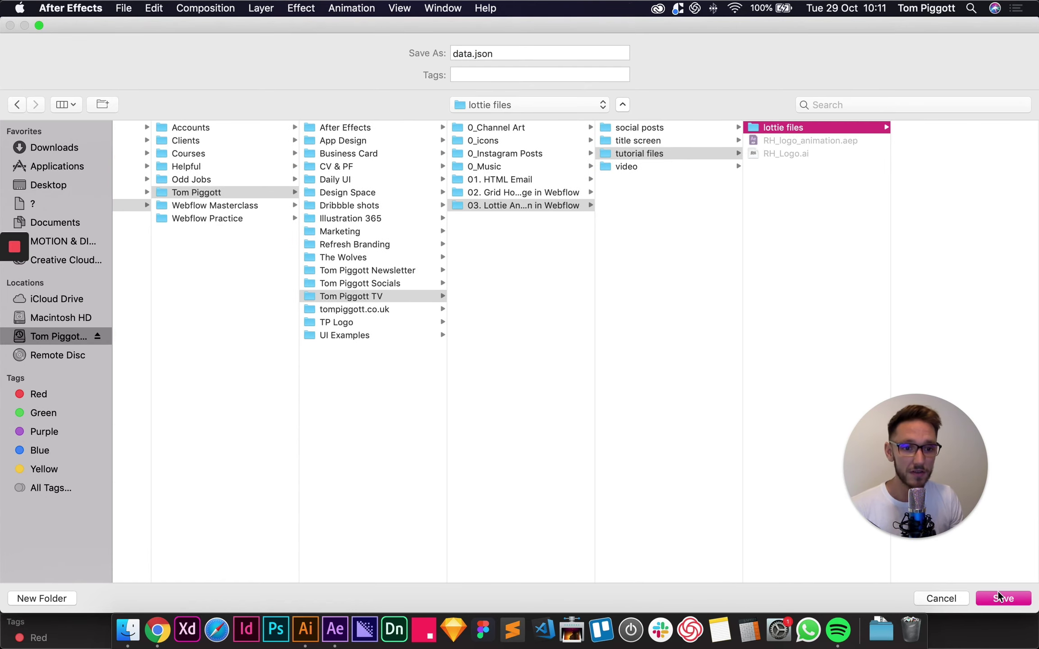
left_click(999, 597)
left_click(66, 77)
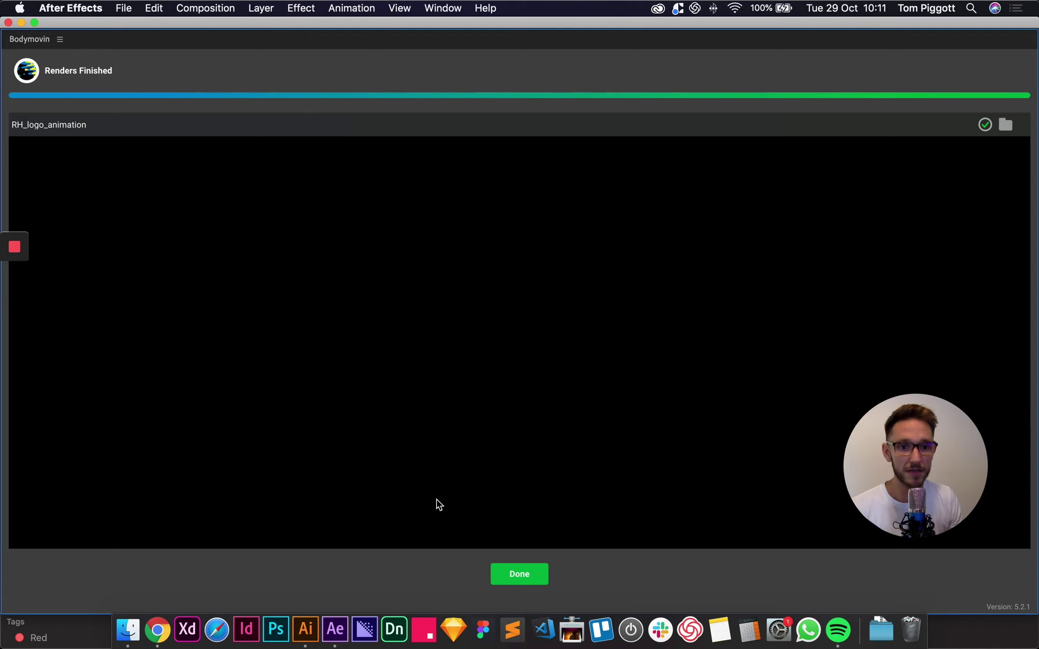
left_click(515, 571)
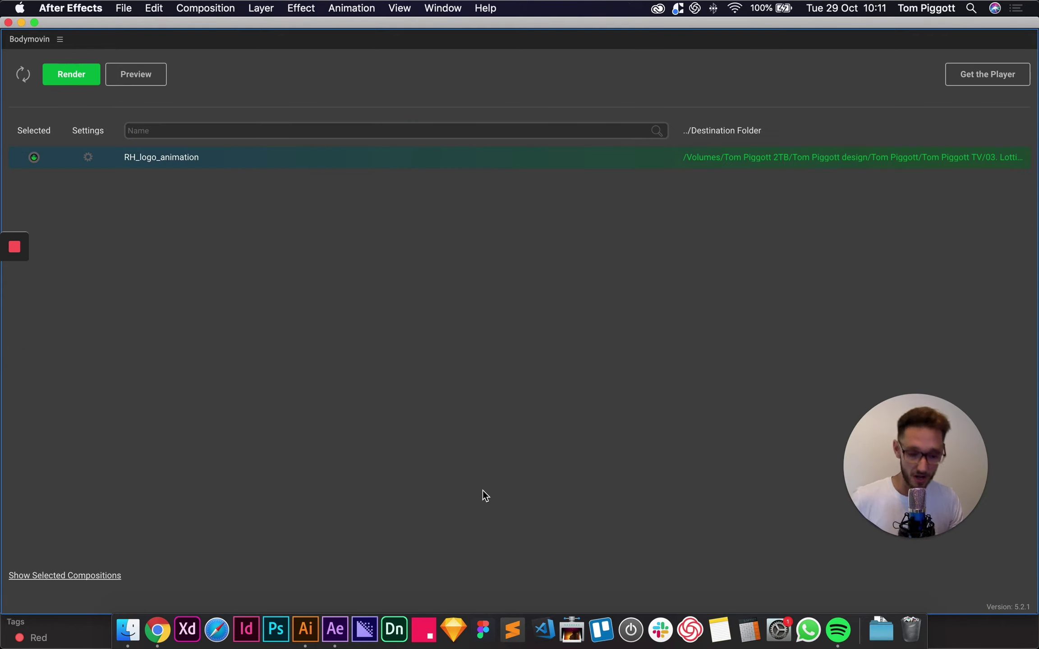
Close the Bodymovin window and save the After Effects project.
left_click(8, 22)
left_click(154, 234)
key("super+s")
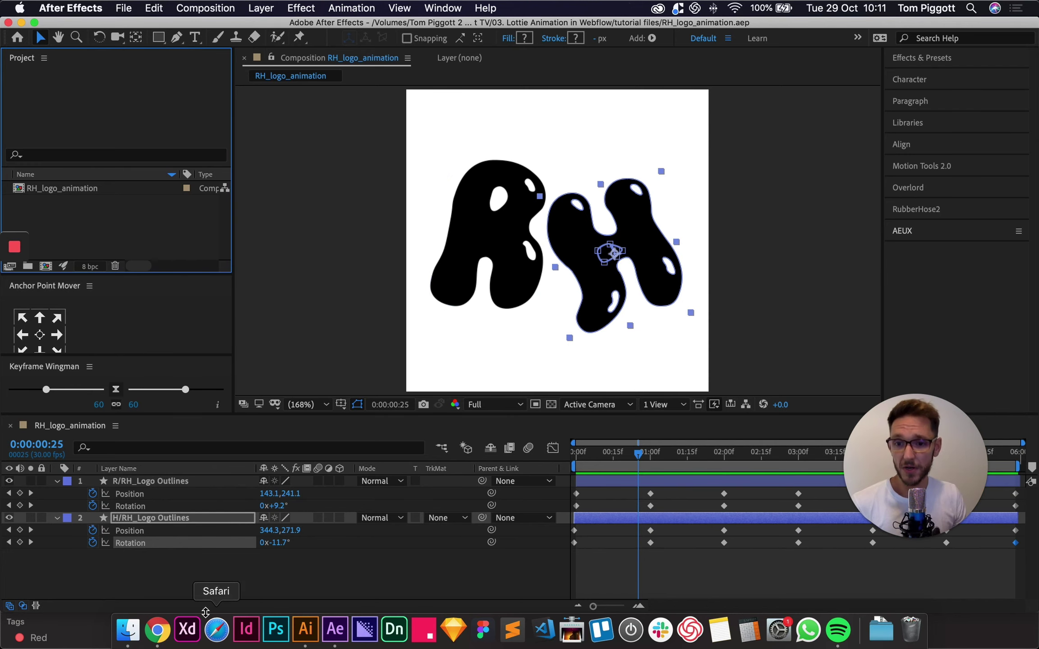
Switch to the Webflow dashboard in Chrome and create a Blank Site project named RH_Logo_Animation.
left_click(158, 630)
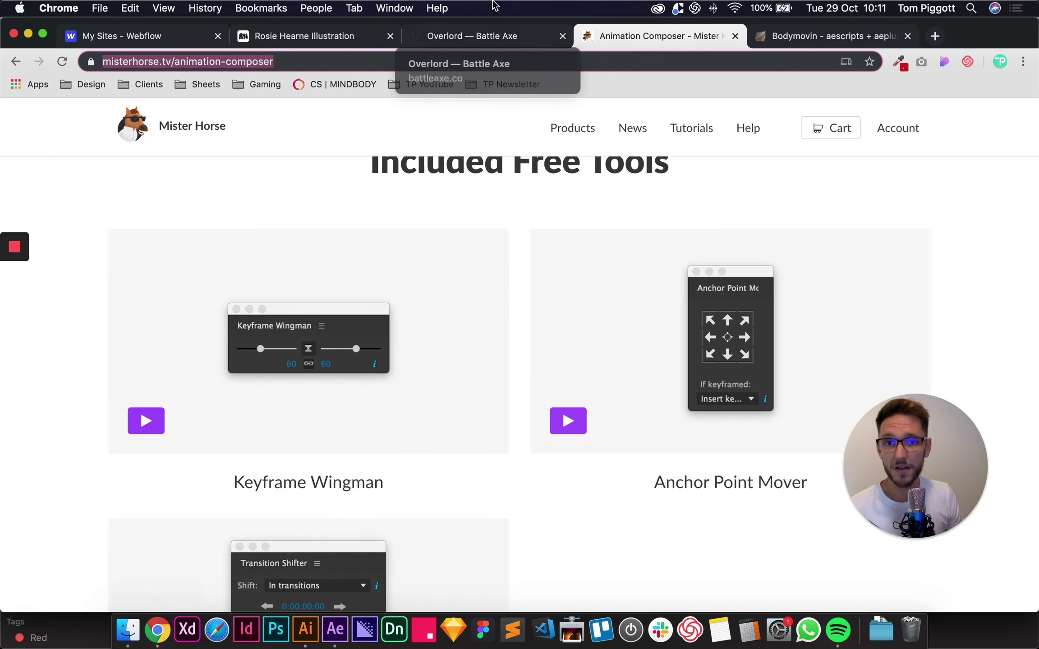
left_click(117, 35)
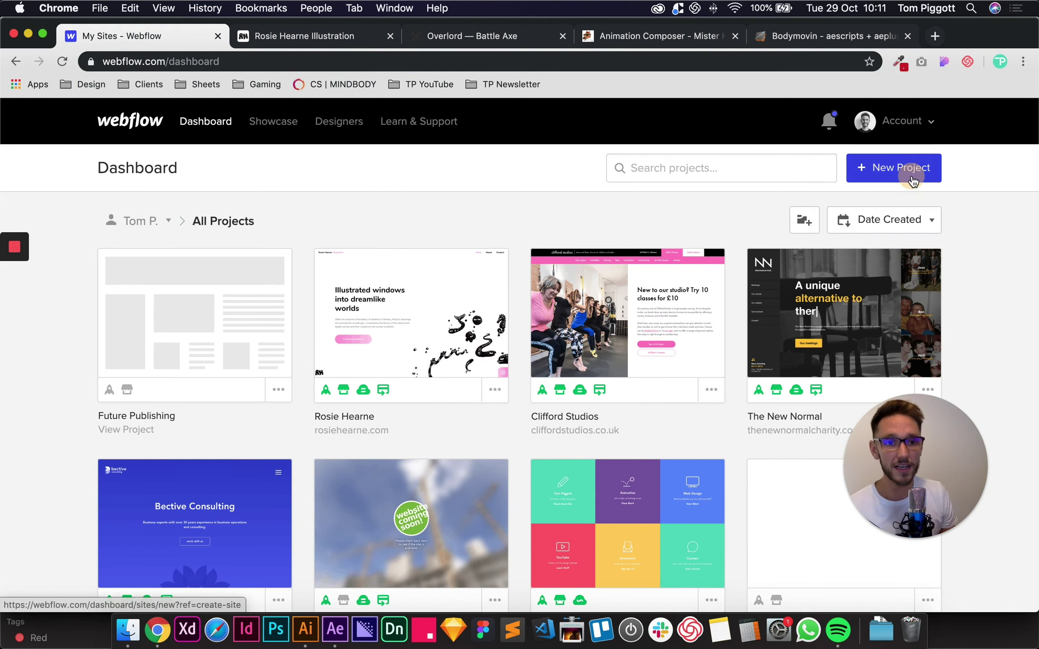
left_click(910, 174)
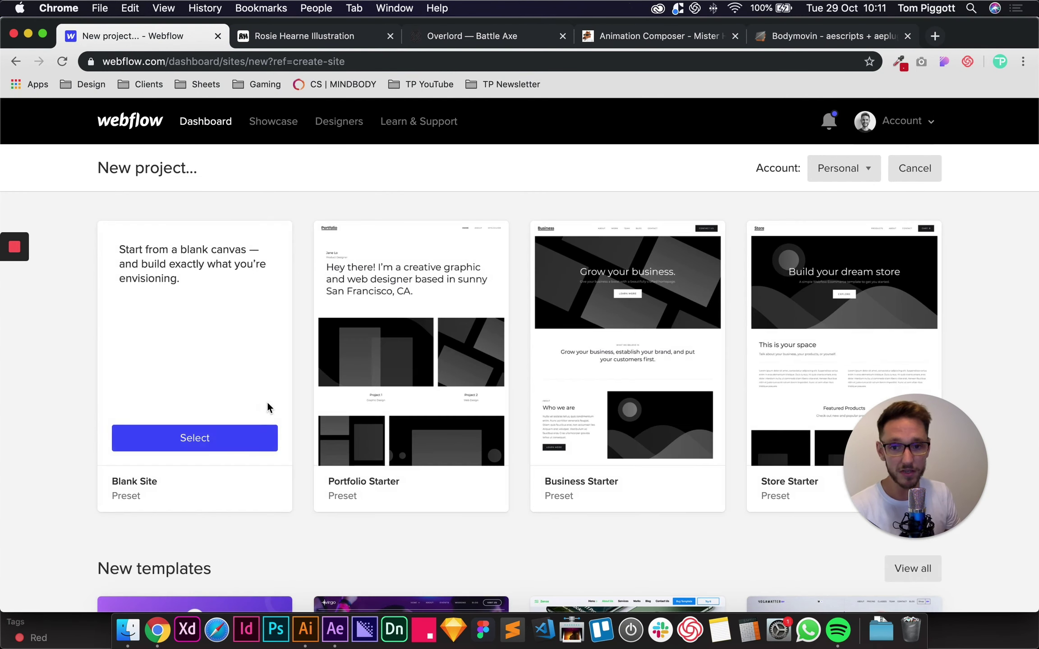
left_click(221, 445)
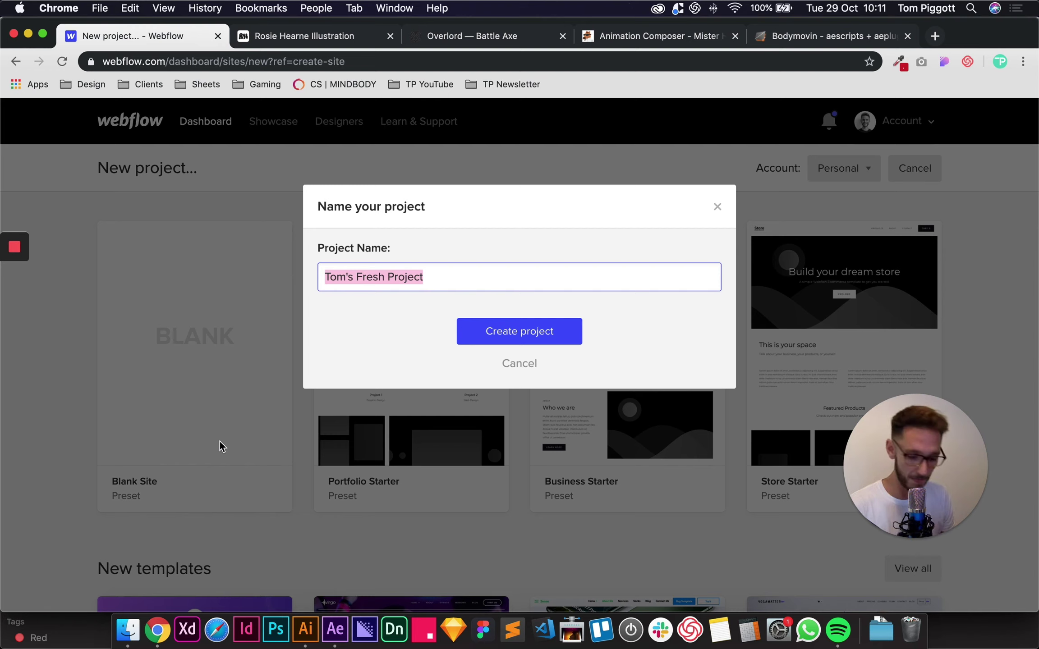
type("RH_Logo_Animation")
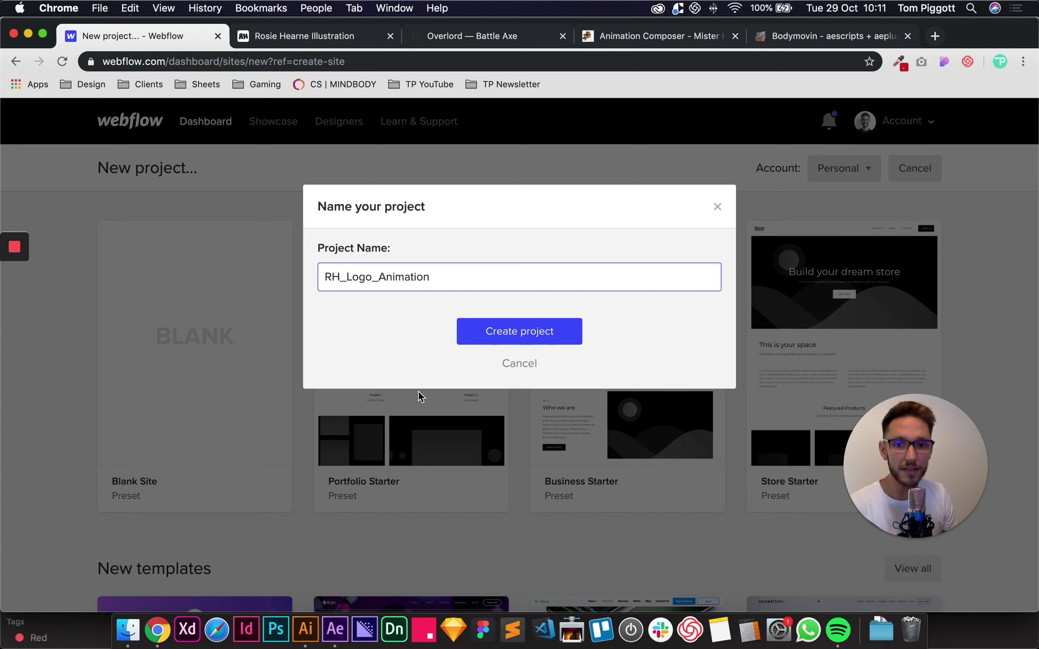
left_click(500, 335)
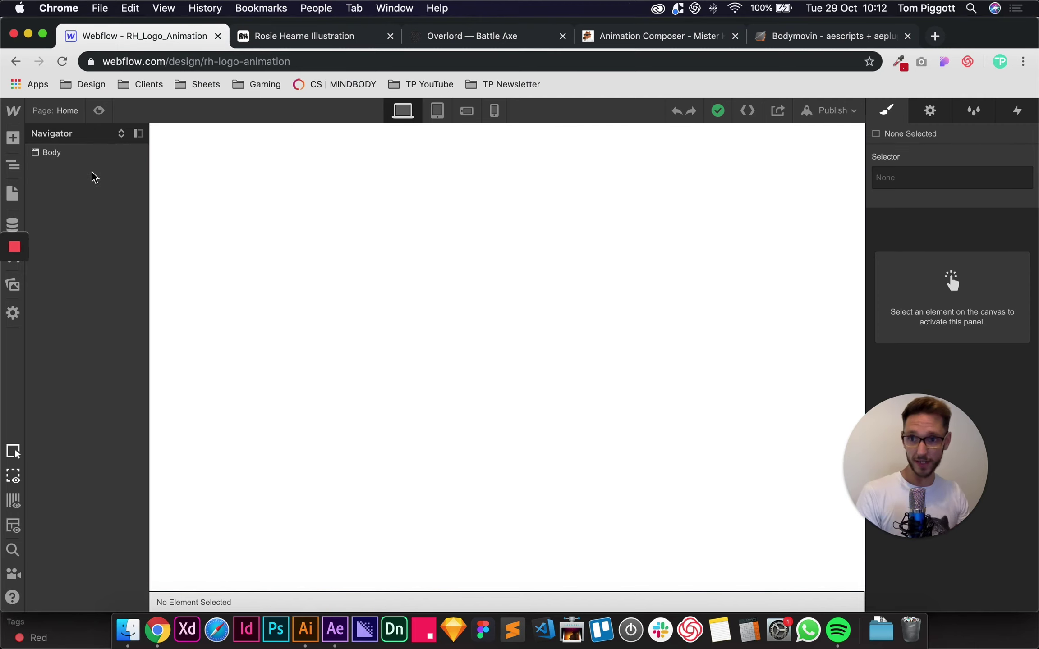
Add a Section element to the page body and give it the class section.
left_click(76, 153)
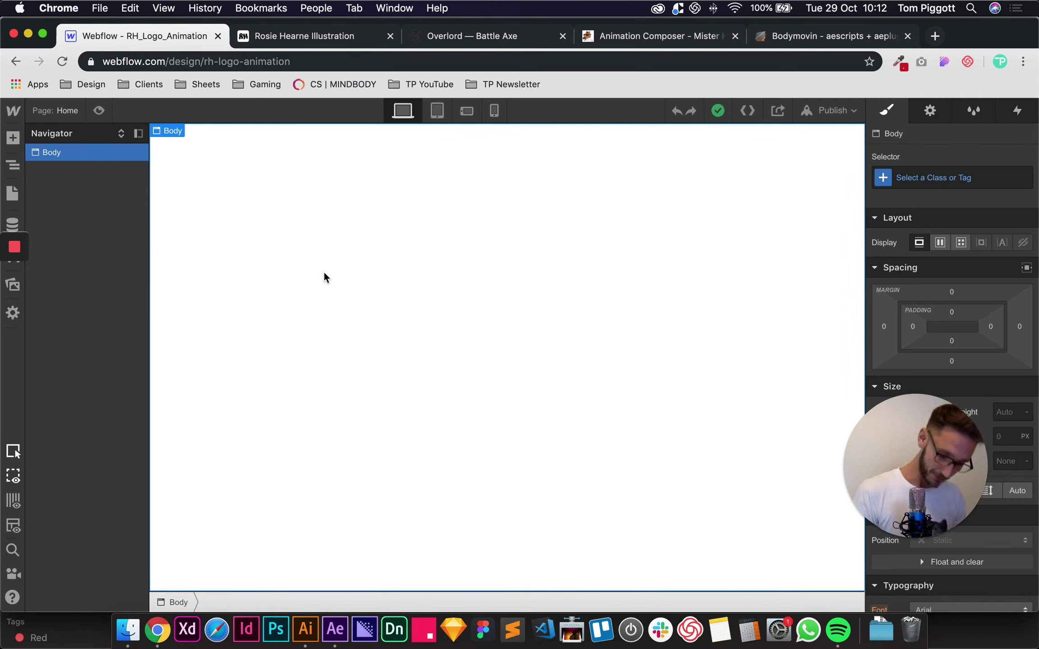
key("super+e")
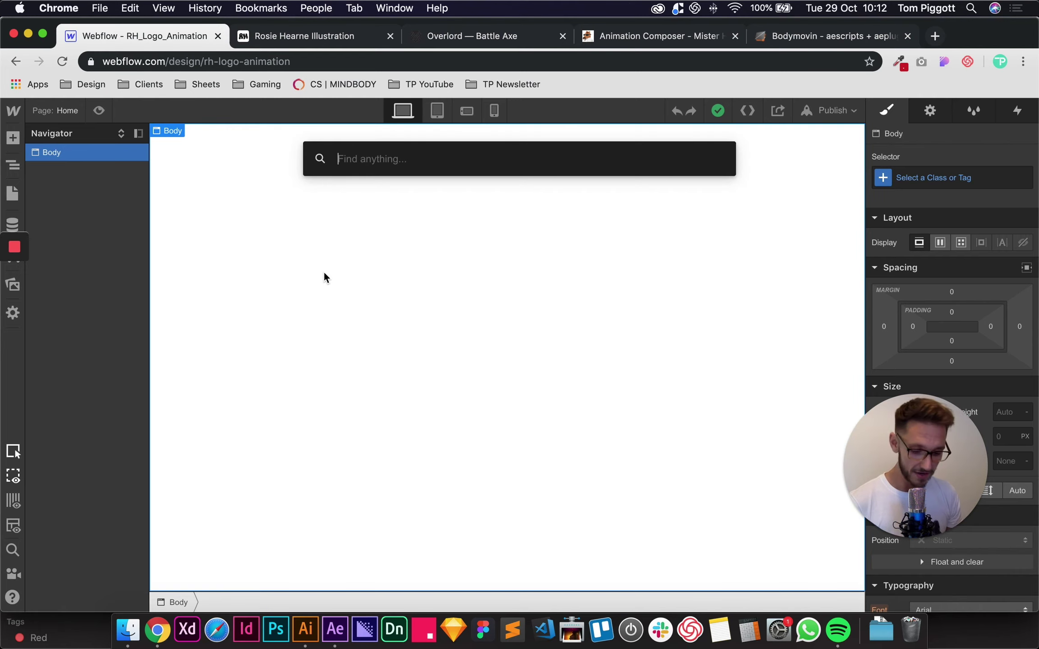
type("sect")
key("Return")
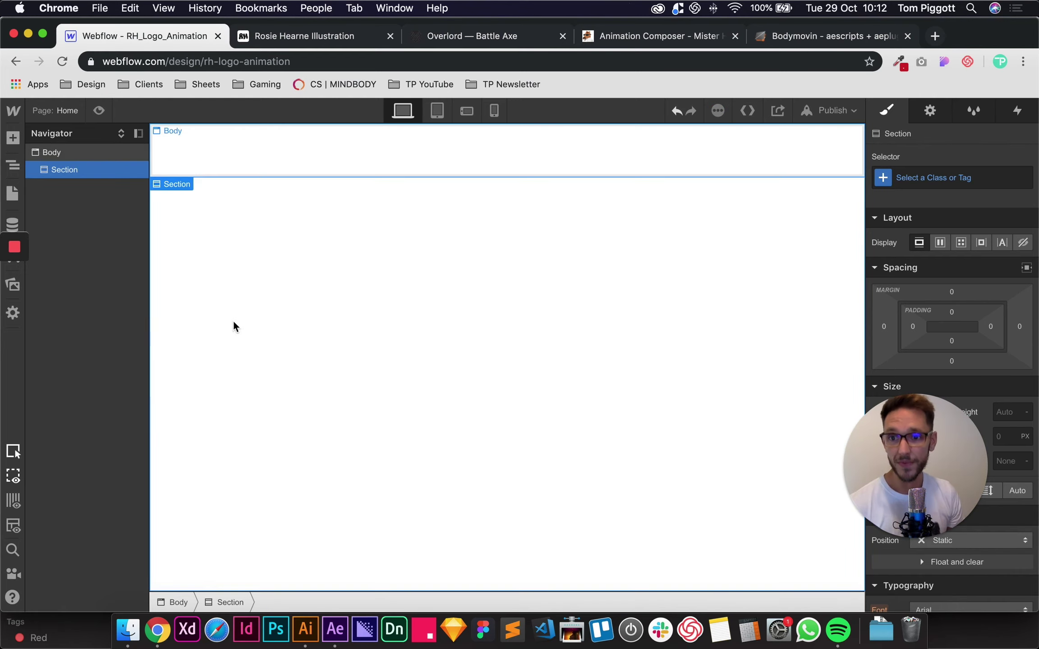
left_click(879, 177)
type("s")
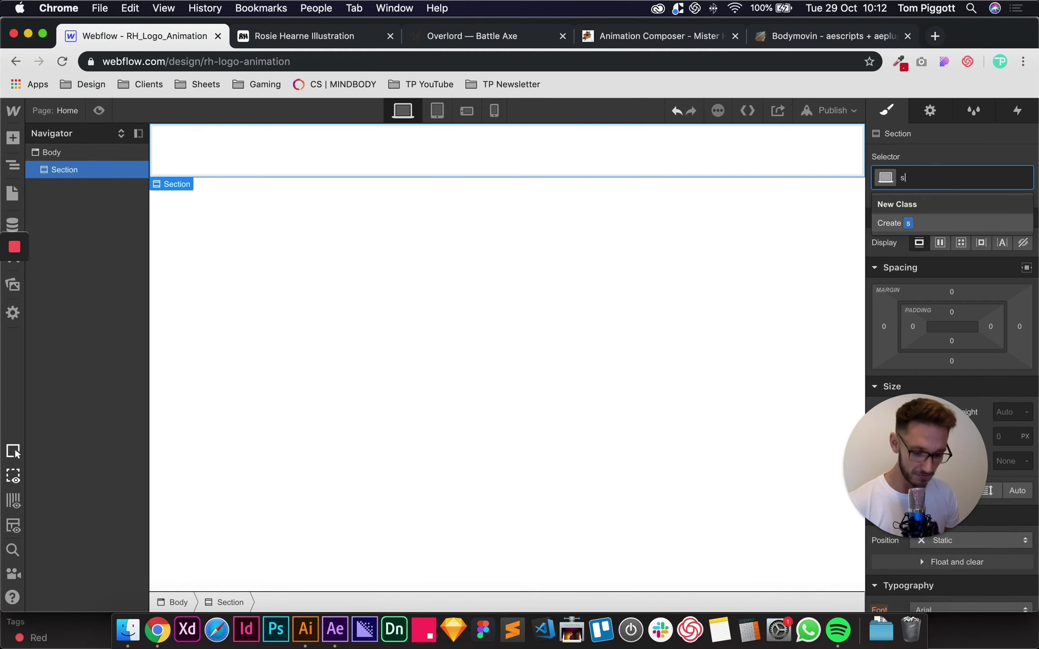
type("ection")
key("Return")
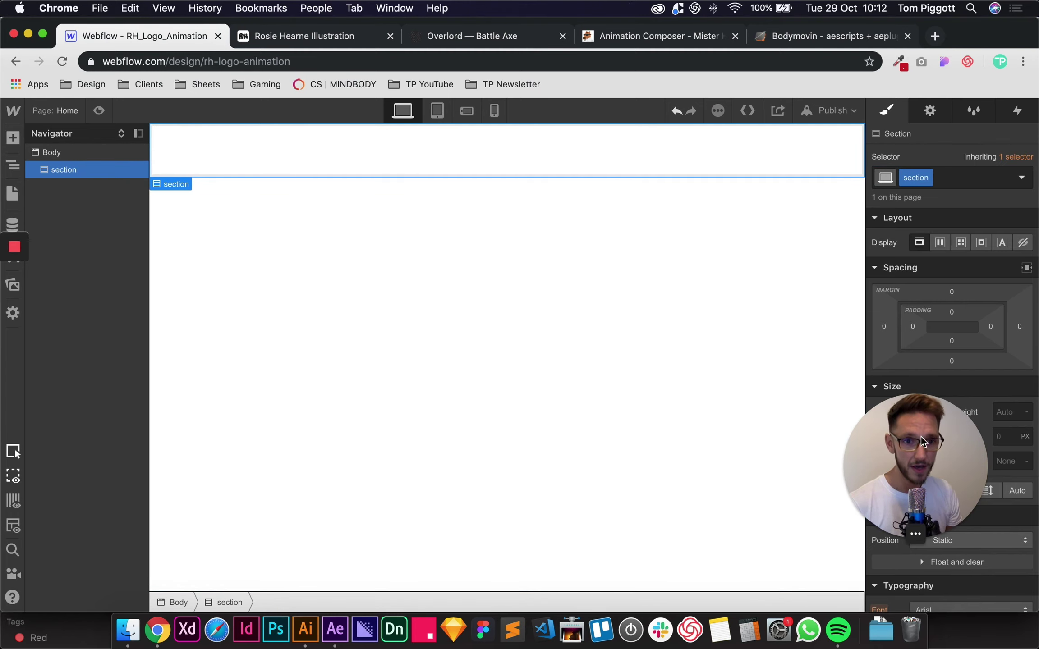
Size the section to 100% width and 100 VH height, and make it a vertical flex layout with centred alignment and justification.
left_click_drag(974, 438, 142, 484)
left_click(922, 412)
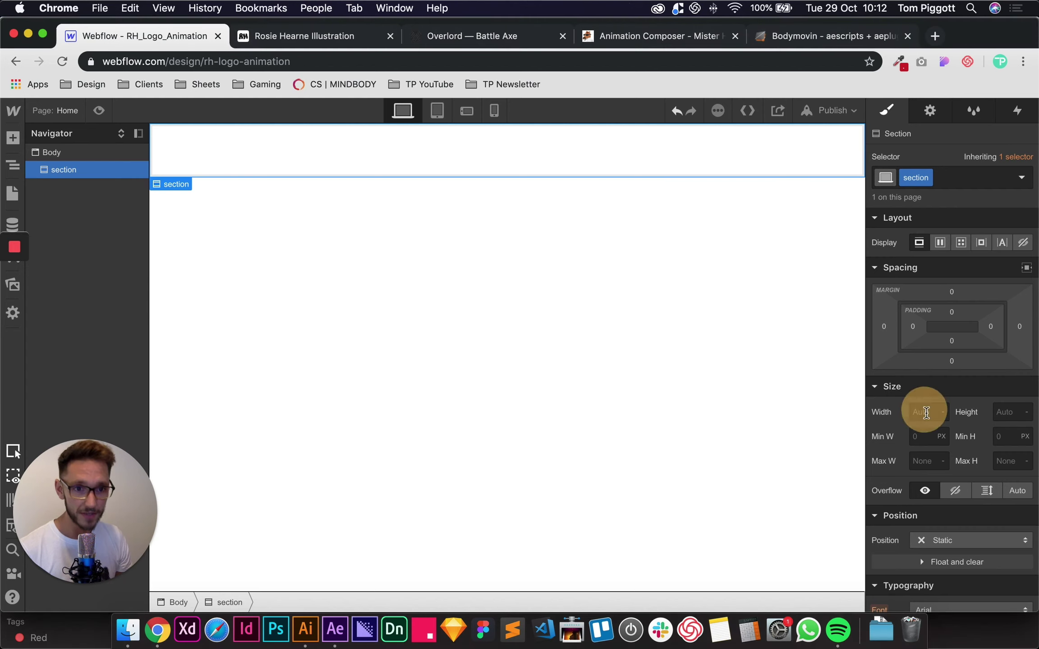
left_click(923, 411)
type("10")
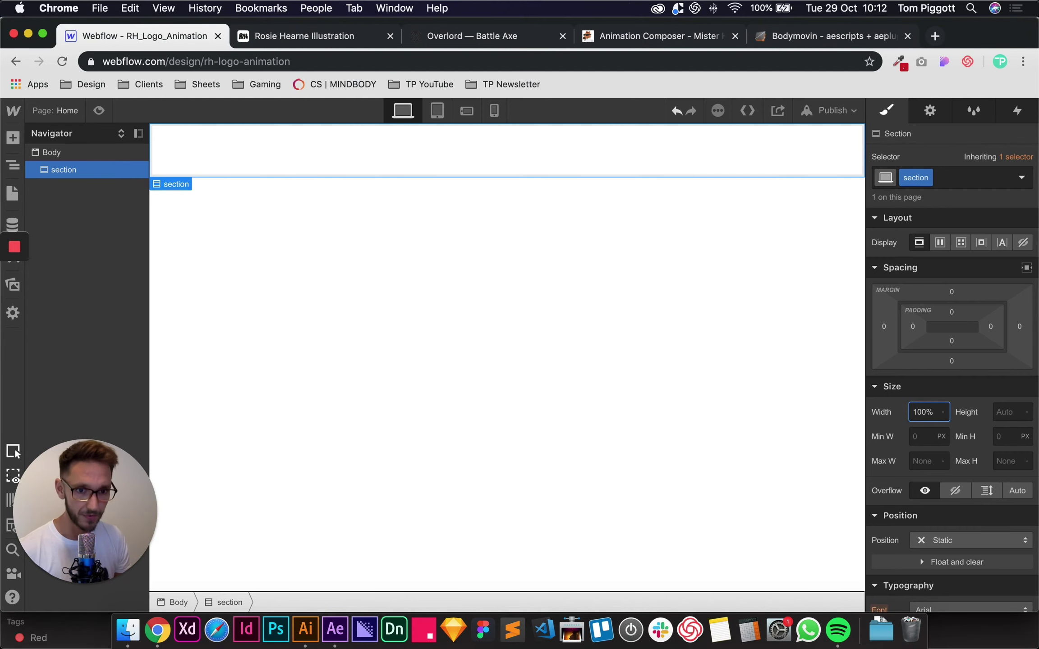
type("0%")
key("Tab")
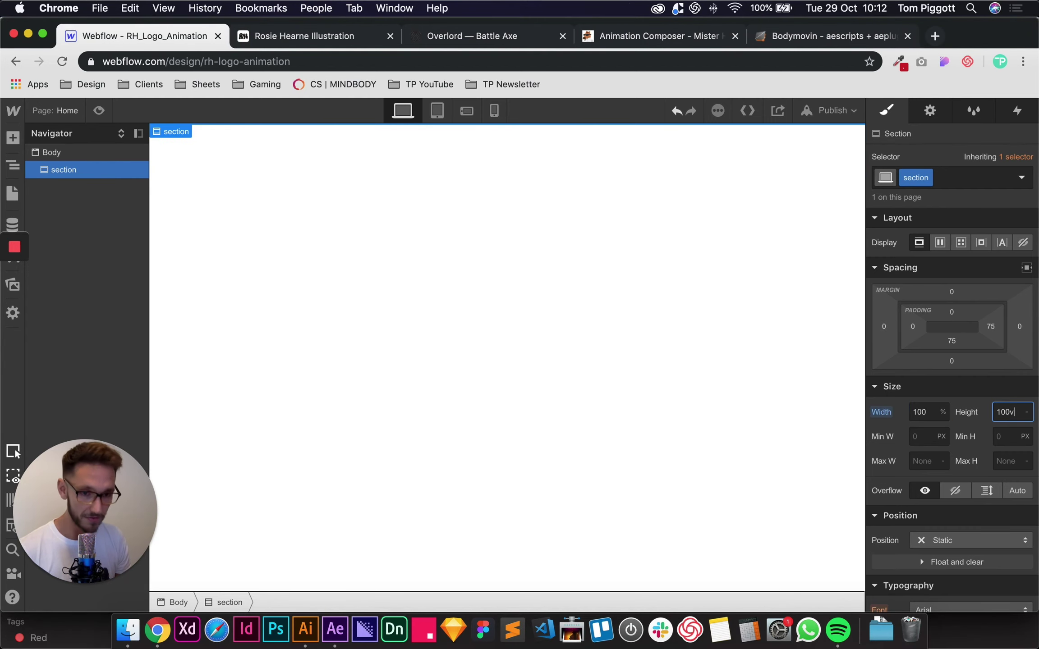
type("100vh")
key("Return")
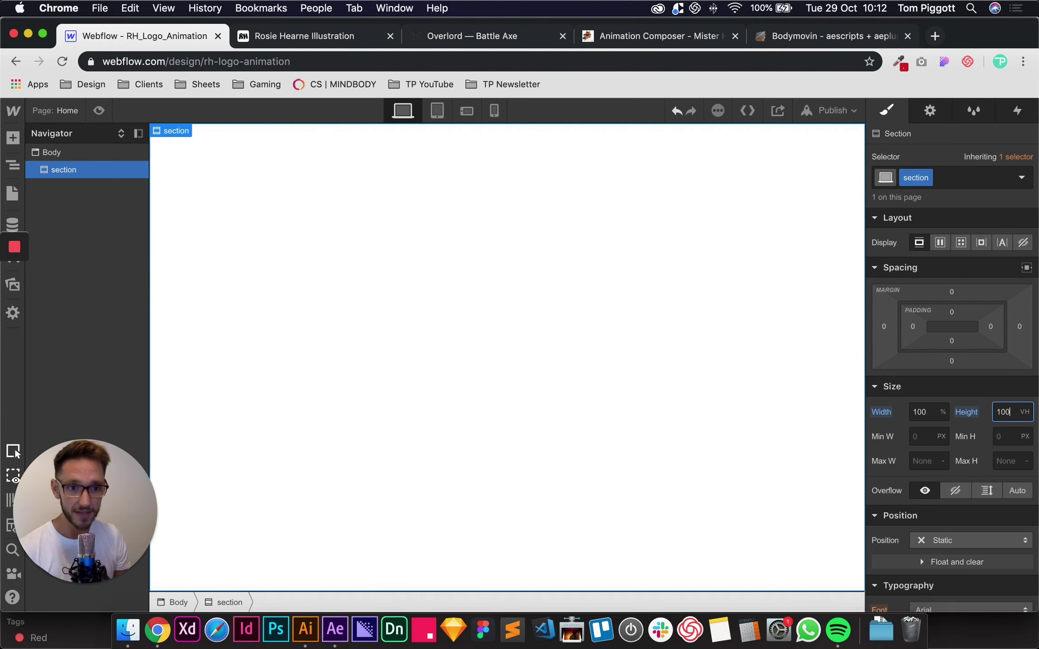
left_click(940, 238)
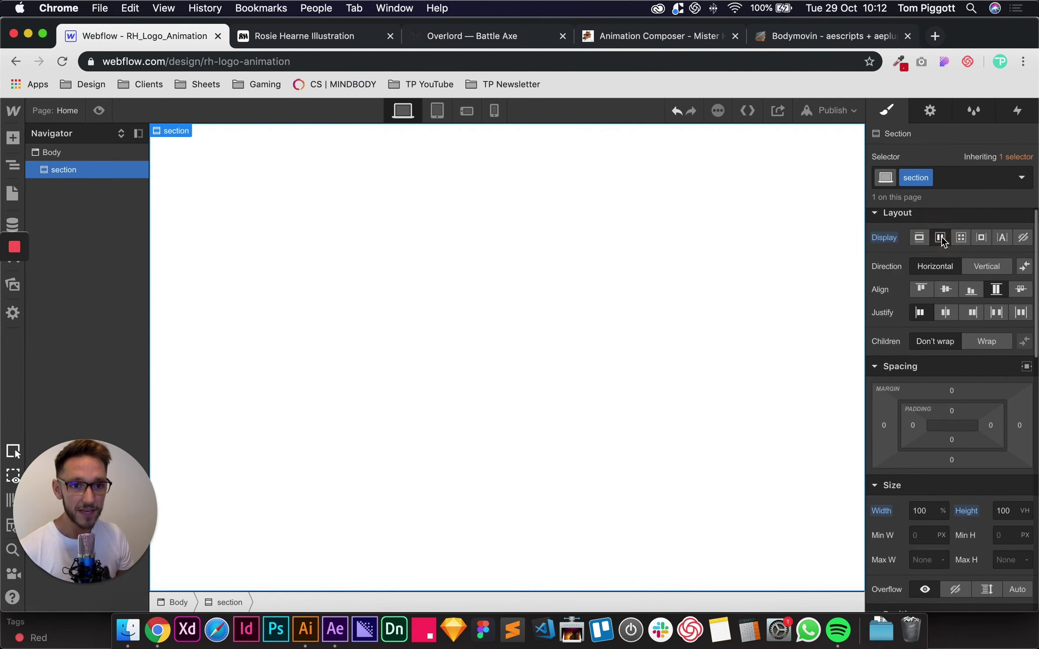
left_click(998, 269)
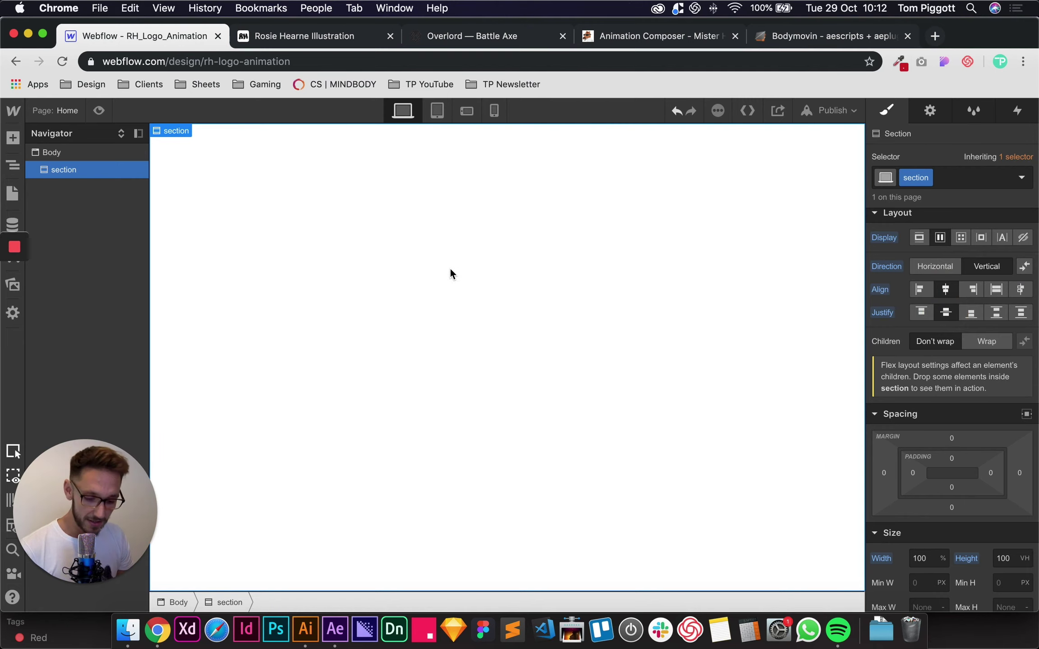
Add an H2 heading inside the section with the text "This is dope.".
key("super+e")
type("head")
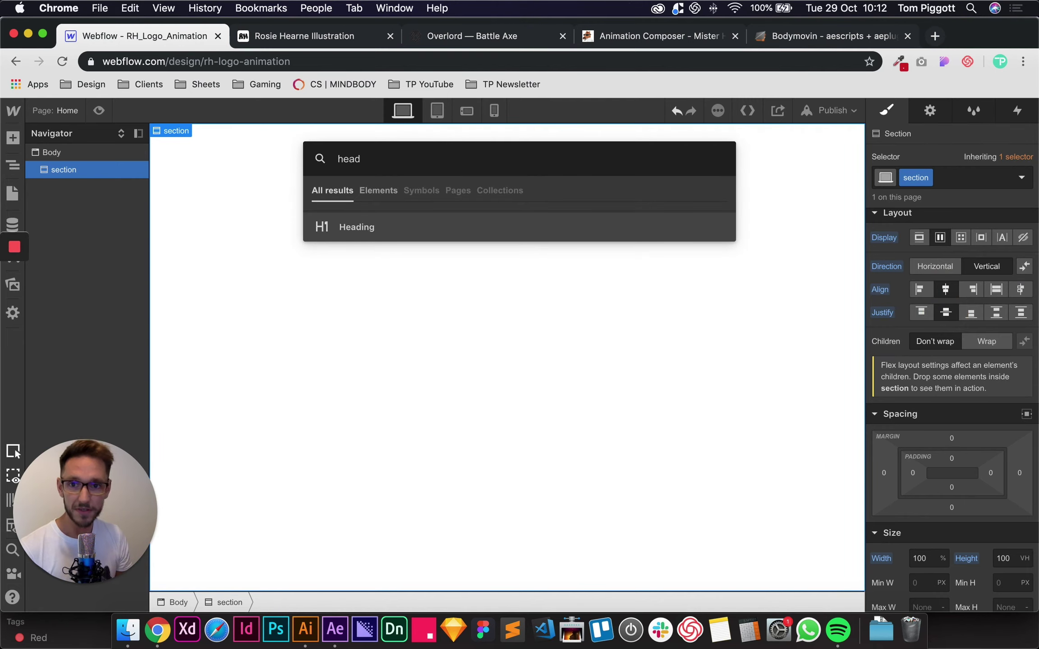
key("Return")
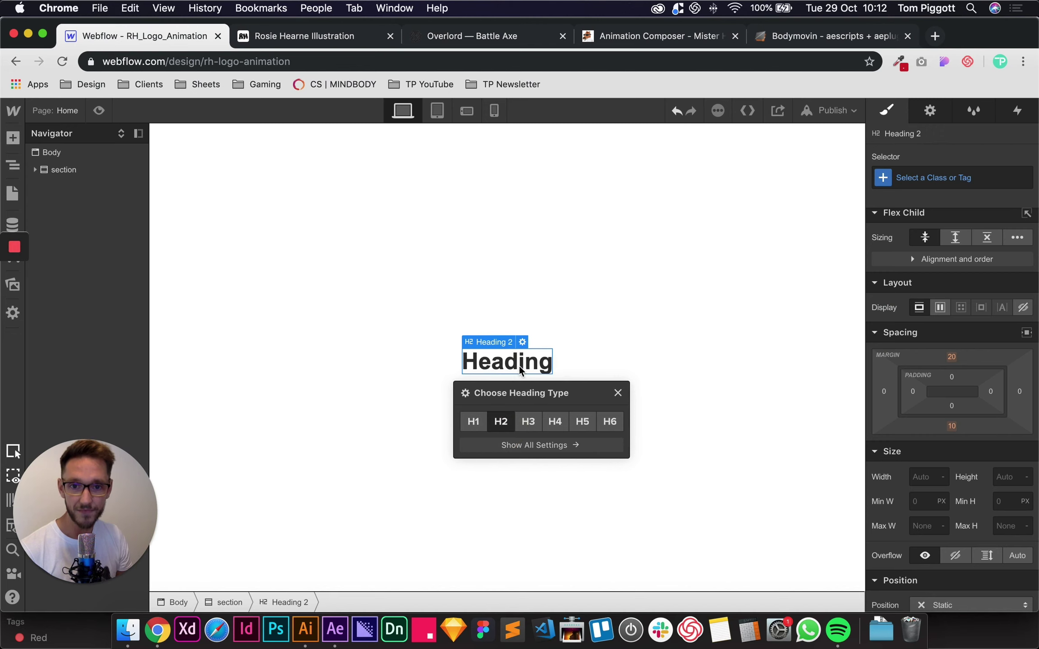
double_click(523, 363)
type("T")
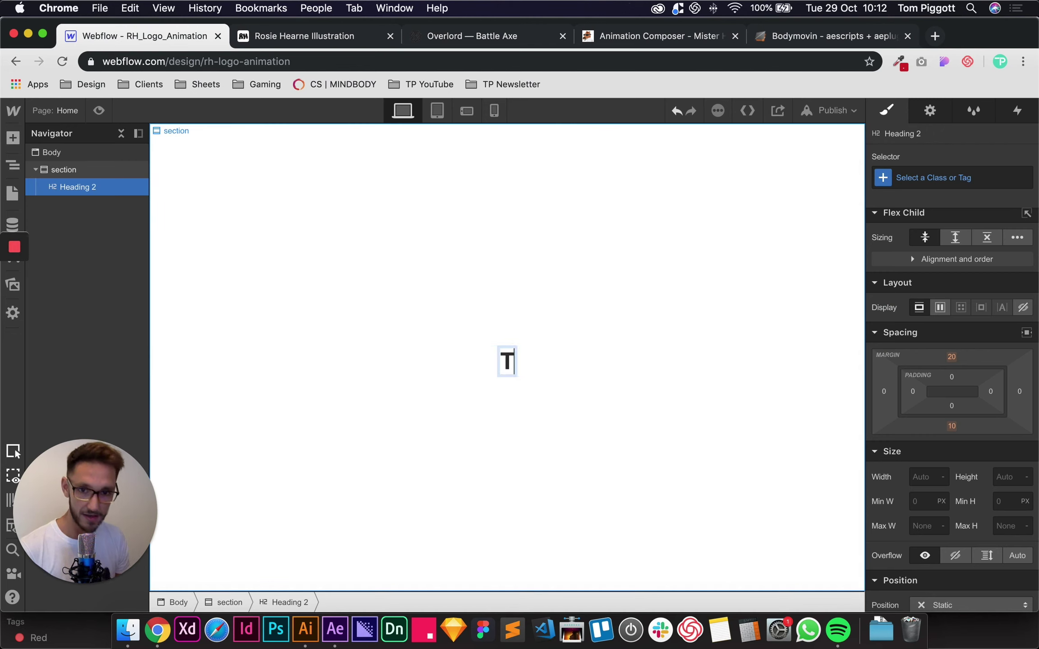
type("his is dope.")
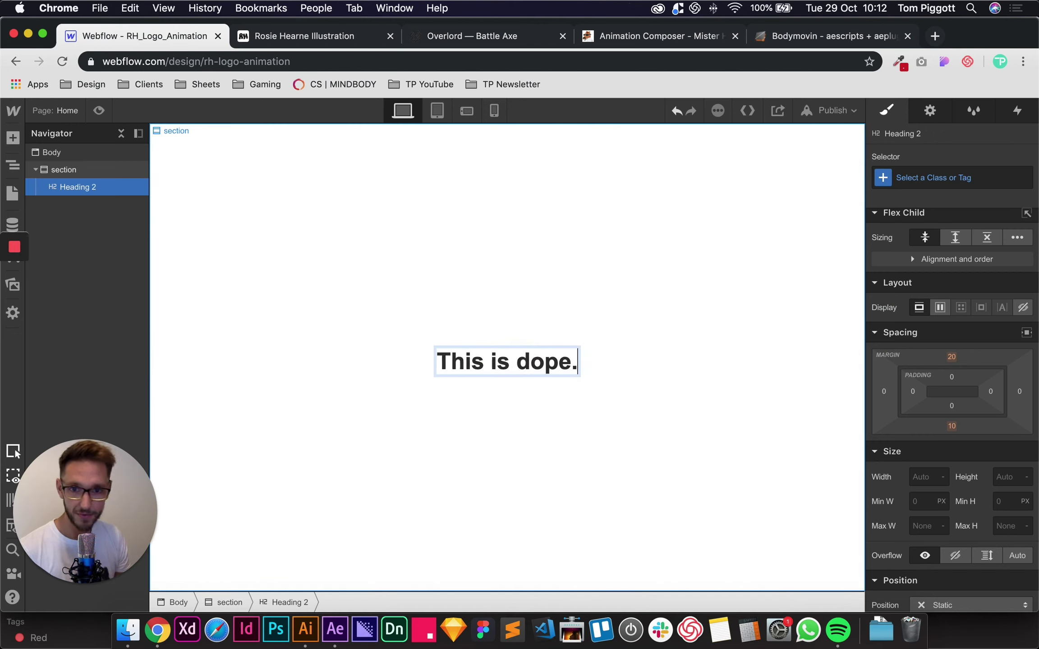
key("Escape")
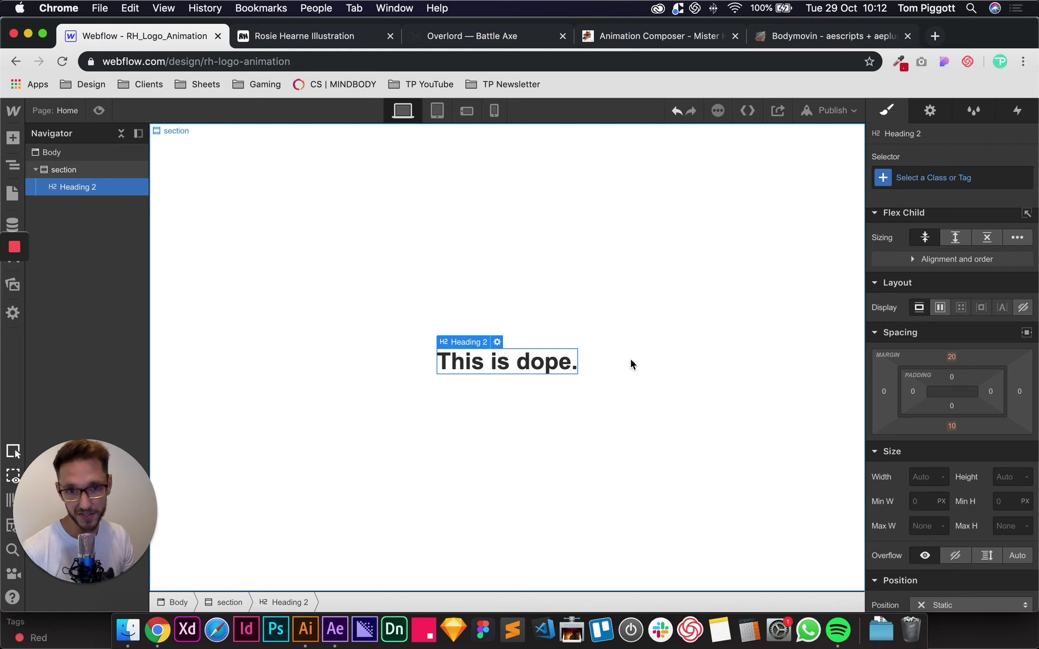
Set the bottom margin of the All H2 Headings tag to 30 px.
left_click(924, 177)
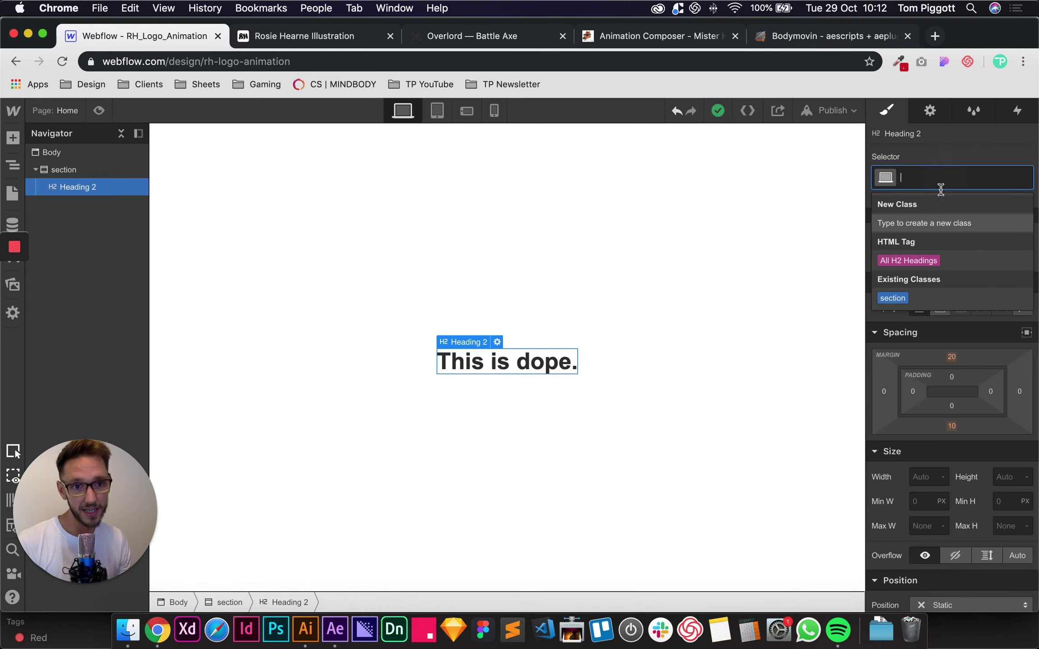
left_click(900, 261)
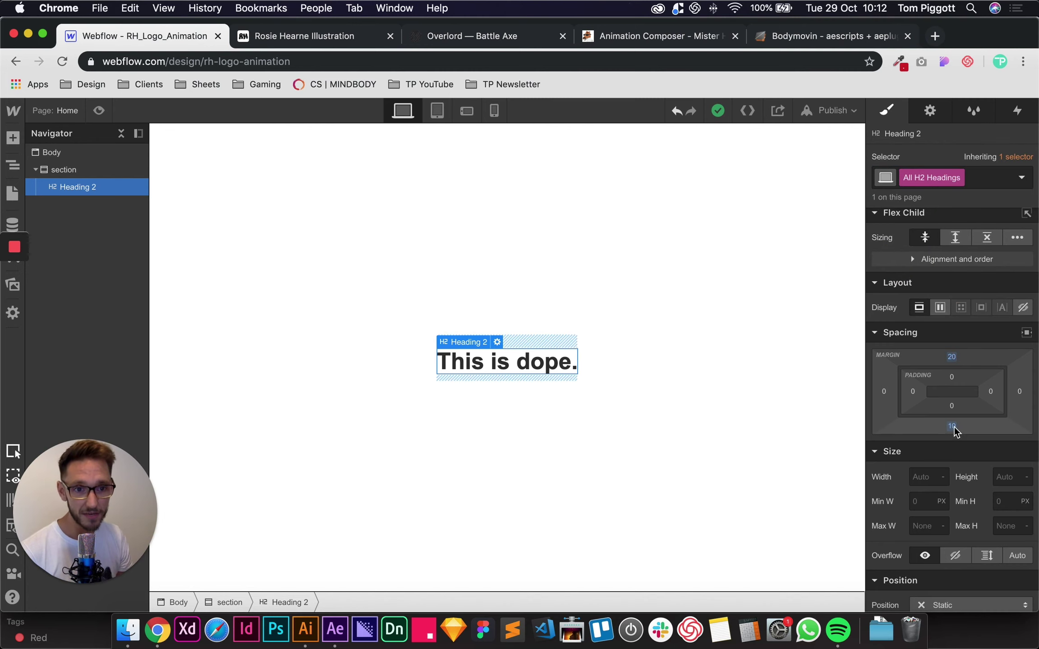
left_click_drag(954, 431, 949, 465)
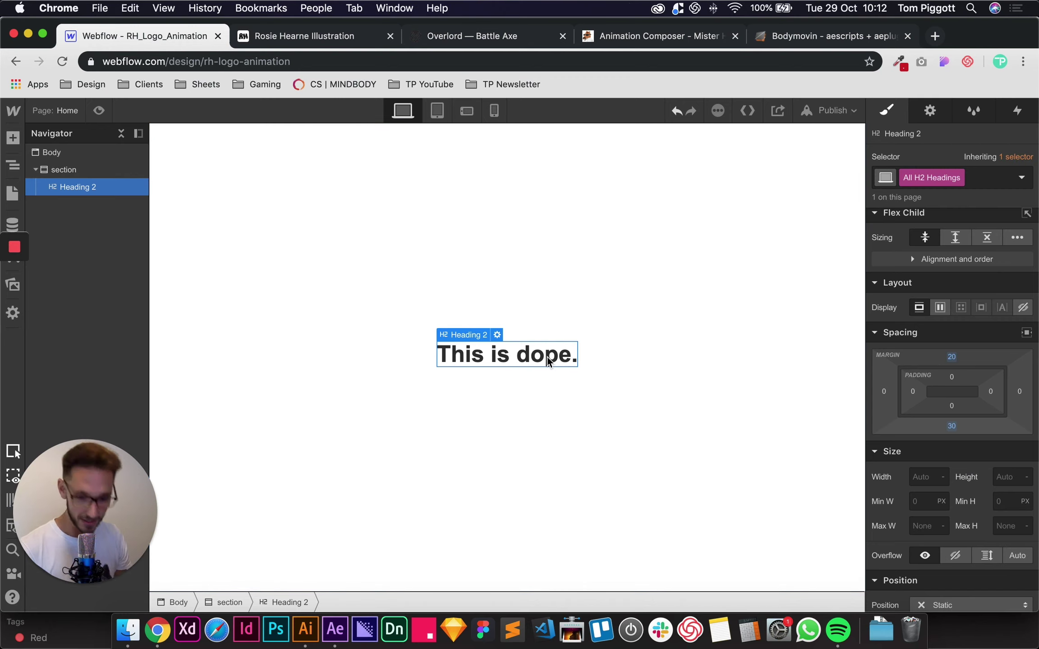
Add a Paragraph element below the heading and give it the class p.
key("super+e")
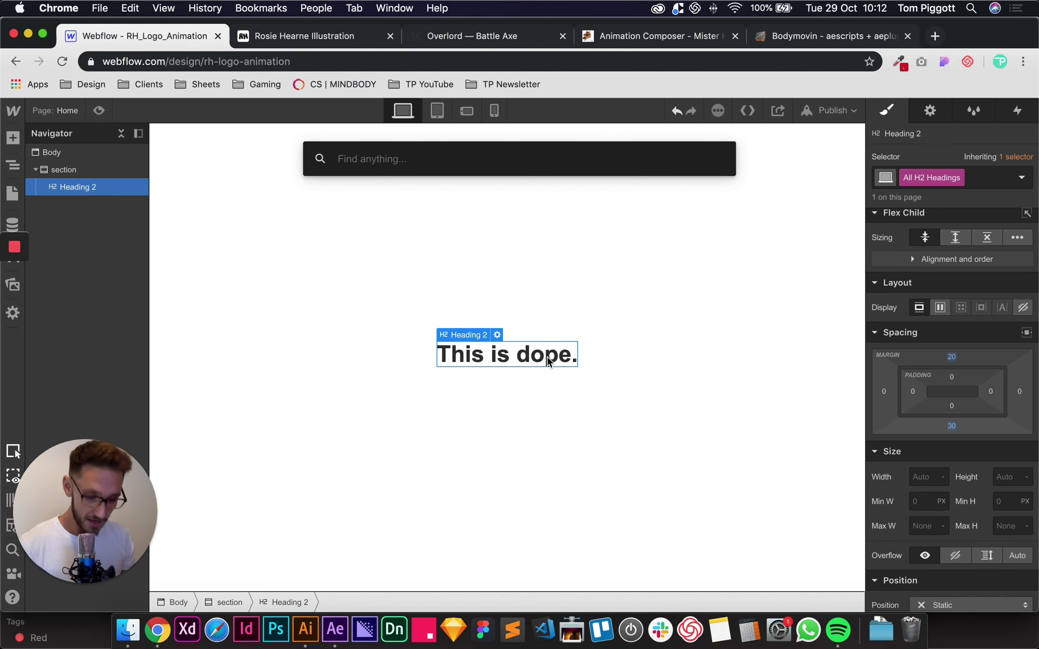
type("parag")
key("Return")
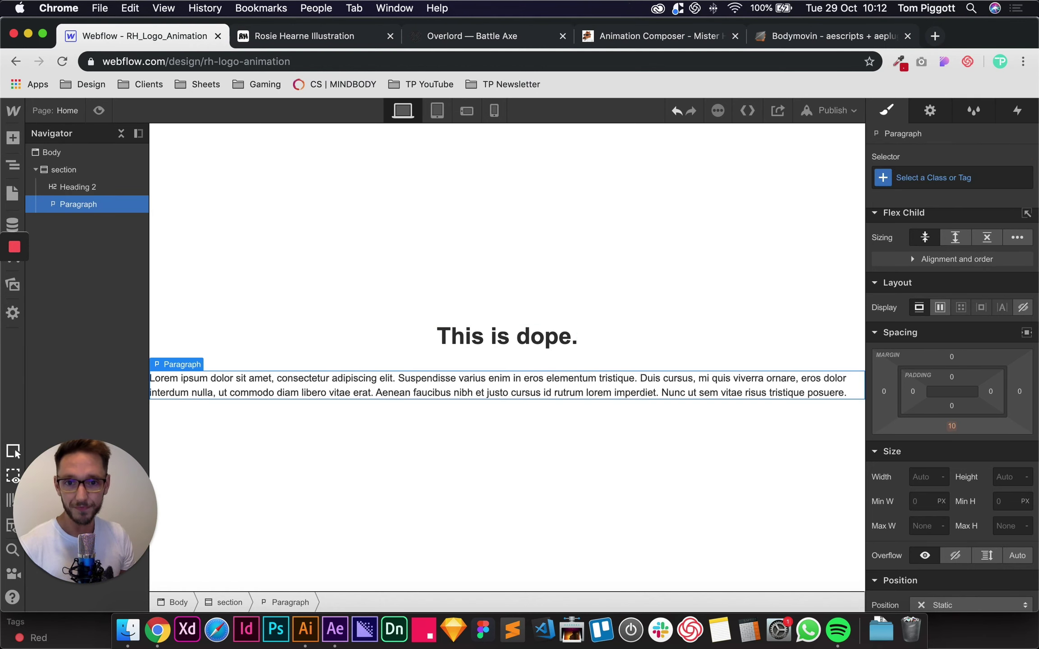
left_click(921, 178)
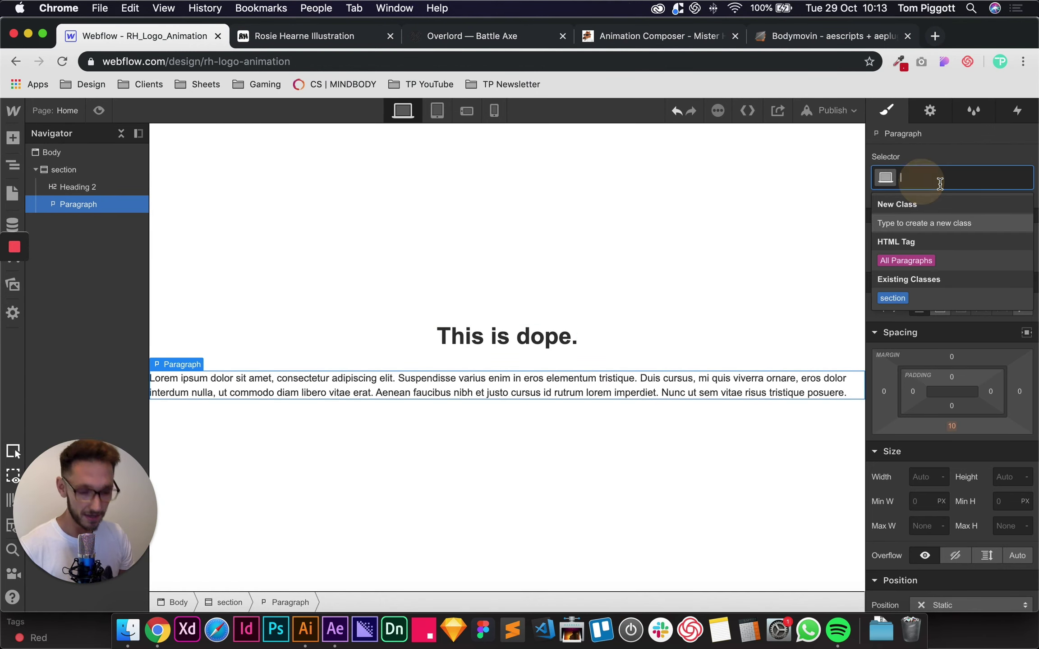
type("p")
key("Return")
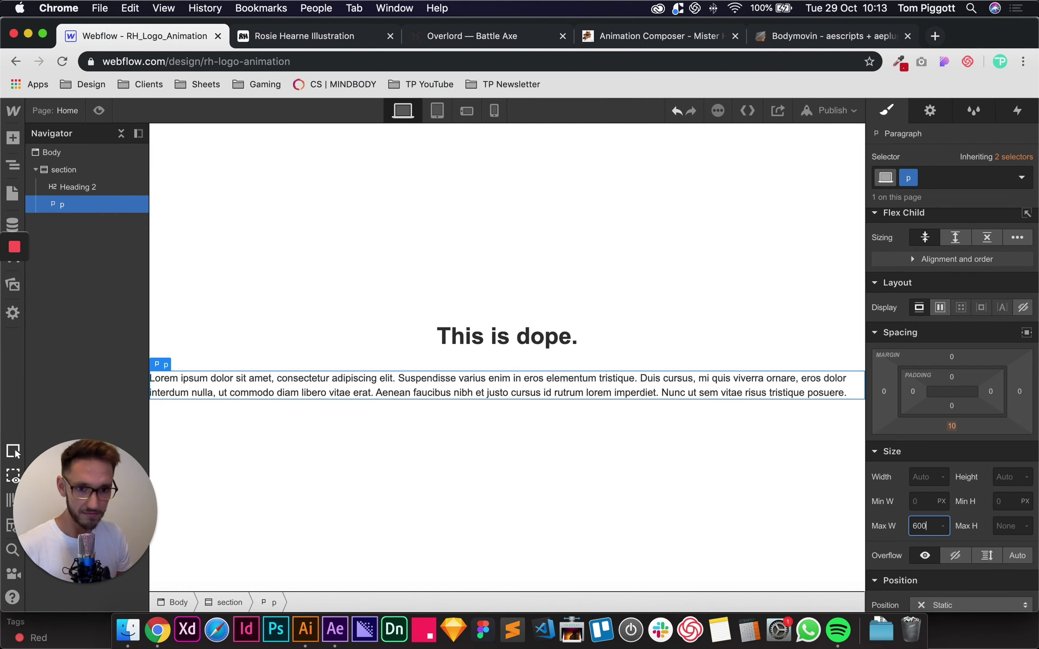
Limit the paragraph's maximum width to 600 px and centre-align its text.
key("Return")
scroll(939, 441, "down", 5)
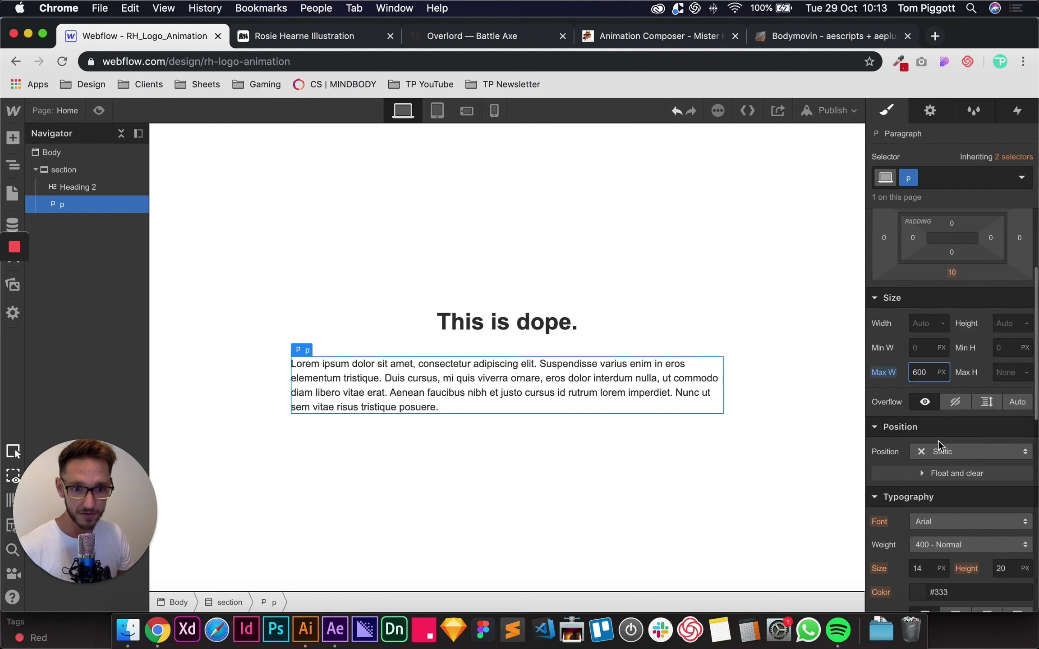
left_click(956, 558)
Reduce the alpha of the paragraph's #333 text colour to 50.
left_click(922, 536)
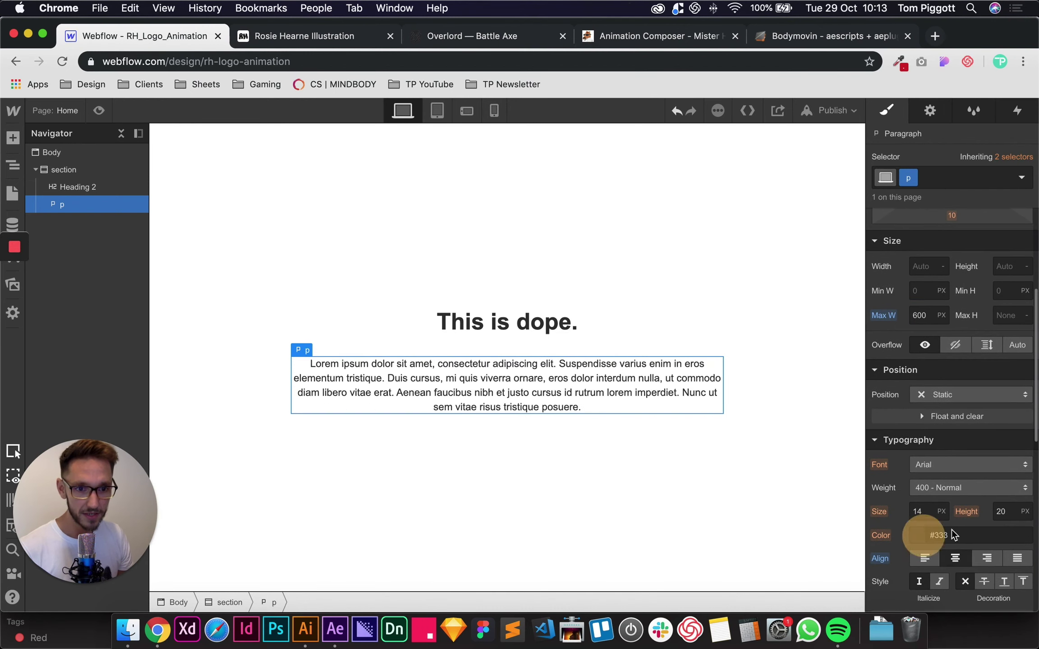
double_click(1015, 460)
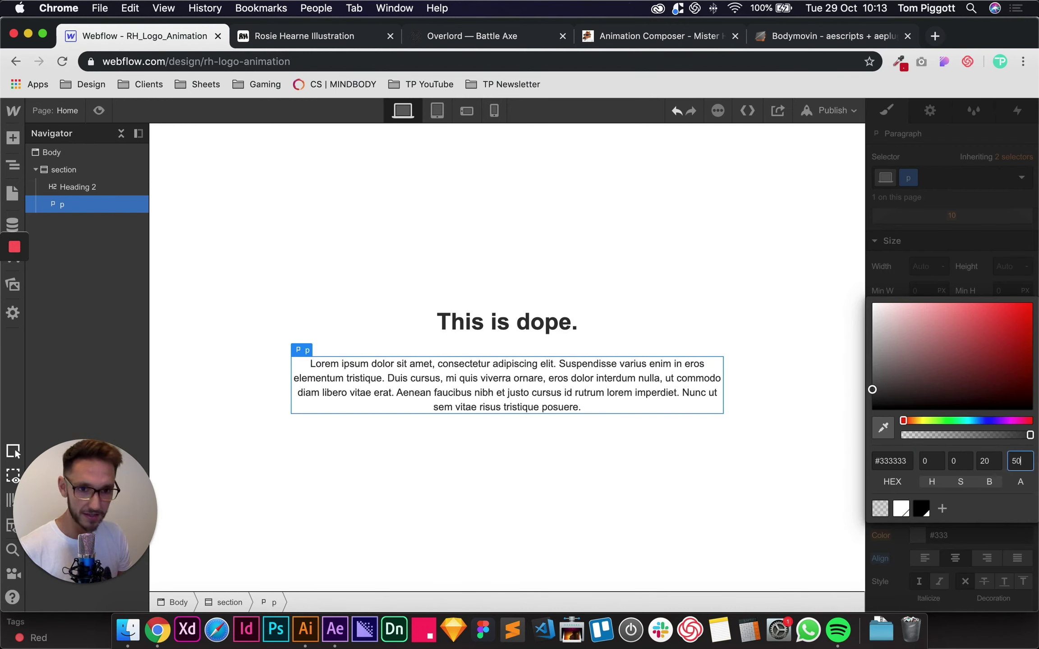
key("Return")
left_click(441, 298)
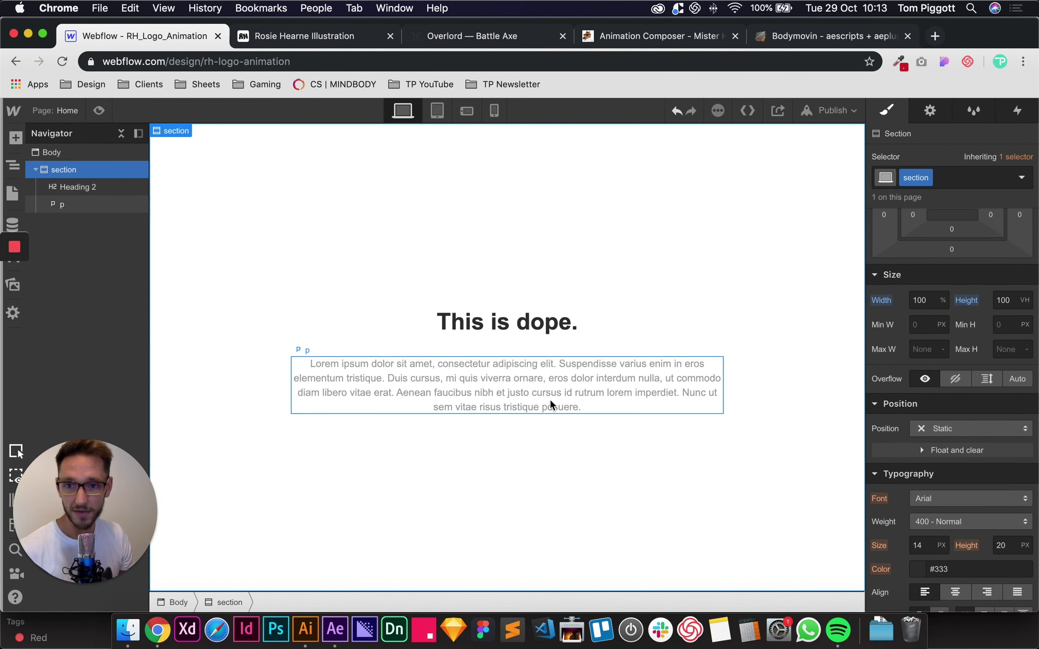
Duplicate the section and give the copy the combo class alternate.
left_click(35, 171)
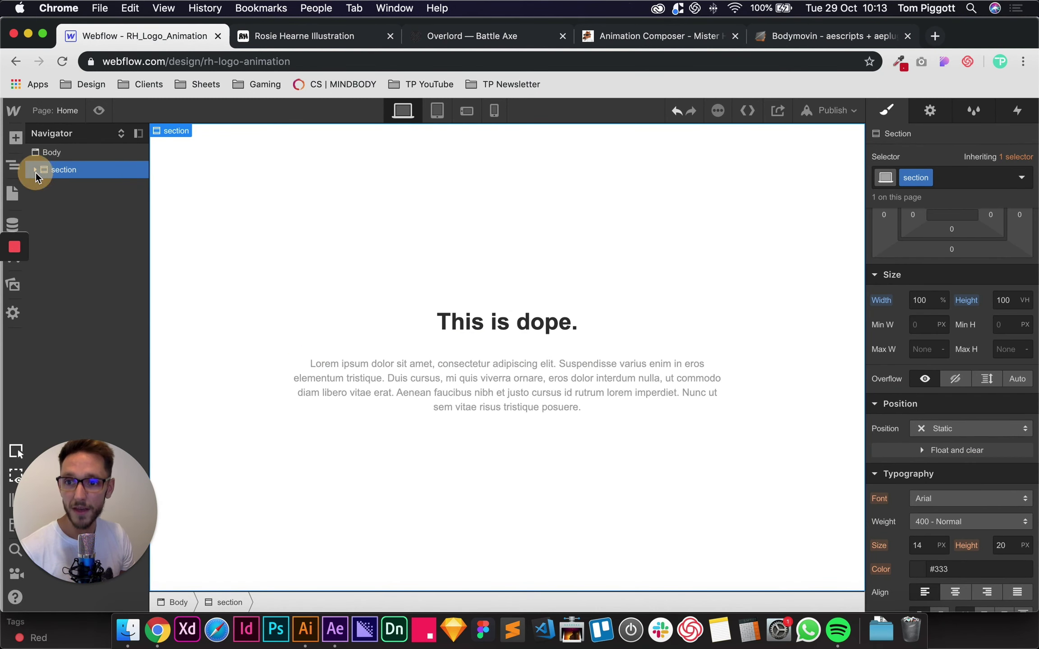
left_click(36, 173)
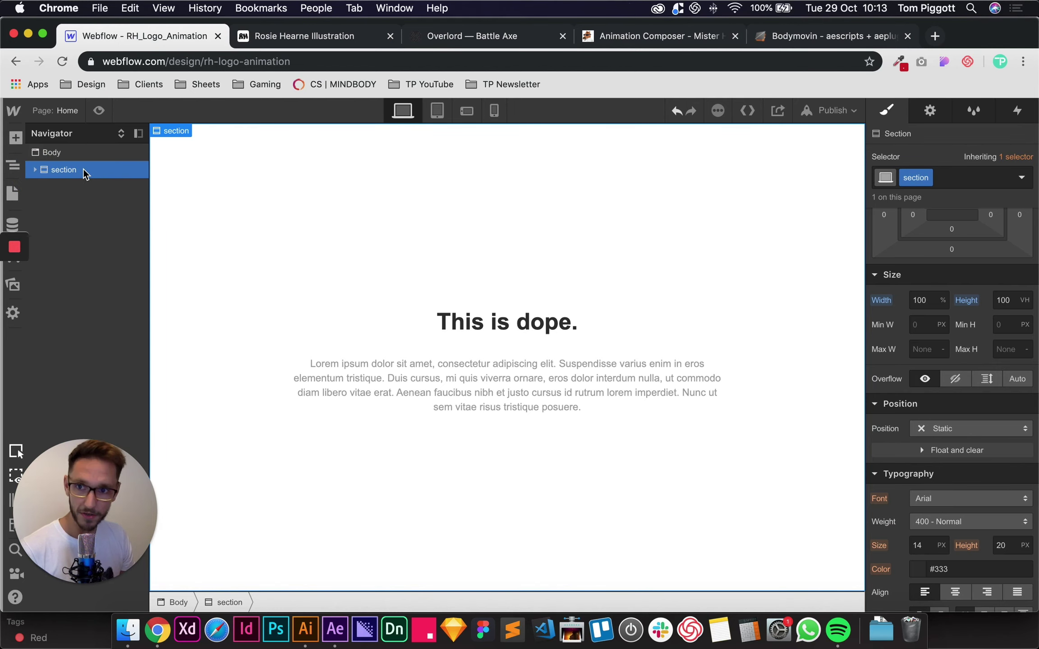
key("super+v")
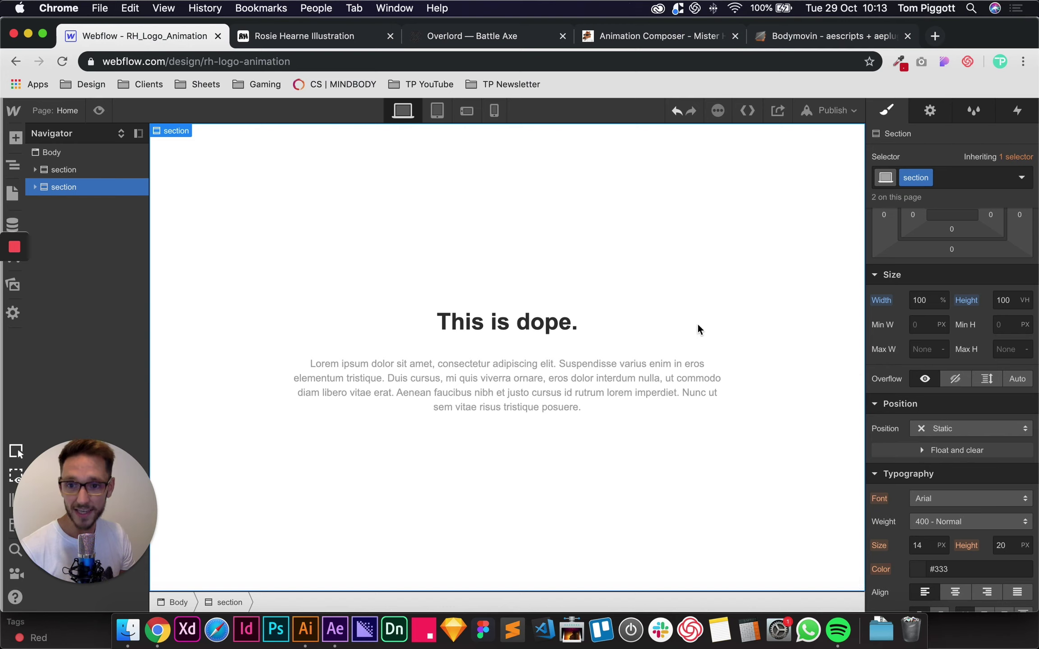
left_click(964, 180)
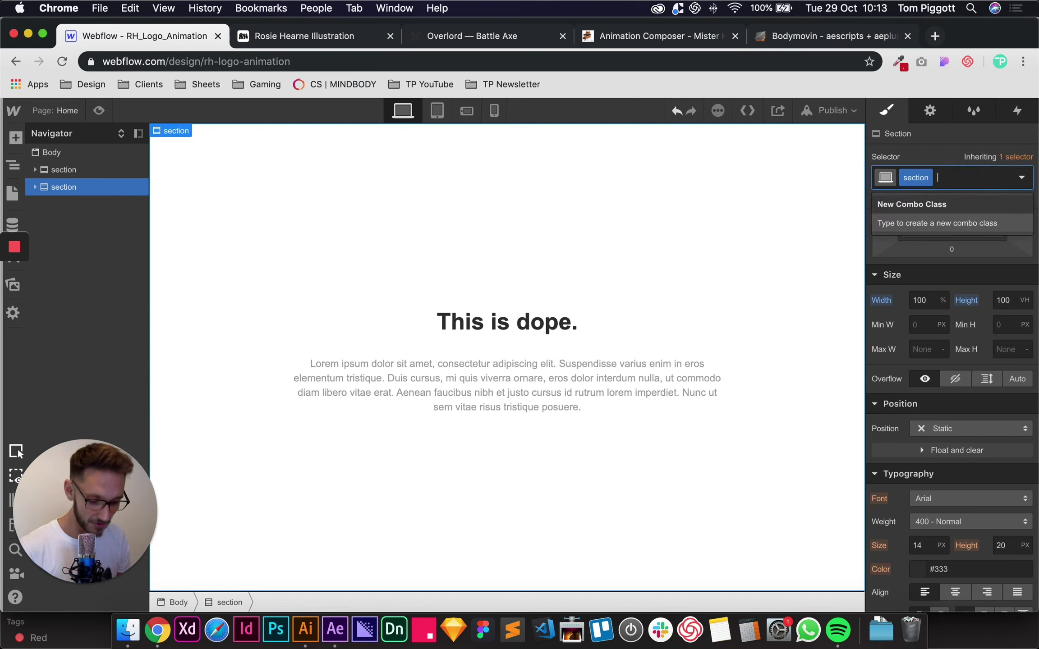
type("alternate")
key("Return")
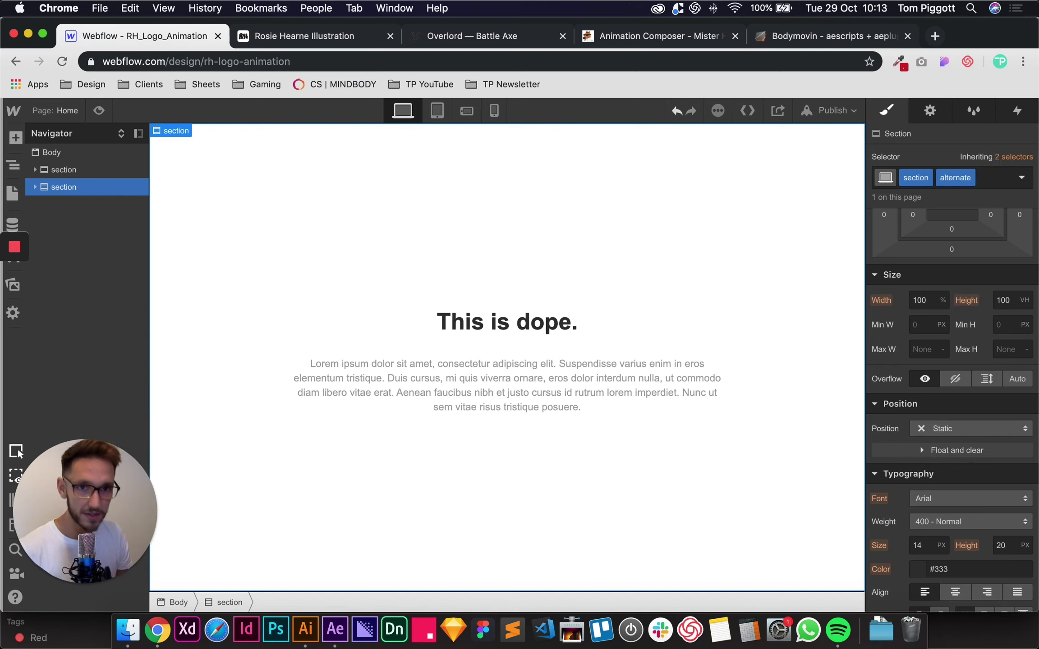
Give the alternate section a light grey background colour.
scroll(922, 423, "down", 5)
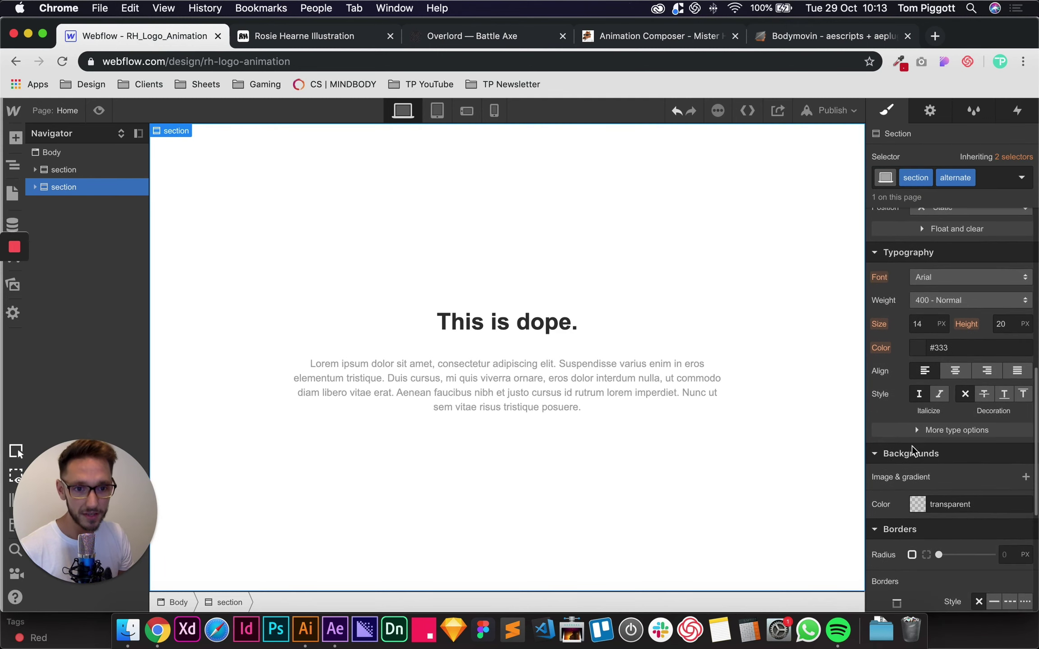
left_click(915, 509)
left_click_drag(877, 336, 872, 281)
scroll(733, 295, "up", 5)
left_click(724, 258)
scroll(684, 302, "up", 5)
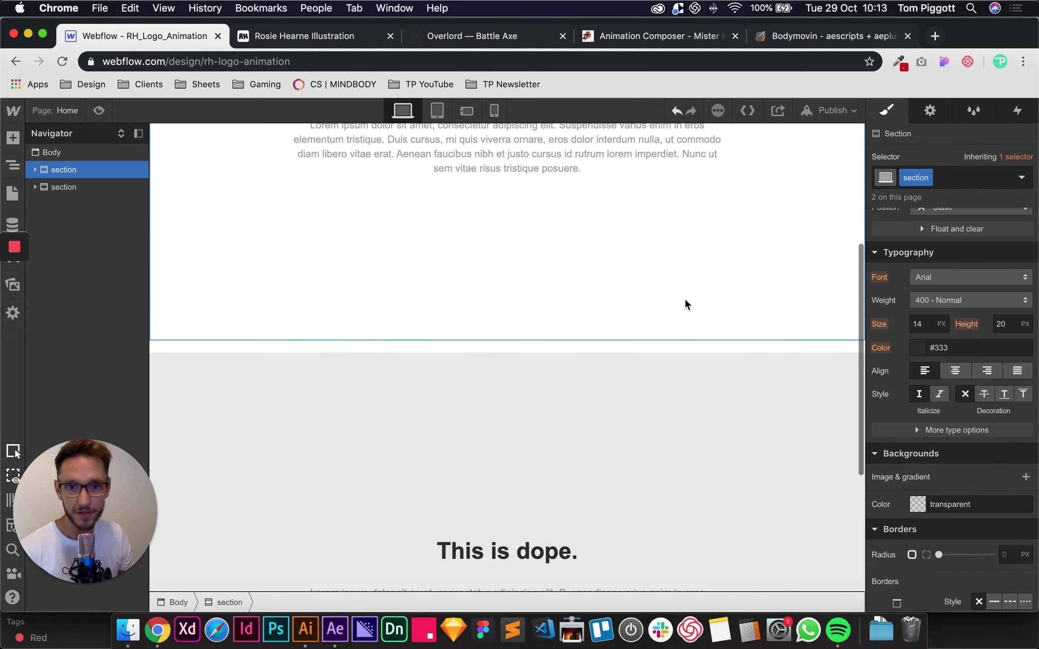
Preview the page to check the white and grey sections, and return to the designer.
left_click(99, 110)
scroll(710, 310, "down", 7)
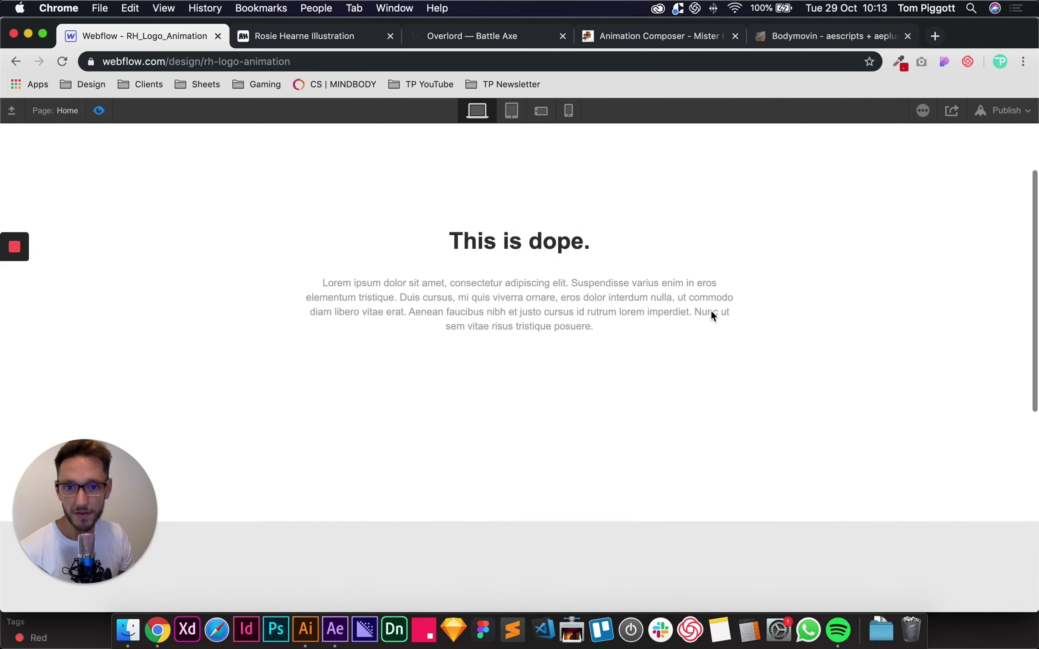
scroll(711, 315, "down", 3)
scroll(711, 315, "up", 10)
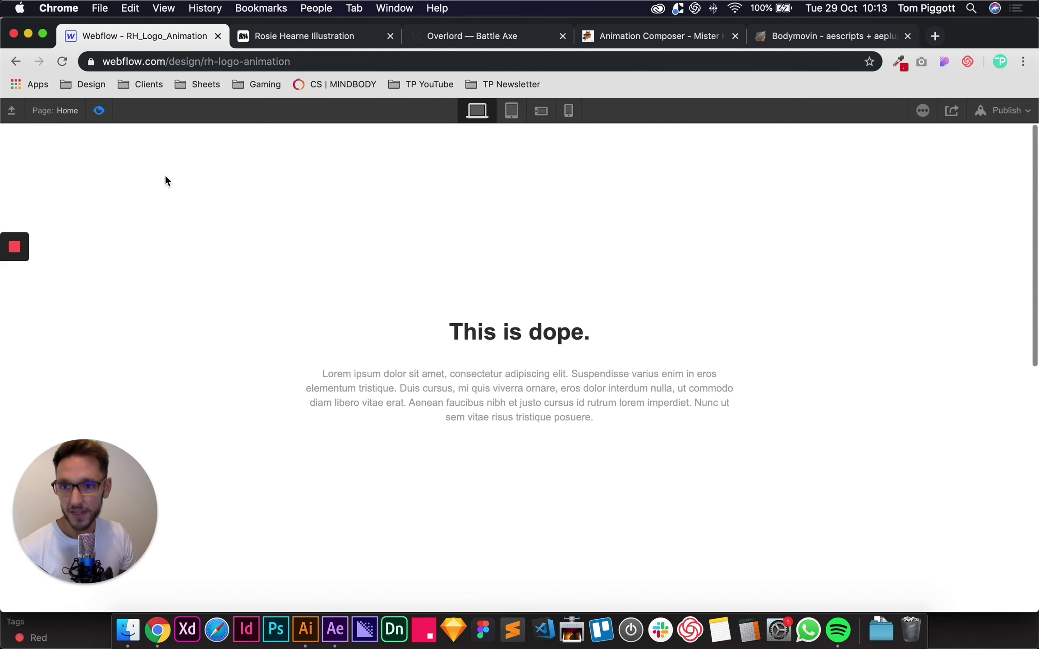
left_click(99, 114)
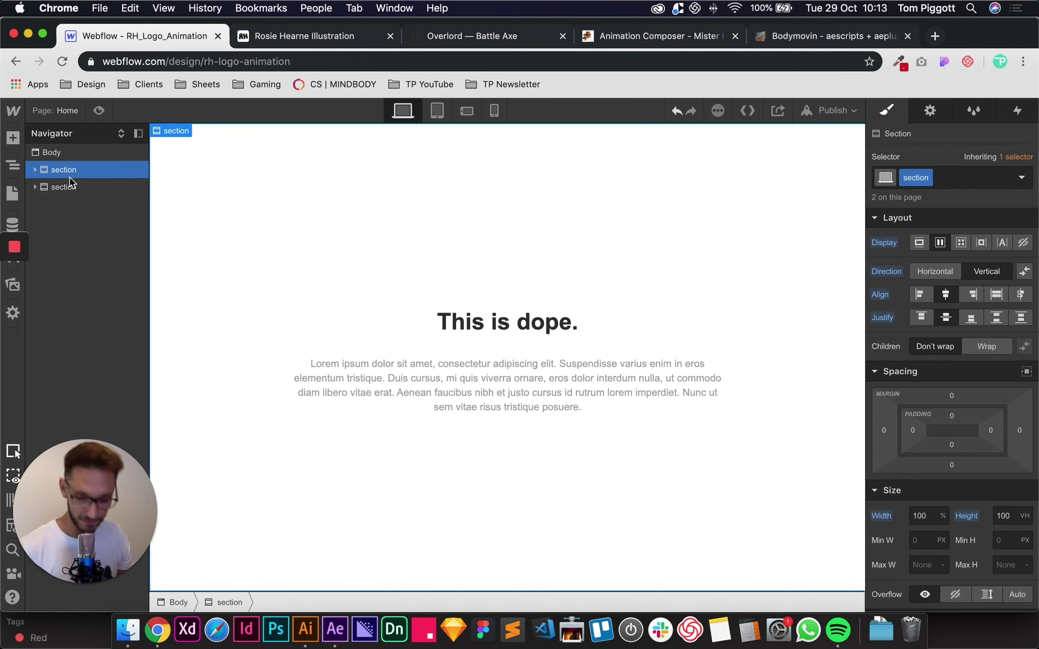
Duplicate the white section and move one copy below the grey alternate section.
key("super+v")
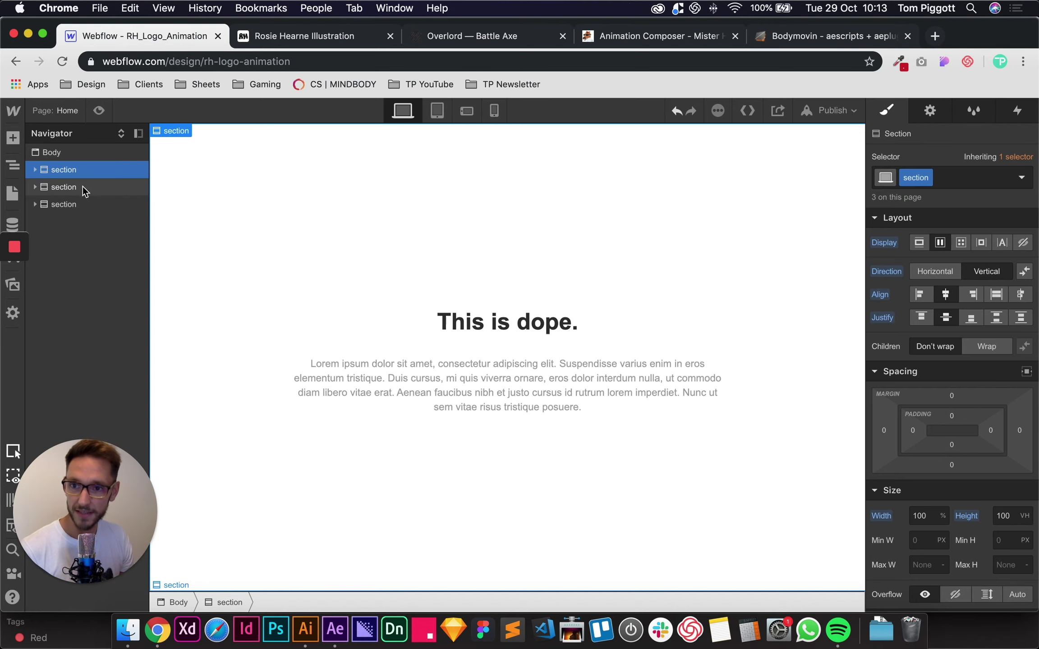
scroll(356, 234, "down", 5)
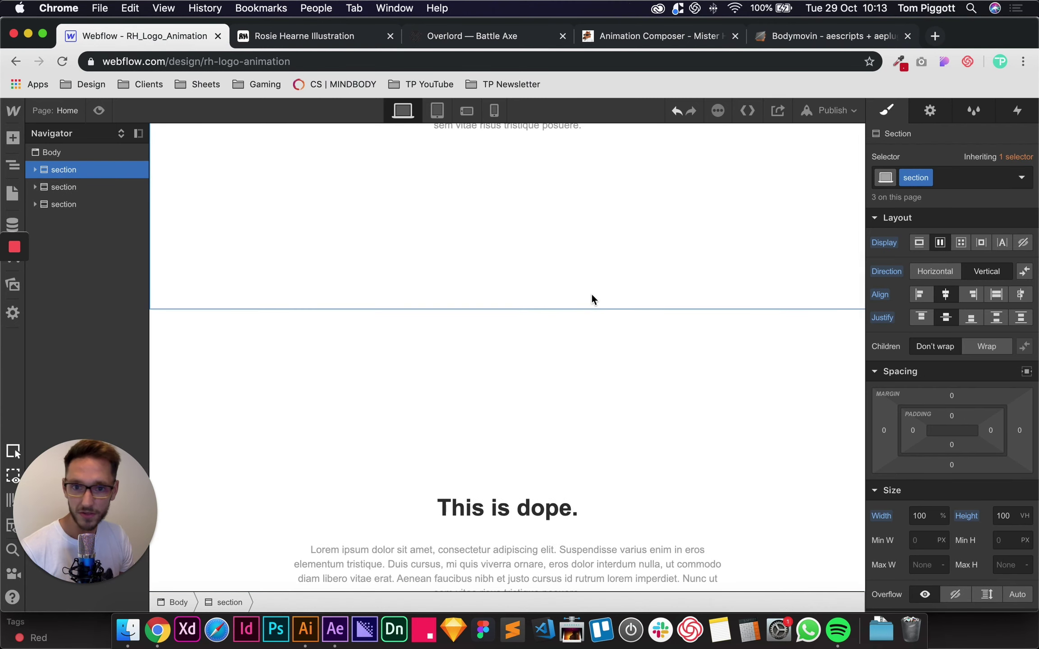
scroll(568, 296, "down", 7)
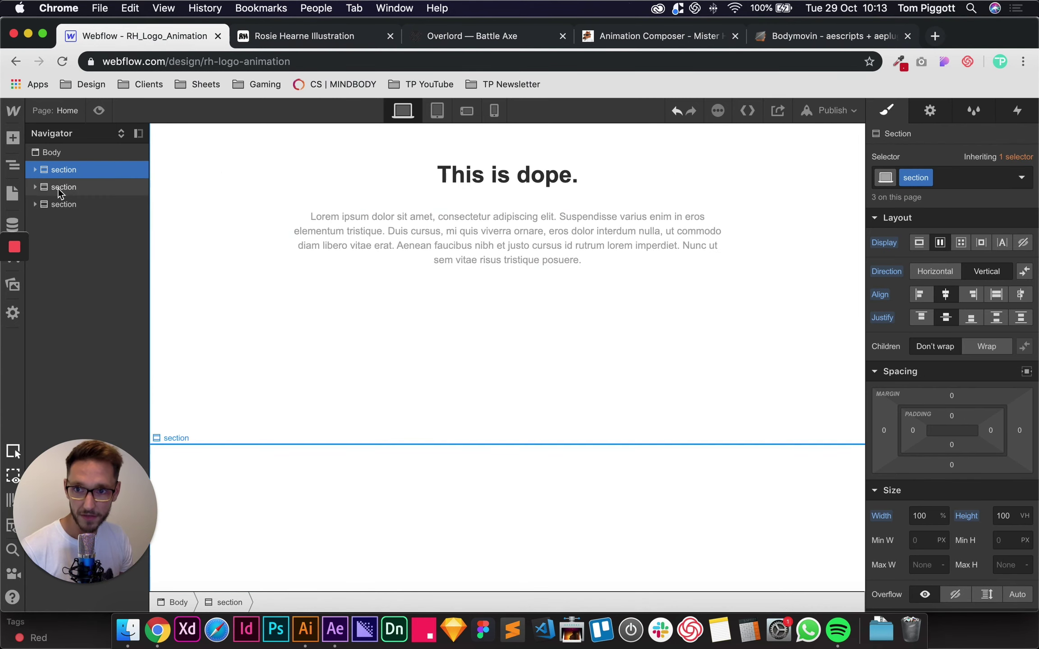
scroll(461, 241, "down", 5)
scroll(461, 241, "up", 6)
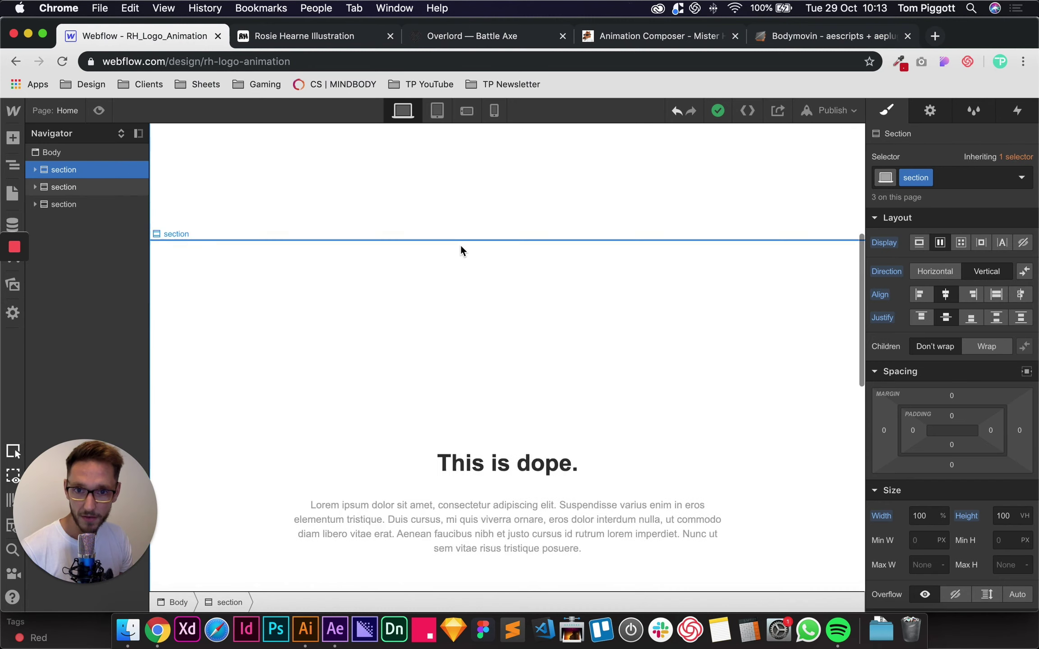
left_click(64, 188)
left_click(61, 204)
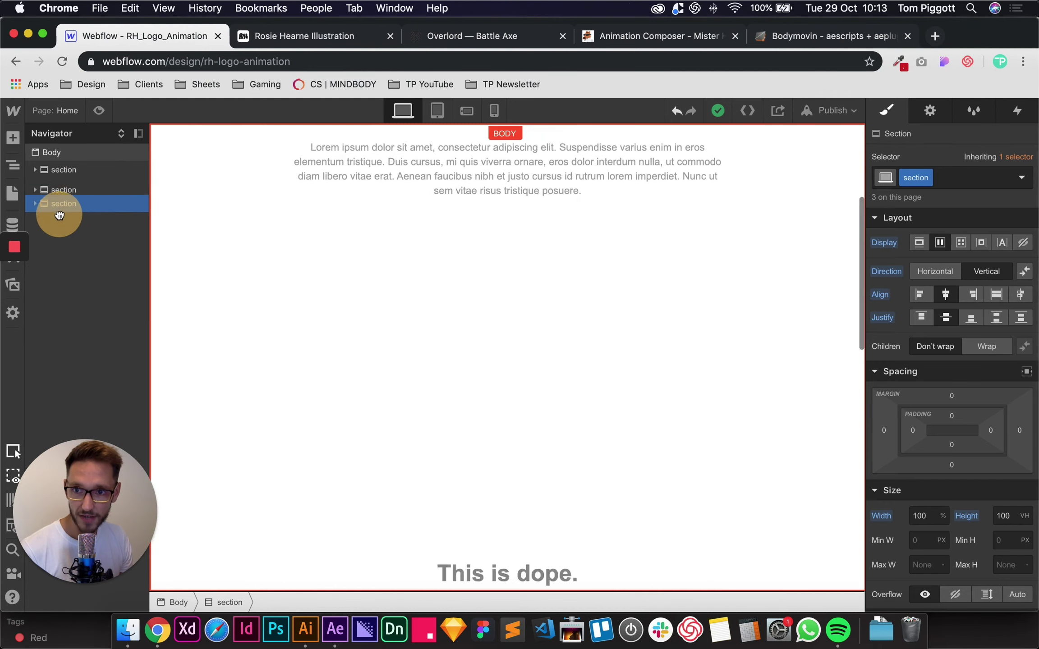
scroll(341, 234, "up", 8)
scroll(485, 301, "down", 8)
scroll(486, 306, "down", 8)
scroll(486, 307, "up", 8)
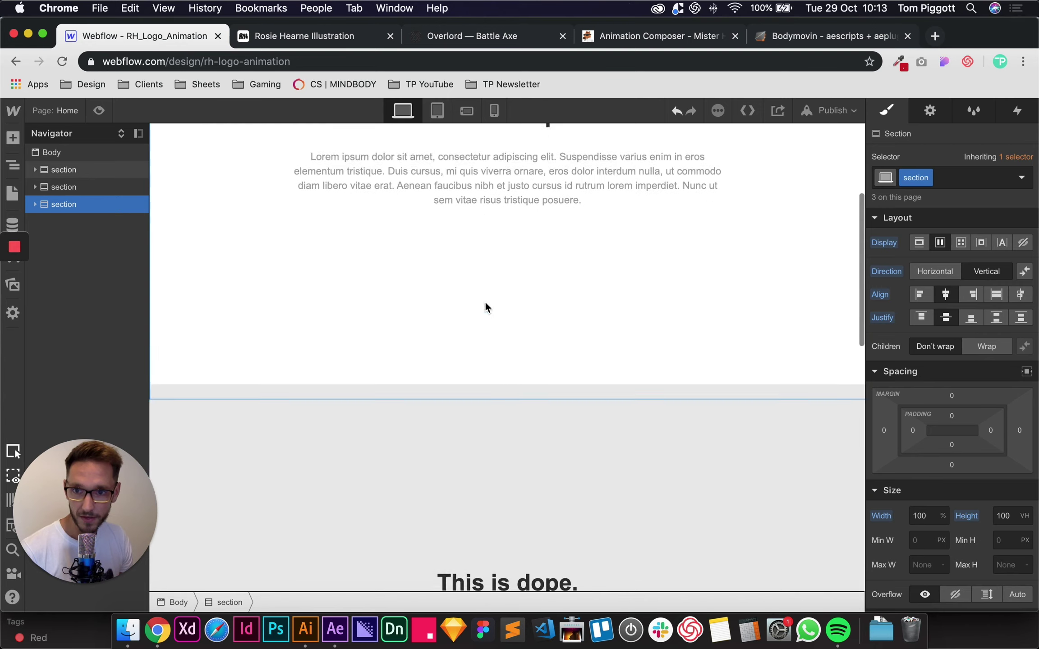
Duplicate the grey alternate section and move one copy to the end of the page.
left_click(69, 187)
key("ctrl+c")
key("ctrl+v")
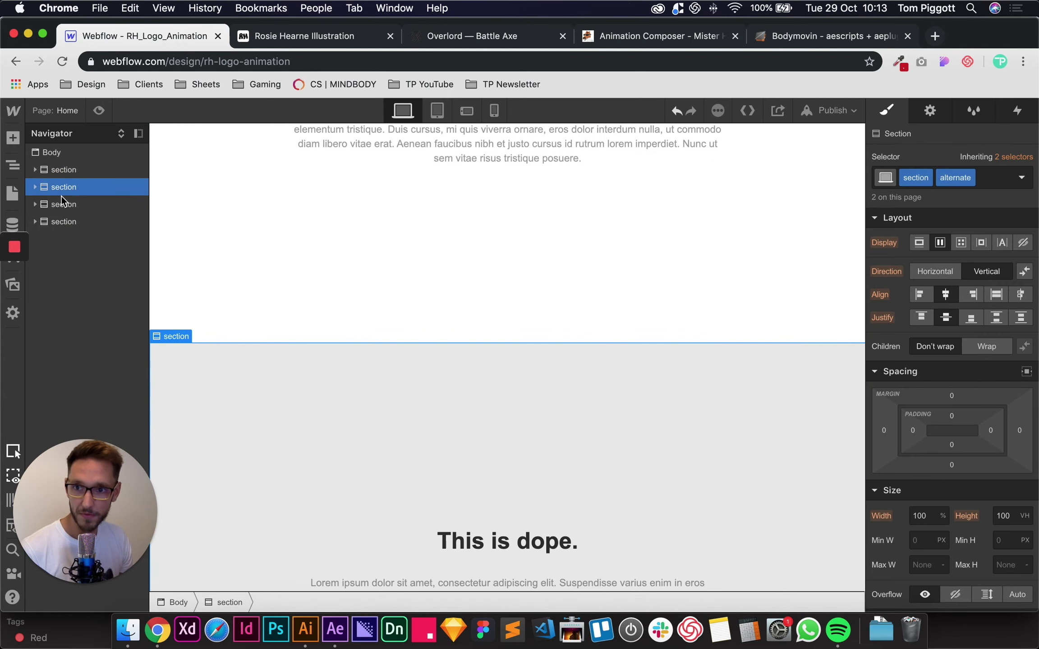
left_click(63, 223)
Preview the page with its four alternating sections and return to the designer.
left_click(99, 111)
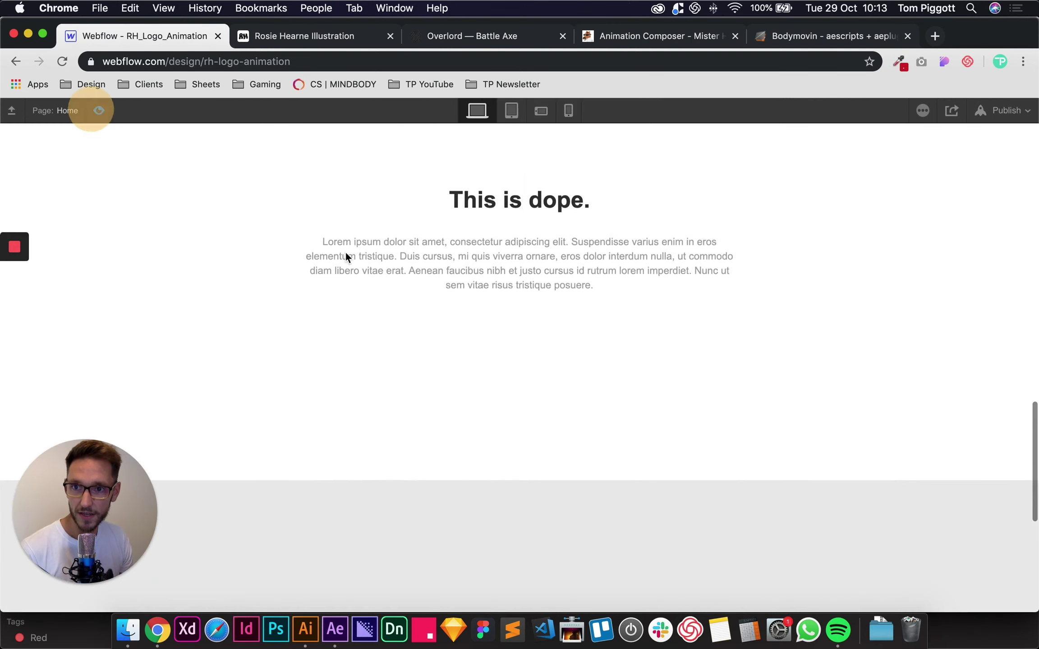
scroll(489, 346, "up", 10)
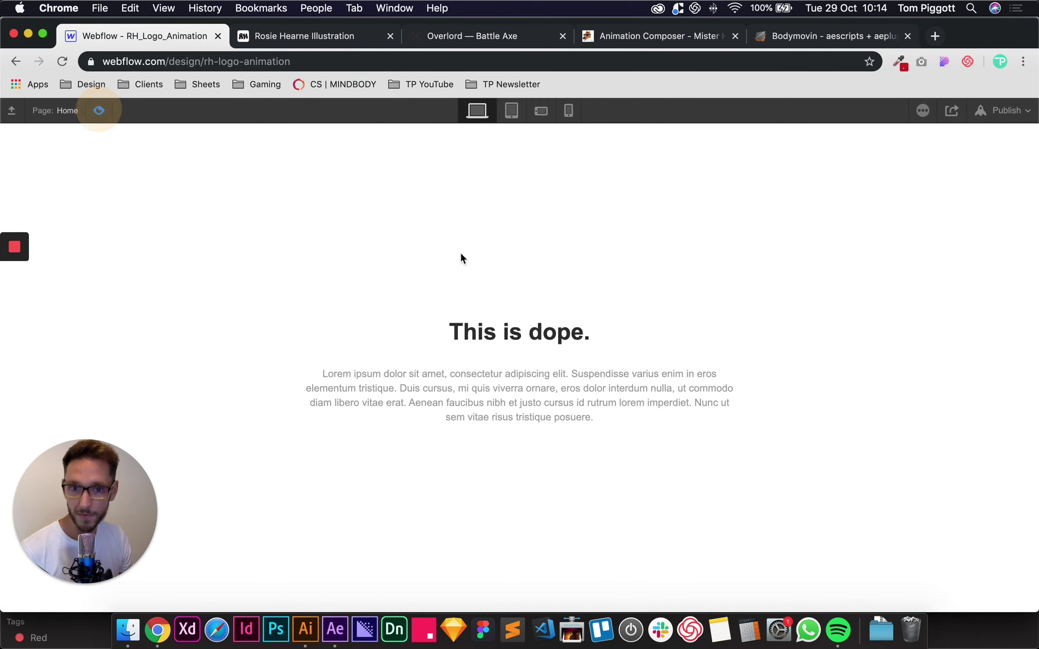
key("super+shift+p")
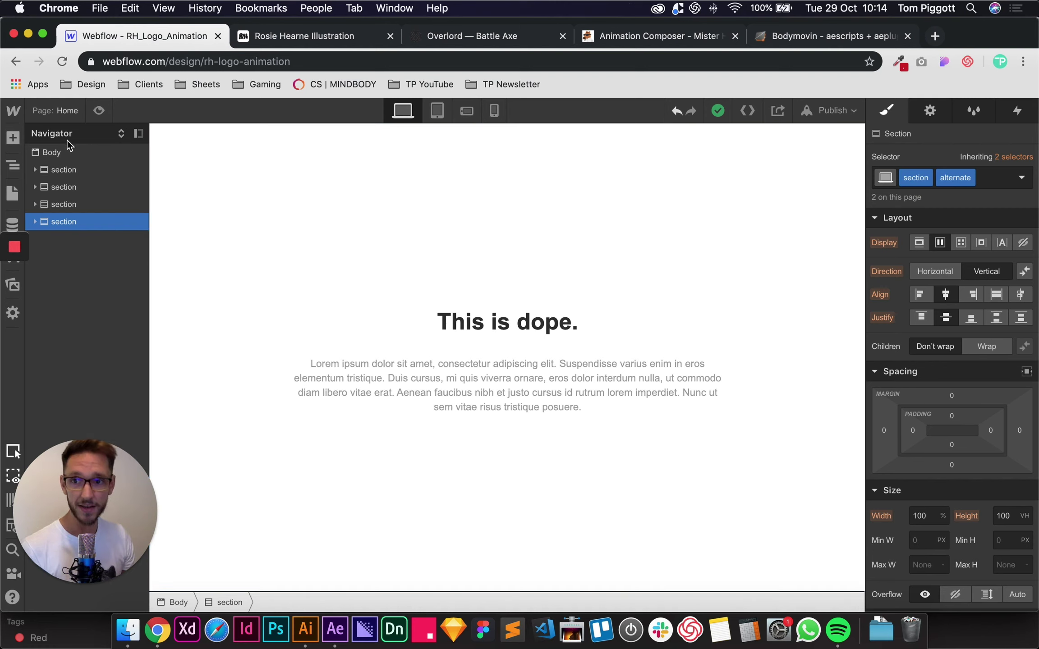
left_click_drag(104, 483, 152, 447)
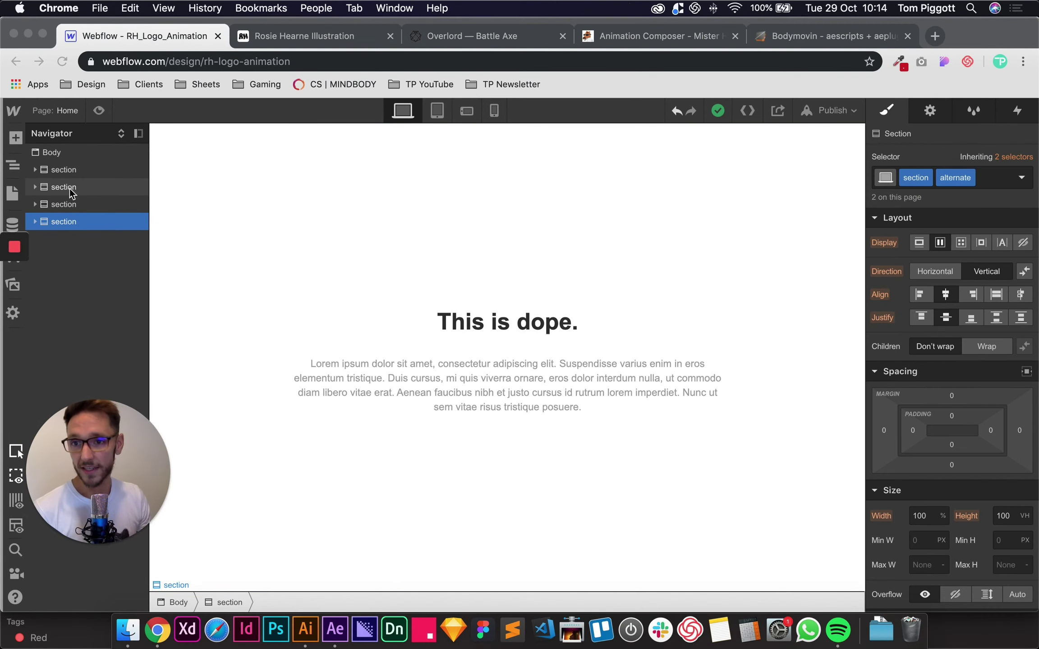
Add a Div Block directly inside the Body and give it the class animation_container.
left_click(64, 150)
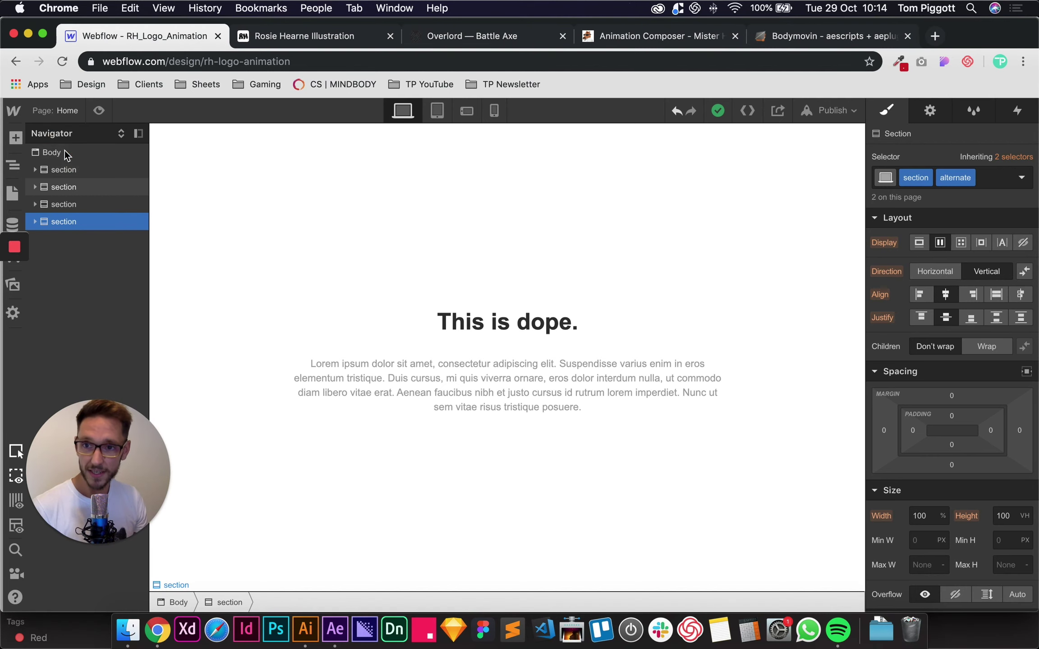
left_click(64, 150)
key("super+e")
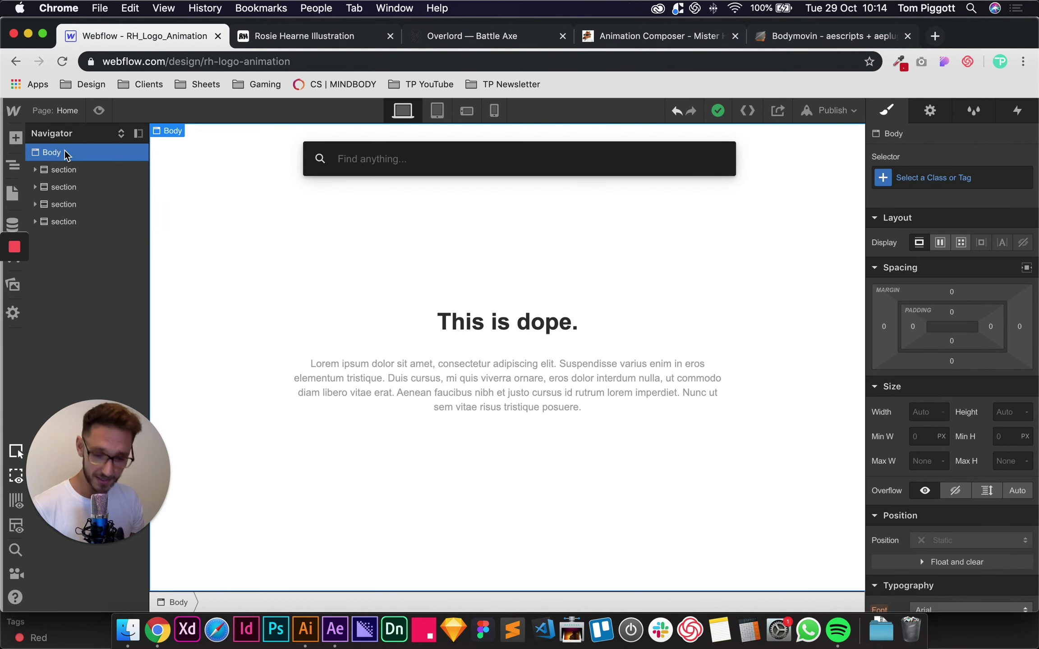
type("div")
key("Return")
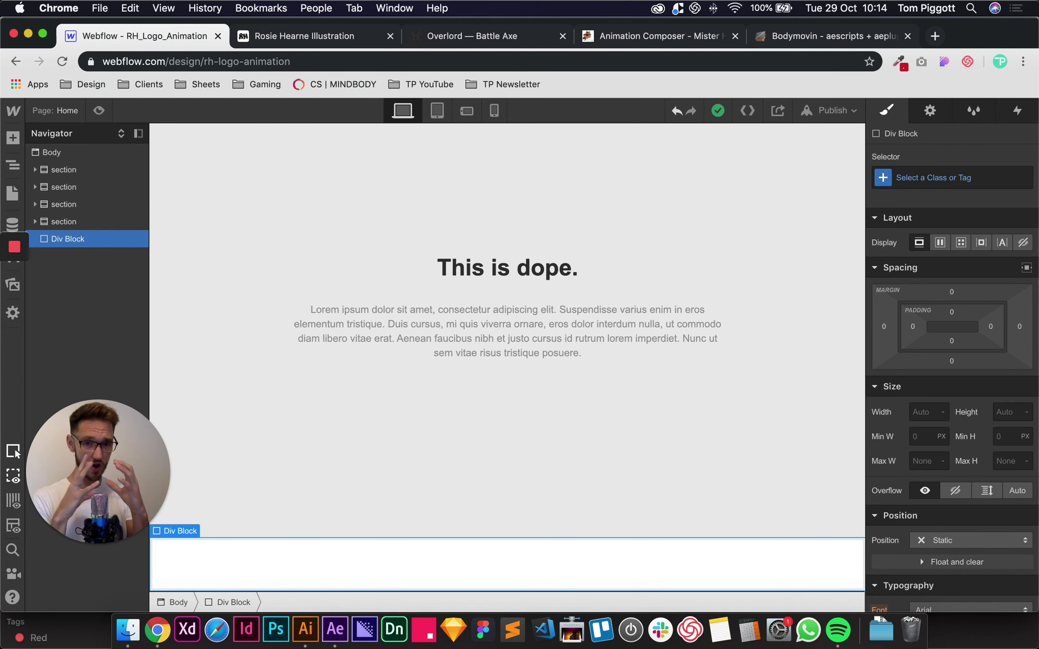
left_click(942, 174)
type("animation_c")
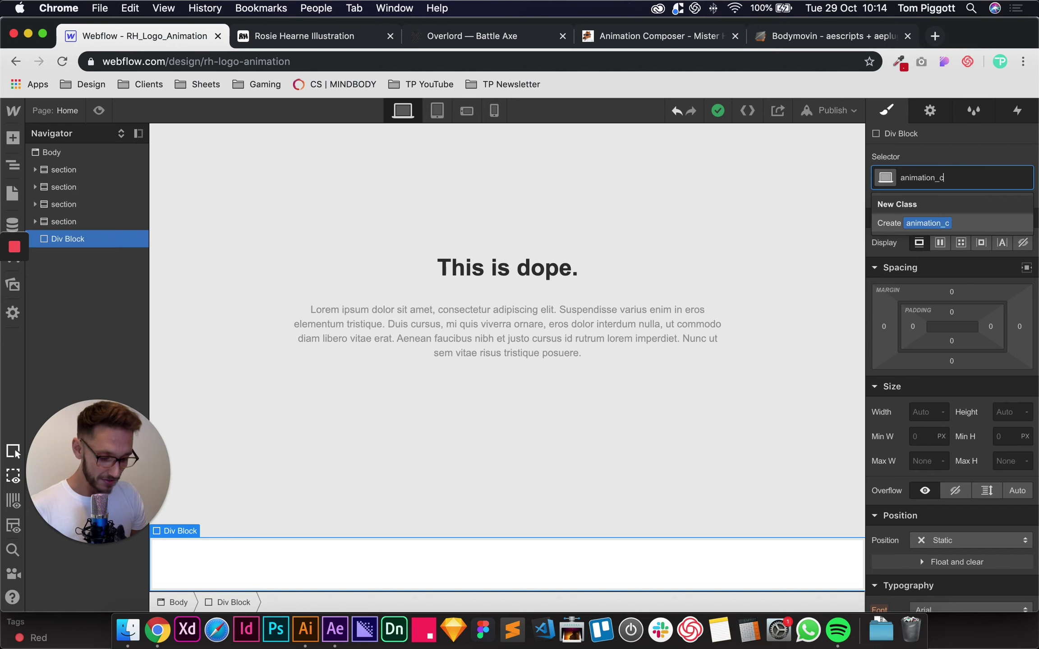
type("ontainer")
key("Return")
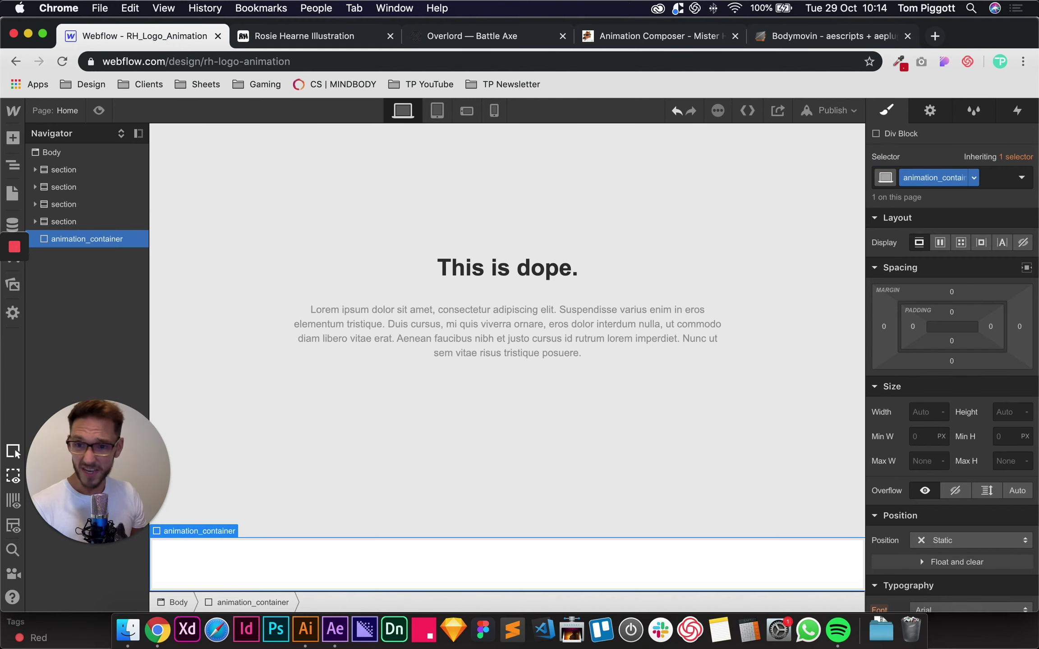
Set the width and height of animation_container to 70 px each.
left_click(921, 410)
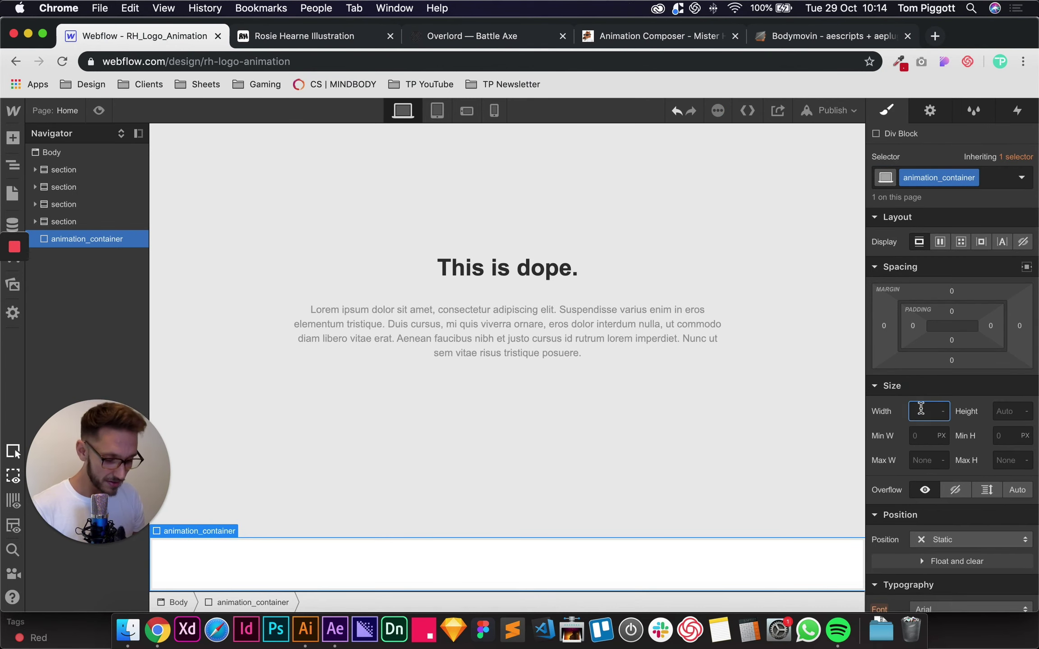
type("70")
key("Tab")
type("70")
key("Tab")
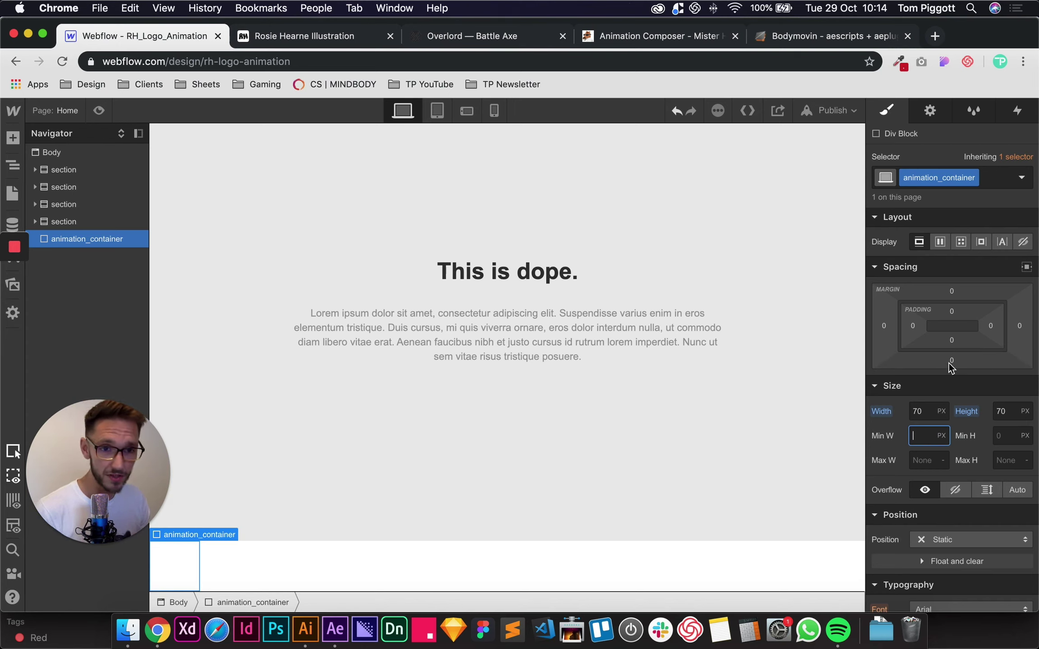
Set the position of animation_container to Fixed and anchor it to the page's bottom-left corner with 0% offsets.
scroll(966, 461, "down", 4)
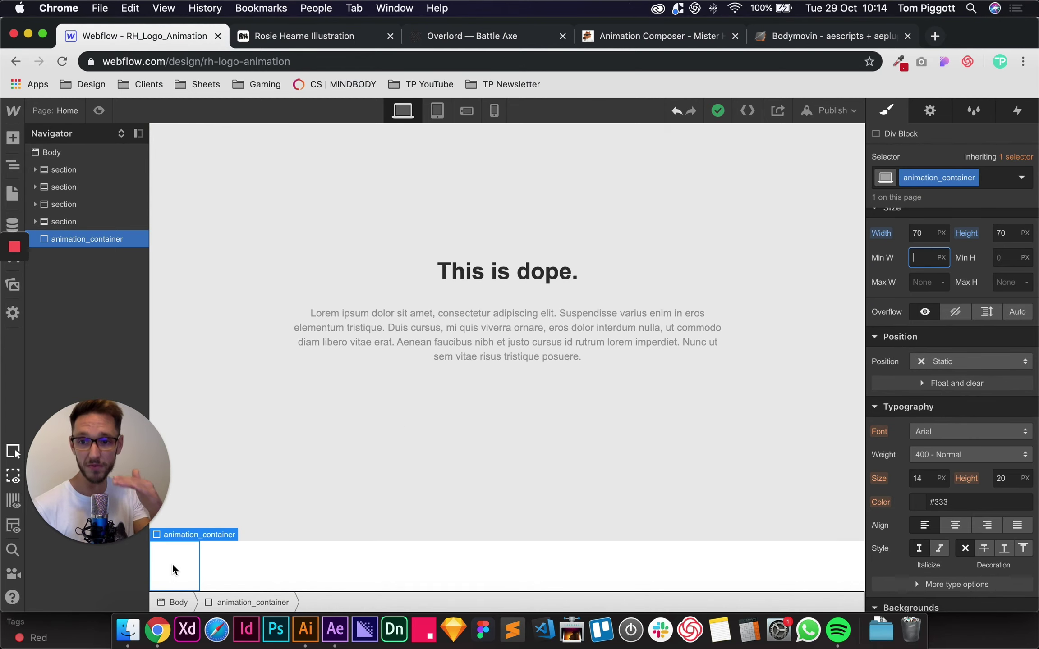
scroll(305, 364, "down", 2)
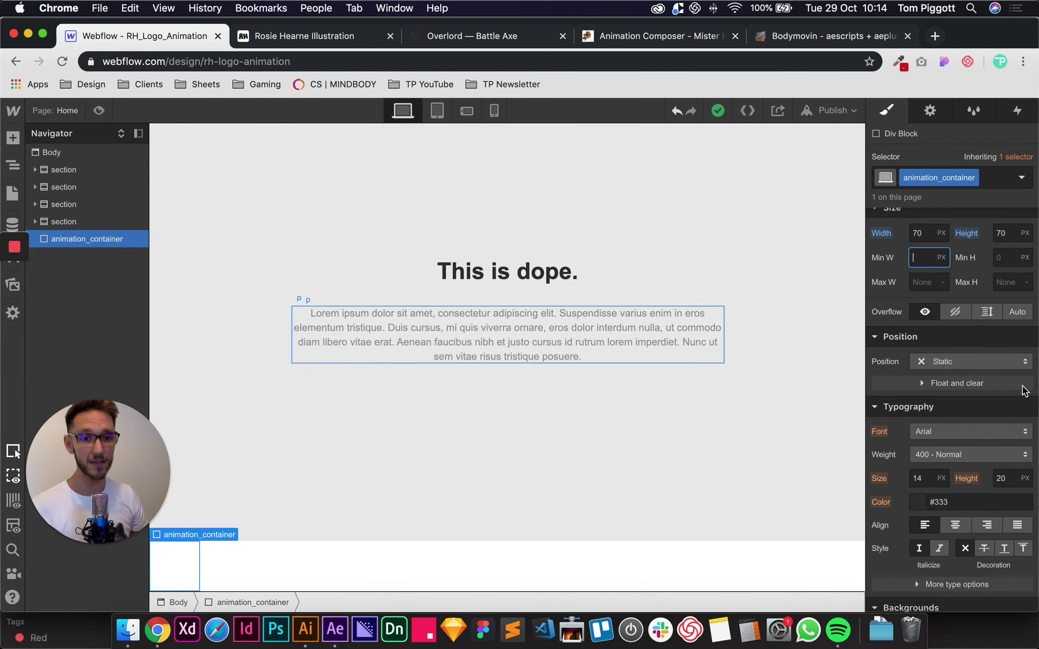
left_click(949, 360)
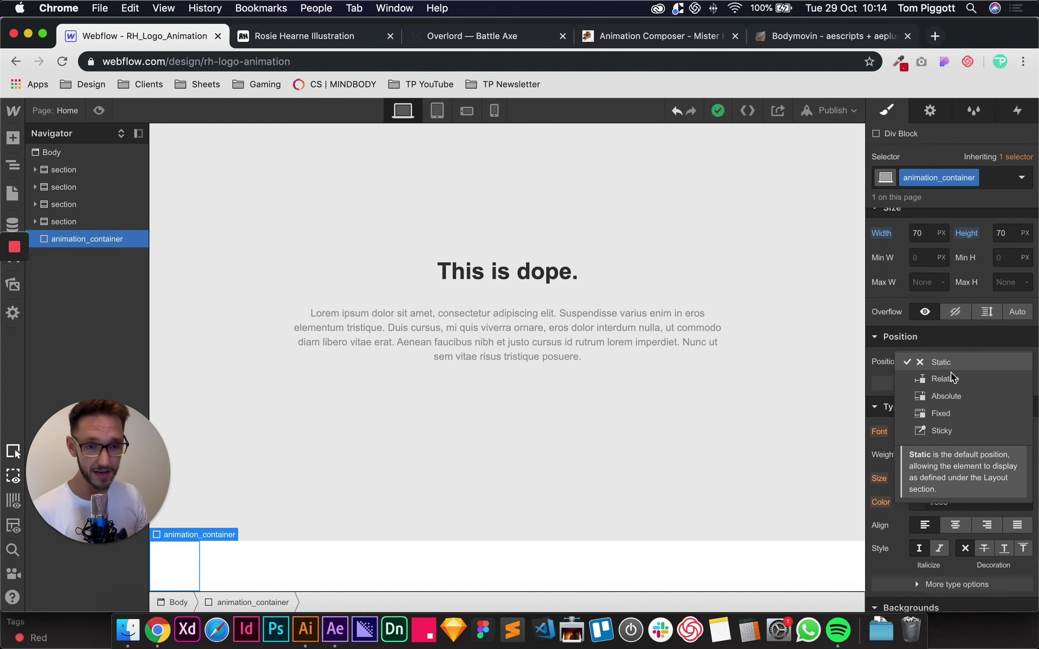
left_click(961, 411)
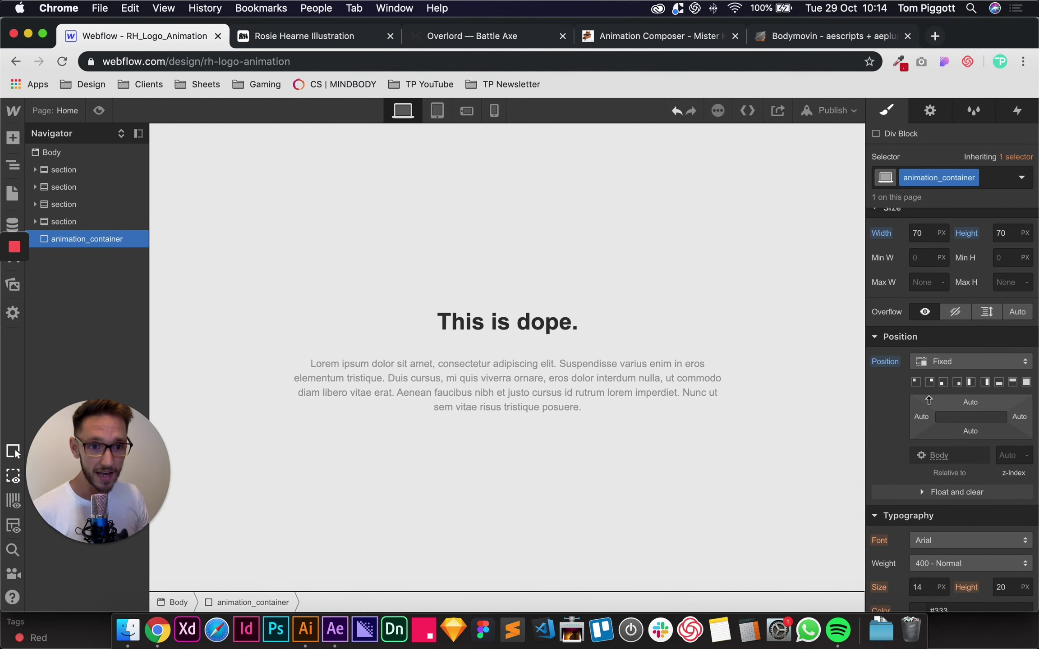
left_click(944, 383)
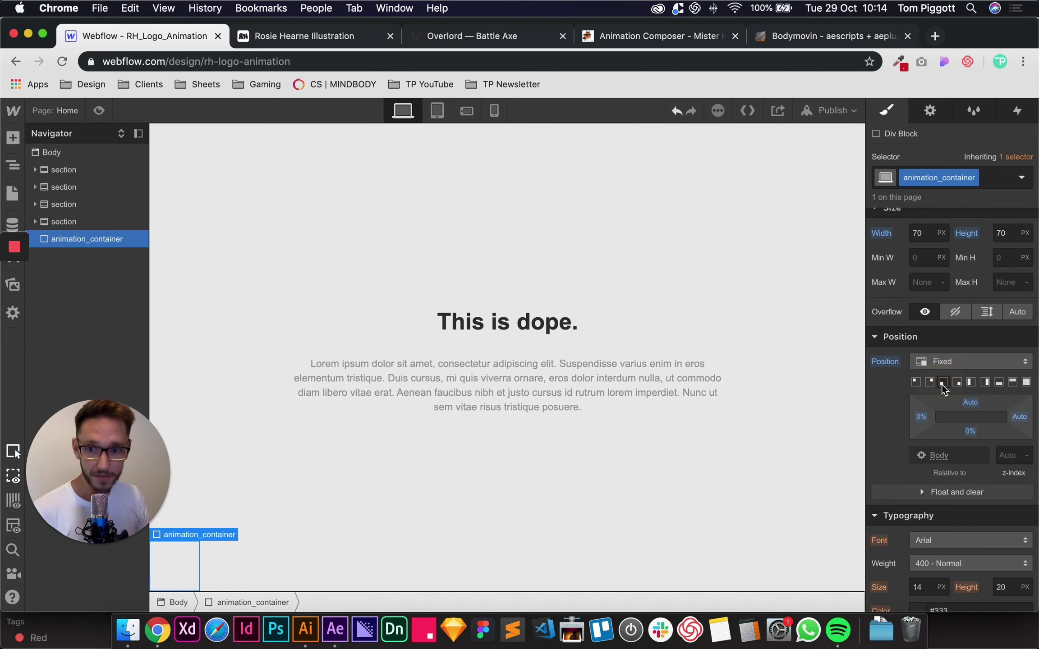
Give animation_container a black background color.
scroll(942, 451, "down", 5)
scroll(942, 456, "down", 5)
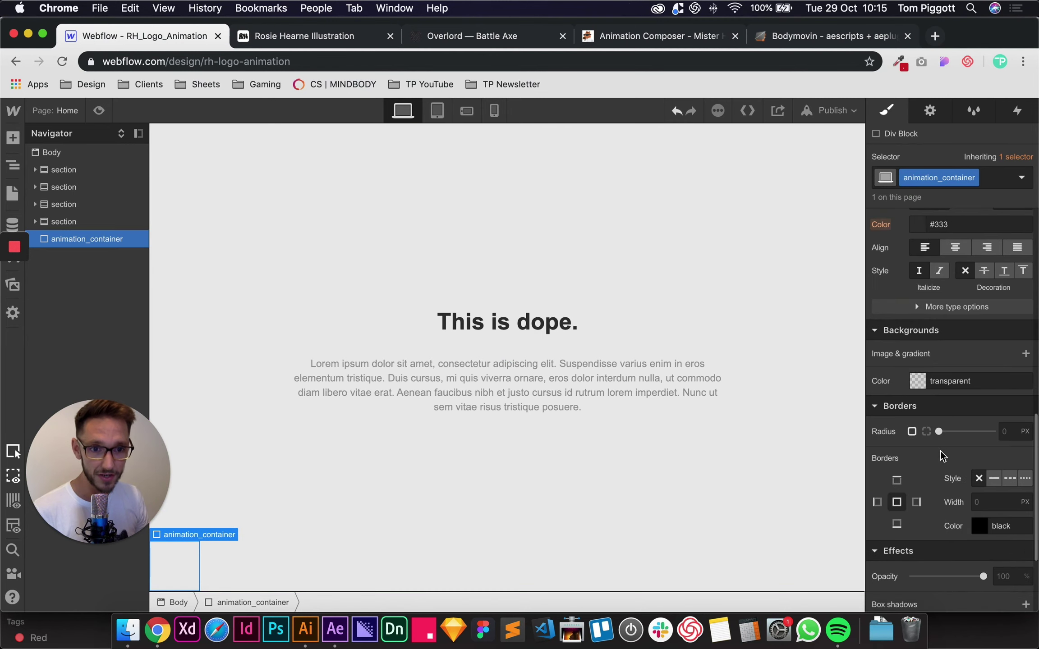
left_click(924, 383)
left_click(921, 325)
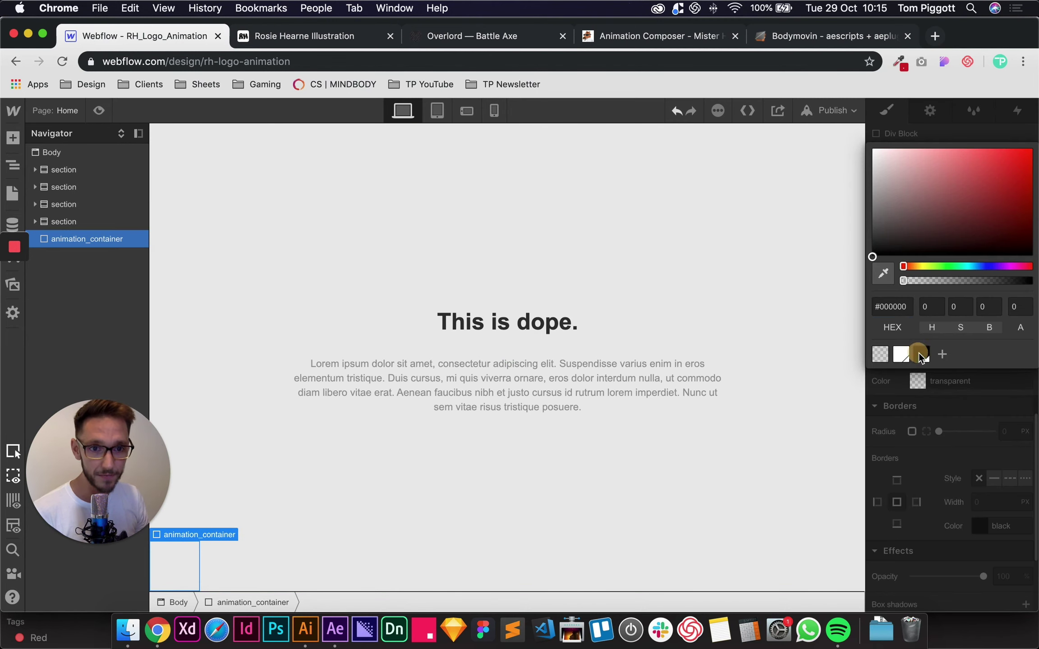
Preview the page to check how the fixed container behaves while scrolling through the sections, and return to the designer.
left_click(96, 110)
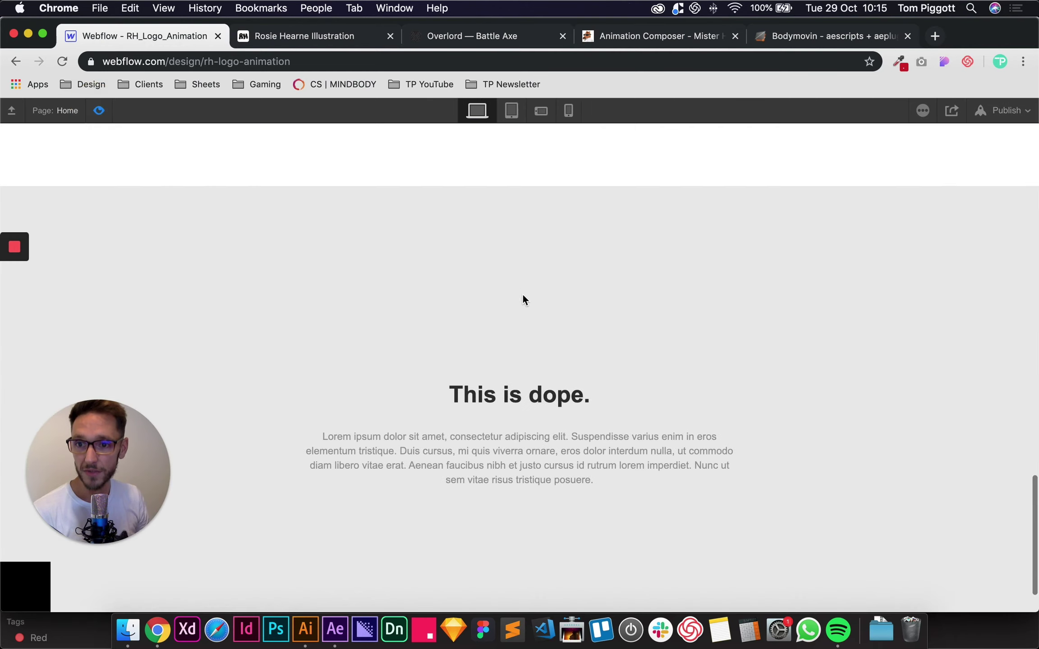
scroll(522, 293, "down", 3)
left_click(80, 441)
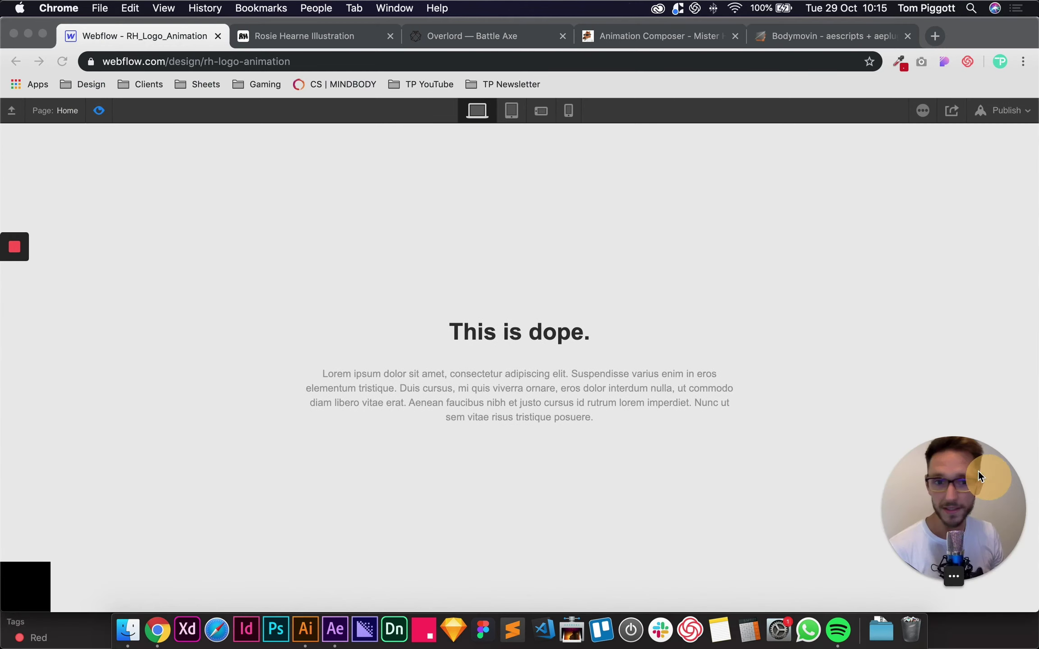
scroll(383, 476, "down", 10)
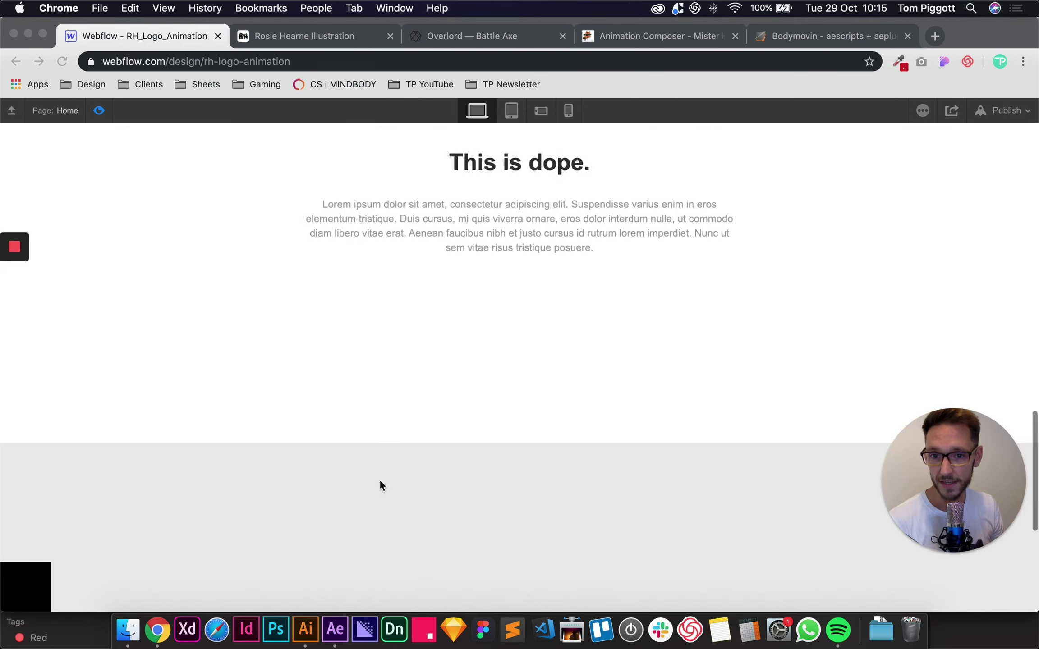
scroll(380, 477, "up", 15)
scroll(388, 482, "down", 10)
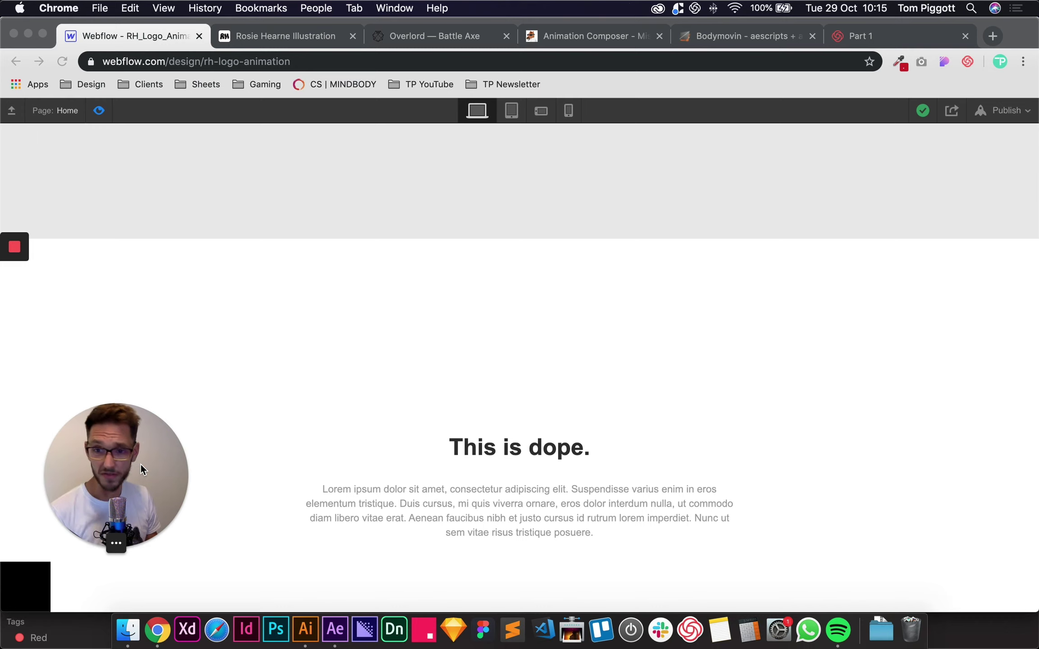
left_click_drag(133, 464, 856, 461)
scroll(384, 426, "up", 5)
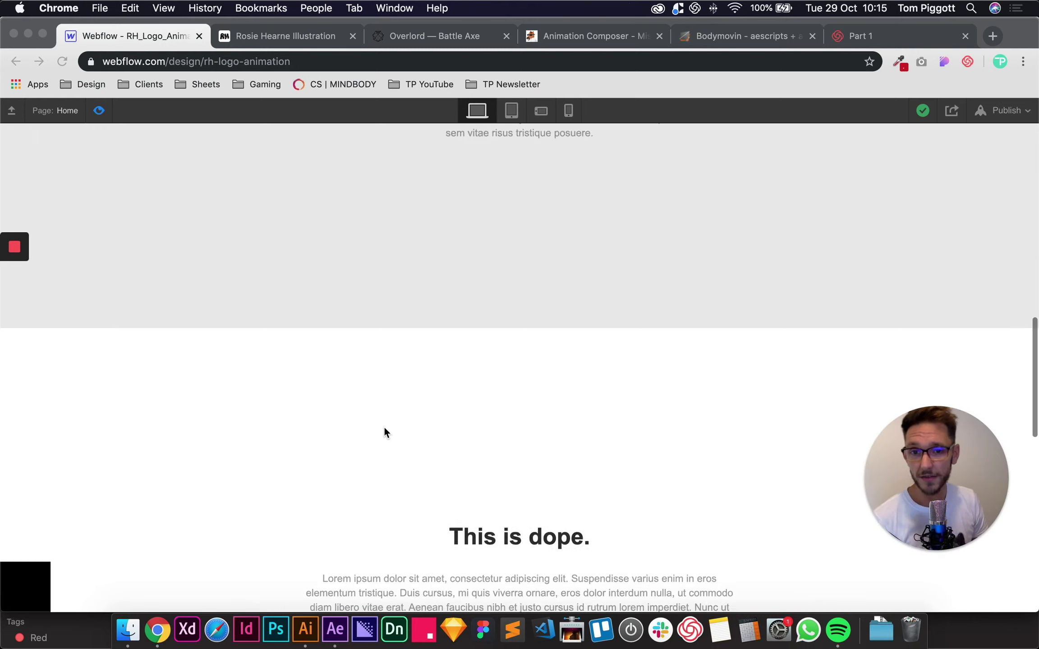
scroll(400, 401, "down", 5)
scroll(400, 402, "down", 5)
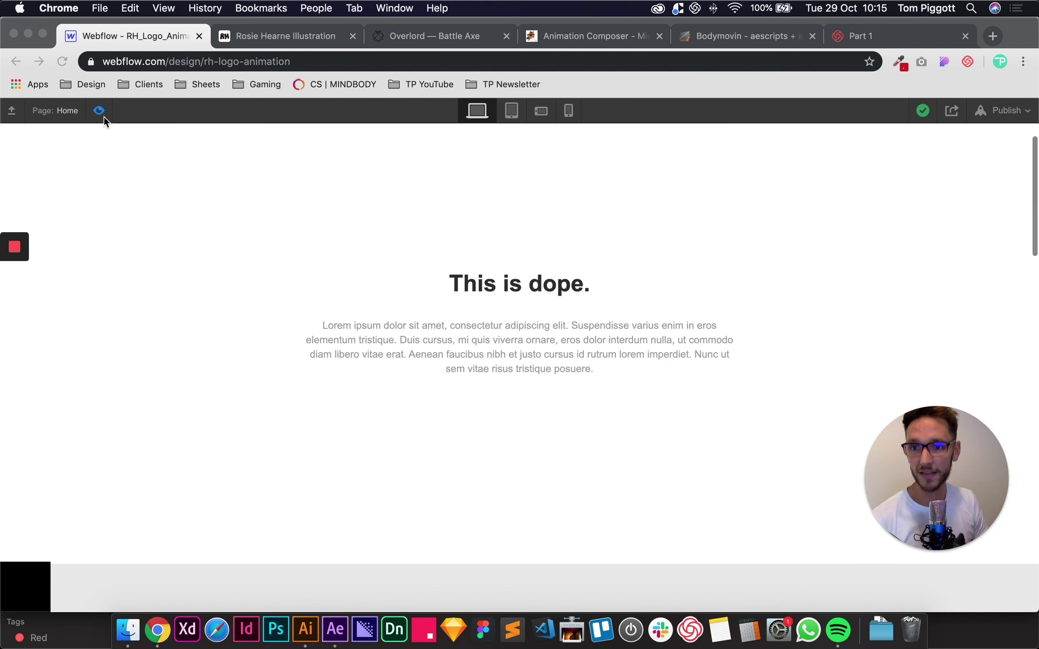
left_click(99, 111)
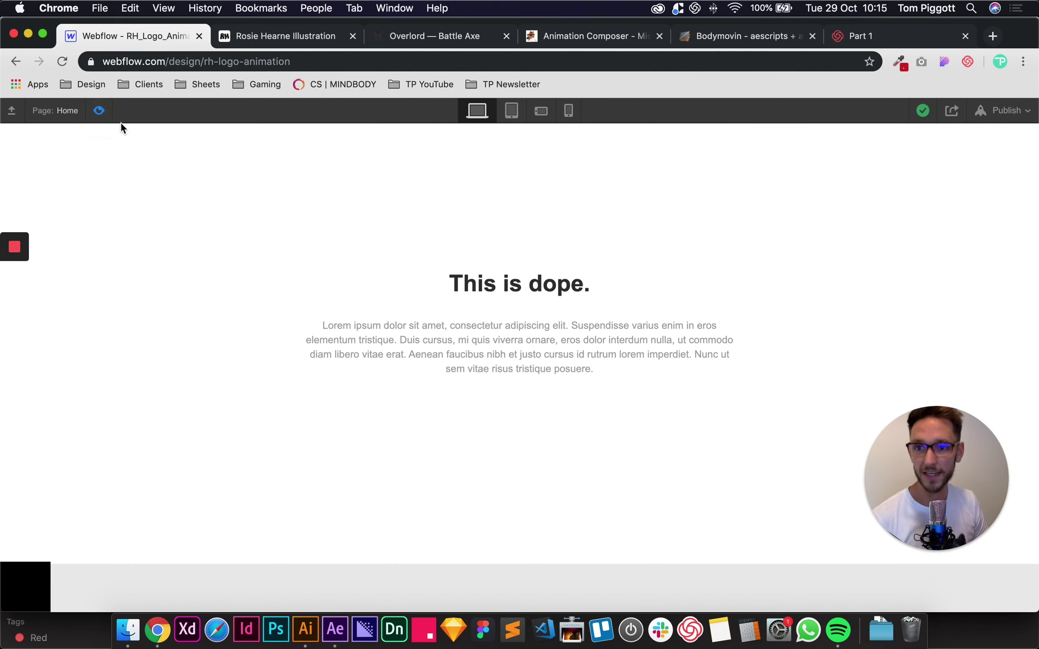
left_click(99, 111)
left_click_drag(958, 509, 104, 451)
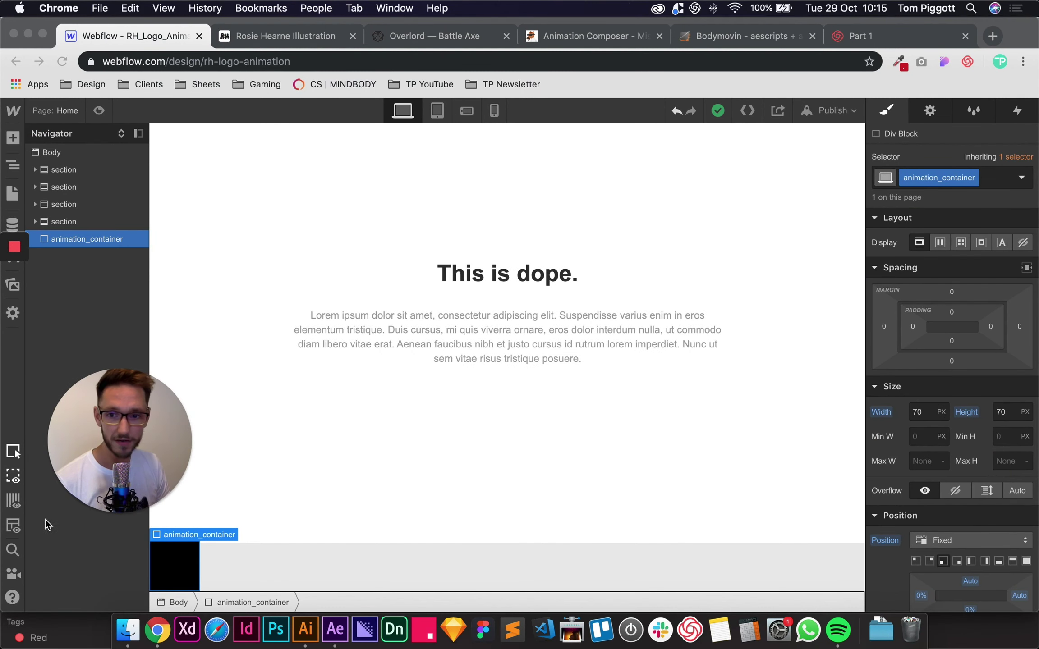
Reset the background color of animation_container to transparent.
scroll(843, 463, "down", 3)
scroll(941, 477, "down", 10)
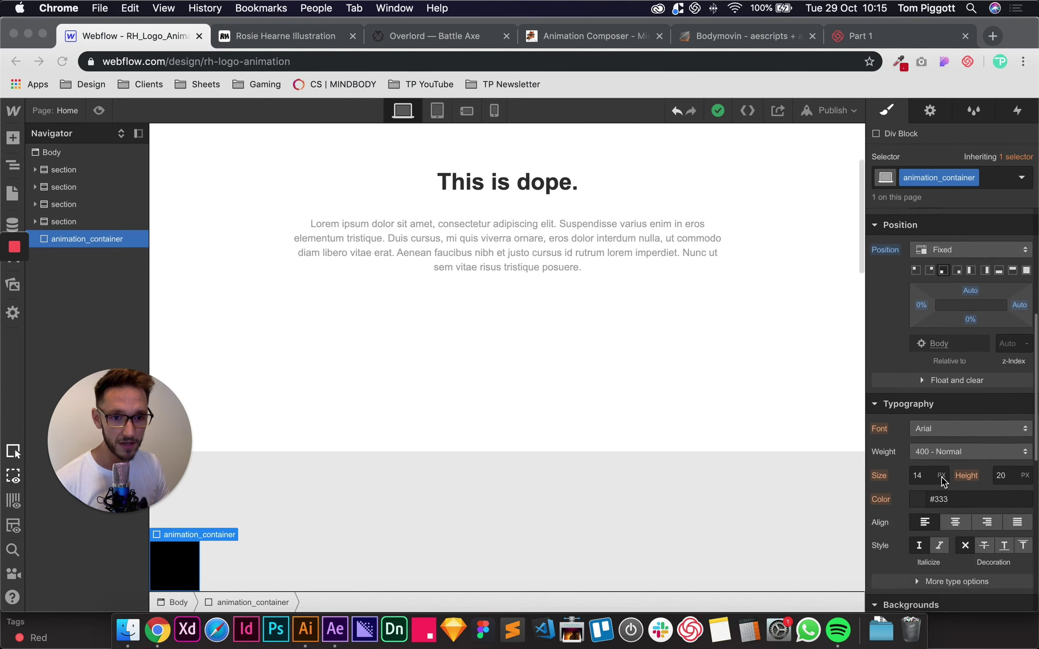
scroll(941, 475, "down", 3)
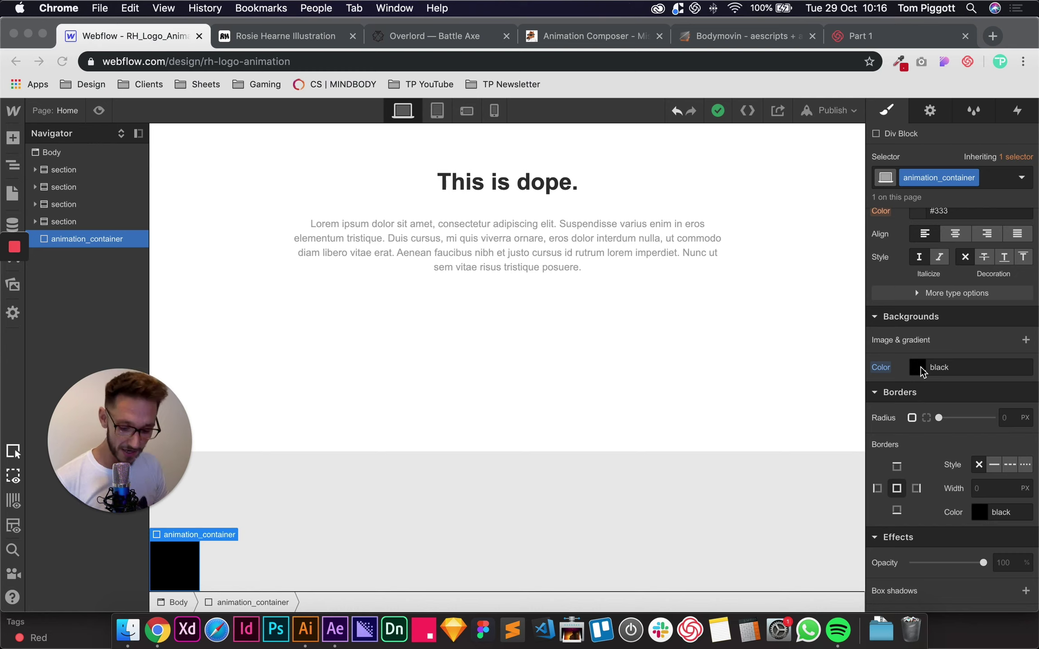
left_click(883, 369)
left_click(883, 369, "alt")
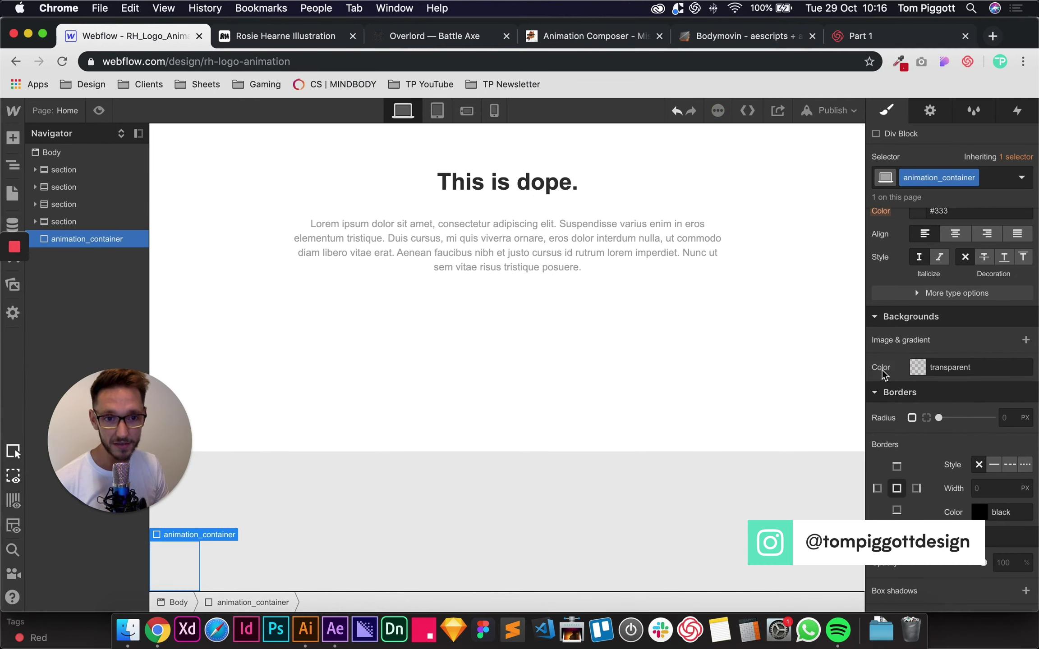
Move animation_container above all the sections as the first element inside the Body.
left_click_drag(111, 453, 78, 521)
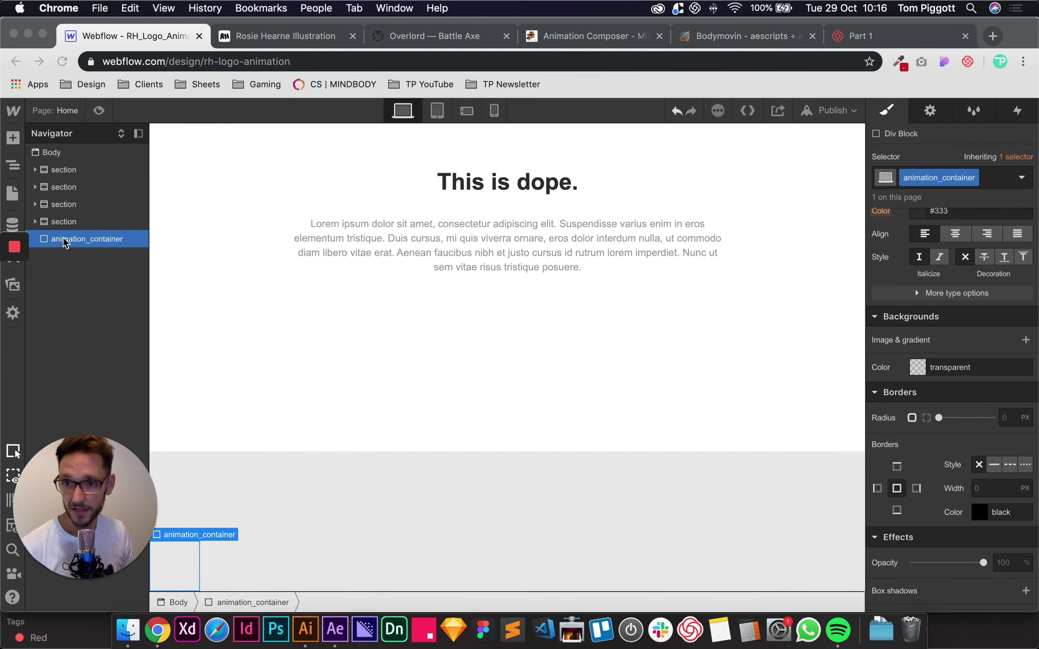
left_click(63, 171)
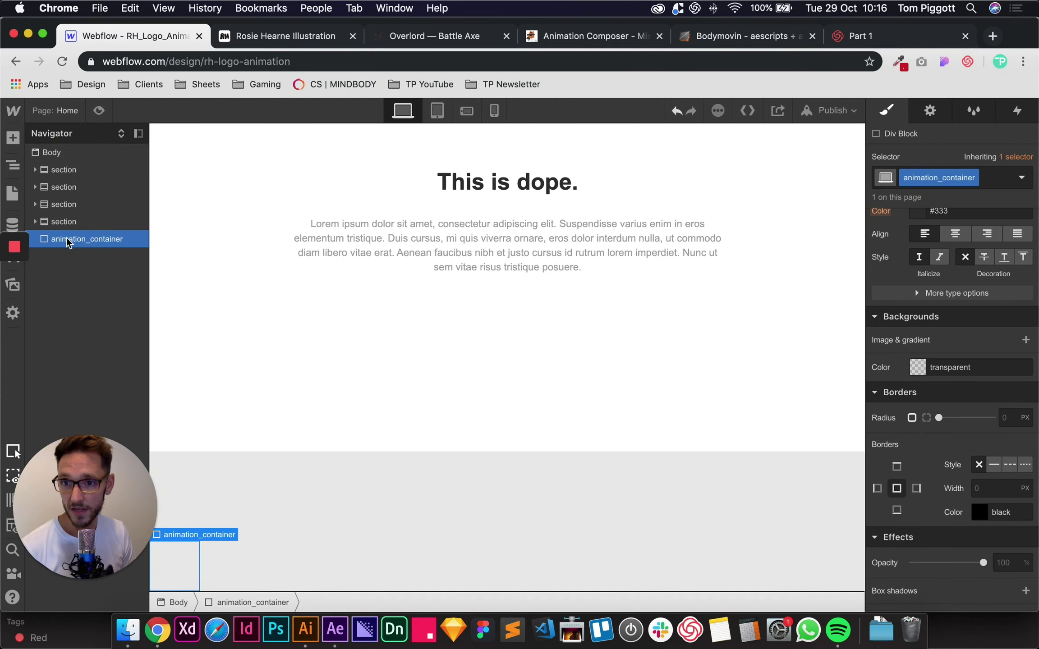
left_click_drag(67, 239, 81, 173)
left_click(81, 174)
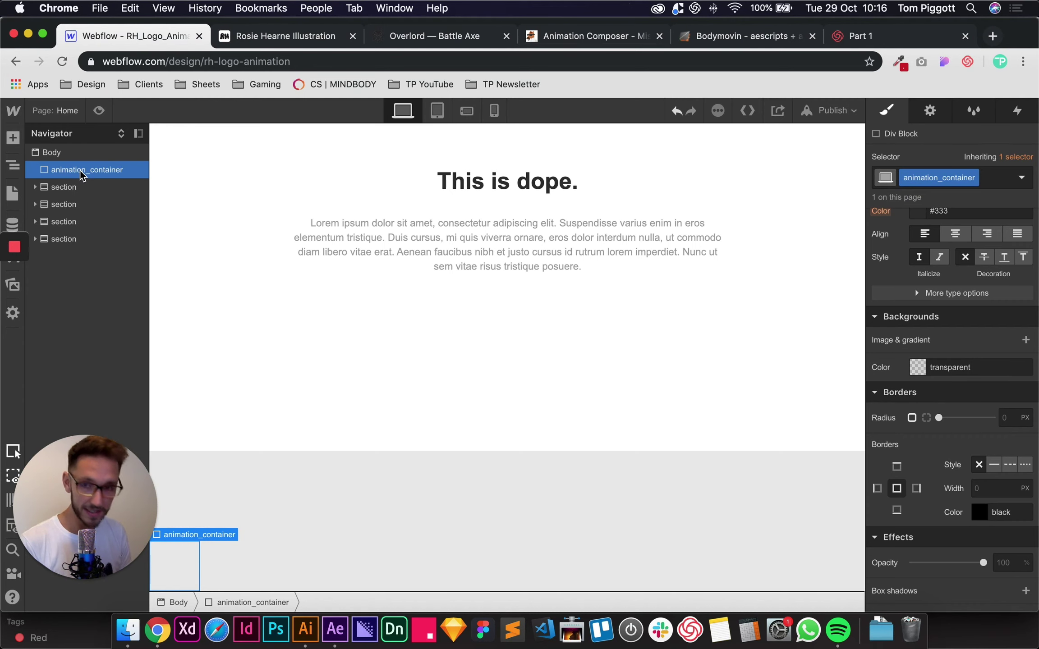
Find the Lottie Animation element with the search term "lot" and add it inside animation_container.
key("super+e")
type("lot")
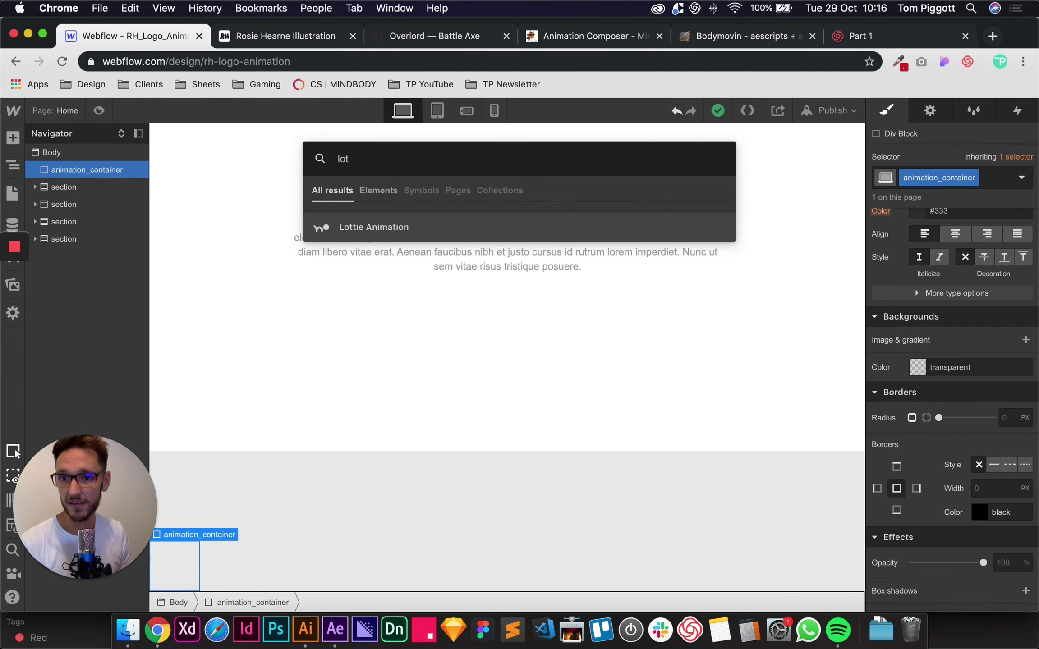
key("Return")
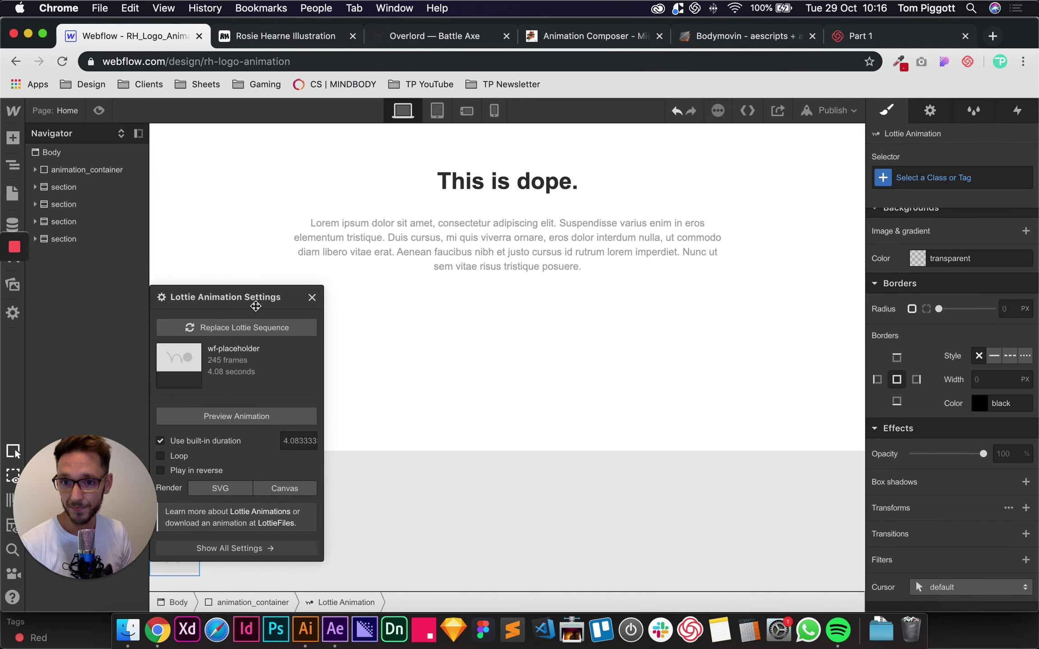
left_click_drag(256, 307, 306, 226)
left_click(284, 249)
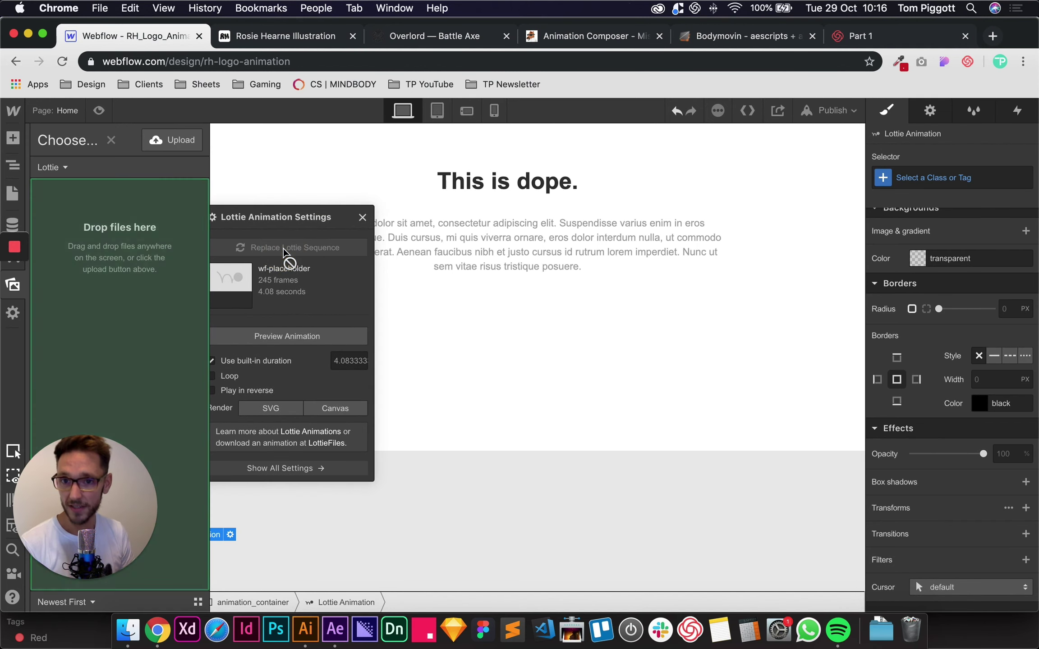
left_click(162, 149)
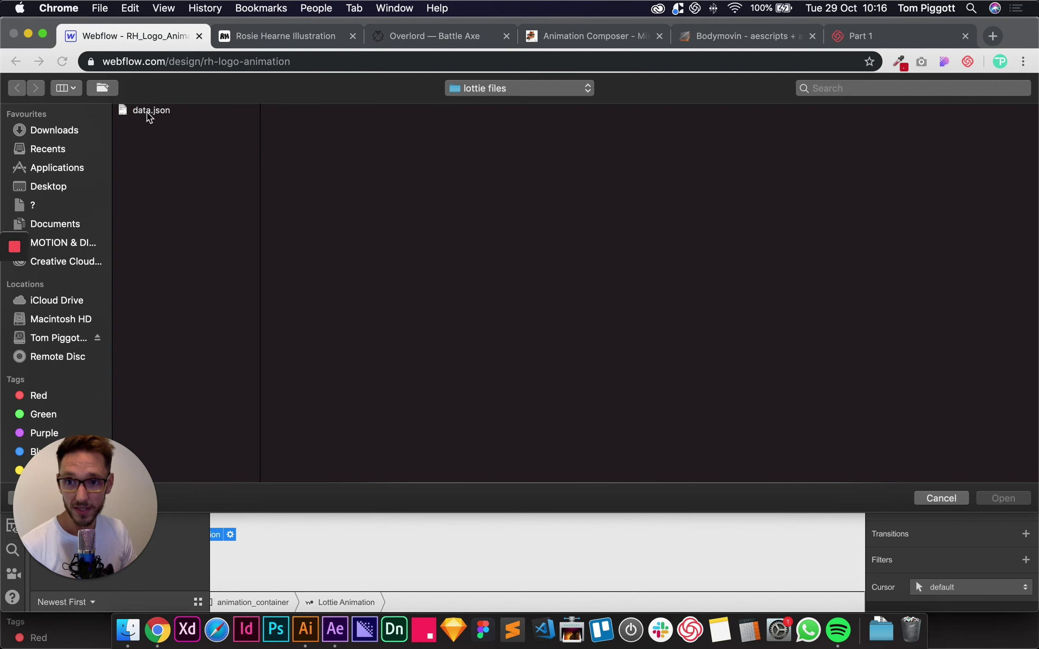
left_click(940, 499)
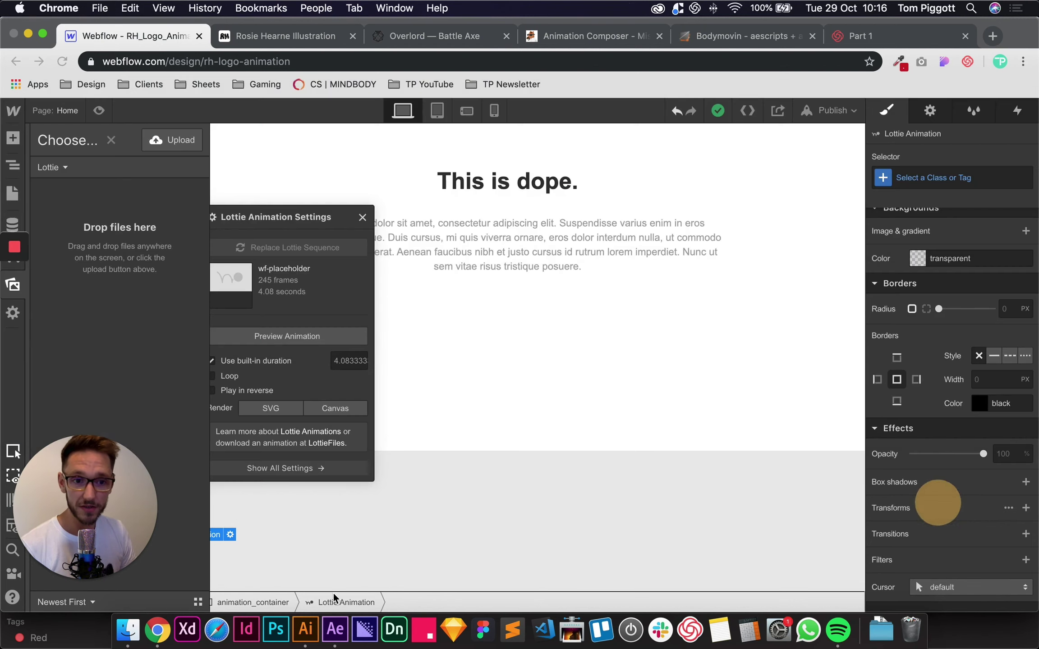
Switch to Finder and rename data.json in the lottie files folder as RH_logo_animation.json.
left_click(127, 629)
left_click(541, 333)
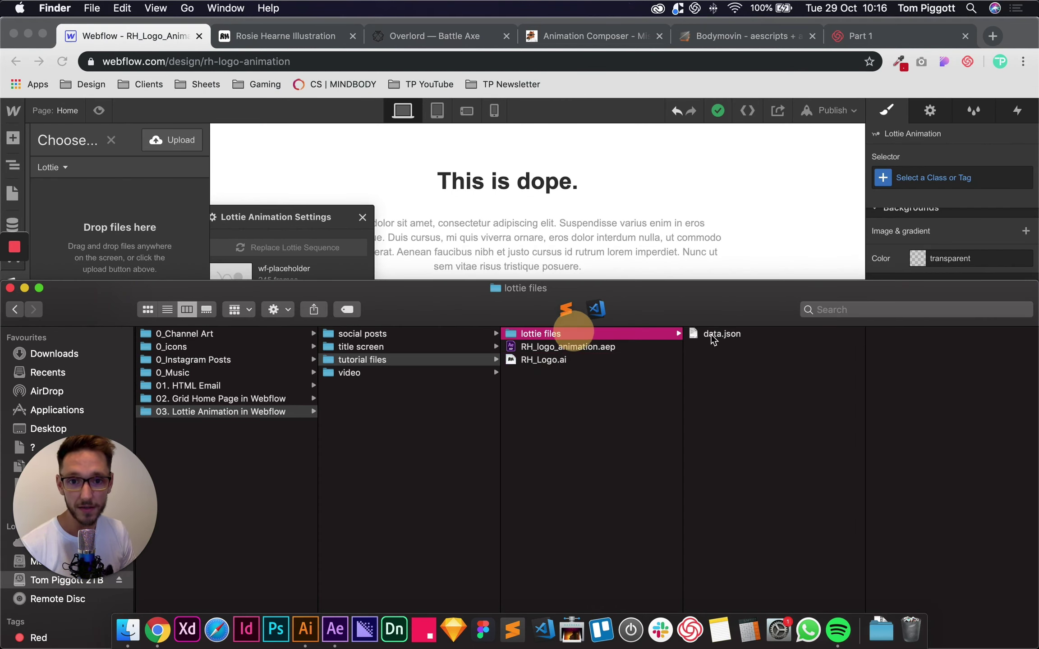
left_click(722, 334)
left_click(730, 335)
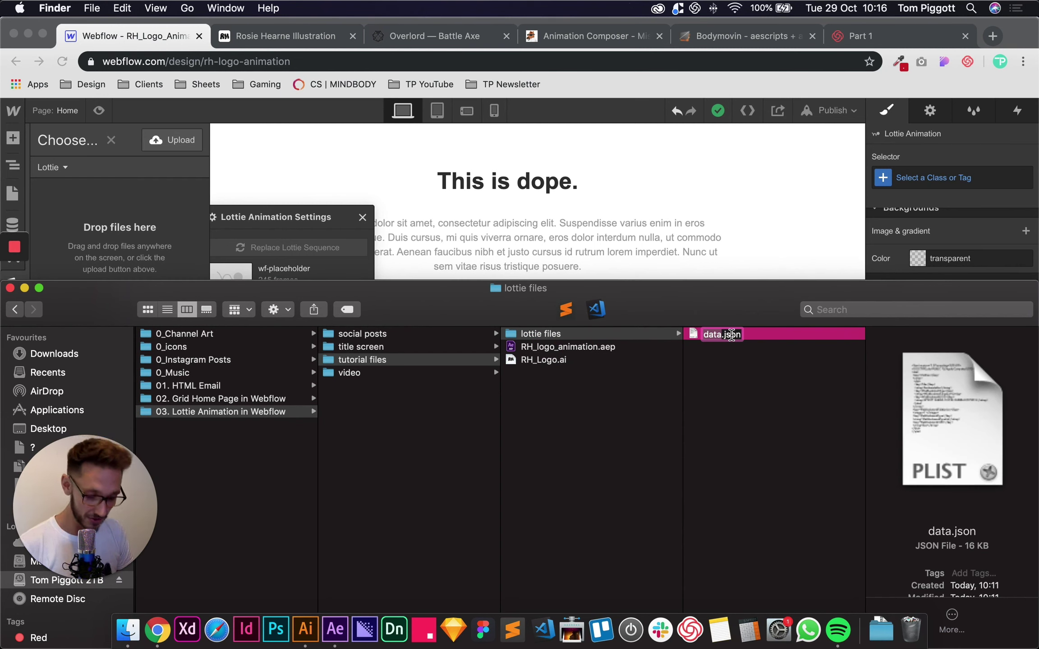
type("RH_")
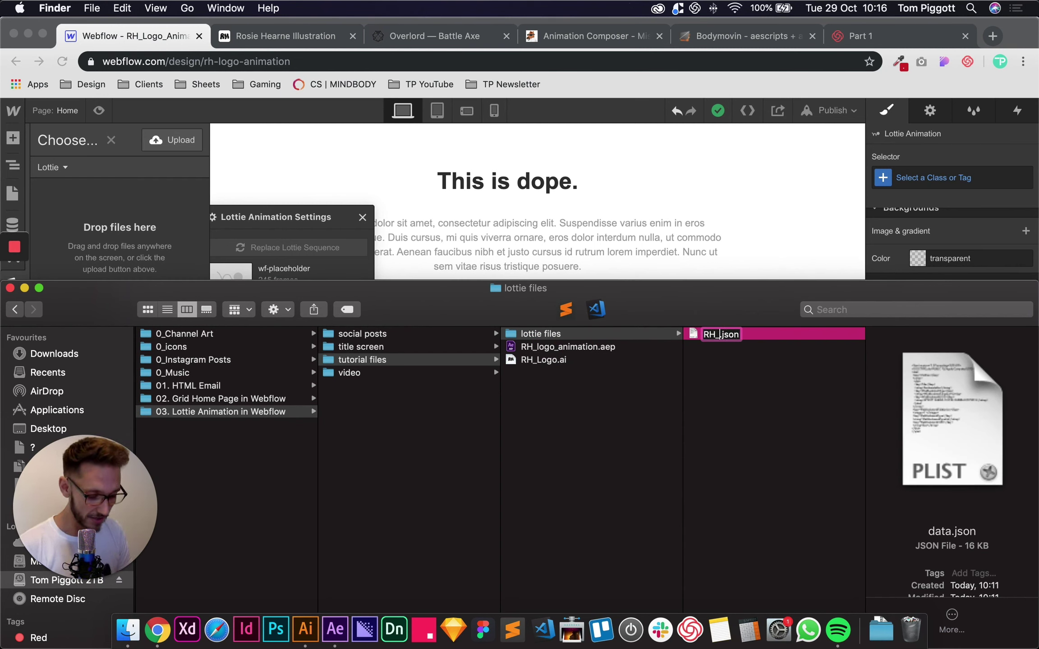
type("logo_an")
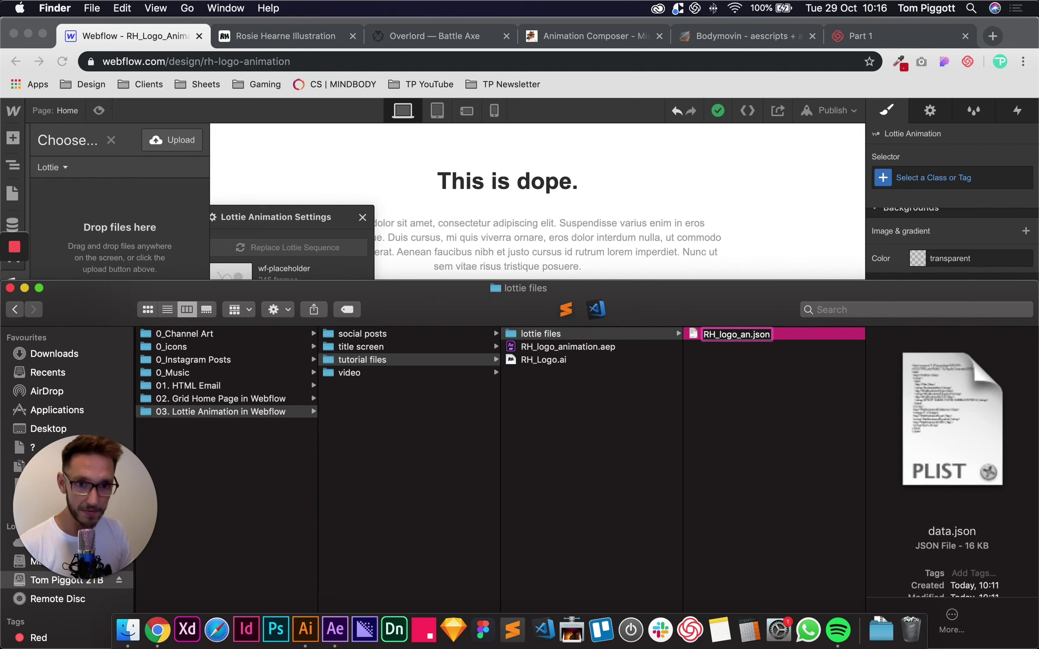
type("imation")
key("Return")
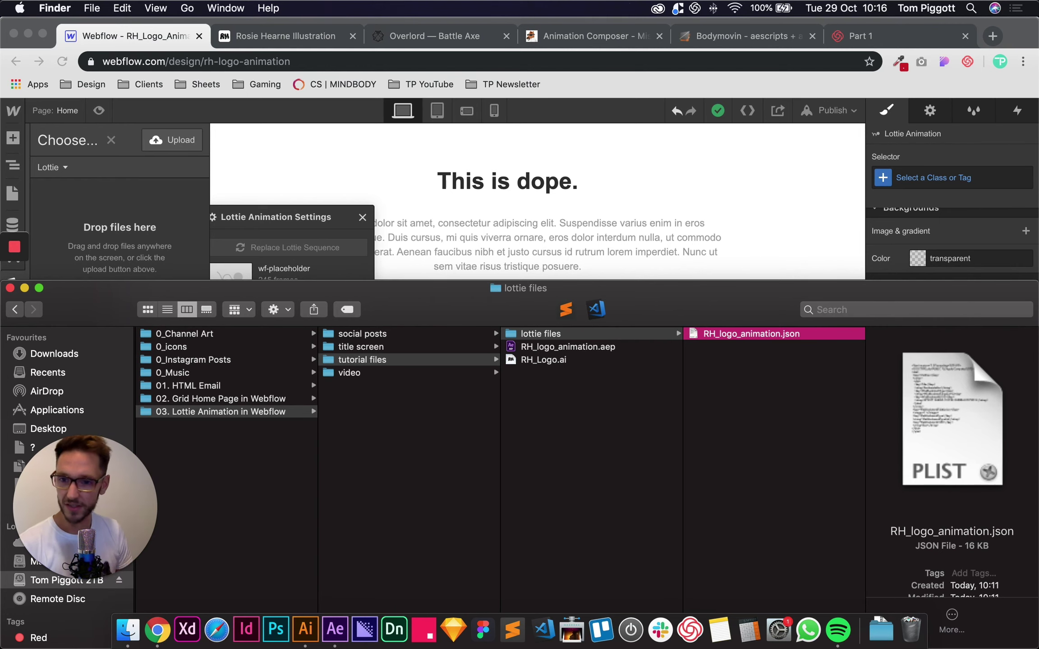
Return to Webflow in Chrome and close the Lottie Animation settings and the asset chooser.
left_click(284, 227)
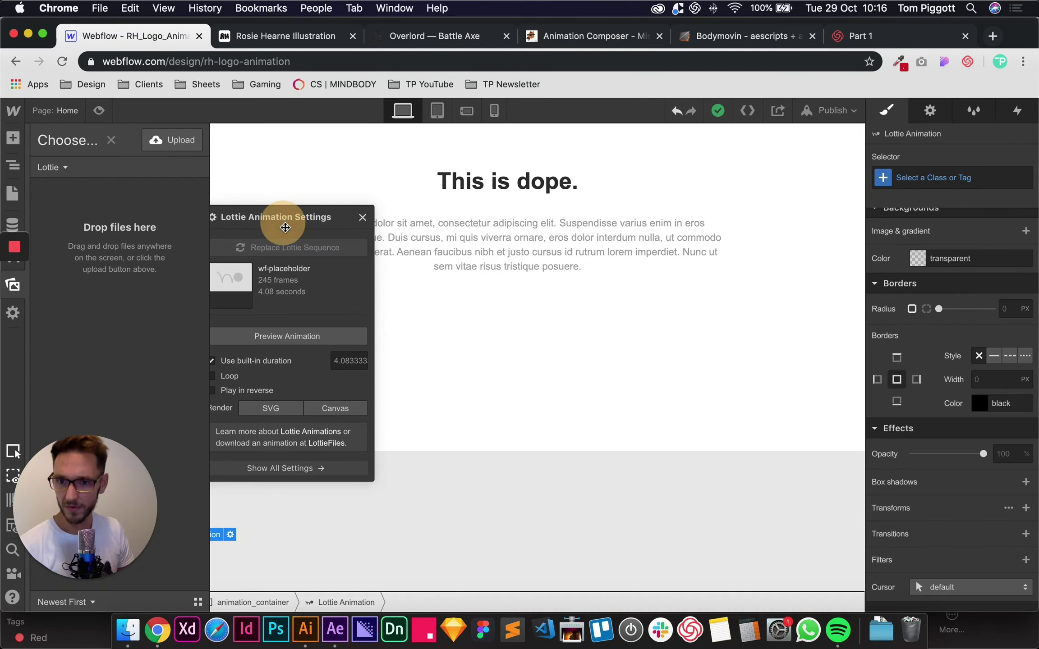
left_click(279, 249)
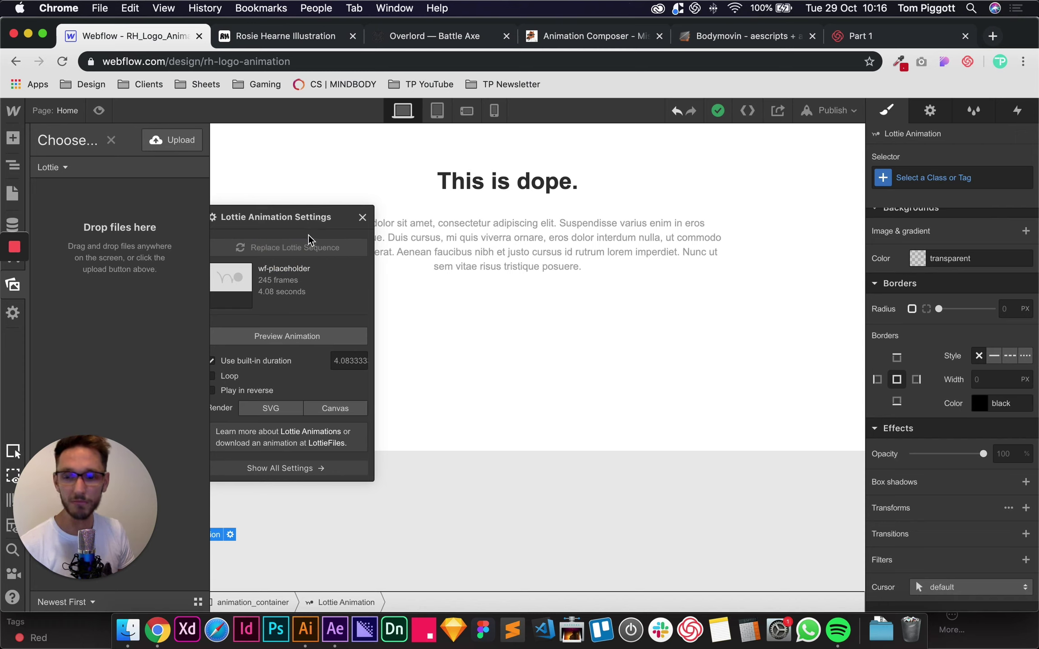
left_click_drag(286, 219, 408, 216)
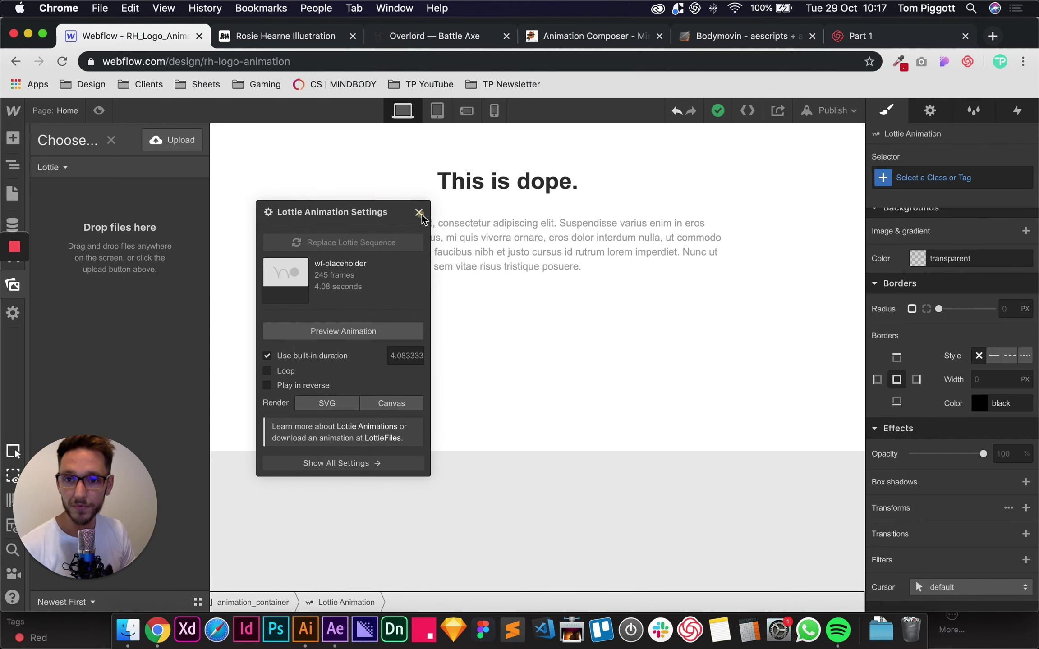
left_click(422, 215)
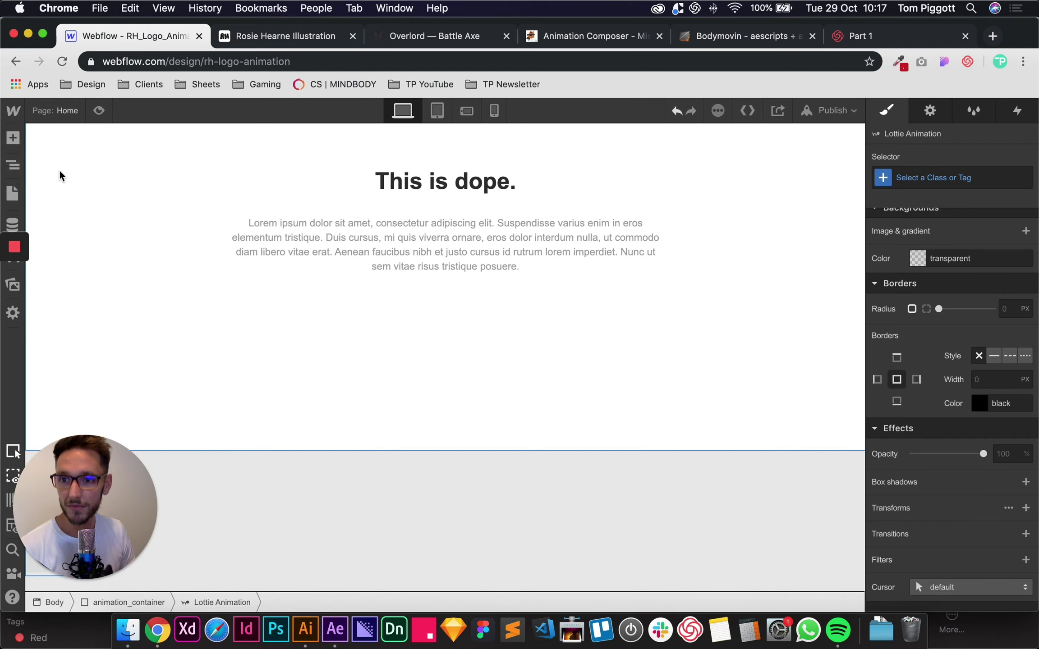
Upload RH_logo_animation.json from the lottie files folder as the Lottie Animation element's sequence and close its settings.
left_click(35, 170)
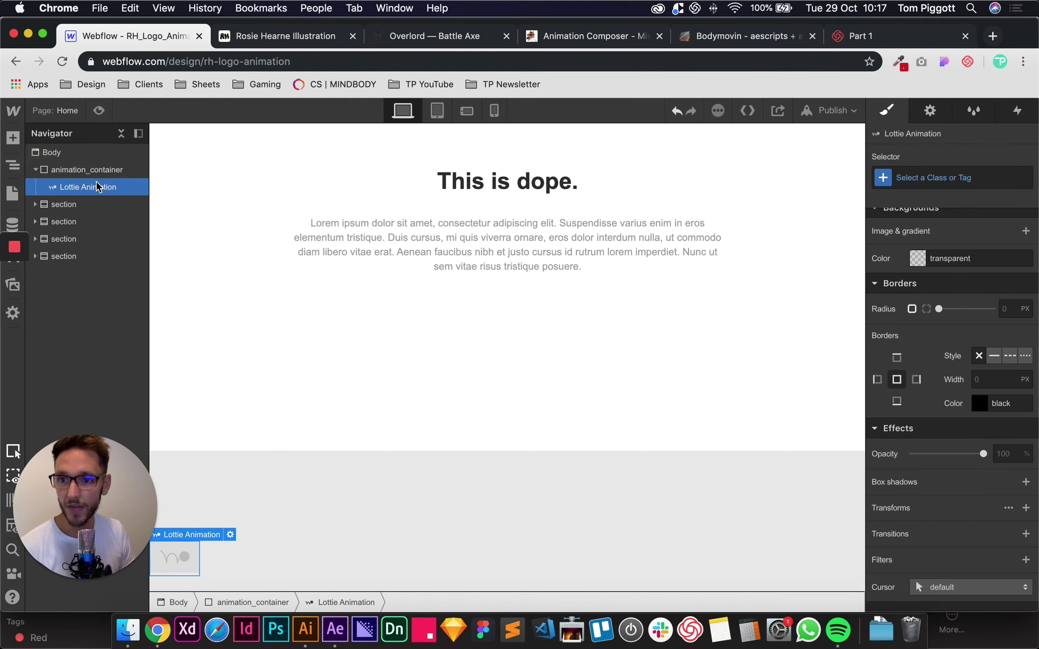
left_click(230, 535)
left_click(255, 328)
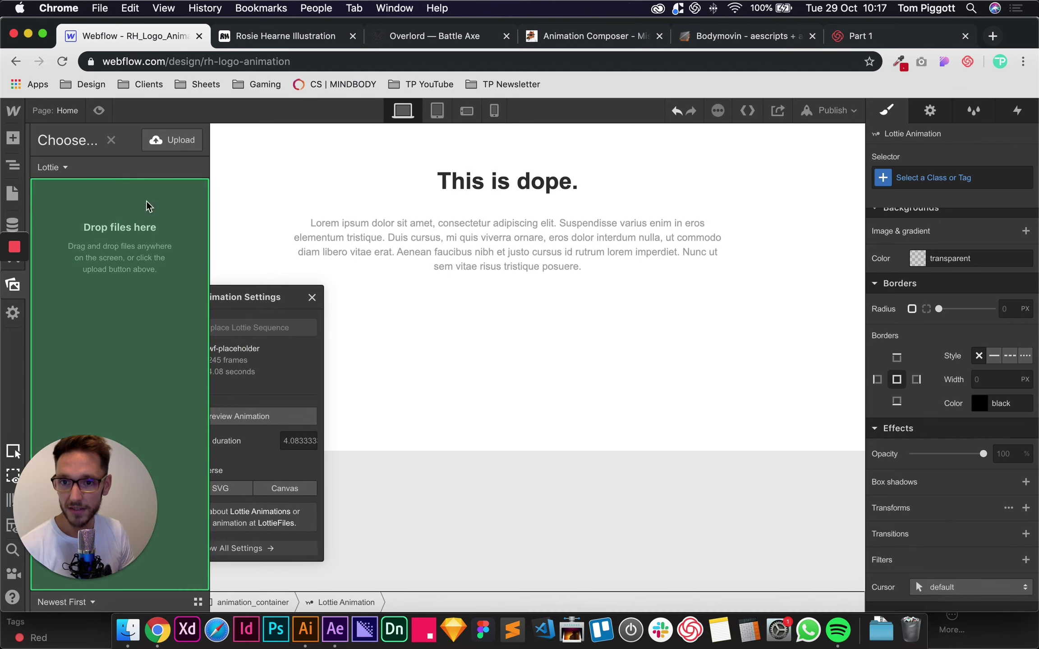
left_click(167, 140)
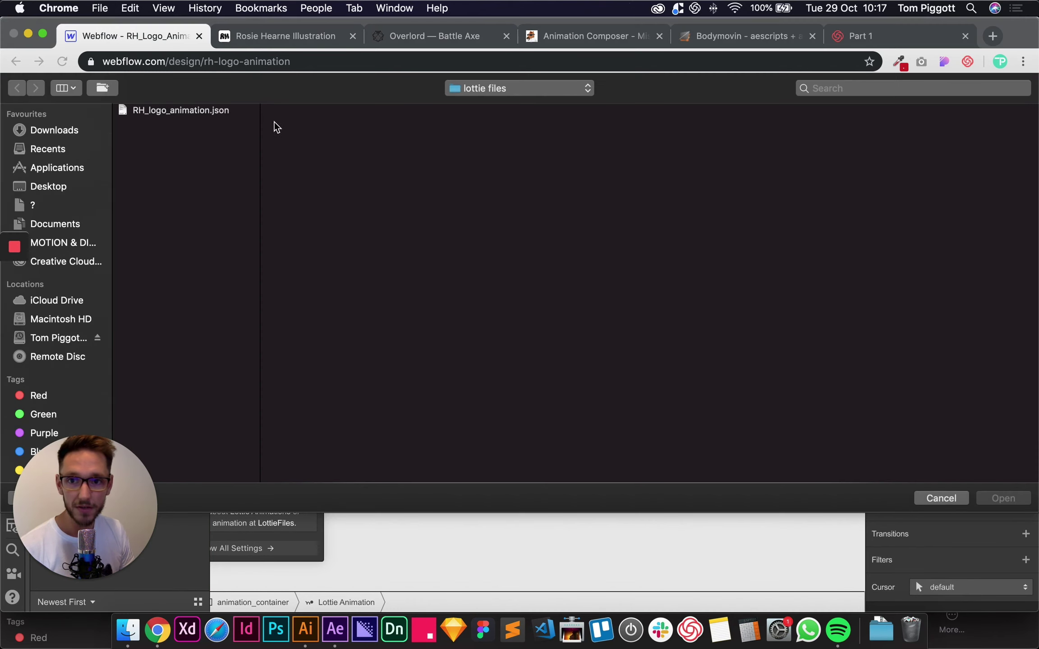
left_click(171, 112)
left_click(1009, 498)
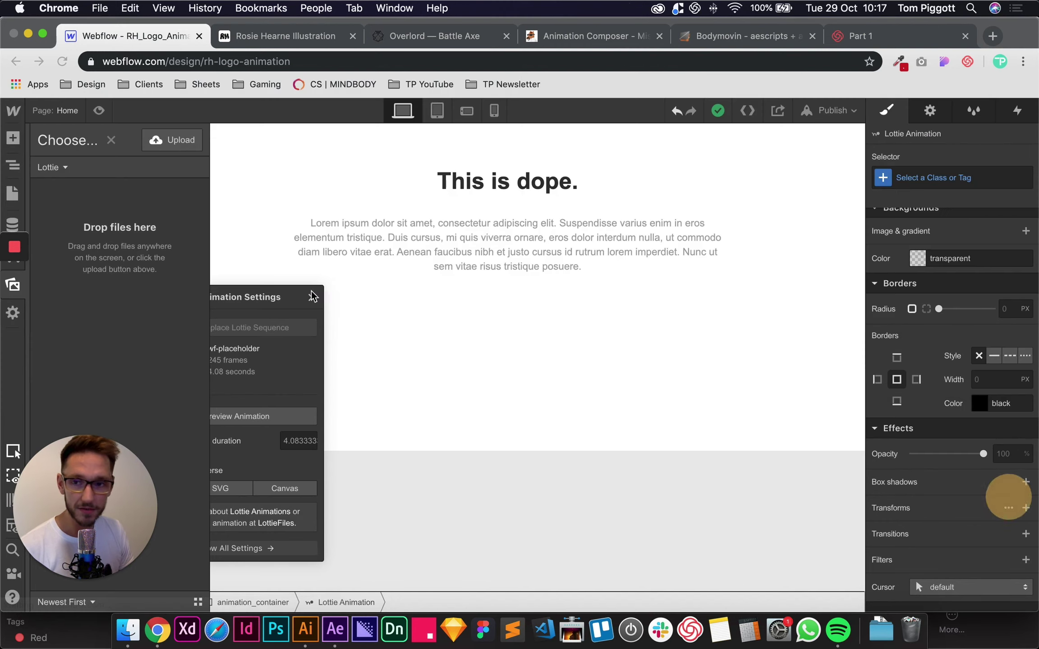
left_click(63, 248)
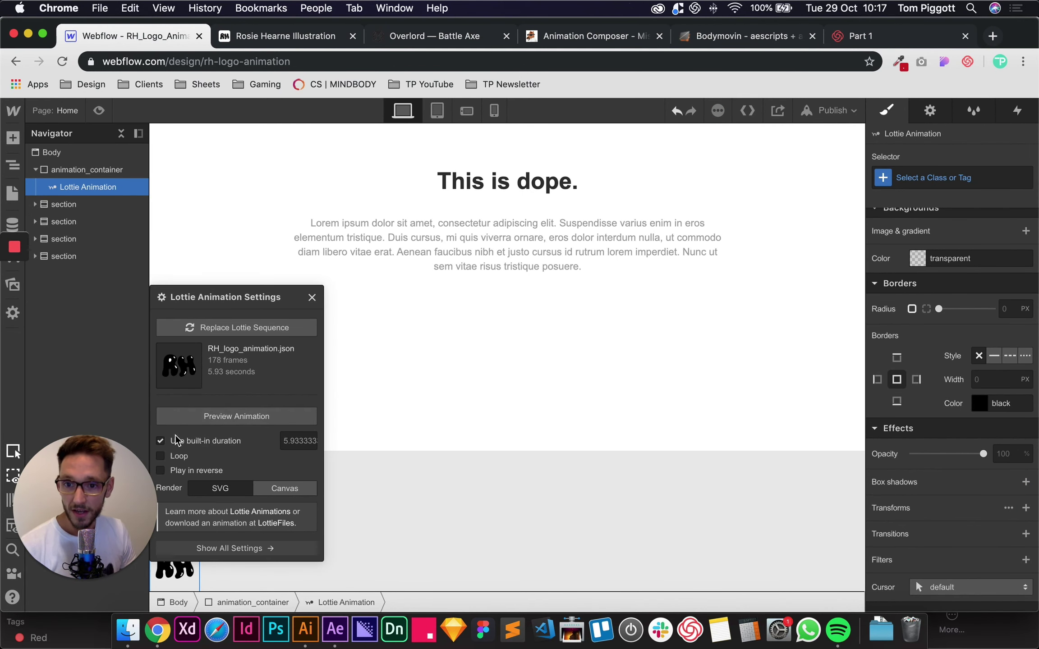
left_click_drag(245, 296, 291, 219)
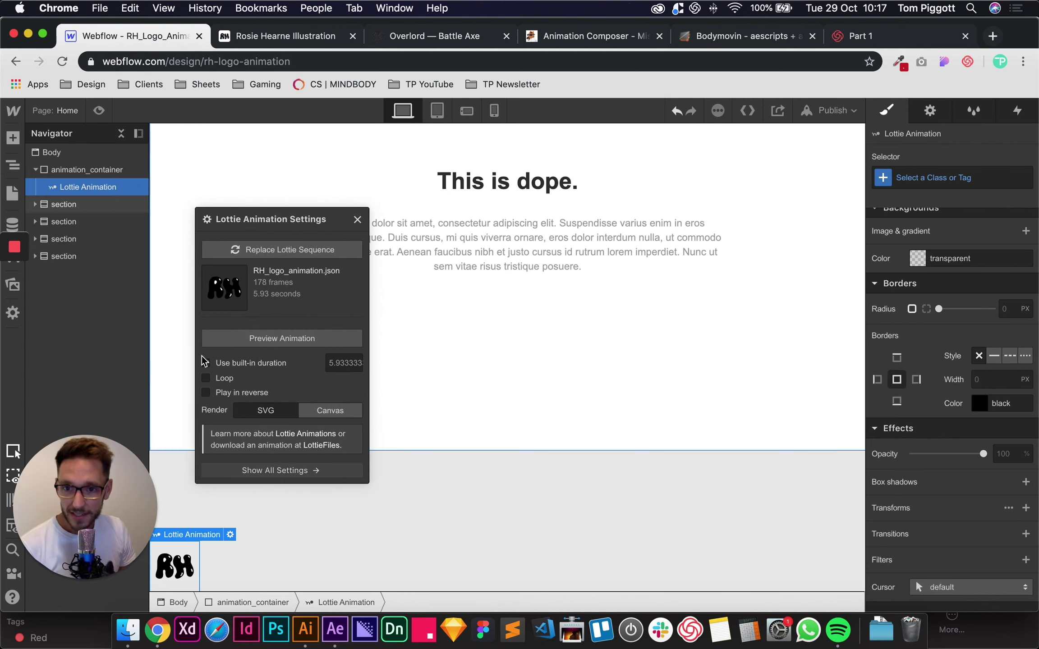
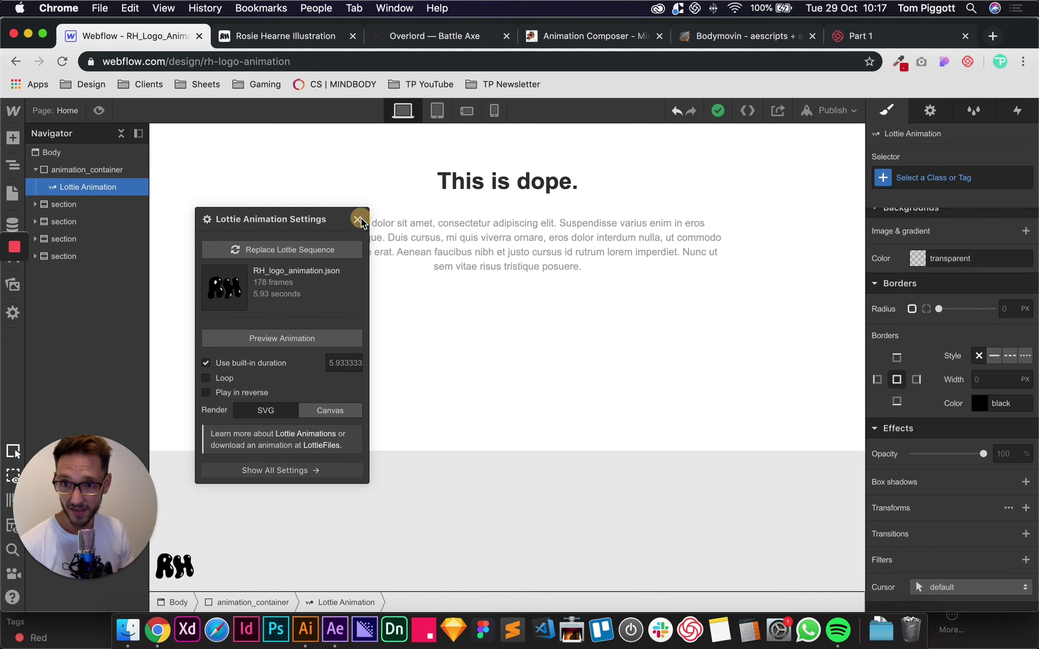
left_click(359, 220)
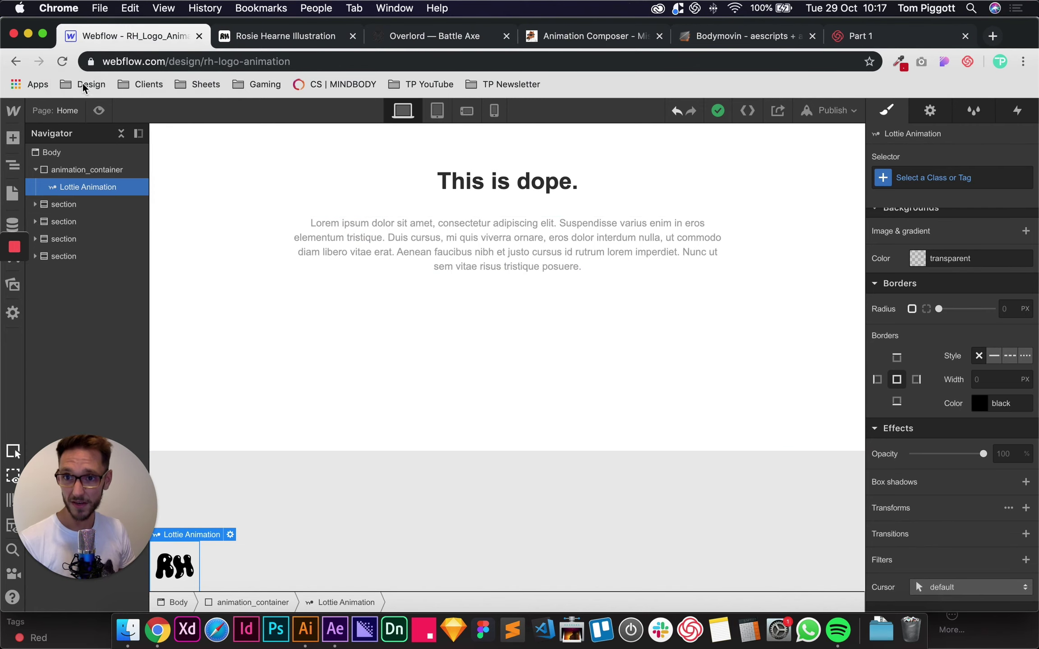
Preview the page to check the logo animation, and return to the designer.
left_click(99, 111)
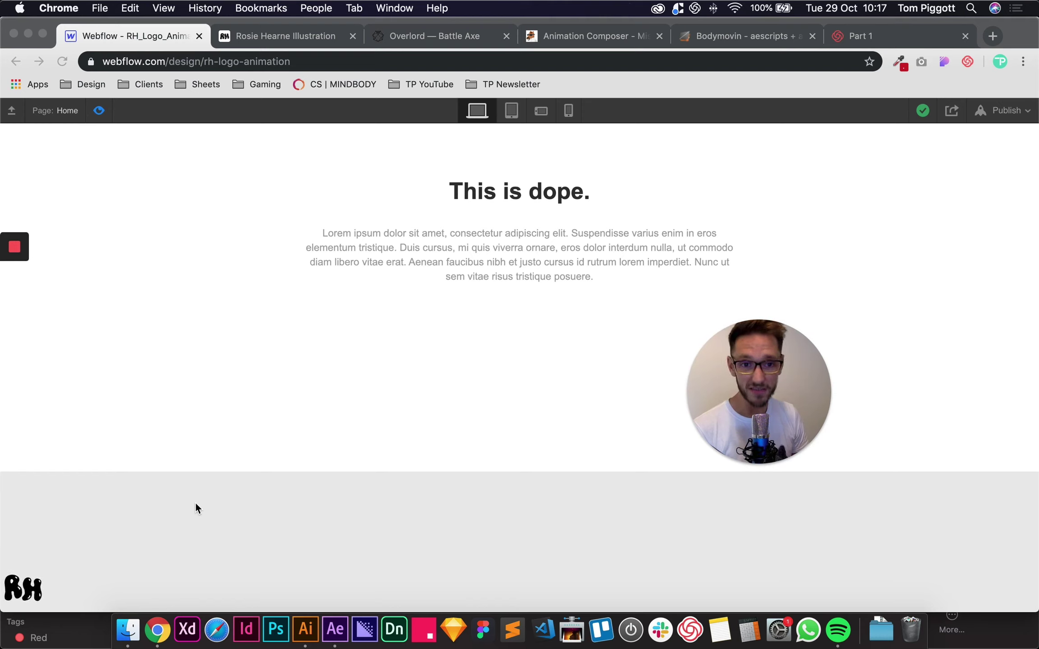
mouse_move(15, 247)
left_click(98, 111)
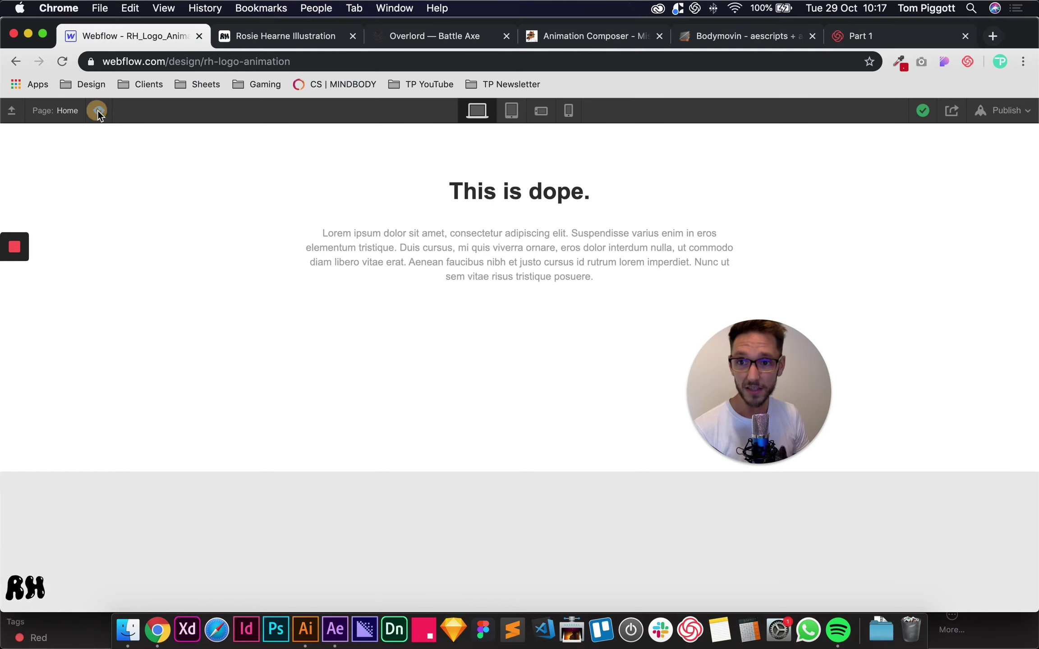
left_click(98, 111)
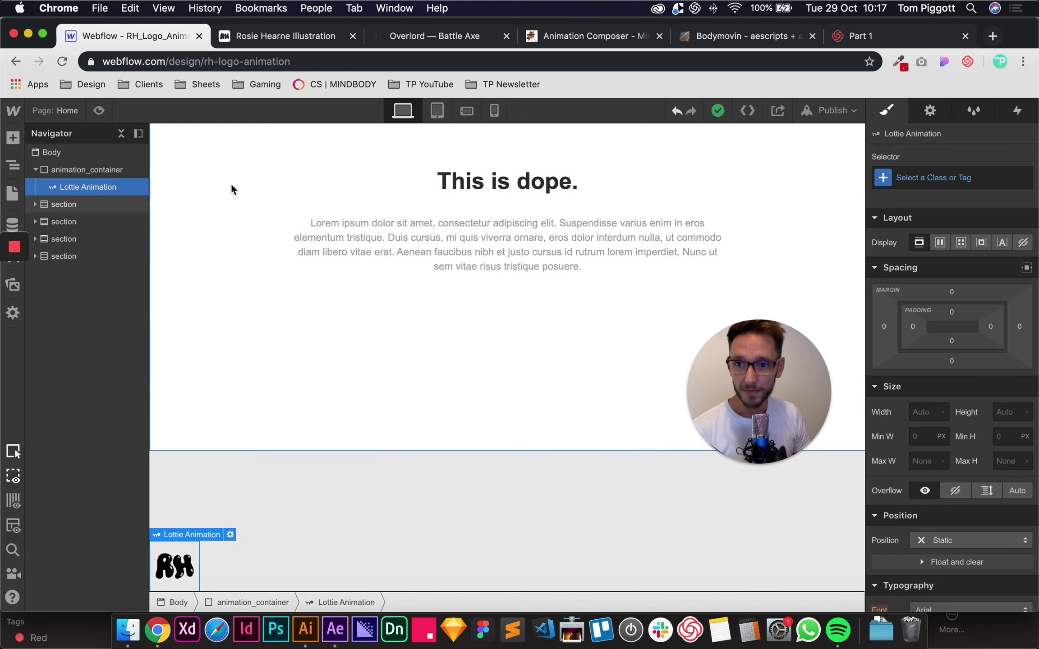
Select the Body and add a "While page is scrolling" page trigger to it.
left_click(86, 169)
left_click(35, 170)
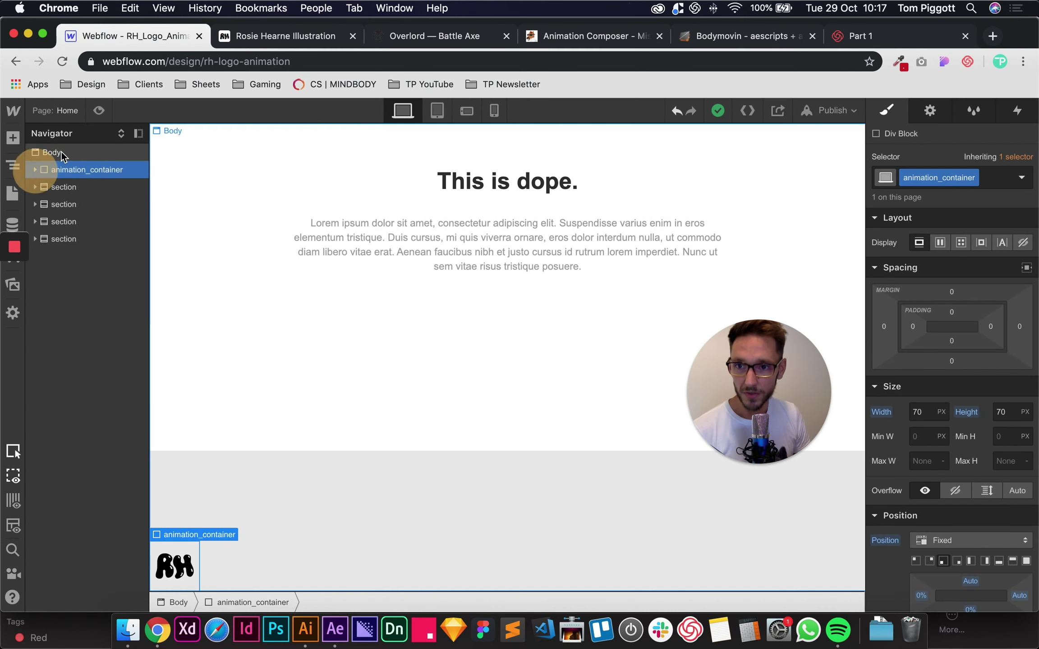
left_click(54, 152)
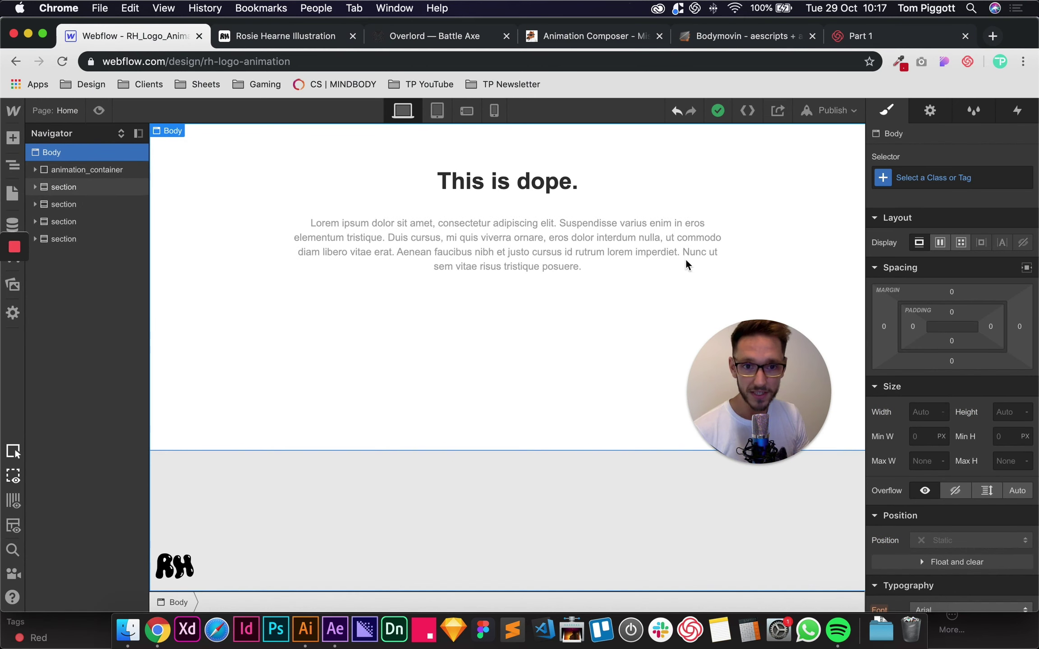
left_click_drag(776, 371, 806, 466)
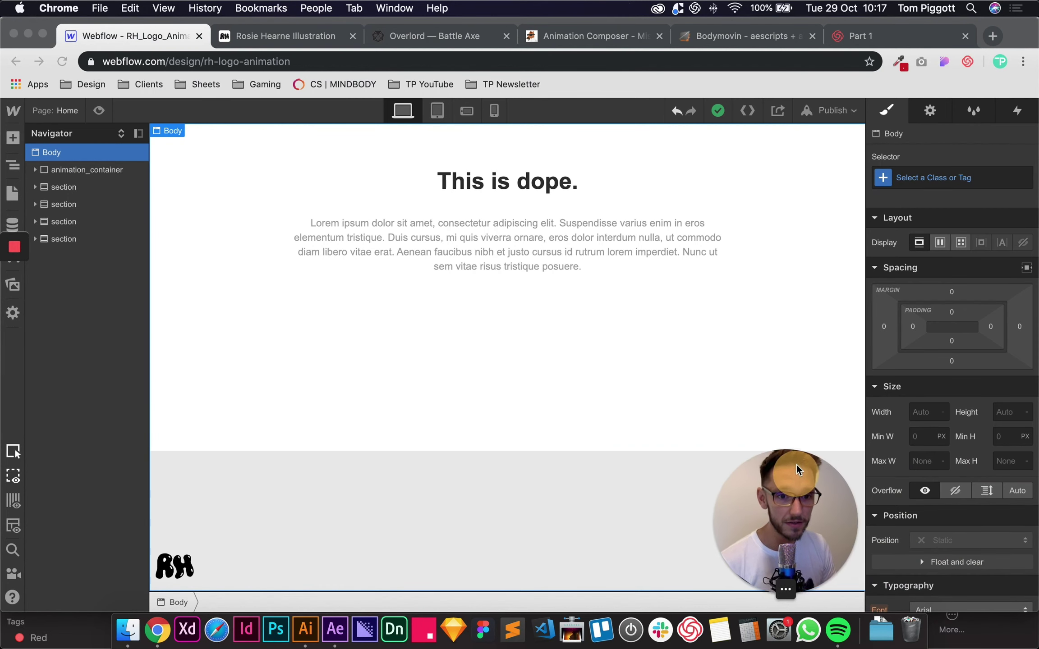
left_click(1021, 112)
left_click(1020, 114)
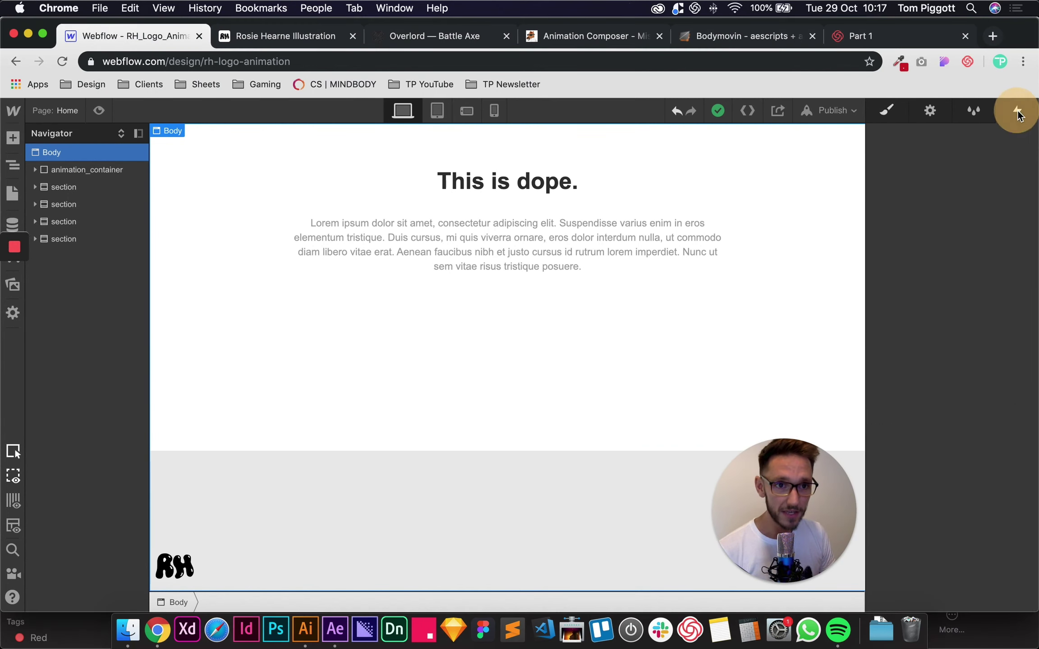
left_click(1028, 307)
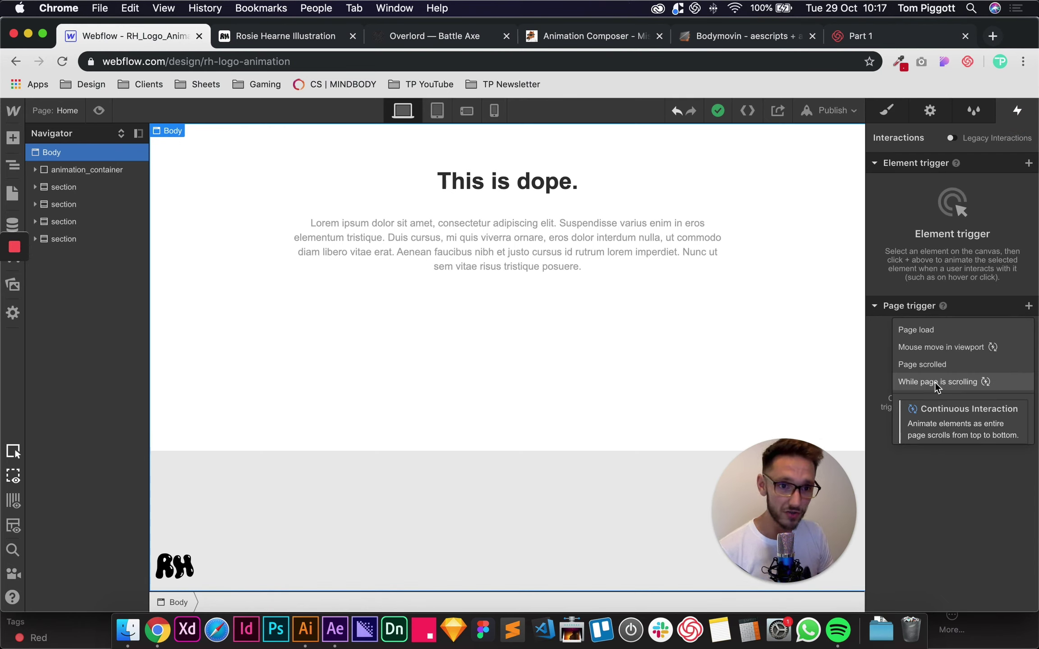
left_click(956, 383)
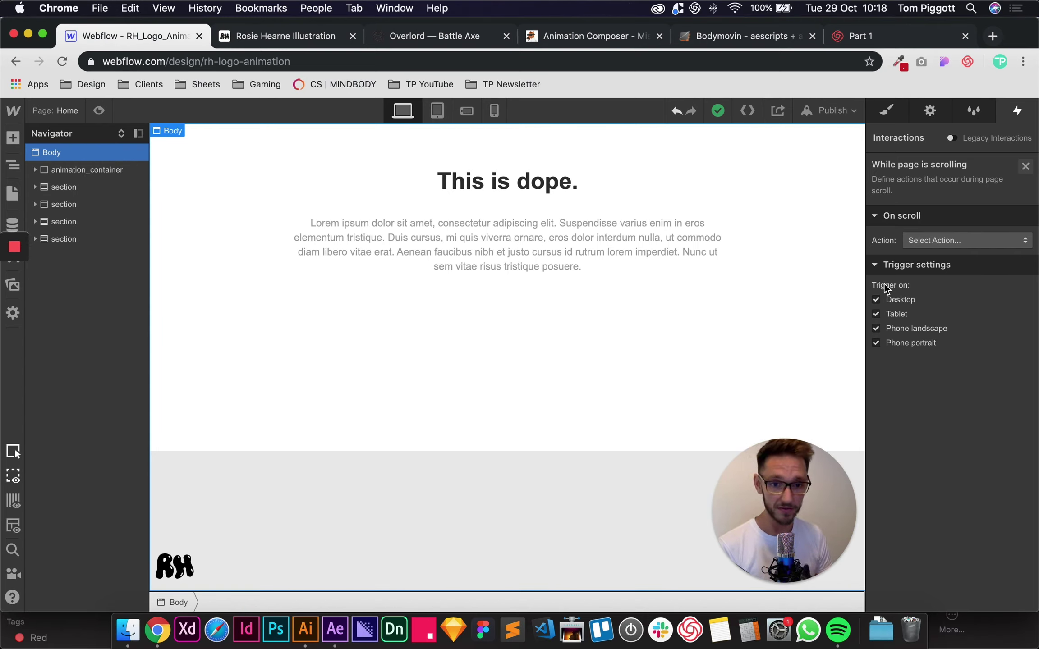
Set the on-scroll action to Play Scroll Animation and create a scroll animation named "Logo animation".
left_click(944, 246)
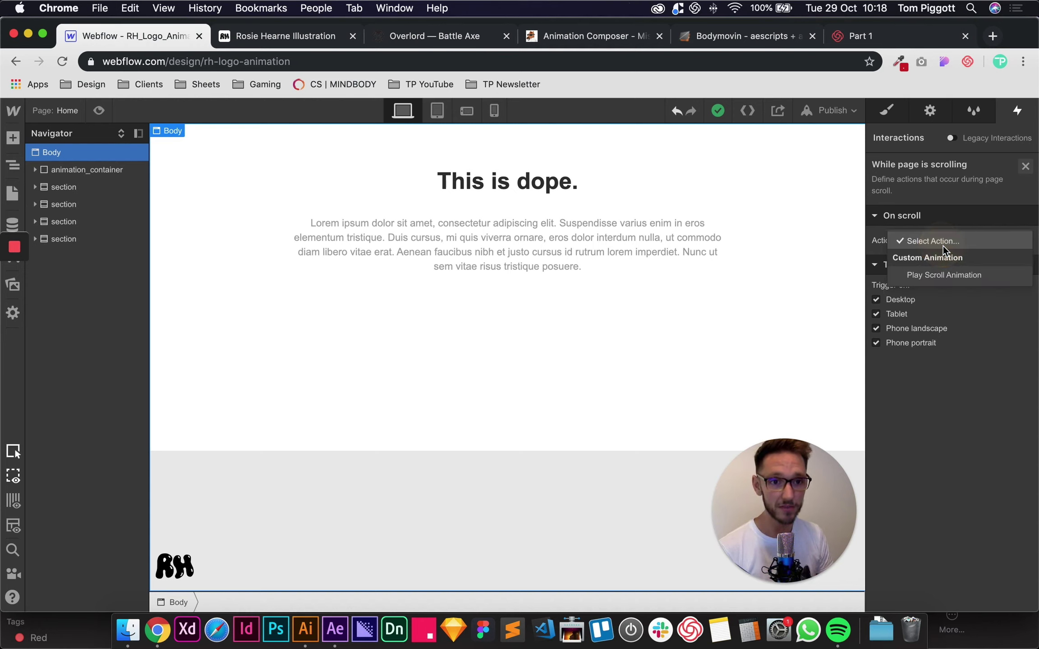
left_click(943, 274)
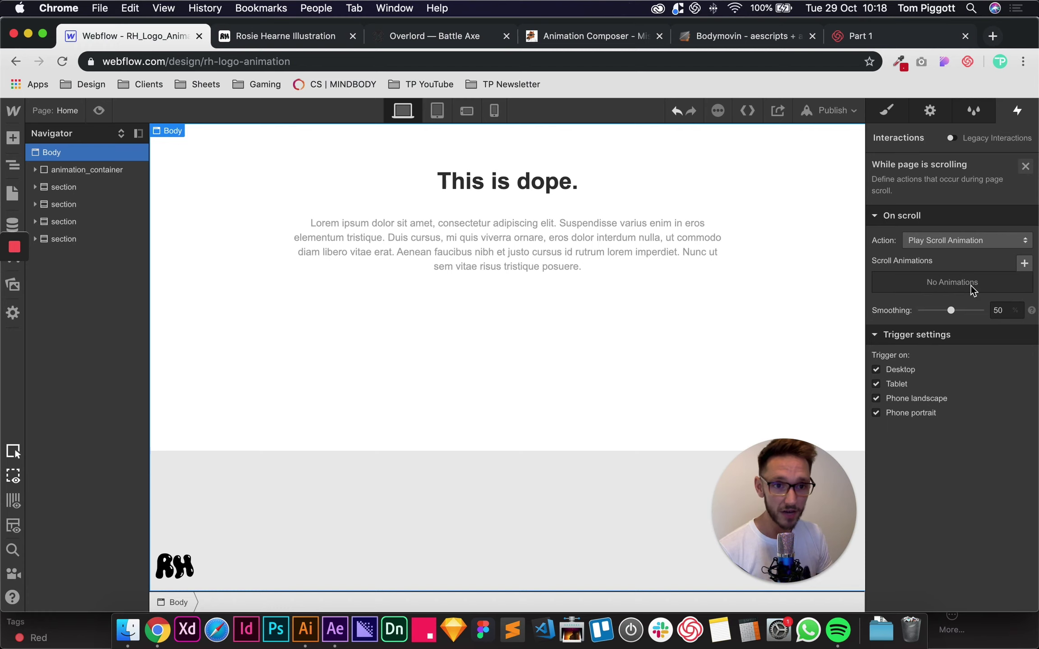
left_click(1025, 265)
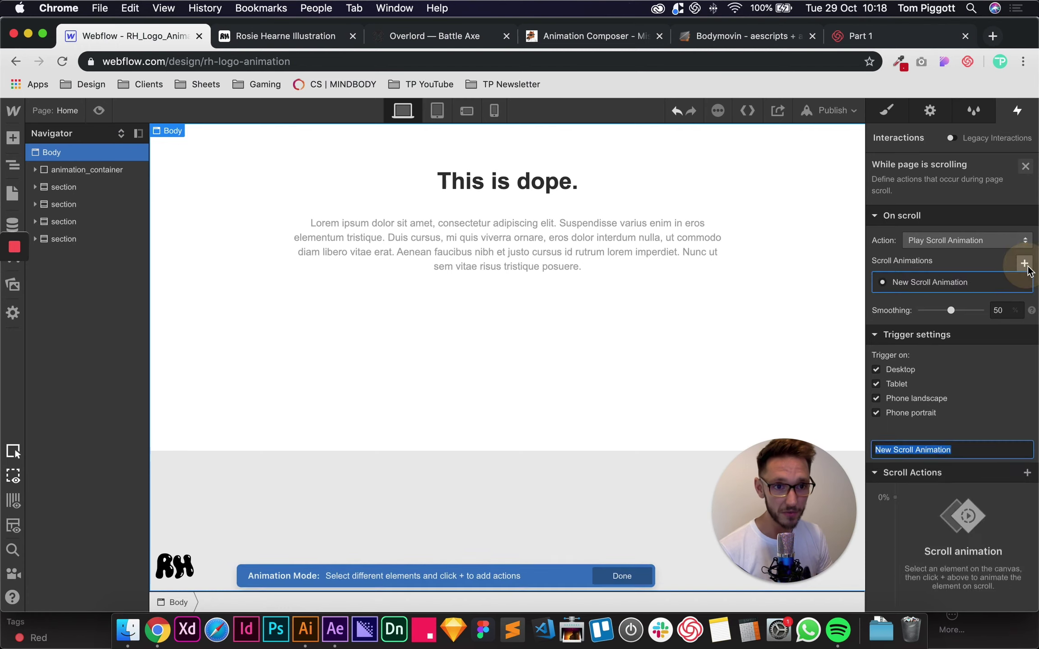
type("Logo animation")
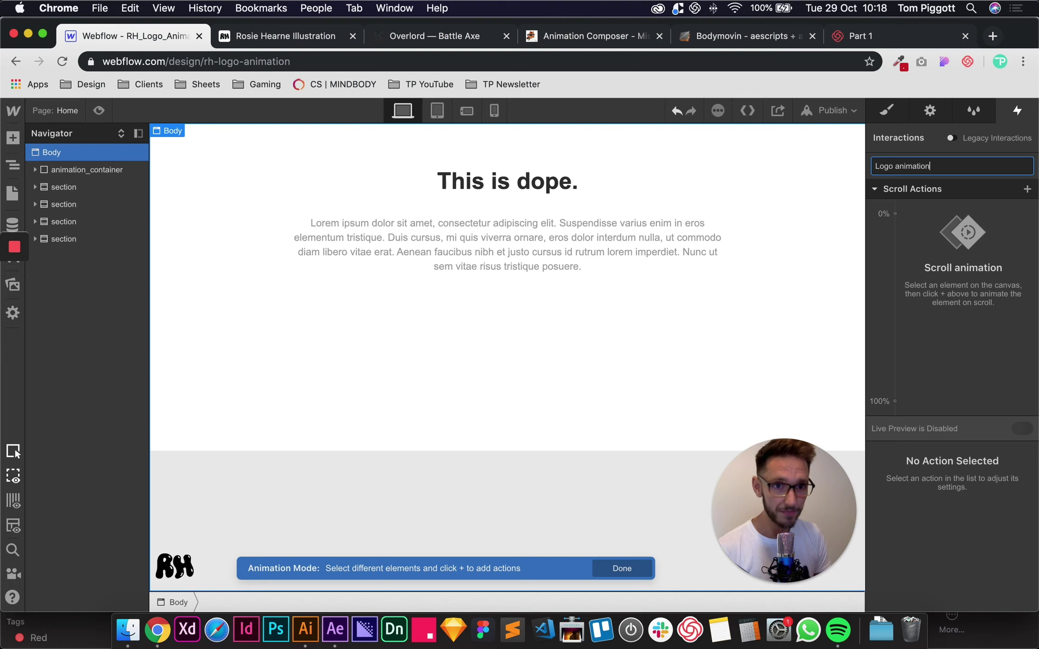
key("Return")
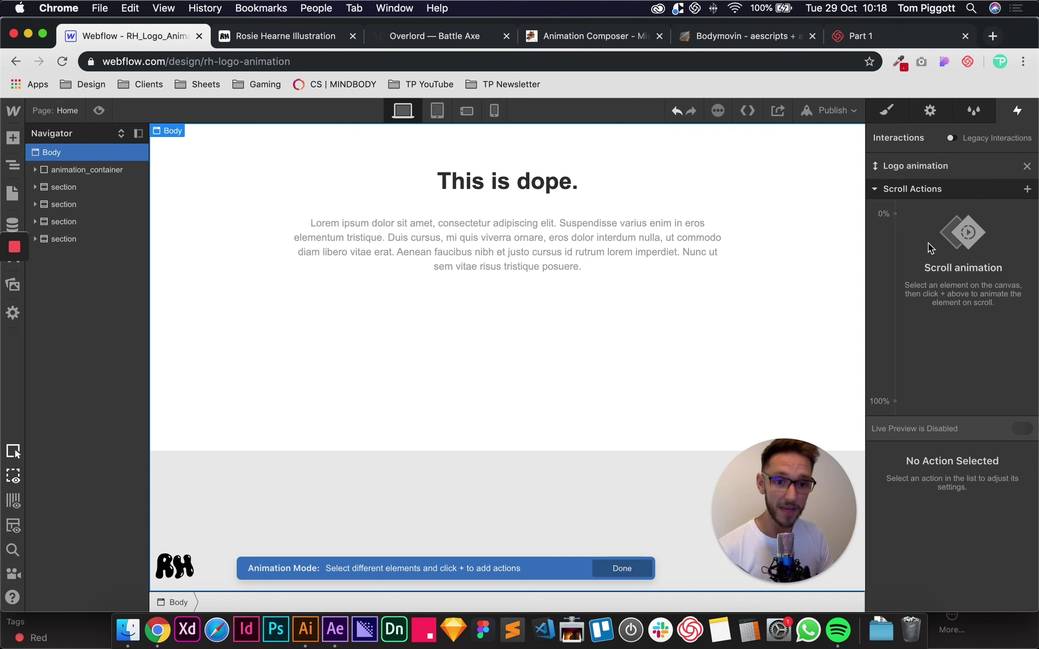
Add a Lottie scroll action for the Lottie Animation element inside animation_container, starting at the 0% keyframe.
left_click(35, 169)
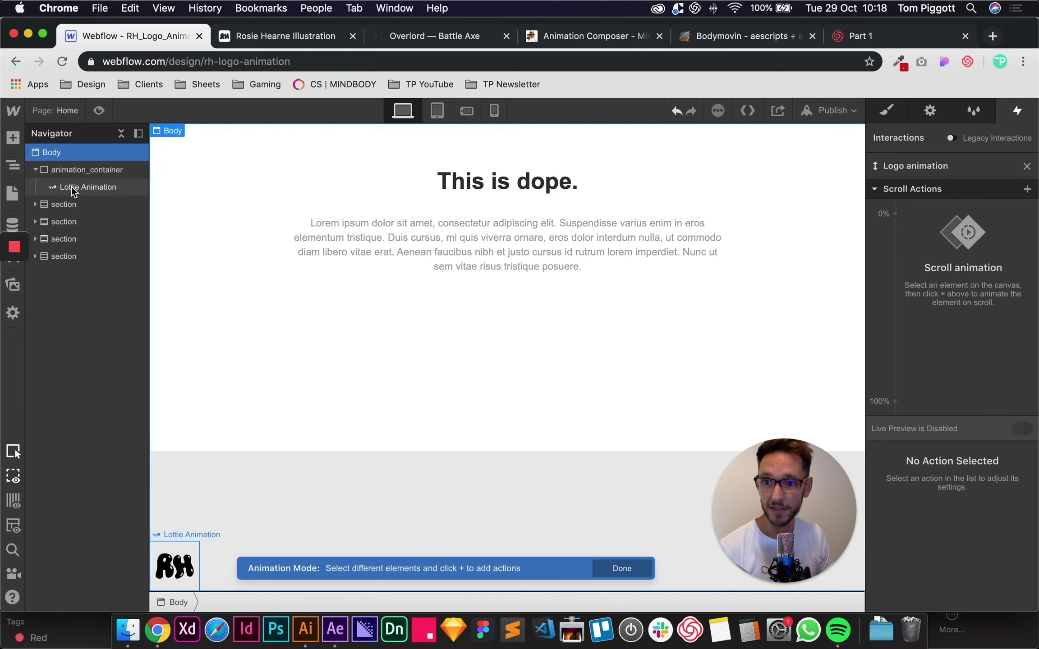
left_click(86, 187)
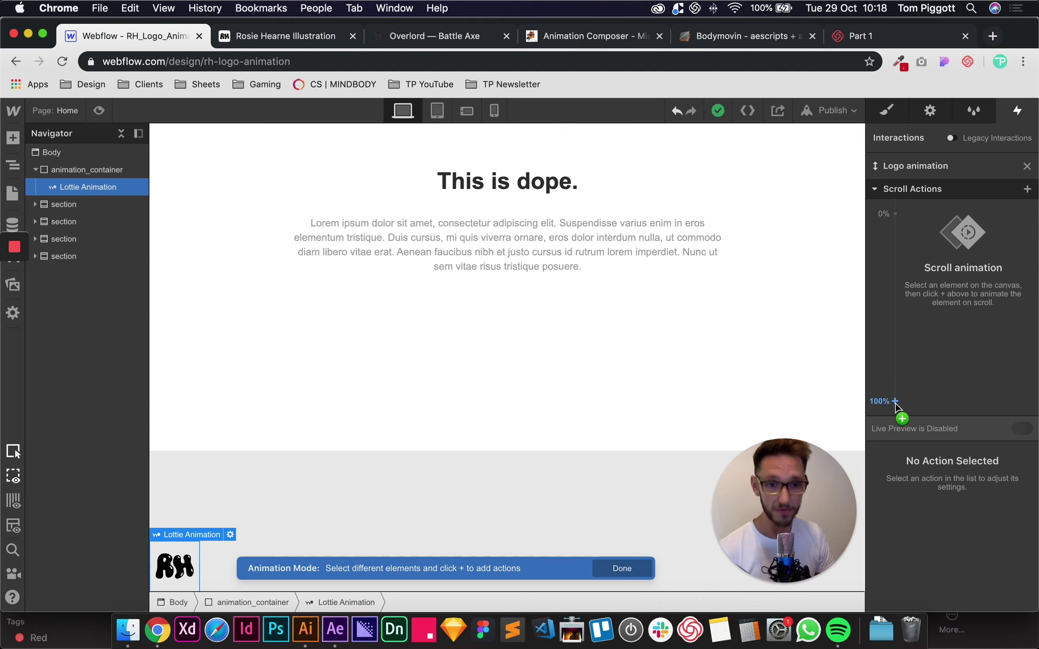
left_click(896, 213)
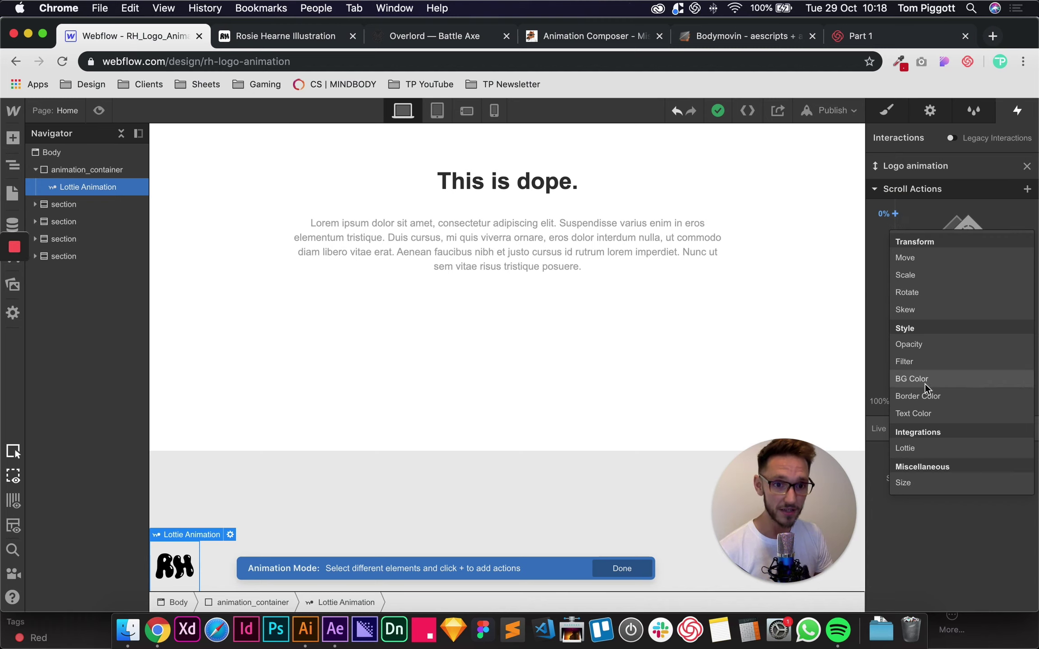
left_click(914, 452)
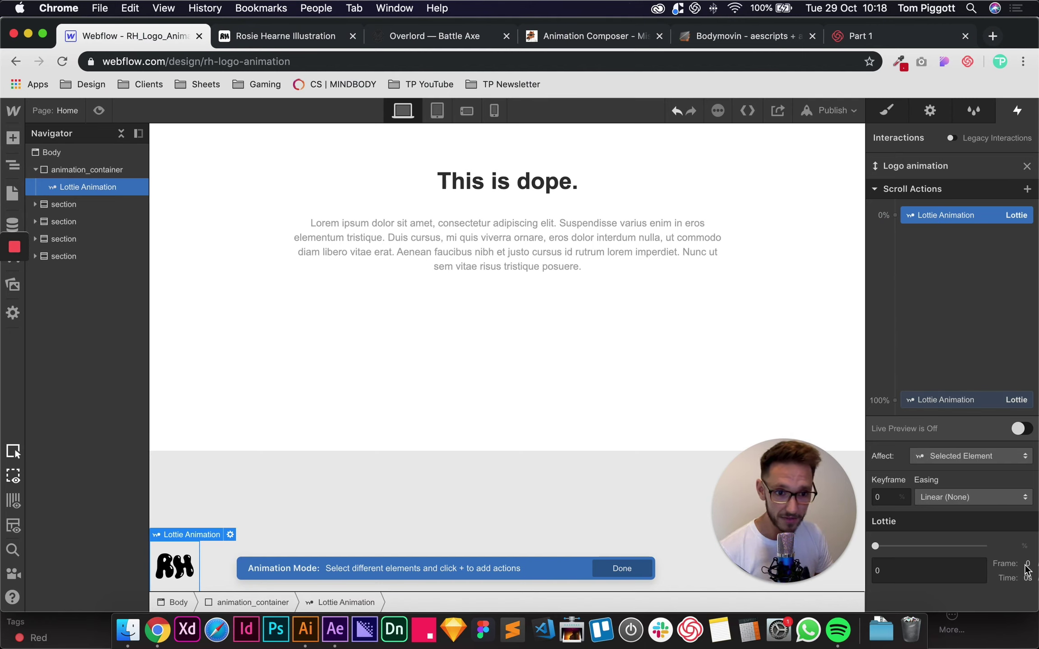
Set the Lottie progress of the 100% scroll keyframe to 100.
left_click(940, 397)
left_click(892, 568)
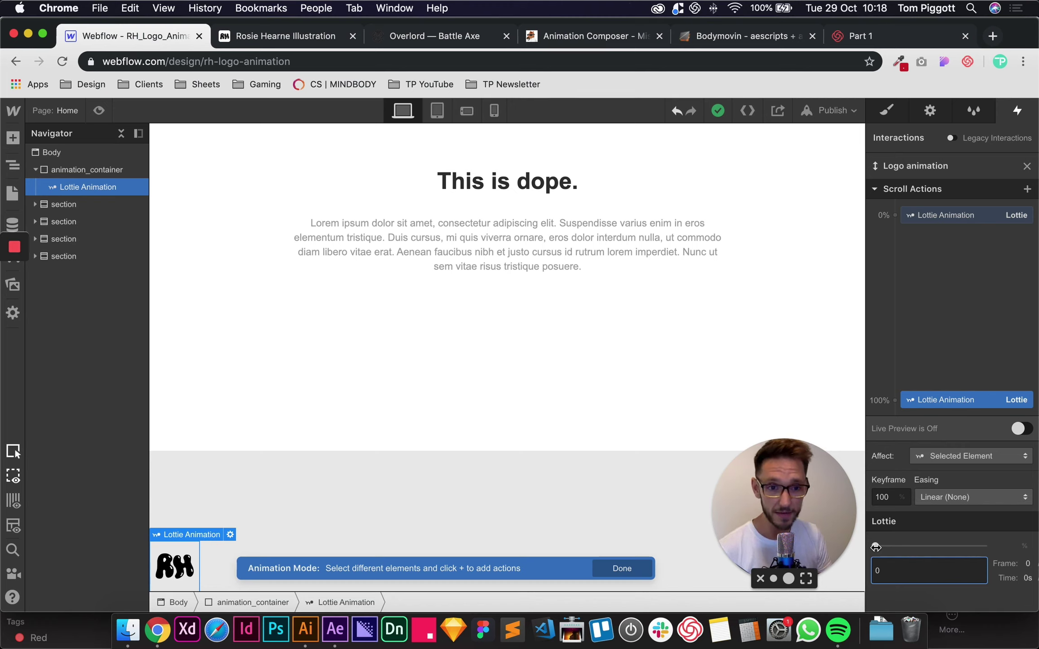
left_click_drag(876, 547, 1015, 549)
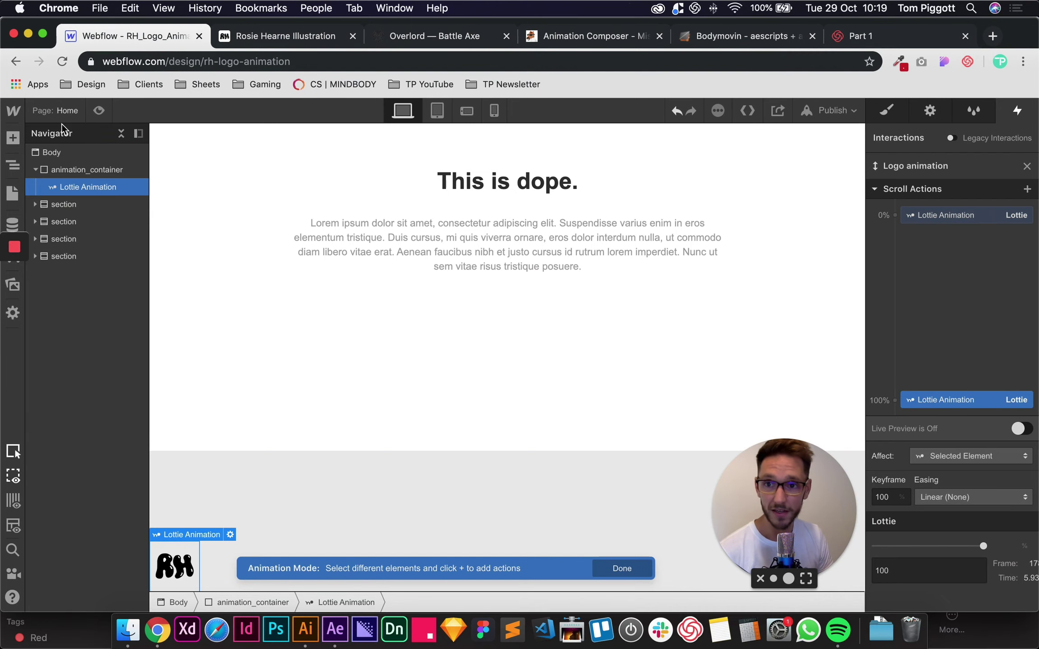
Preview the page and scroll down and up through the sections to check the logo's scroll-driven animation.
left_click(98, 110)
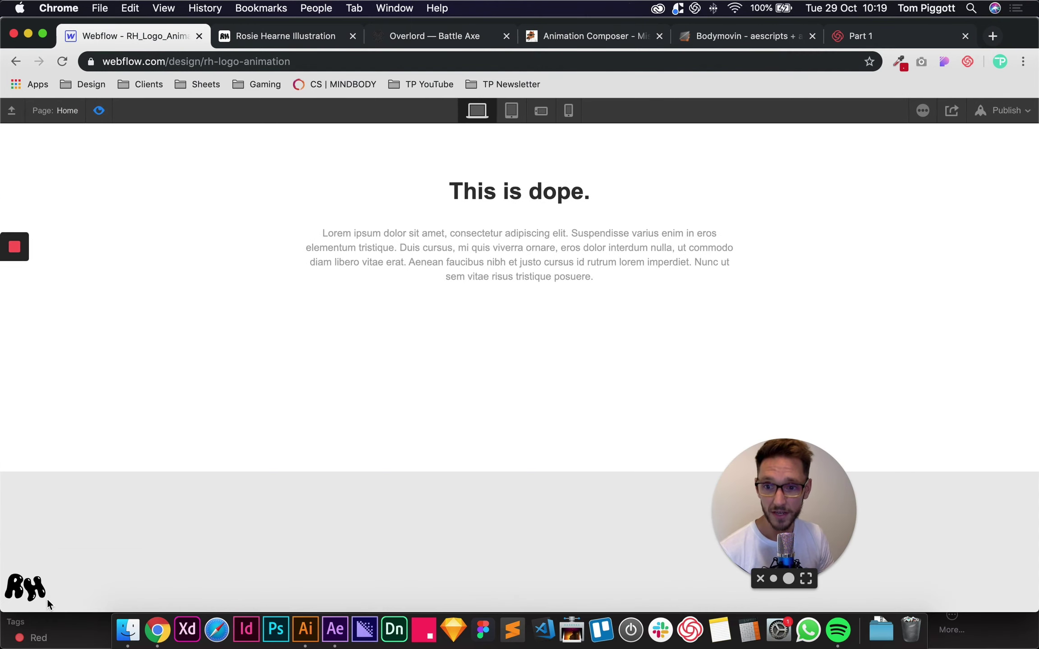
scroll(449, 361, "down", 8)
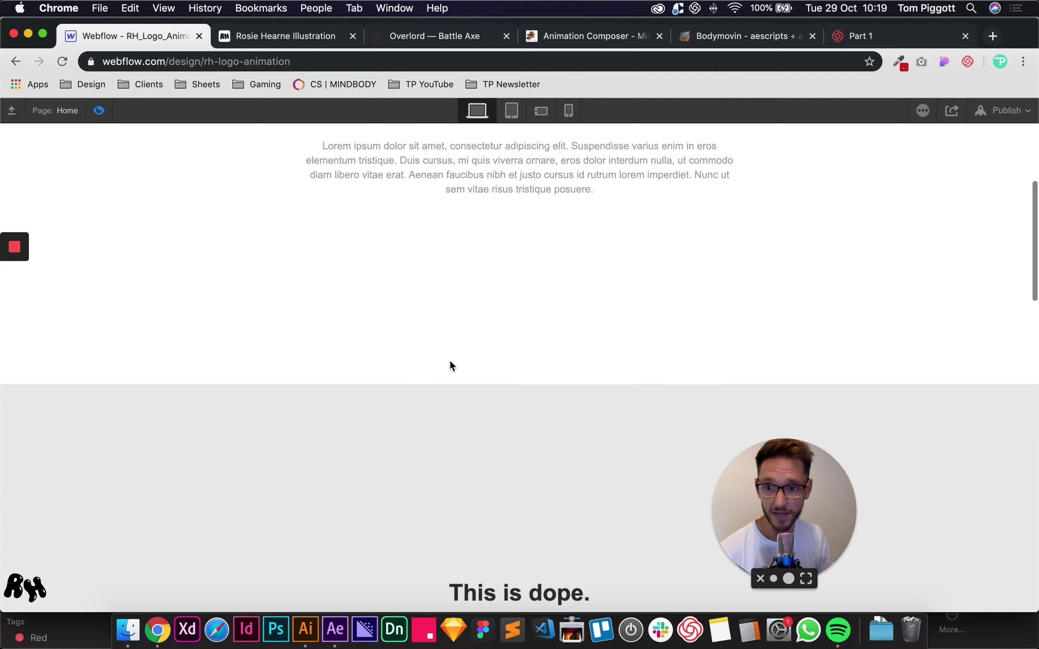
scroll(450, 360, "down", 15)
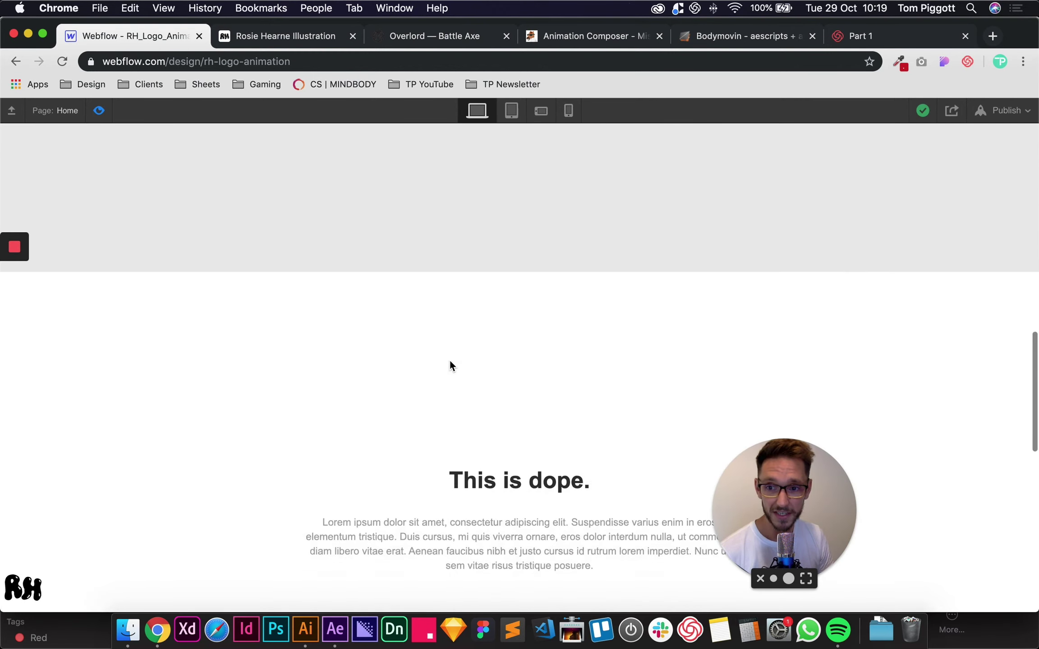
scroll(450, 360, "down", 3)
scroll(450, 360, "up", 15)
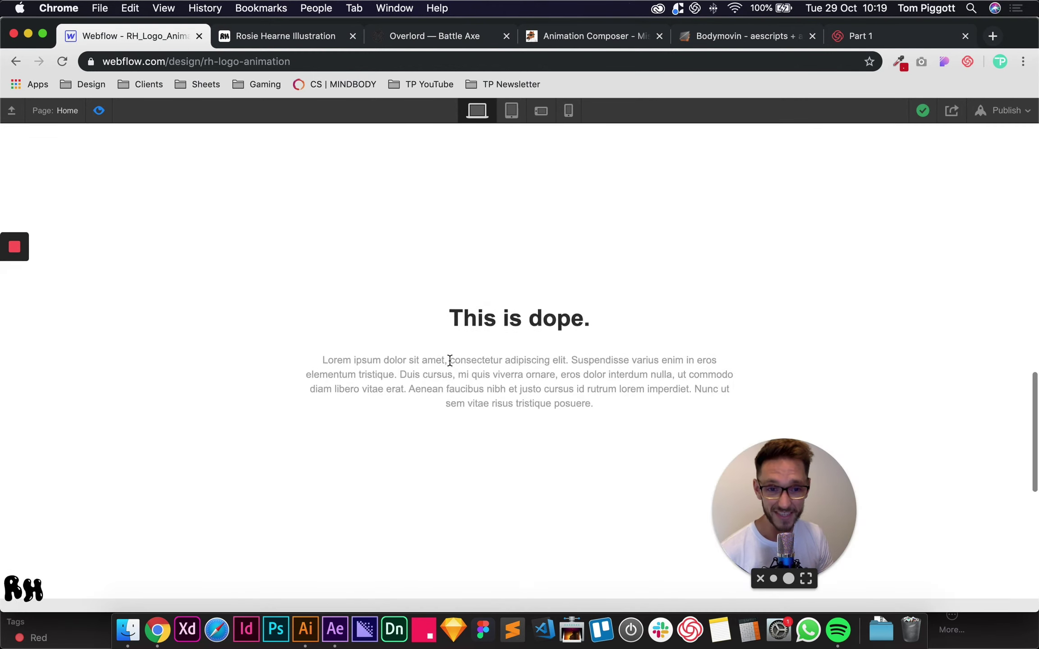
scroll(451, 365, "down", 20)
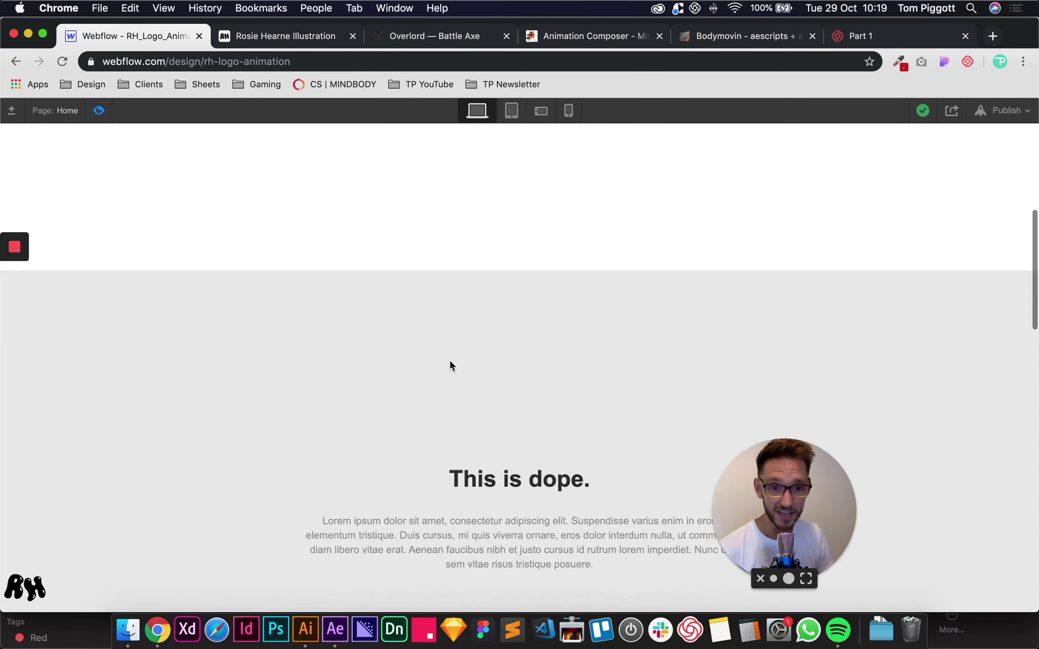
scroll(450, 362, "up", 20)
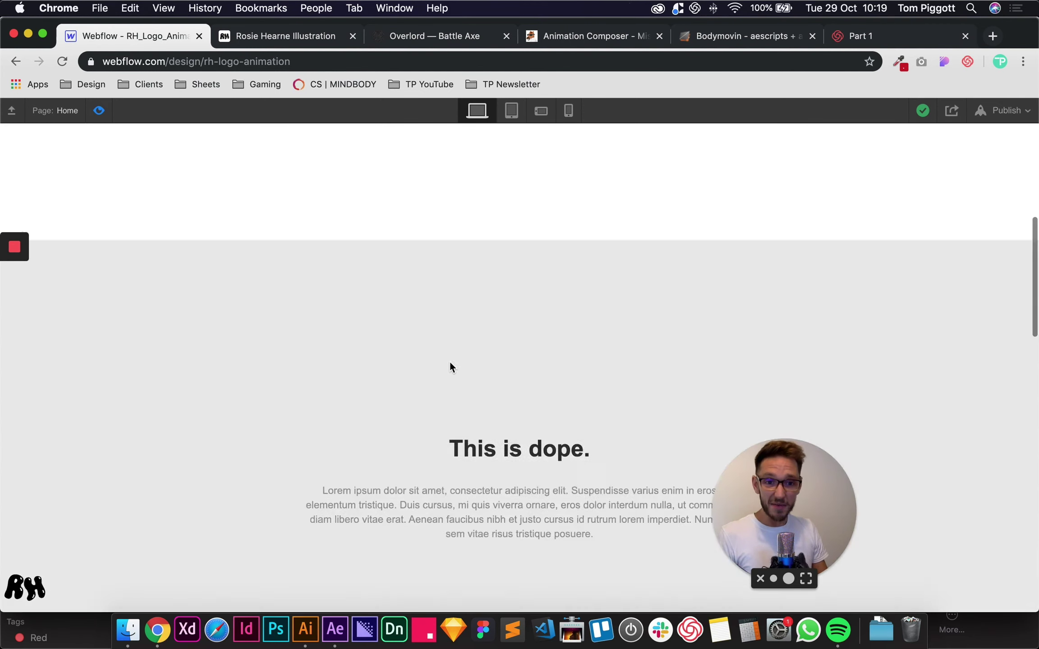
scroll(449, 364, "up", 5)
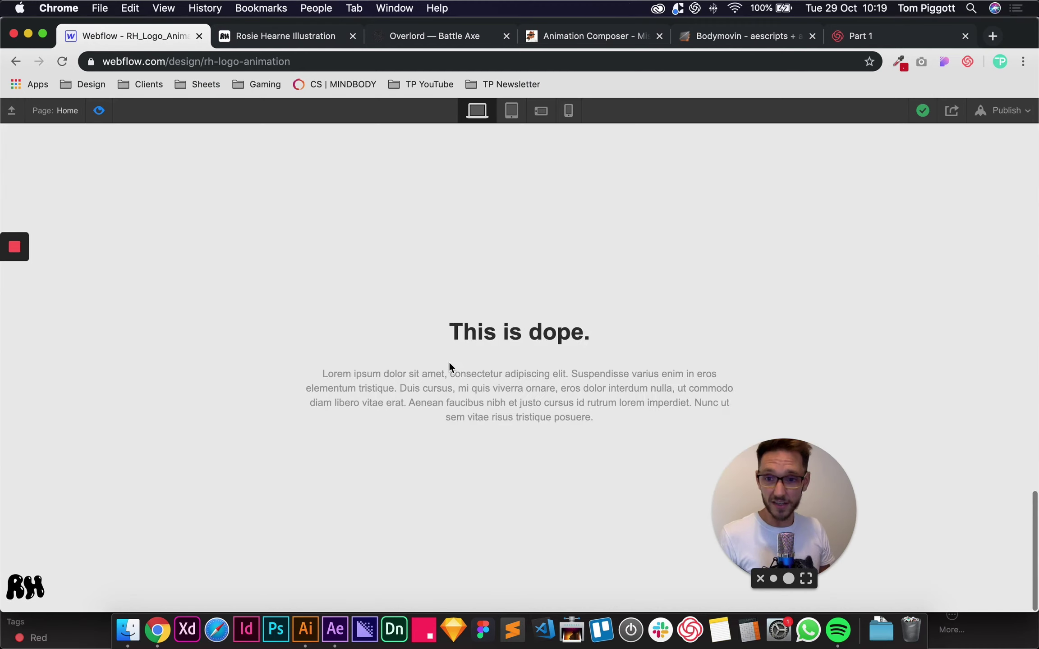
Exit the preview and give animation_container a bottom margin of 7 px.
scroll(450, 365, "up", 3)
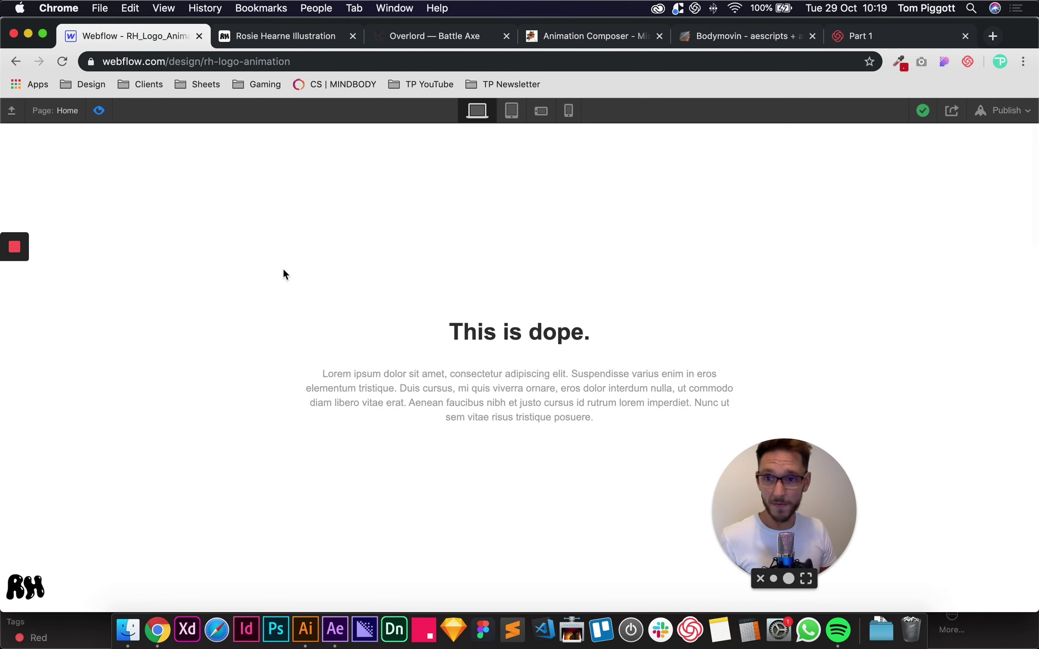
left_click(100, 114)
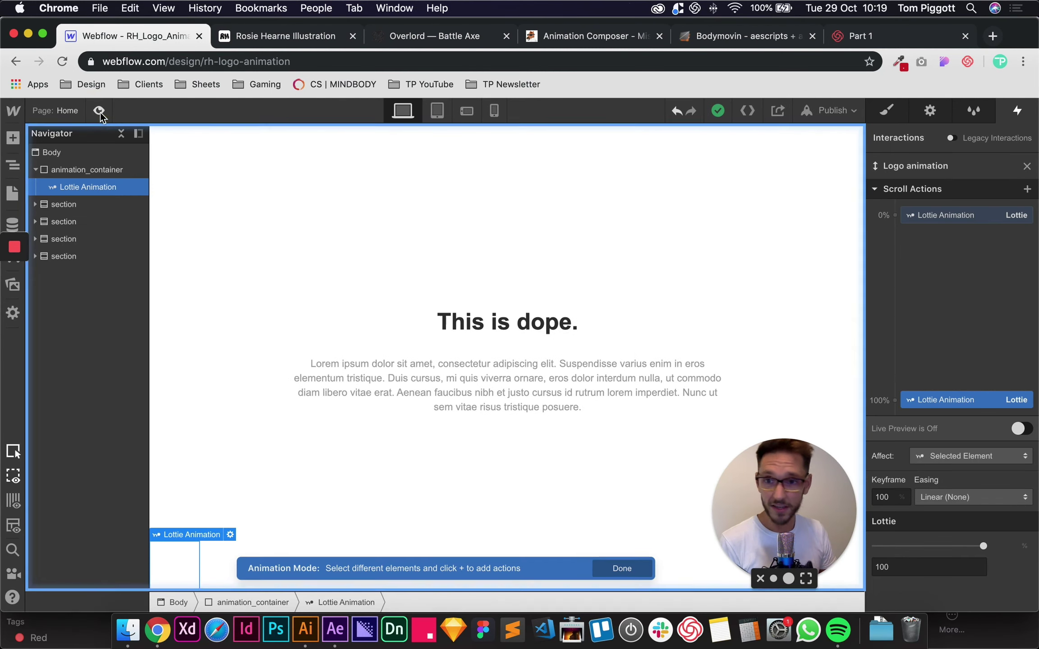
left_click(35, 171)
left_click(65, 153)
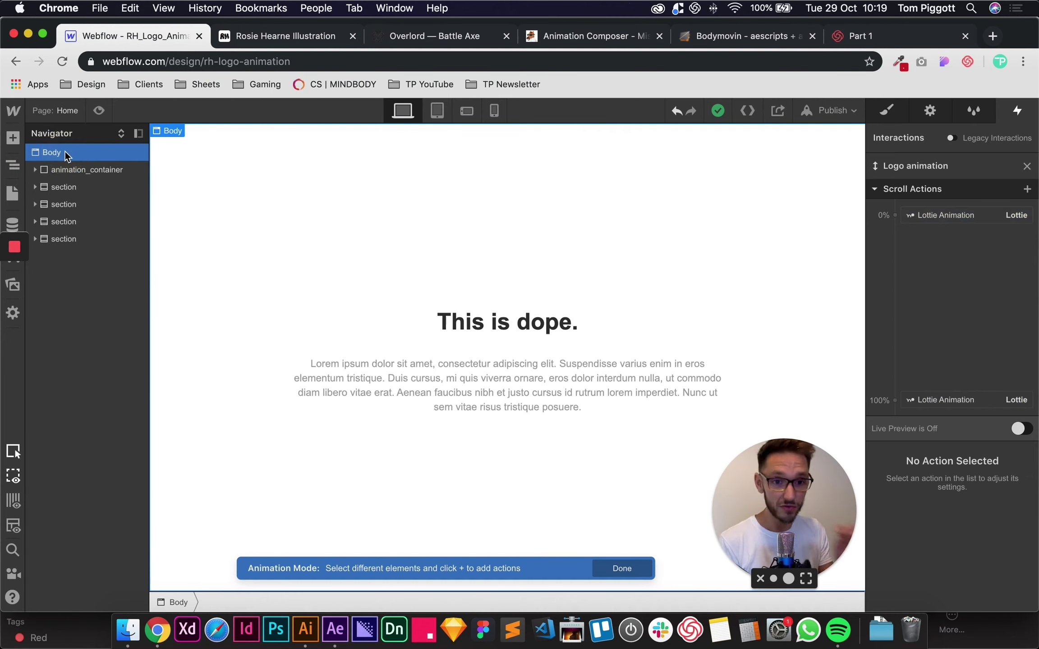
left_click(78, 171)
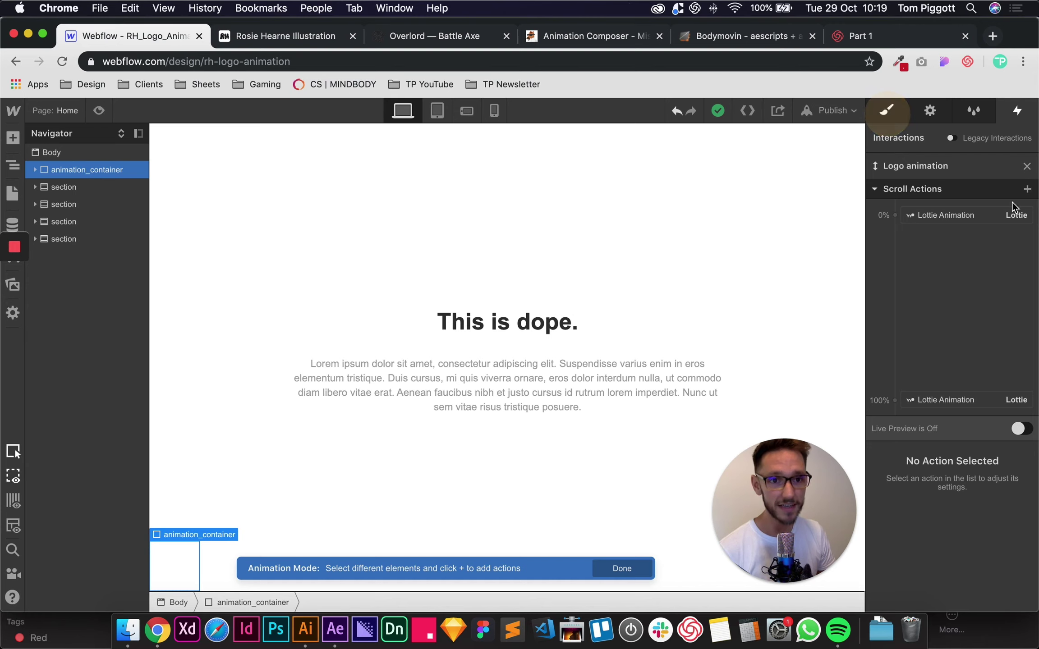
left_click(887, 111)
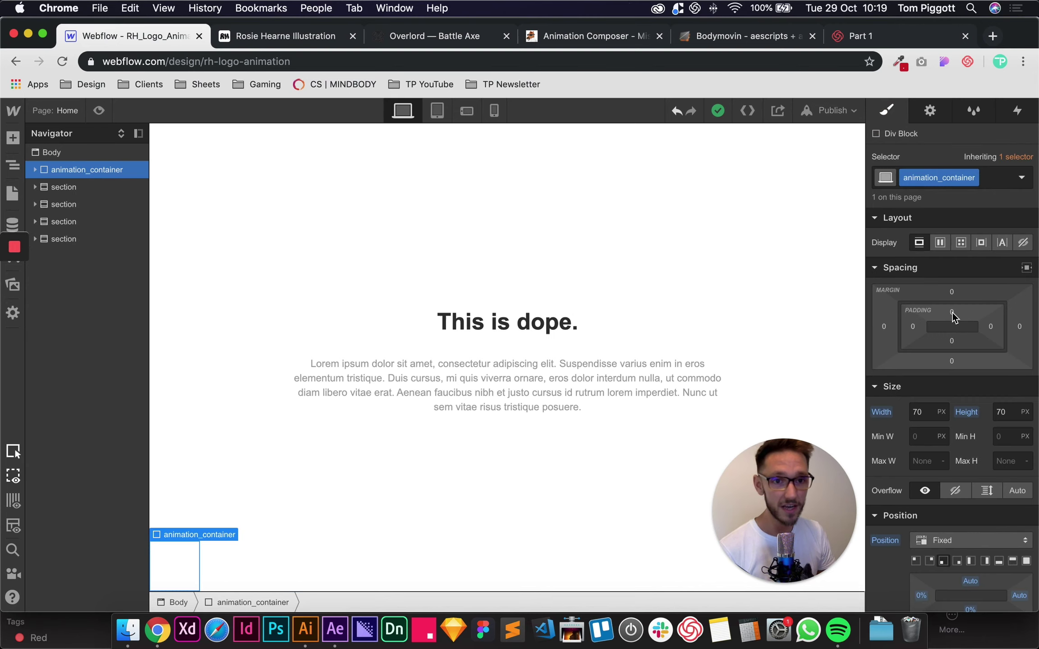
left_click(952, 362)
type("7")
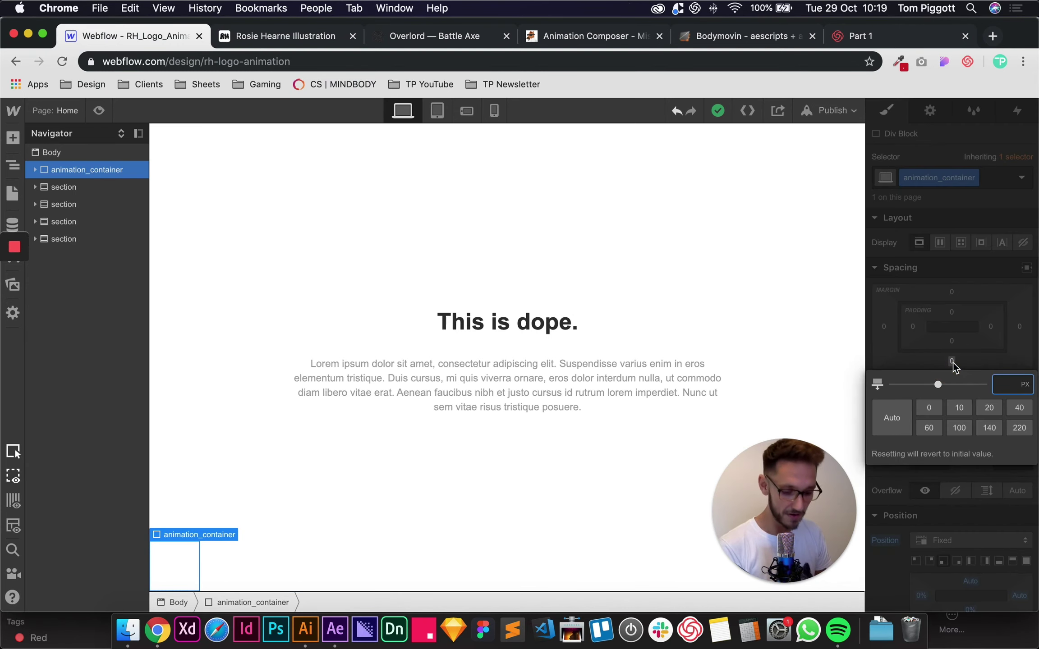
key("Return")
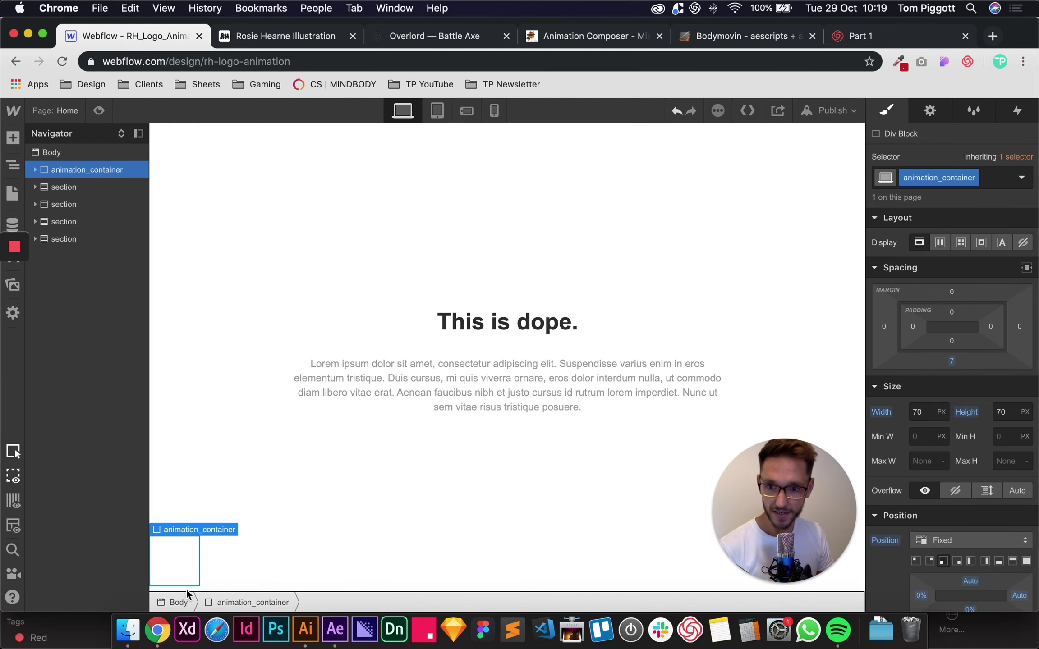
Add a Div Block directly inside the Body.
left_click(54, 152)
key("super+e")
type("div")
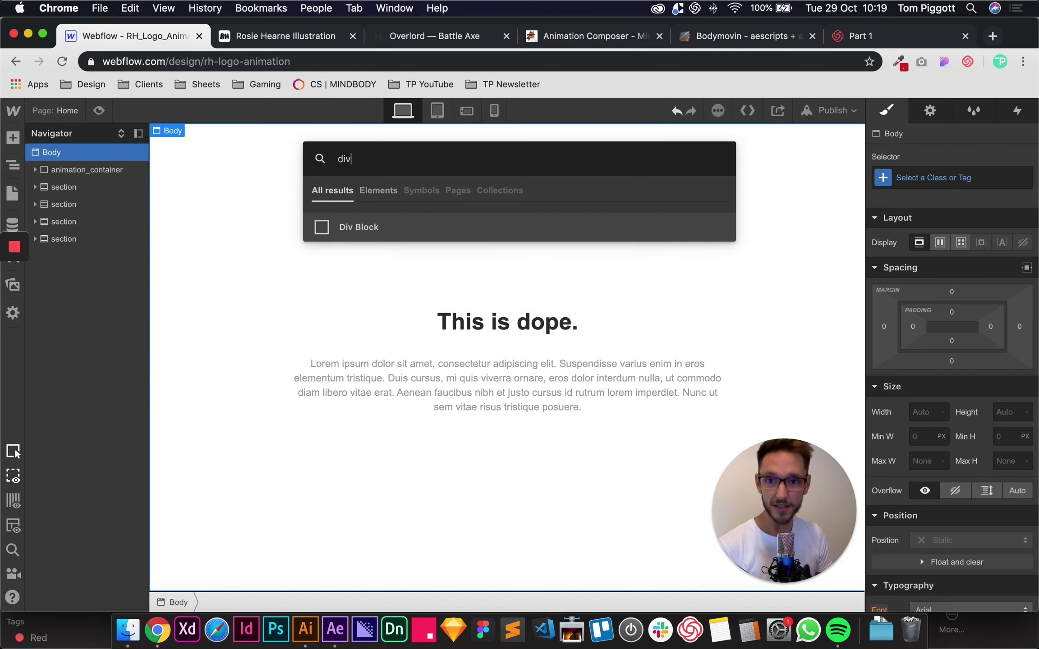
key("Return")
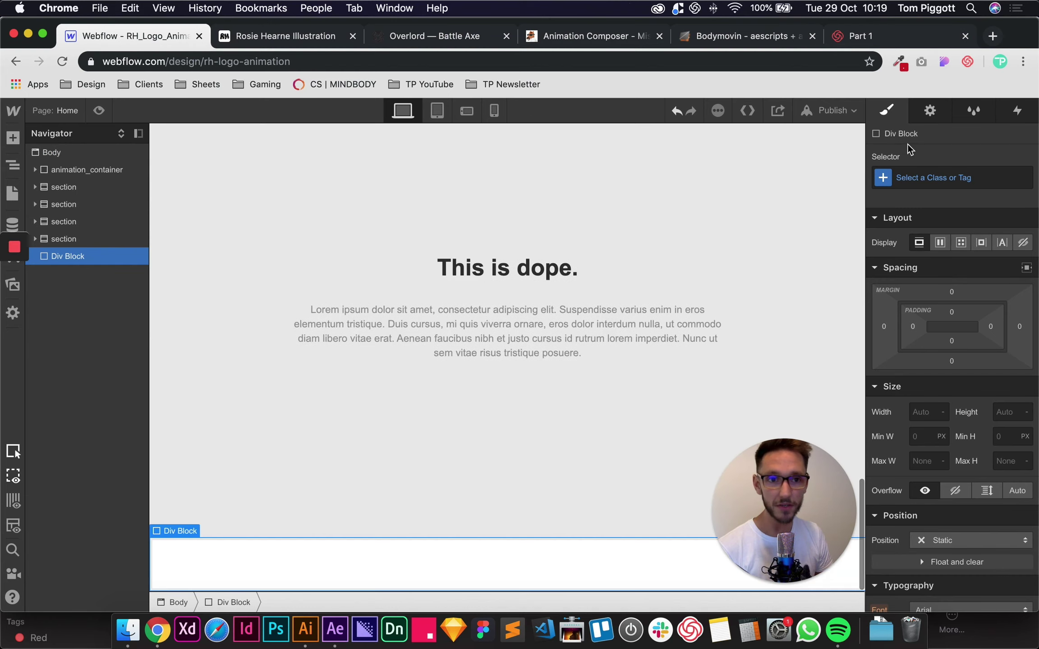
Give the new div block the class progress_bar and move it directly below animation_container, above the sections.
left_click(916, 177)
type("progres")
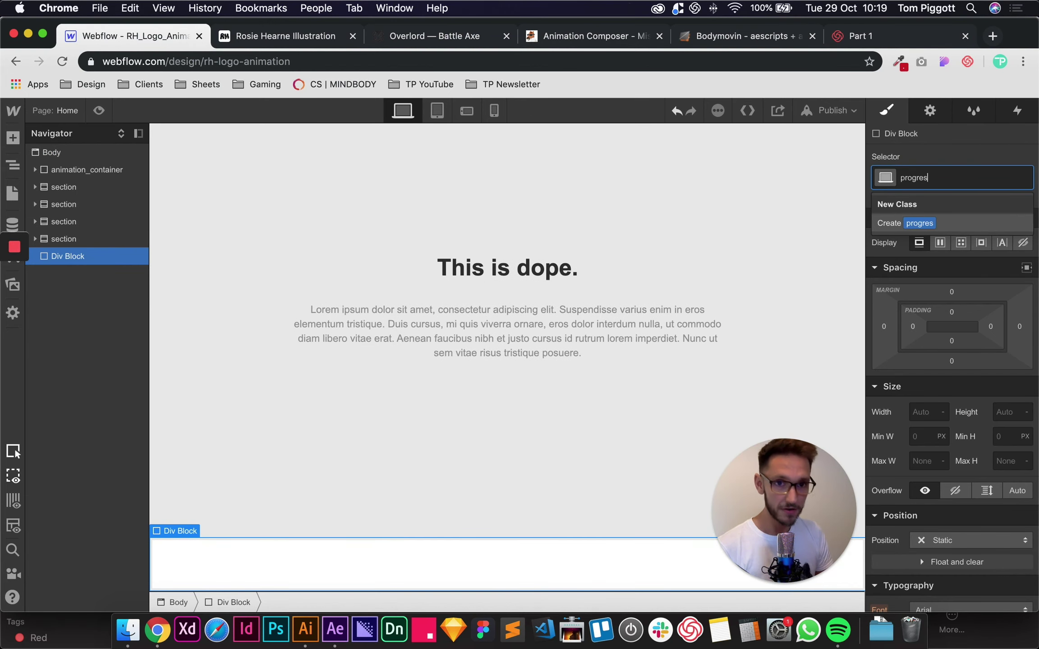
type("r")
key("Return")
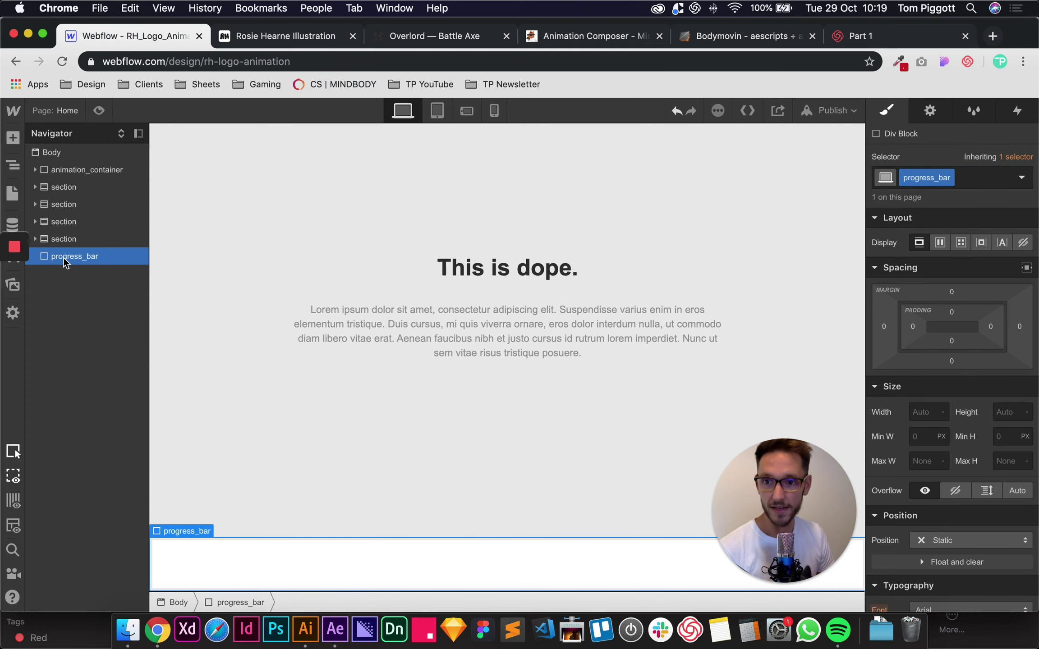
left_click_drag(65, 259, 67, 185)
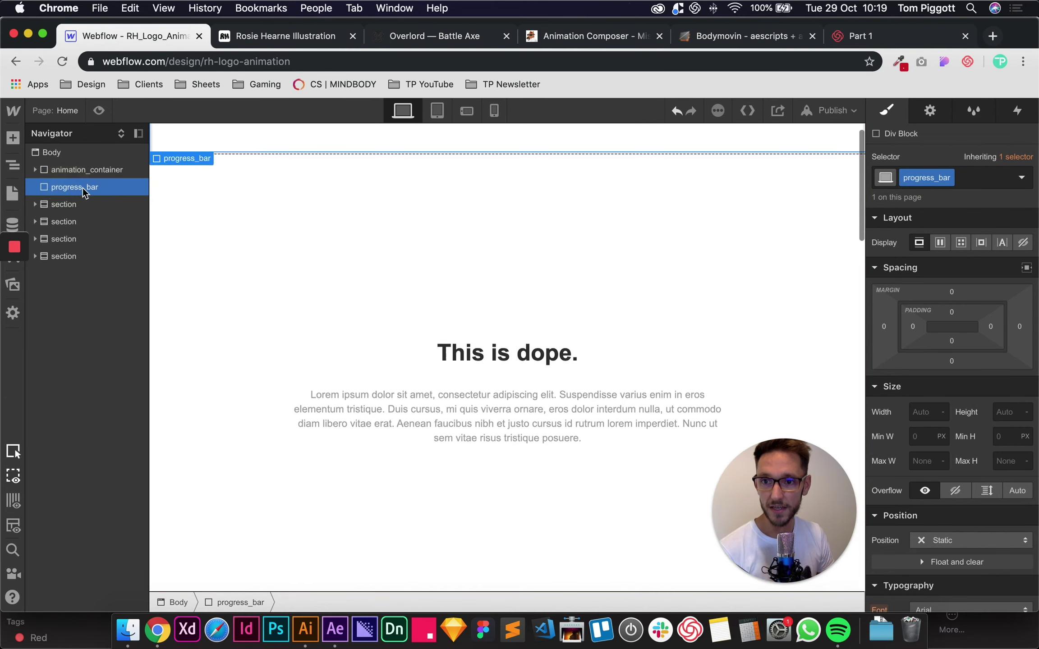
Set the progress_bar's width to 100% and its height to 7 px.
scroll(974, 516, "down", 3)
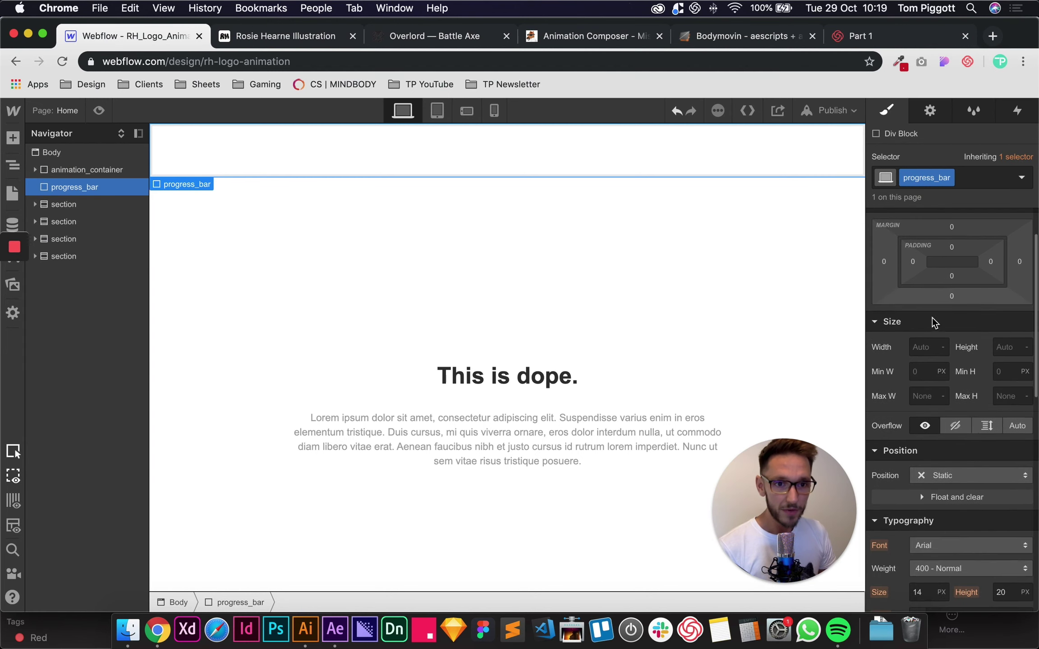
scroll(935, 323, "up", 3)
left_click(920, 411)
type("100%")
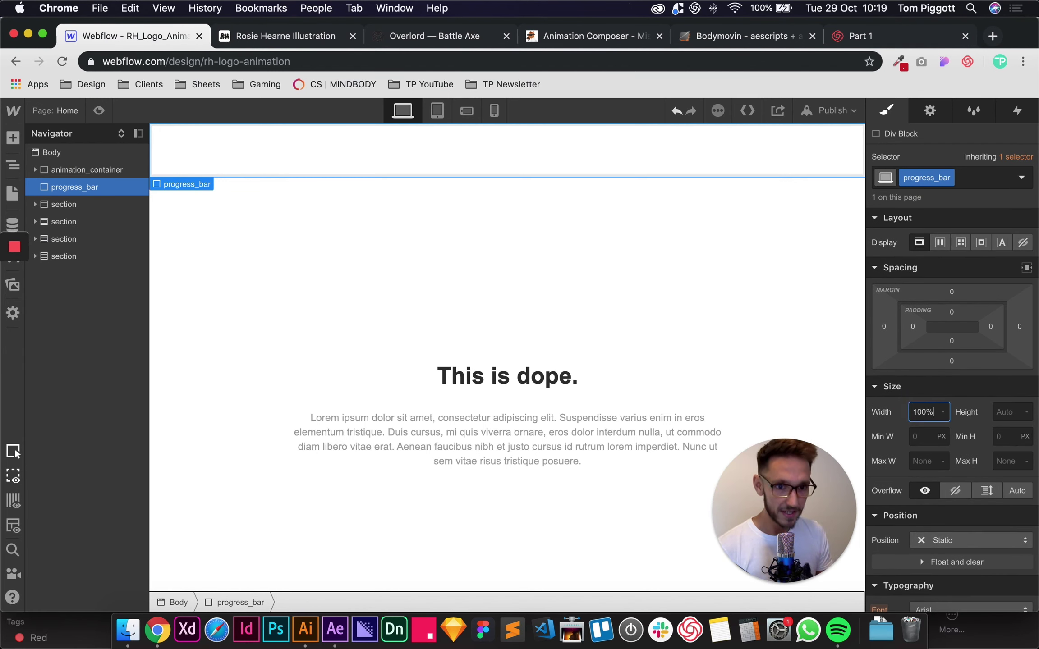
key("Tab")
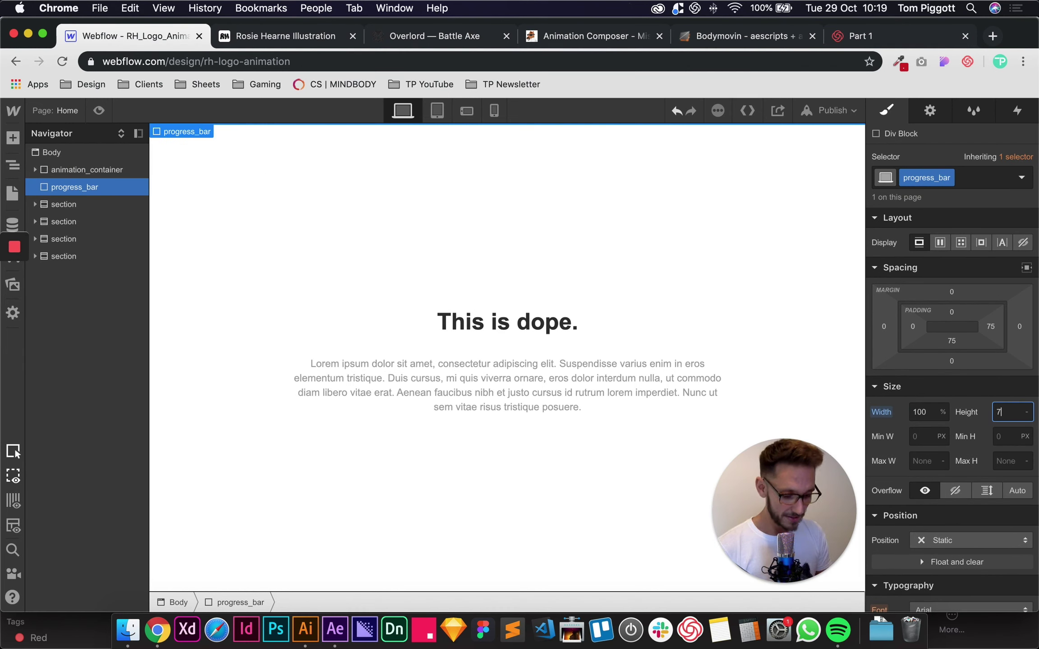
type("7px")
key("Return")
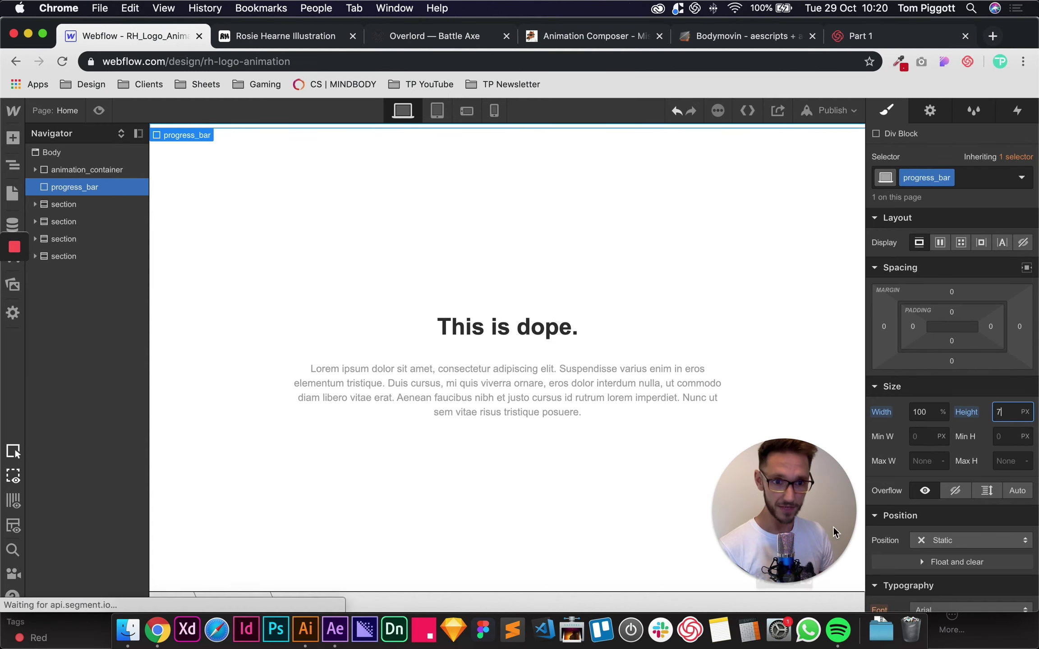
Set the progress_bar's position to Fixed and anchor it across the full bottom edge of the page.
scroll(947, 505, "down", 1)
scroll(947, 505, "down", 5)
left_click(962, 408)
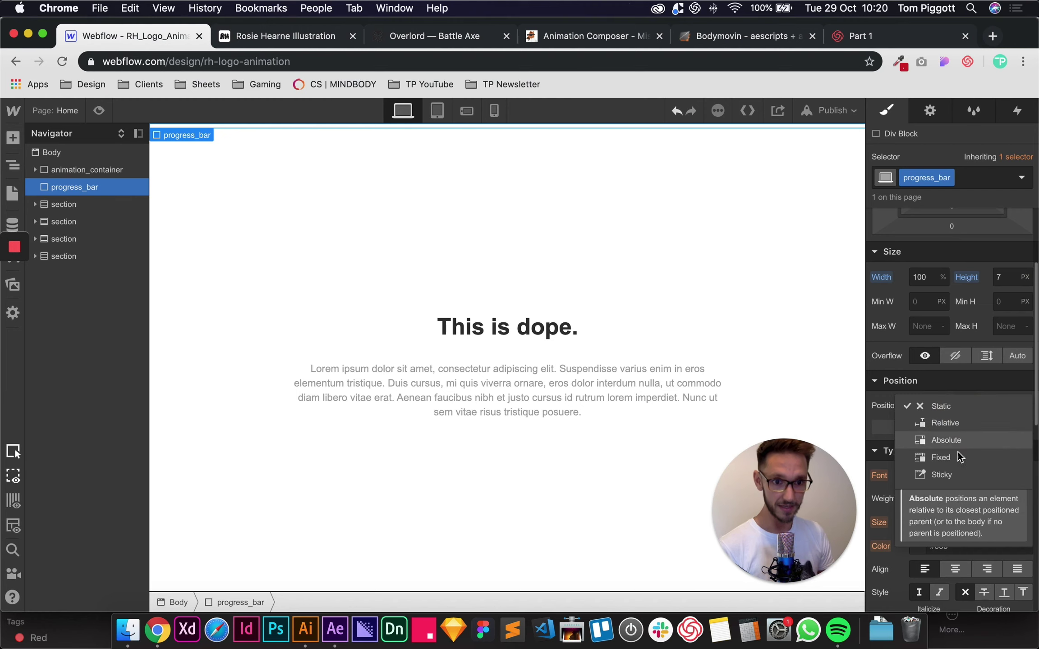
left_click(957, 456)
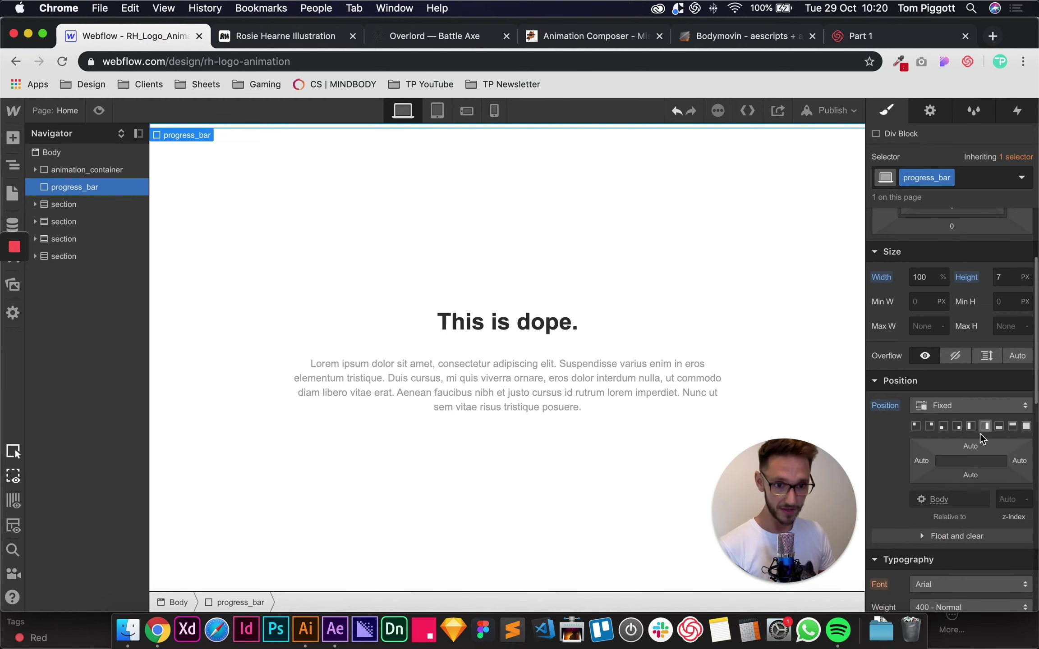
left_click(999, 426)
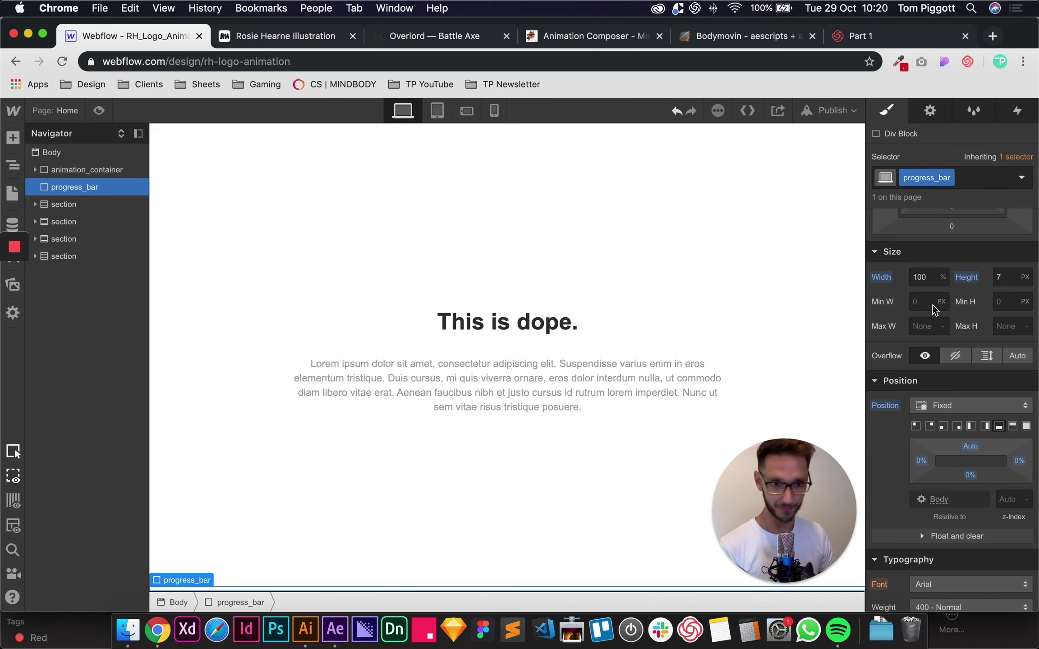
Set the progress_bar's background color to pink #fc8eed.
scroll(975, 454, "down", 3)
scroll(976, 453, "down", 15)
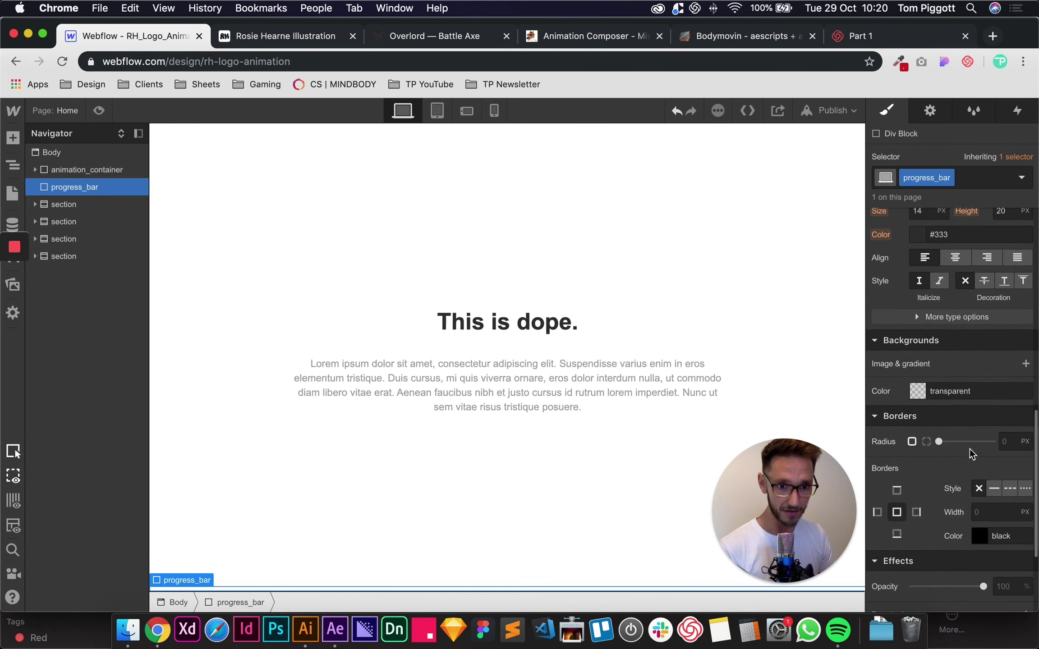
left_click(918, 392)
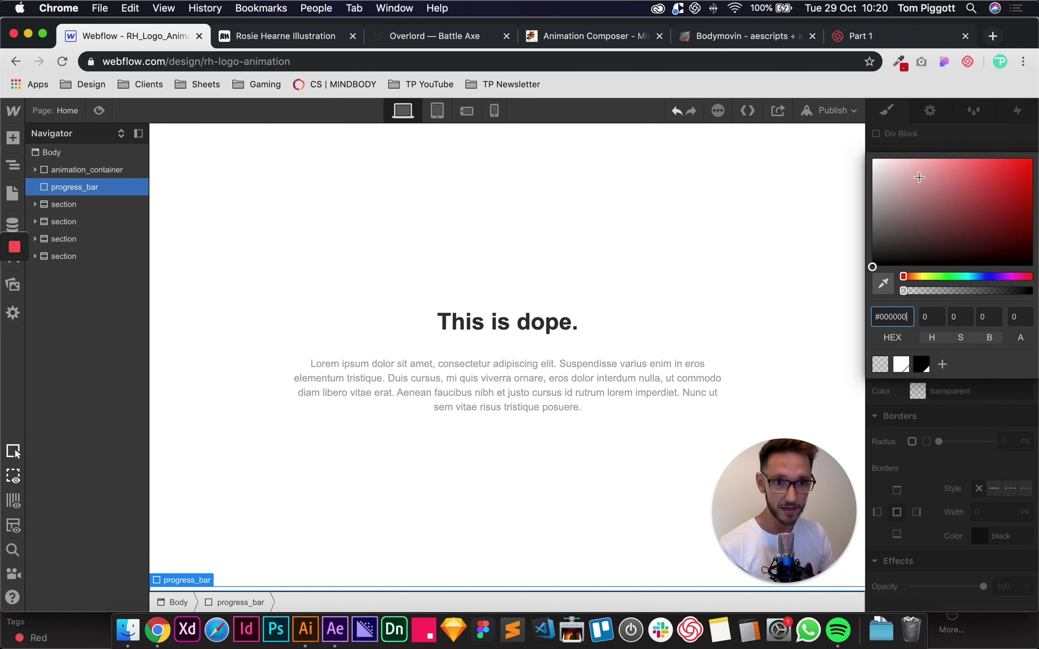
left_click_drag(1003, 278, 1010, 276)
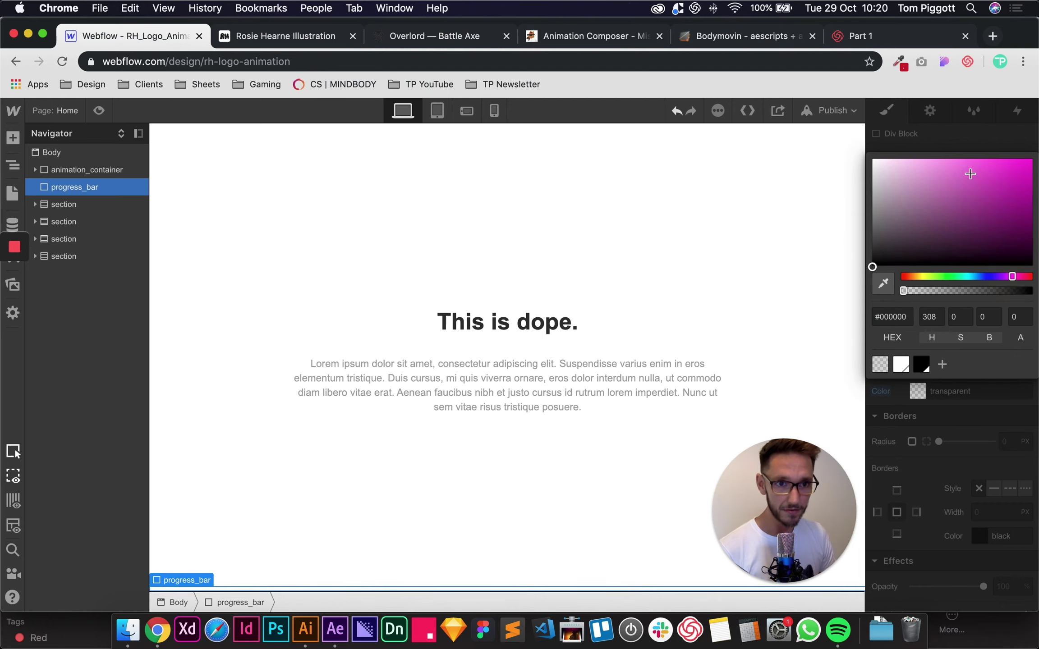
mouse_move(958, 160)
left_mouse_down()
mouse_move(929, 170)
mouse_move(943, 159)
left_mouse_up()
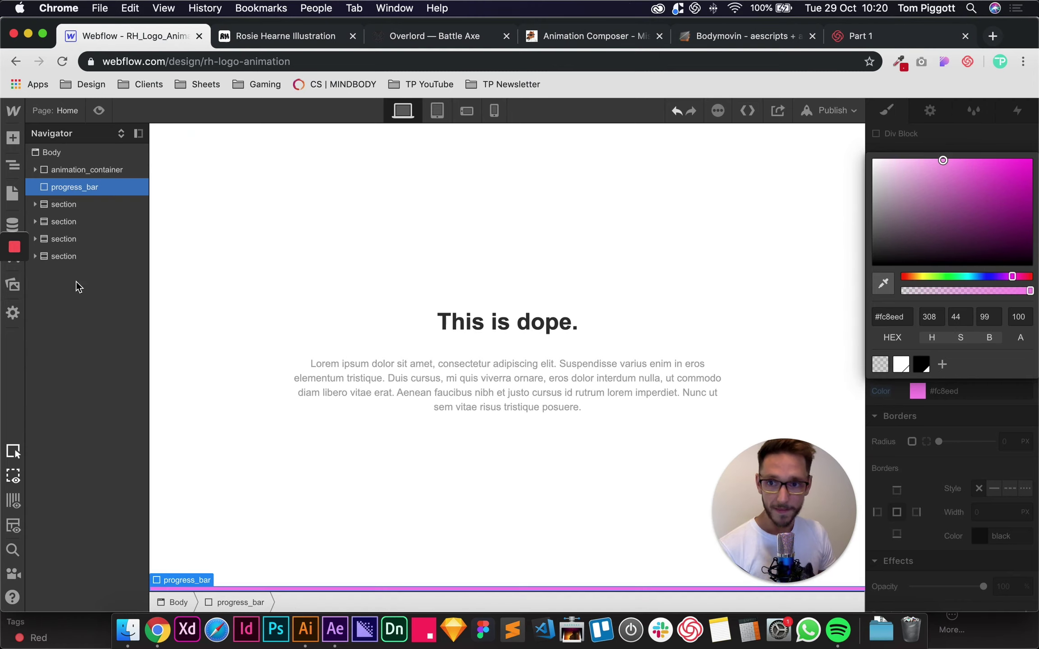
Preview the page and scroll through the sections to check the logo above the fixed pink bar, then return to editing.
left_click(99, 111)
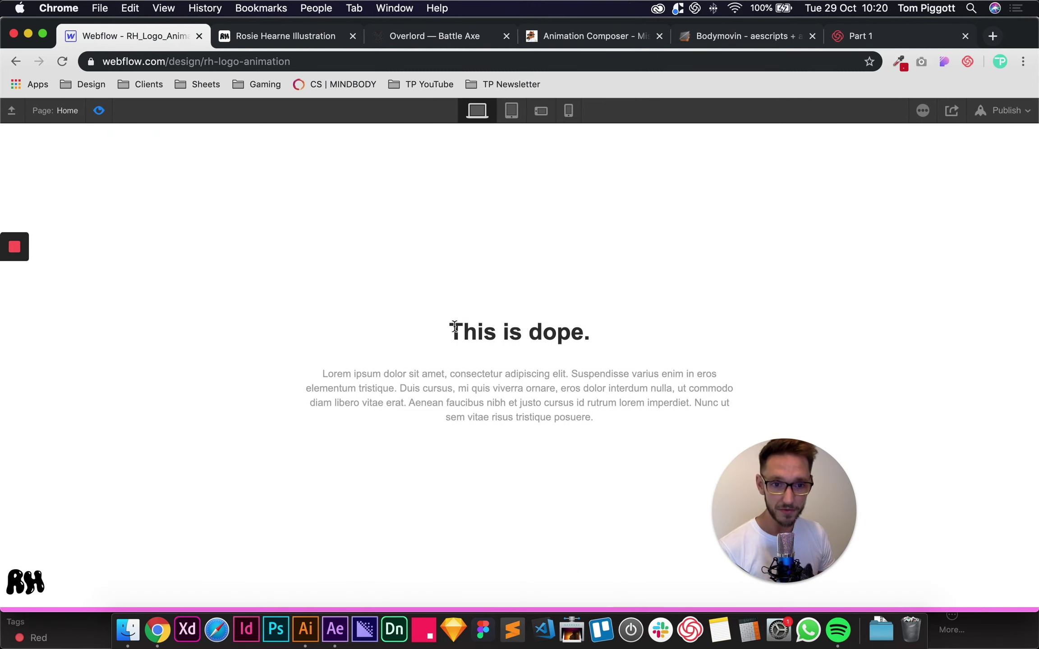
scroll(449, 331, "down", 15)
scroll(120, 510, "down", 8)
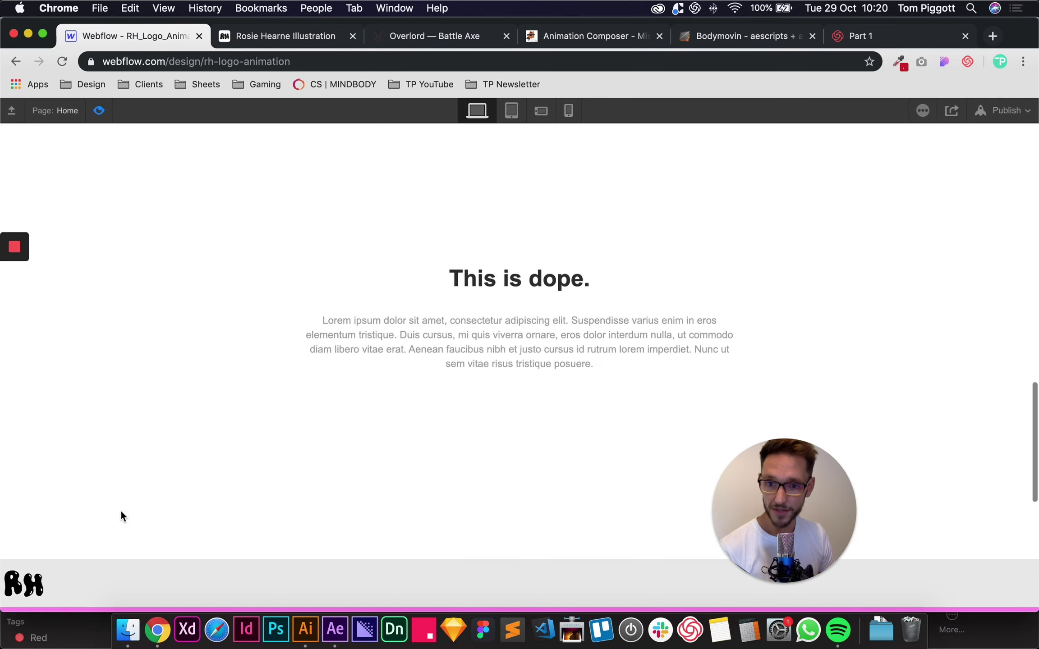
scroll(427, 457, "up", 3)
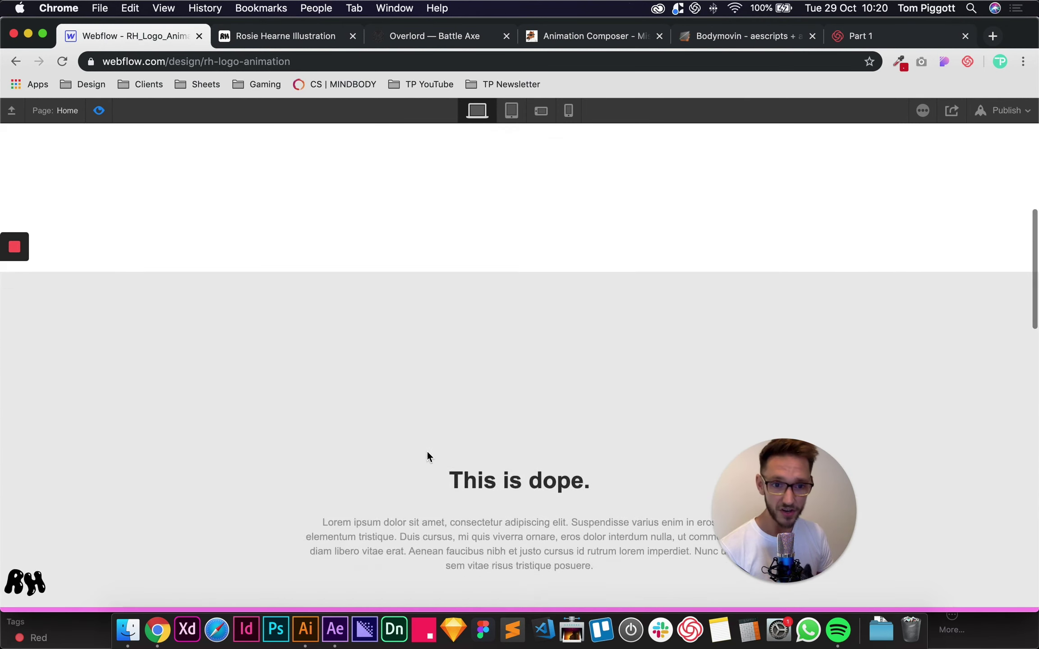
scroll(426, 454, "down", 3)
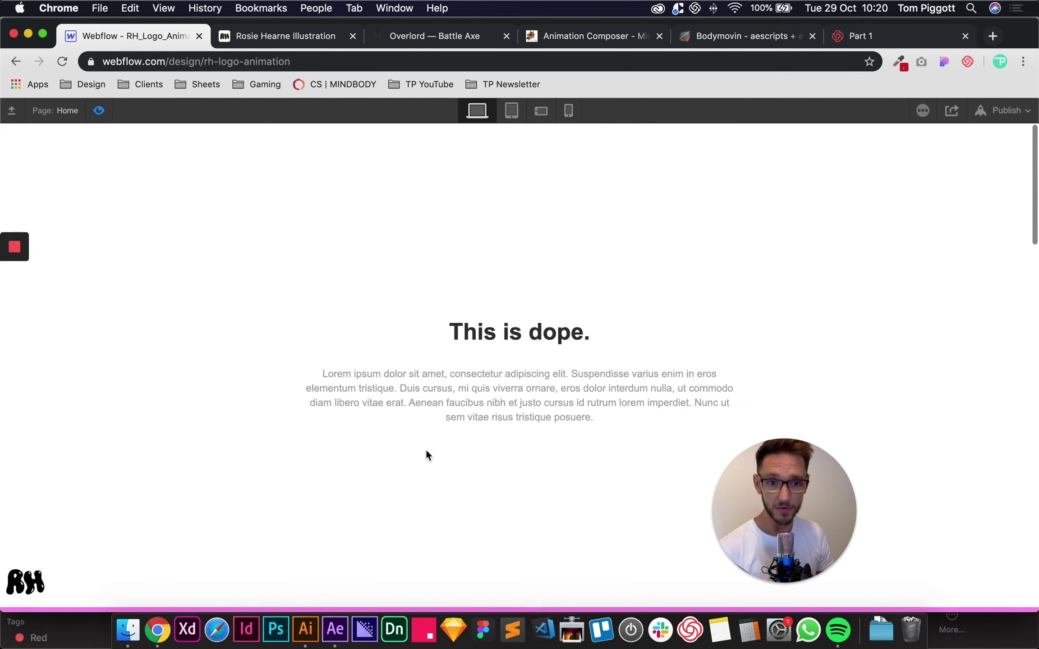
left_click(99, 110)
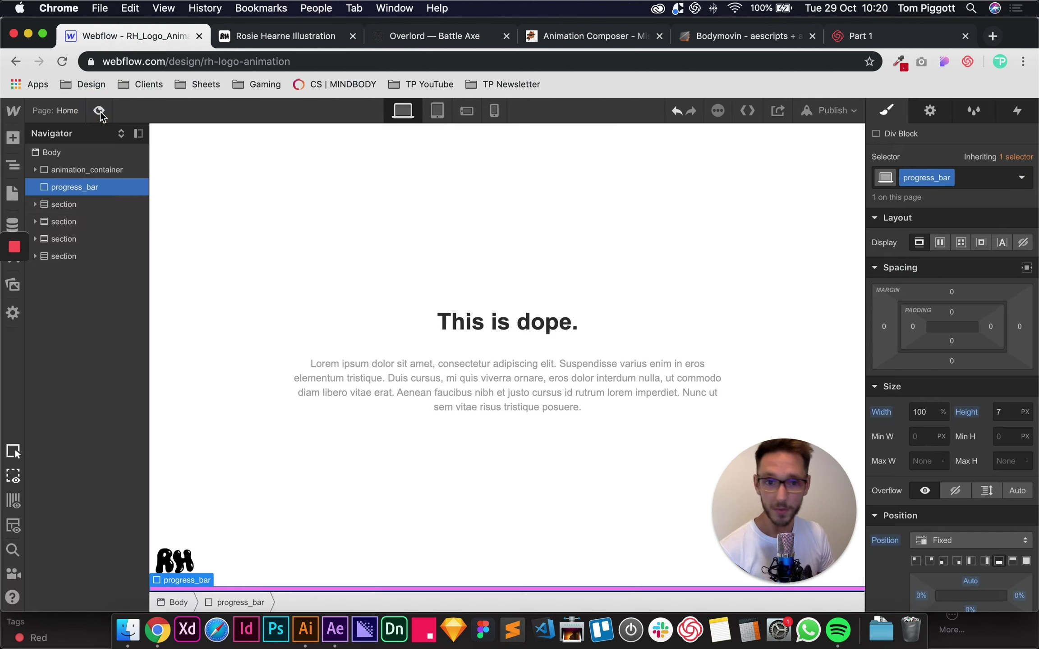
Add a second While page is scrolling page trigger with the Body selected.
left_click(53, 153)
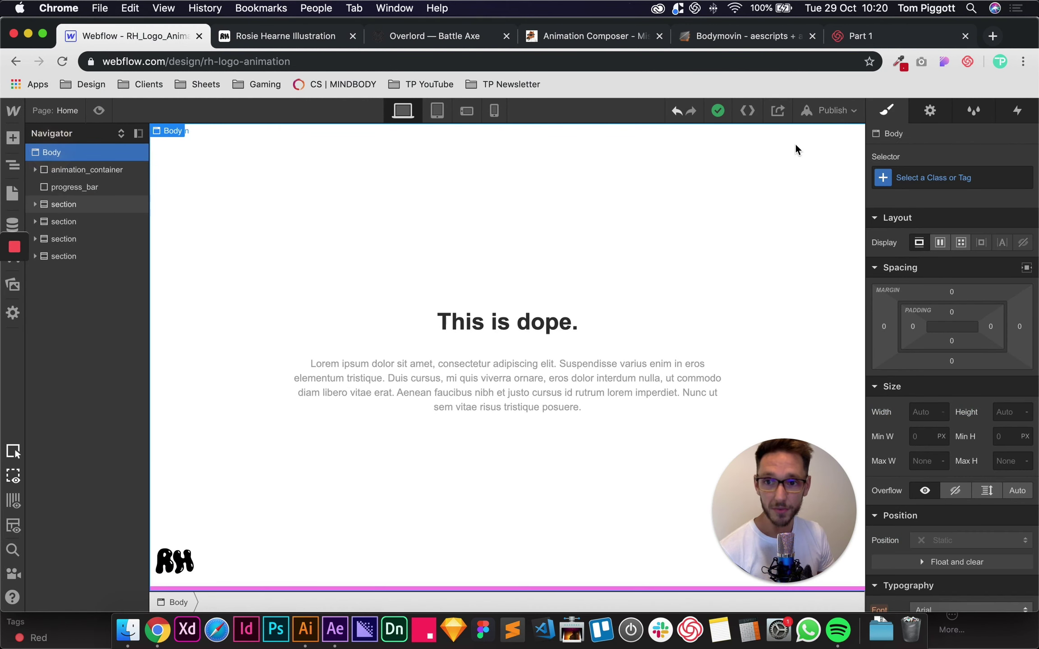
left_click(1019, 111)
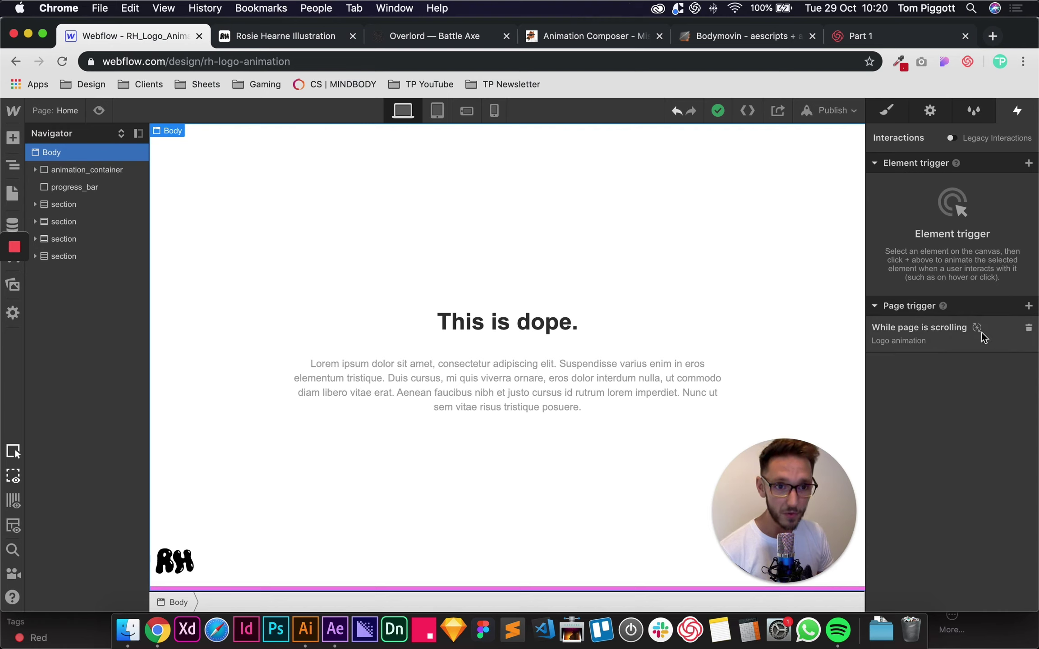
left_click(1029, 306)
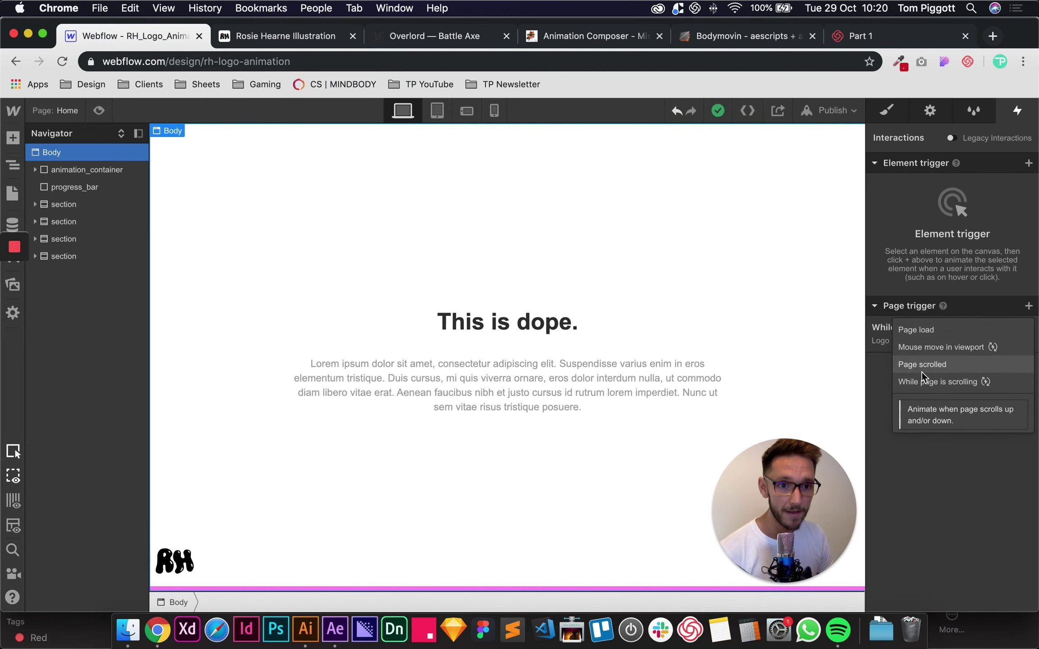
left_click(932, 383)
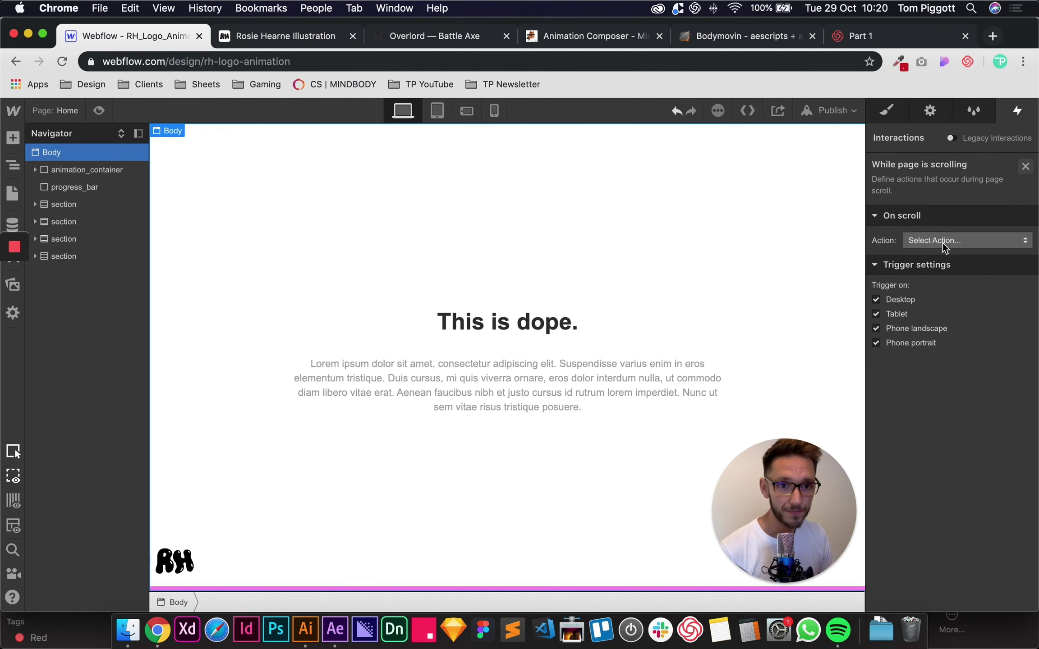
Set the trigger's scroll action to Play Scroll Animation and create a new scroll animation named "Progress bar animation".
left_click(991, 240)
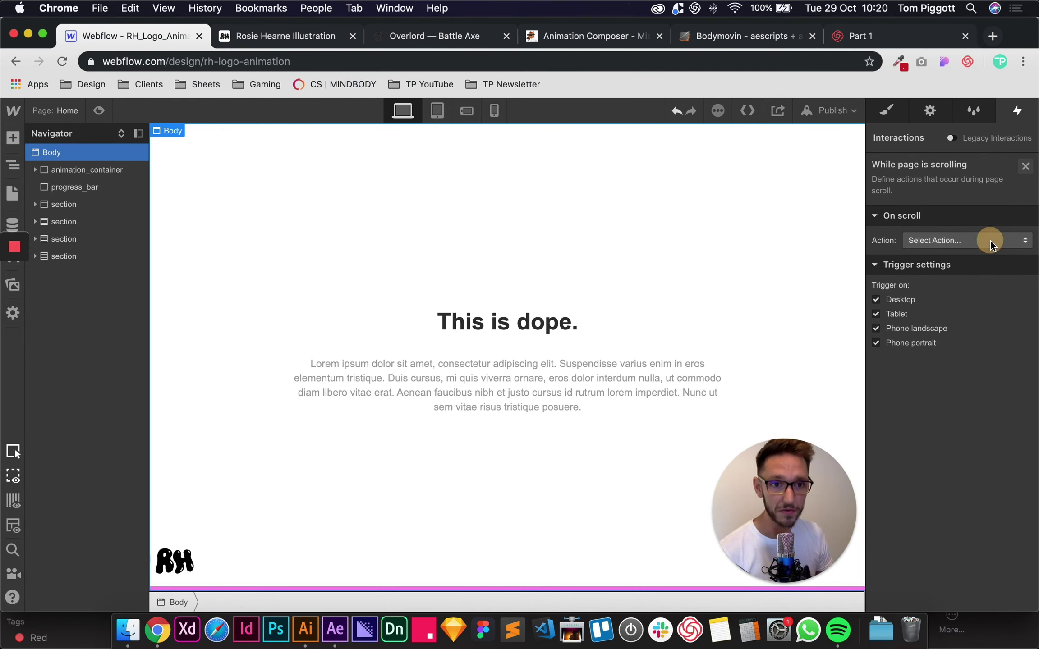
left_click(938, 275)
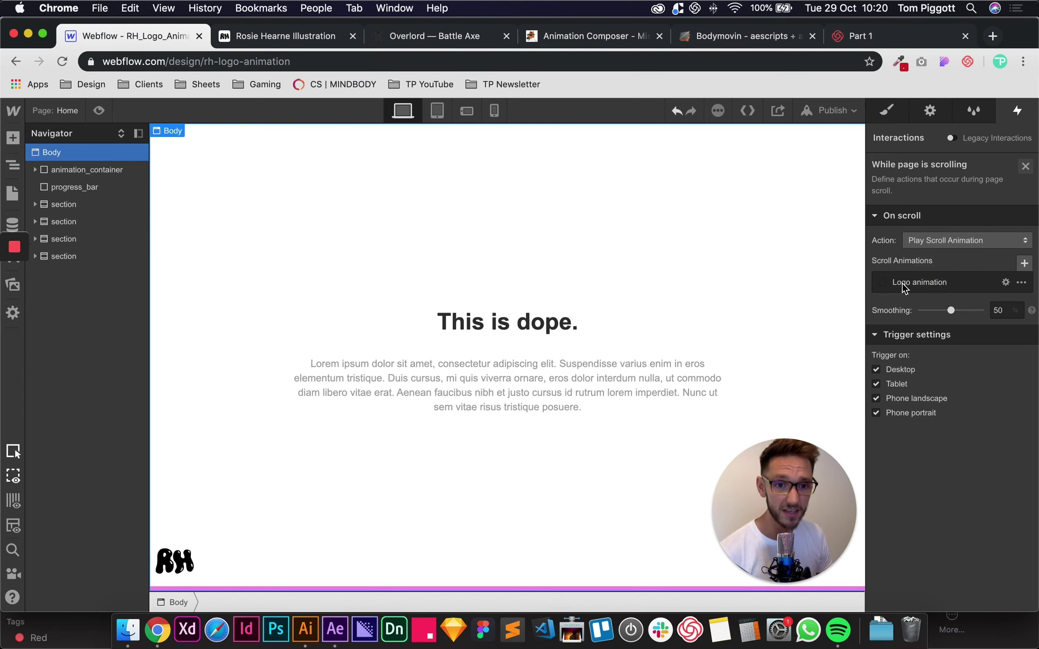
left_click(1025, 263)
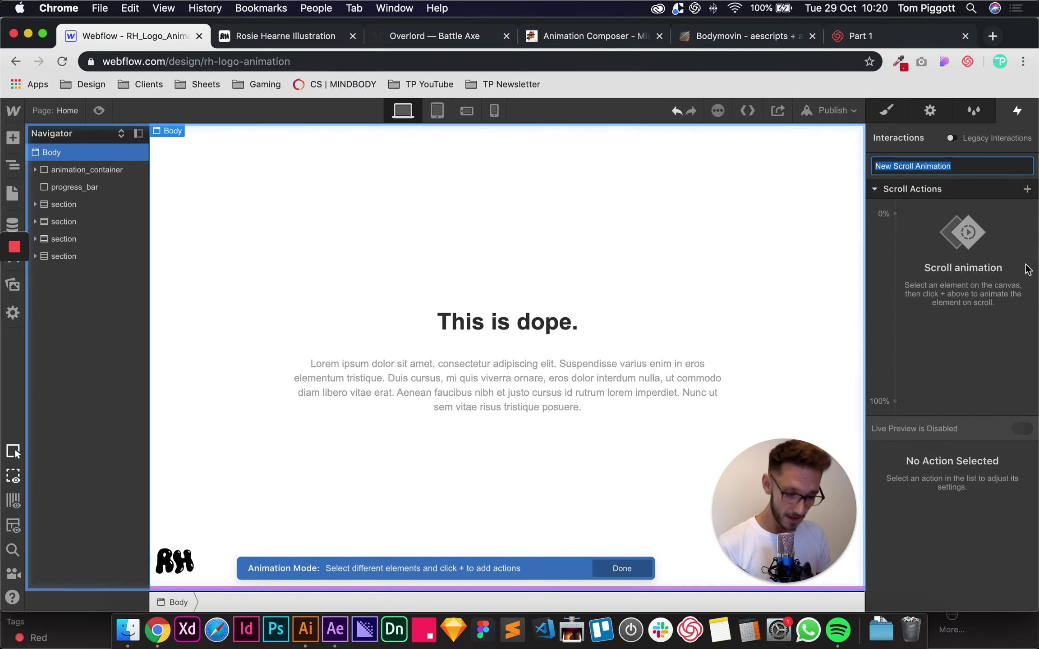
type("Progress")
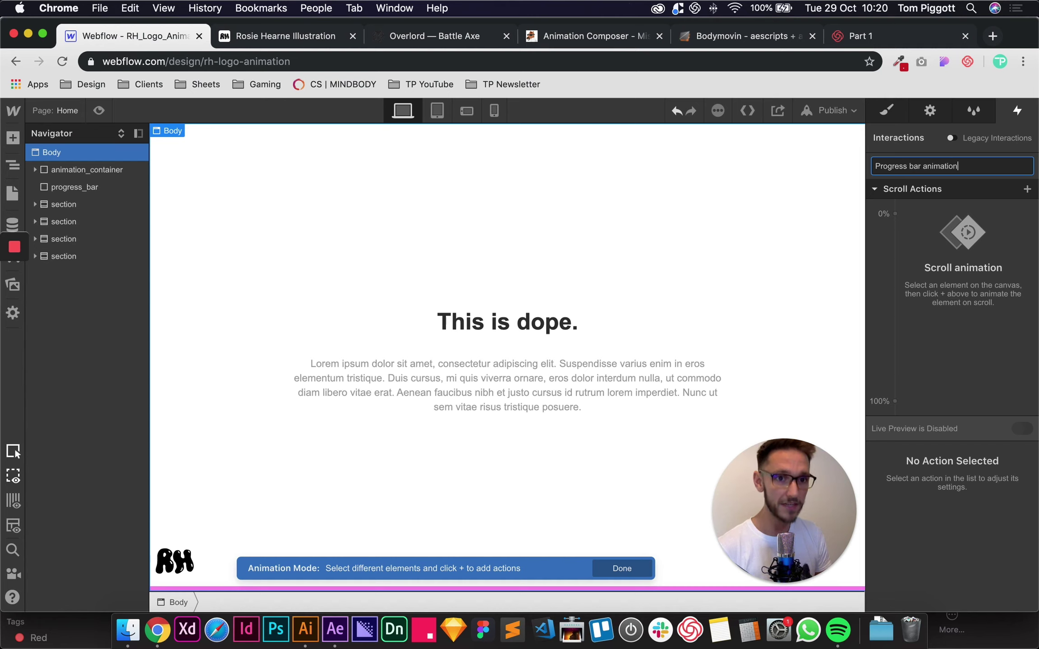
key("Return")
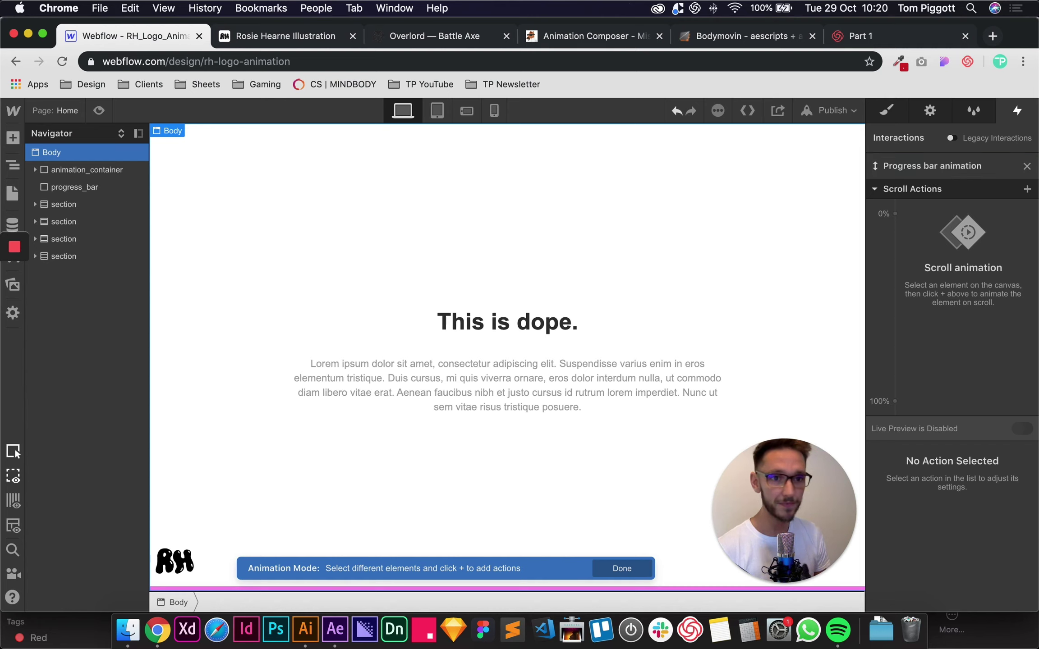
Add a Size action for the progress_bar and set its 0% keyframe to 0% width and 7 px height.
left_click(70, 186)
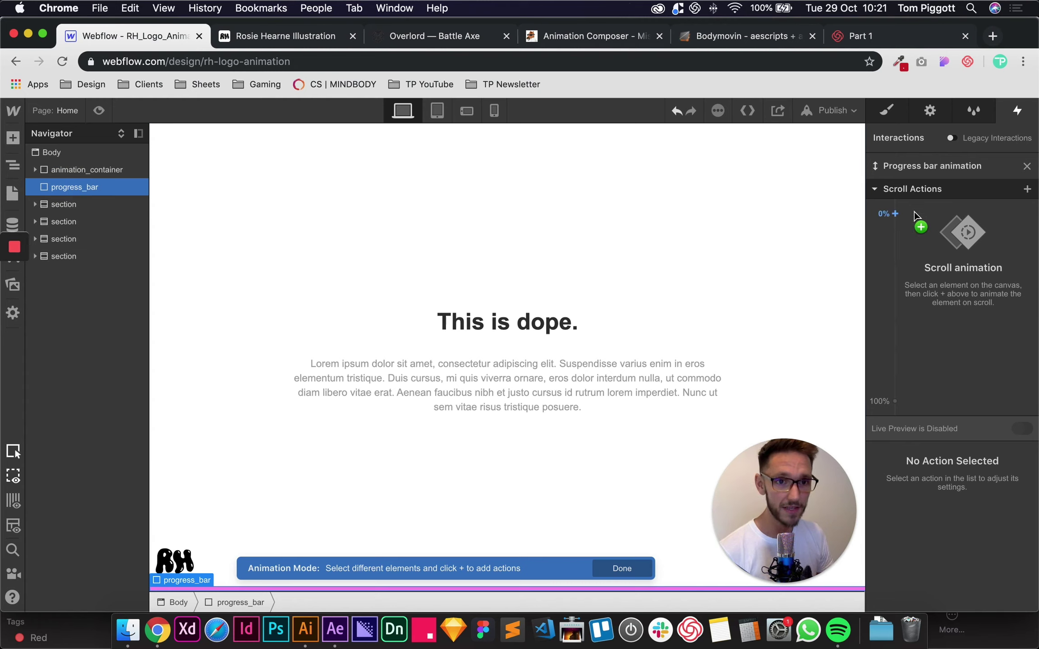
left_click(1026, 190)
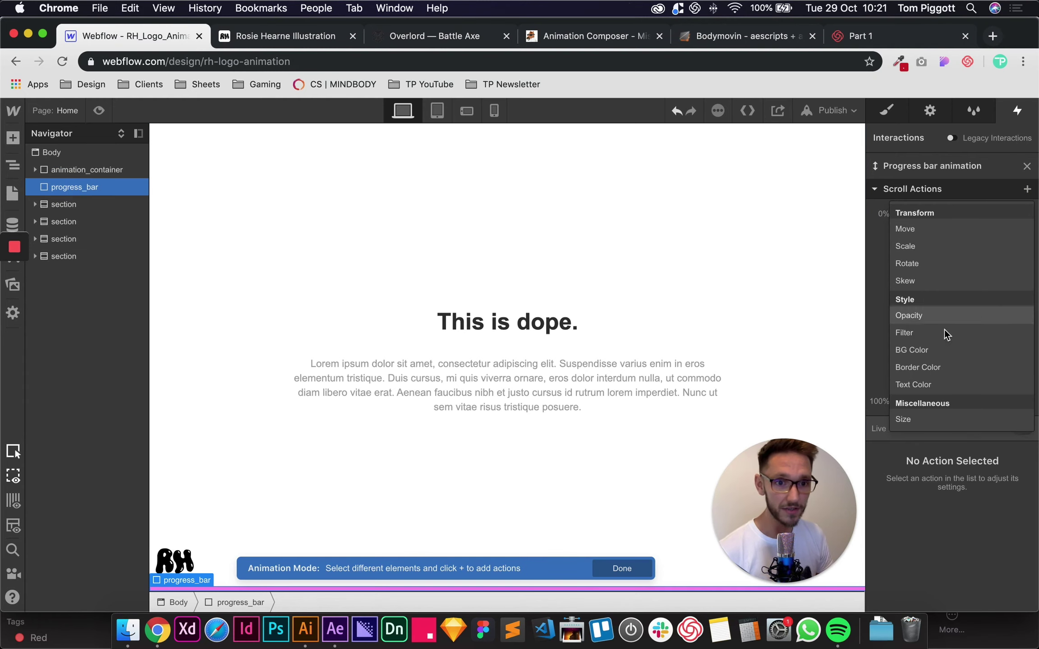
left_click(926, 421)
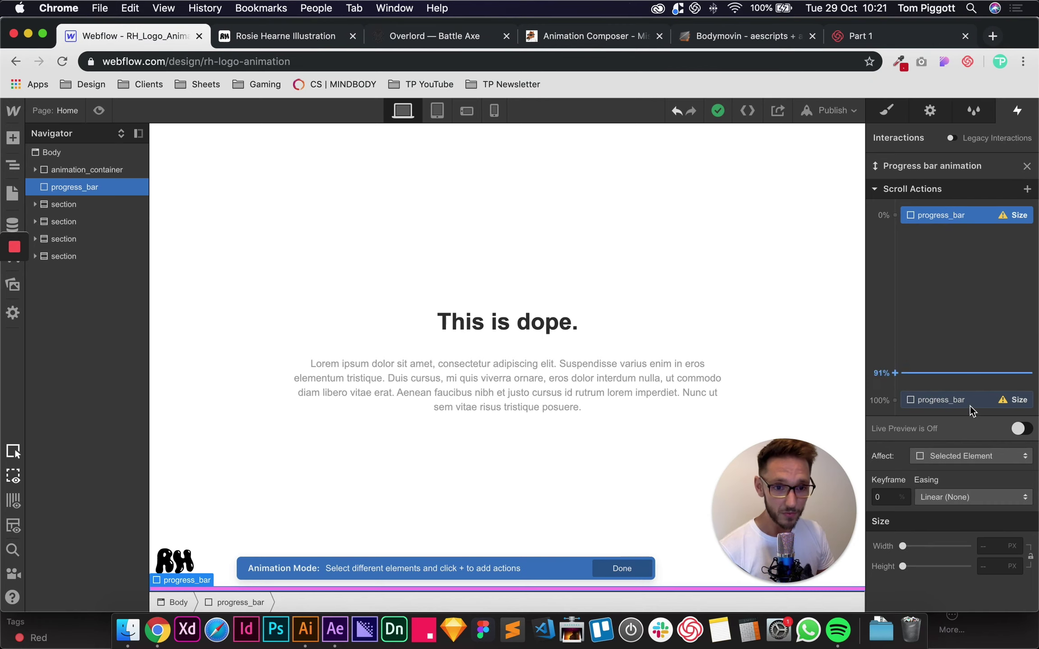
left_click(993, 547)
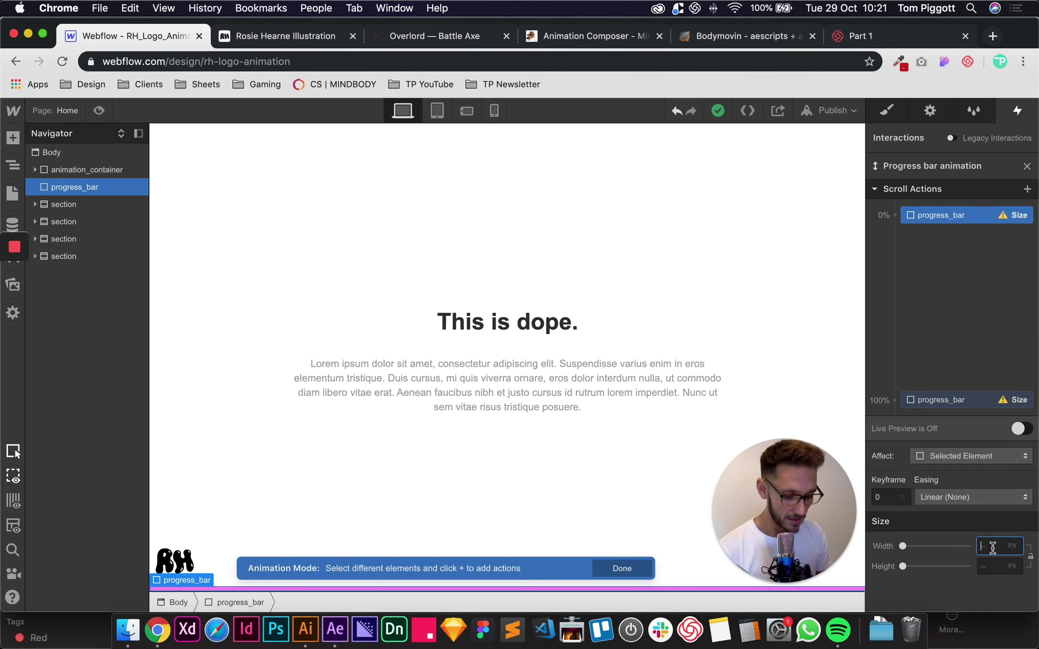
type("0%")
key("Tab")
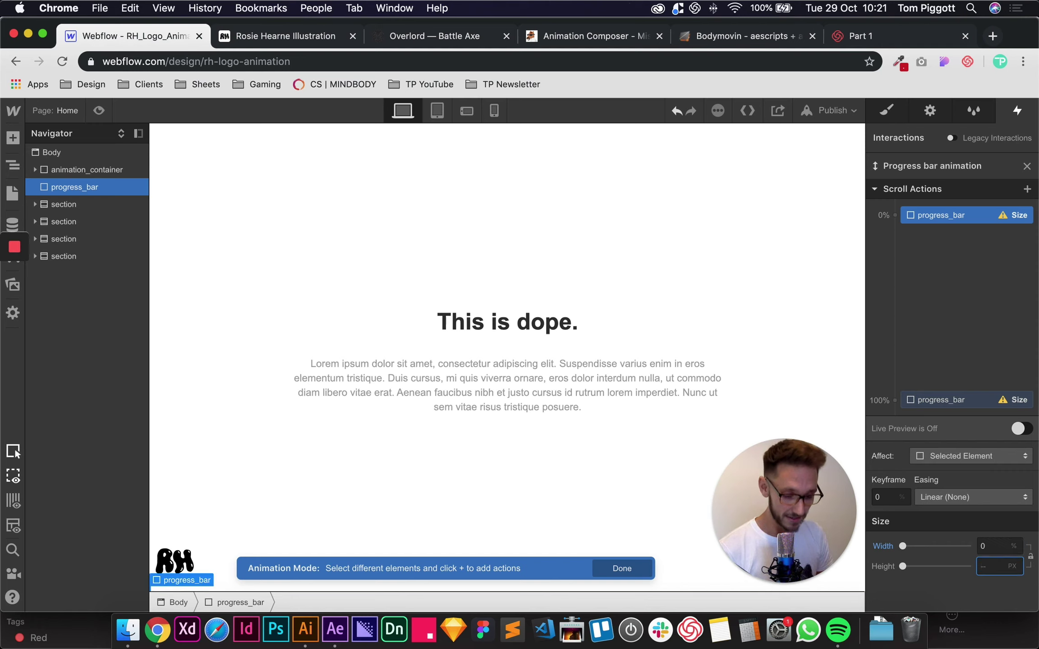
type("7")
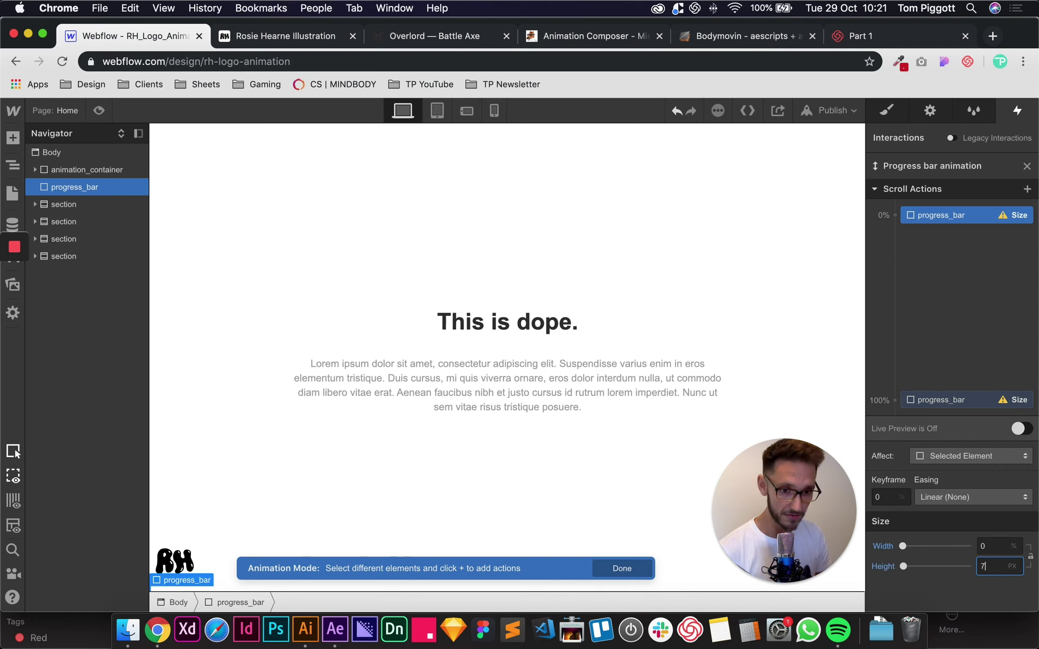
Set the progress_bar's 100% scroll keyframe to 100% width and 7 px height.
left_click(950, 400)
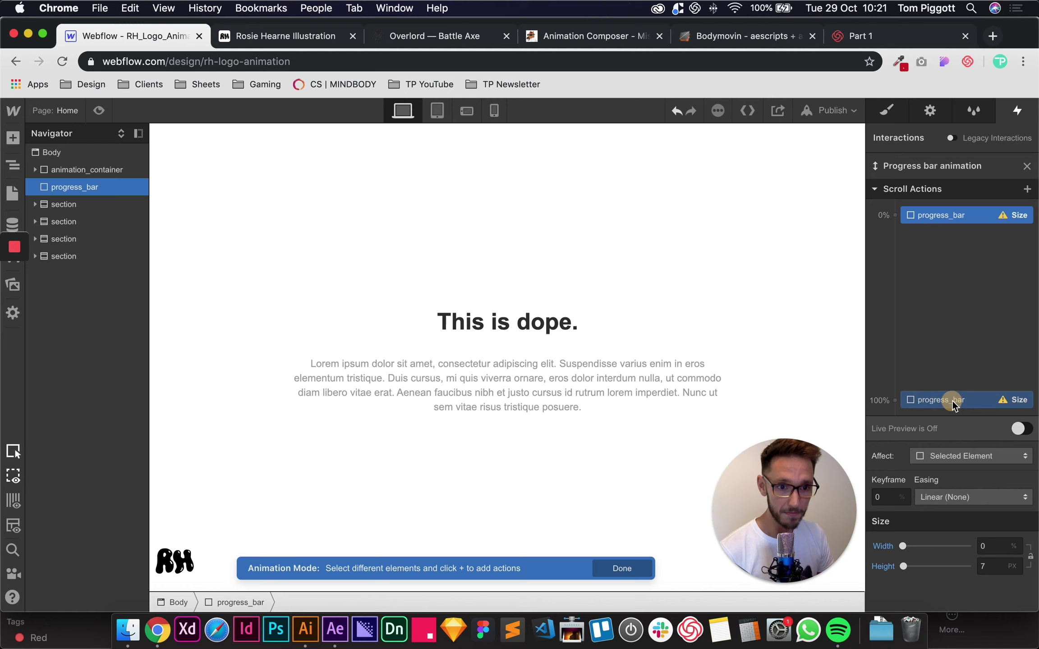
left_click(991, 553)
type("100%")
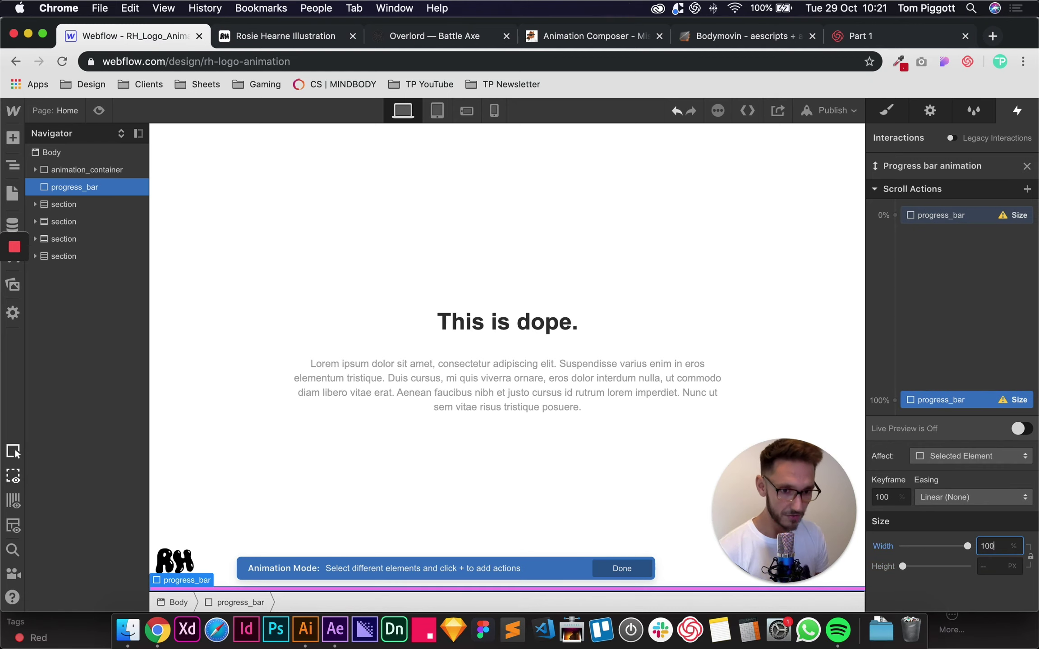
key("Tab")
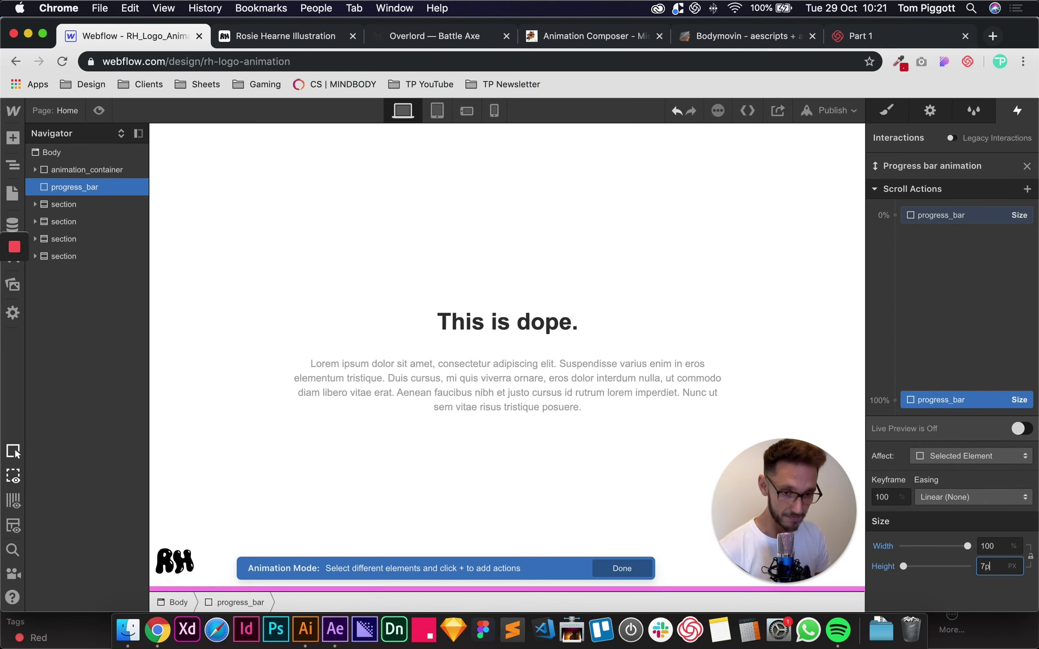
Preview the page and scroll up and down through all sections to check the logo and progress bar animations.
left_click(99, 110)
scroll(683, 319, "down", 6)
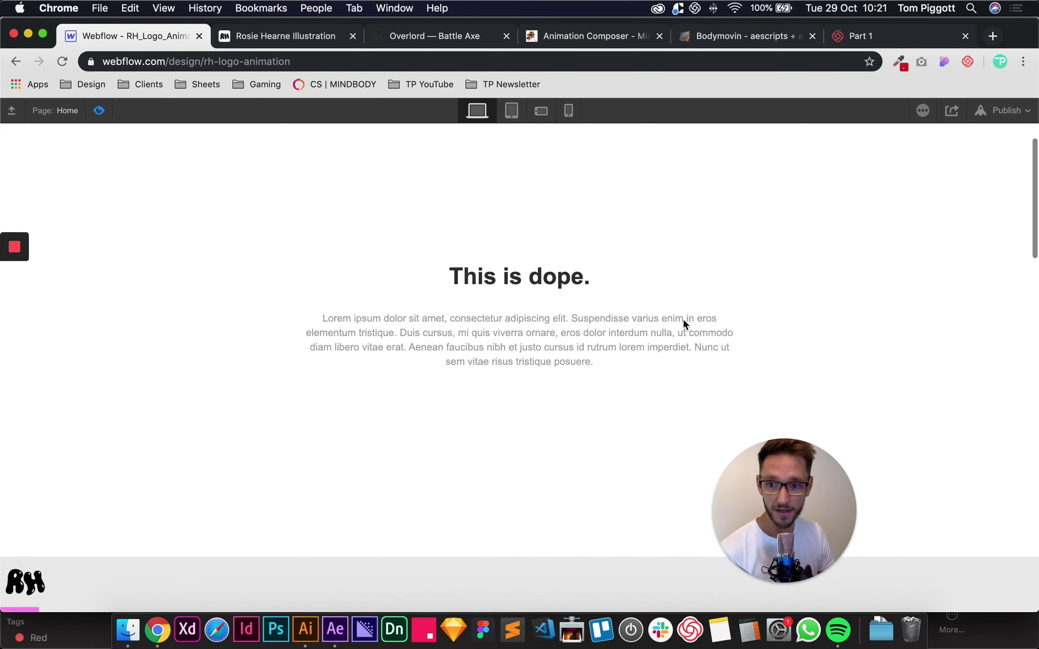
scroll(684, 322, "down", 10)
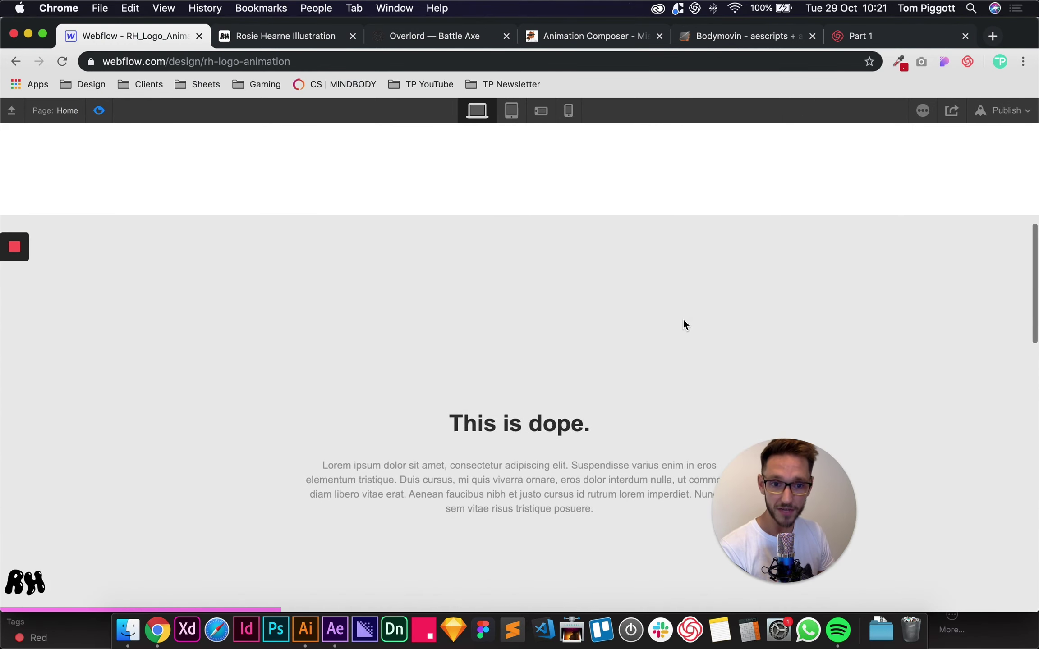
scroll(683, 319, "down", 10)
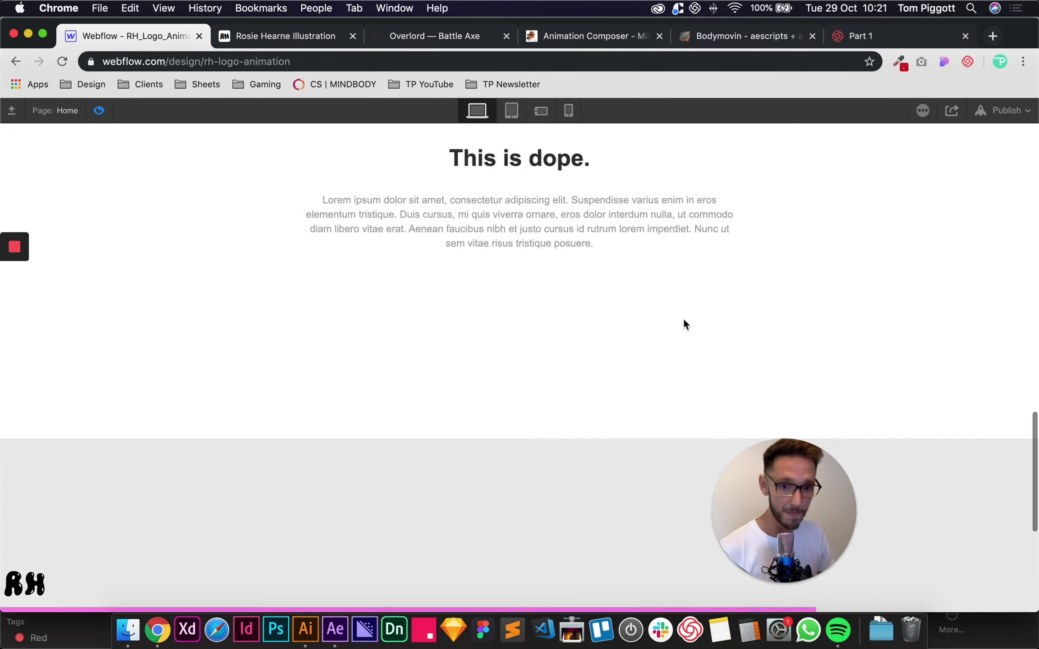
scroll(684, 318, "up", 20)
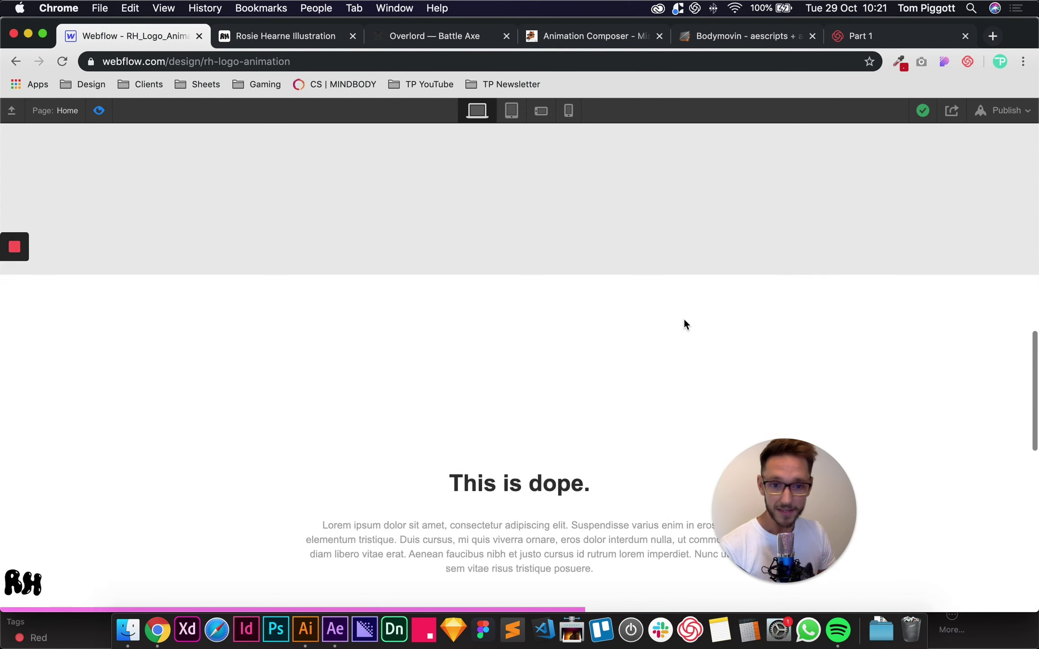
scroll(683, 318, "down", 20)
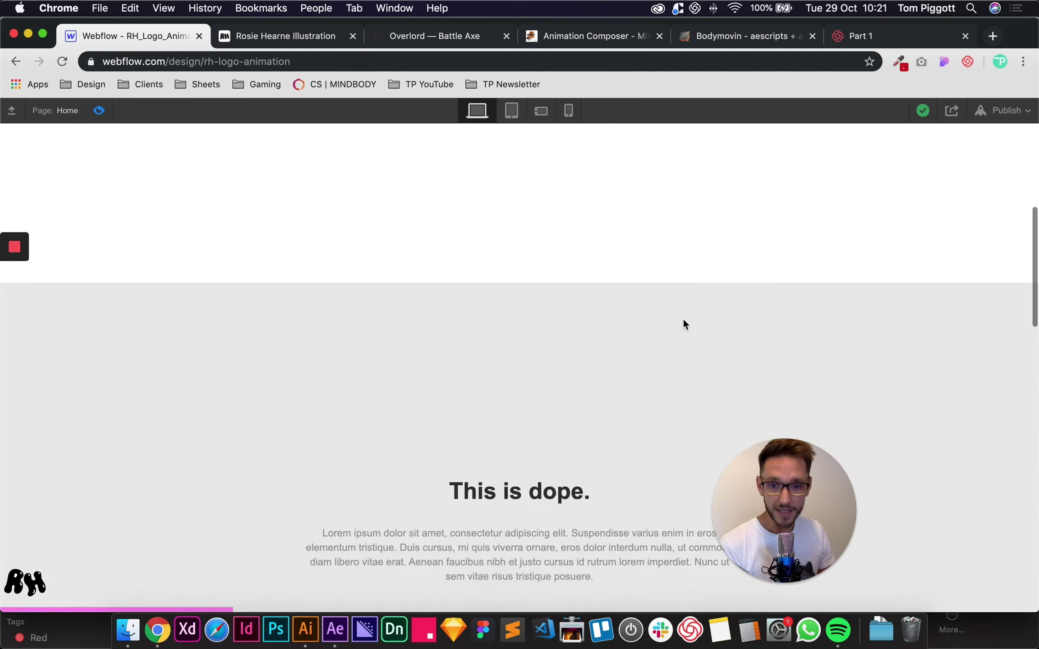
scroll(684, 318, "up", 20)
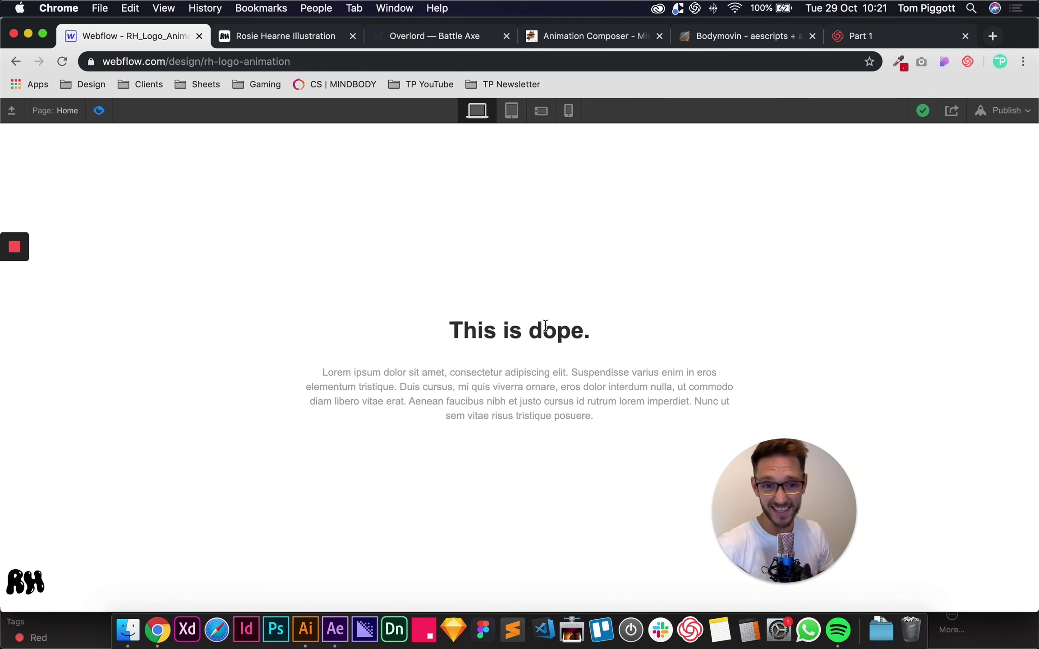
scroll(545, 324, "down", 3)
scroll(546, 326, "down", 15)
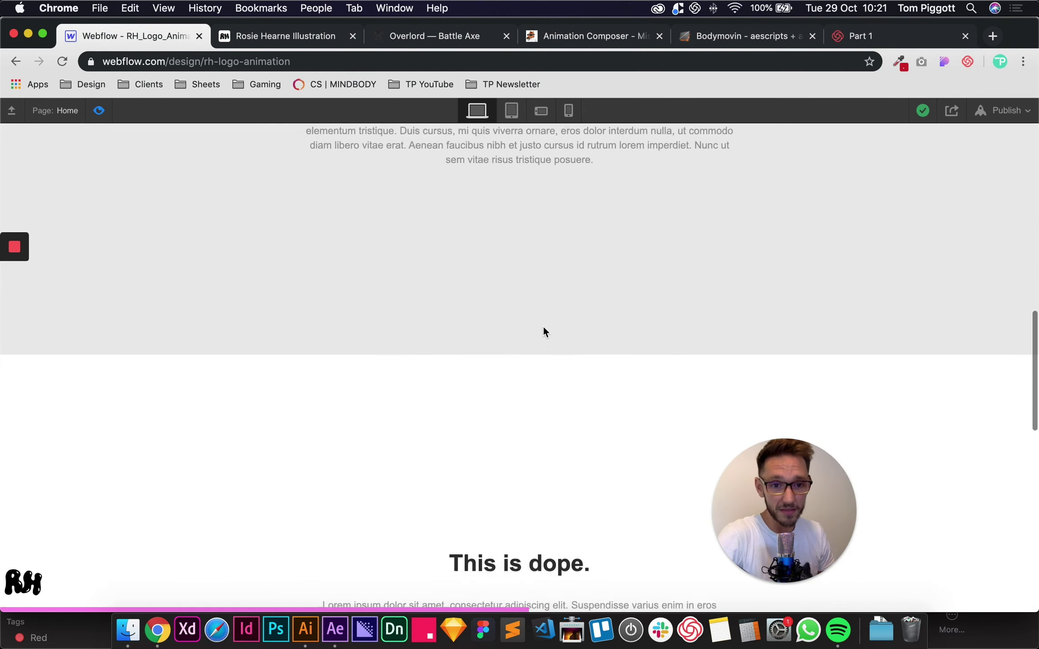
scroll(545, 332, "down", 3)
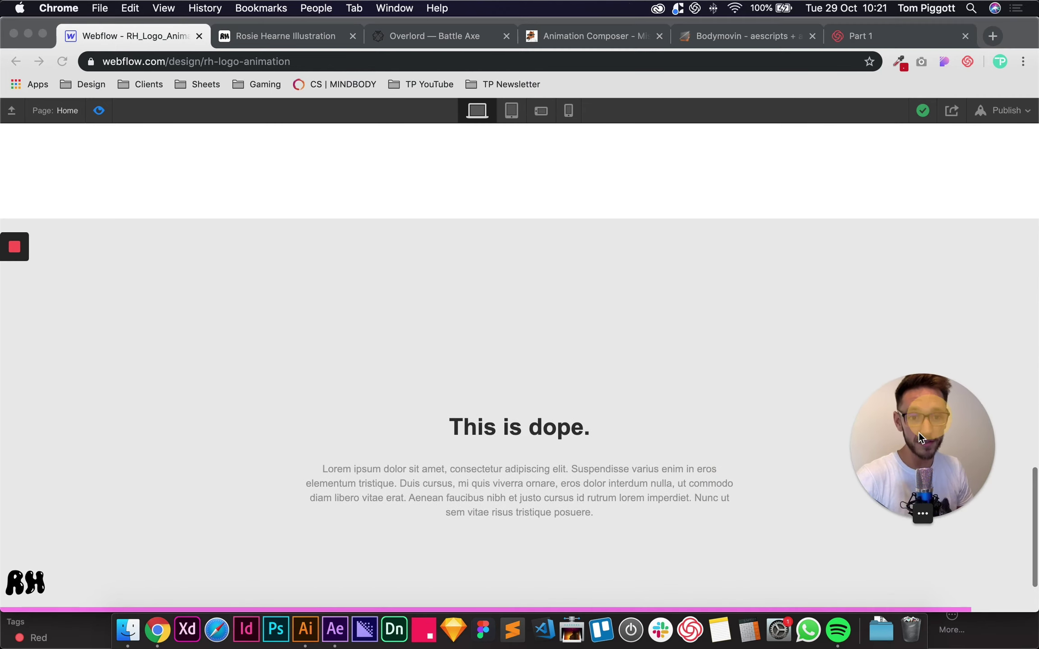
scroll(300, 429, "down", 1)
scroll(300, 427, "up", 15)
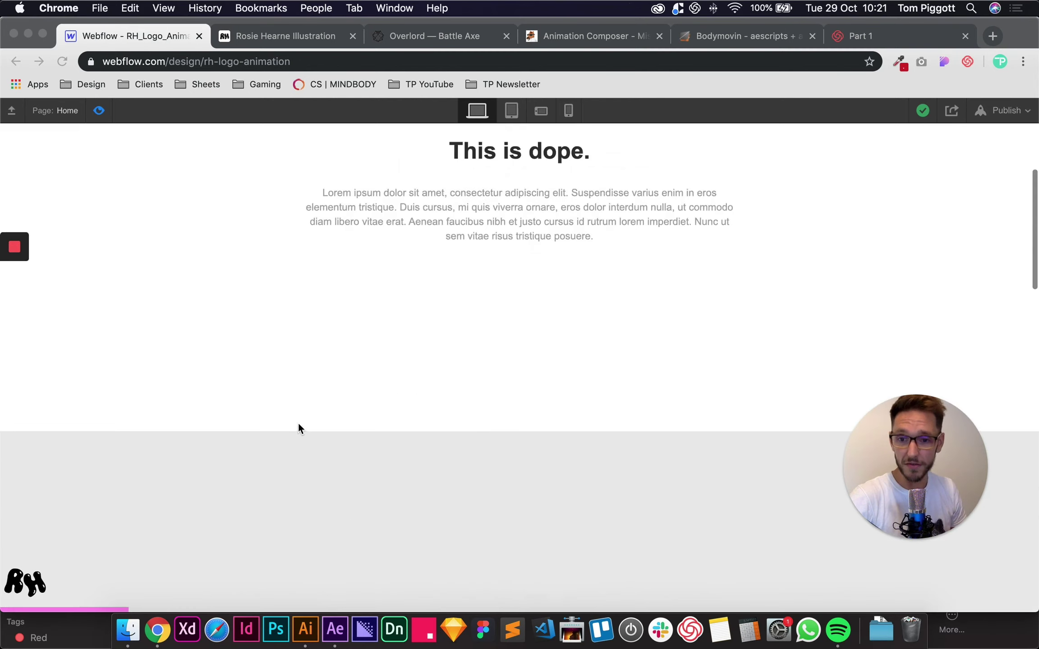
scroll(298, 424, "up", 15)
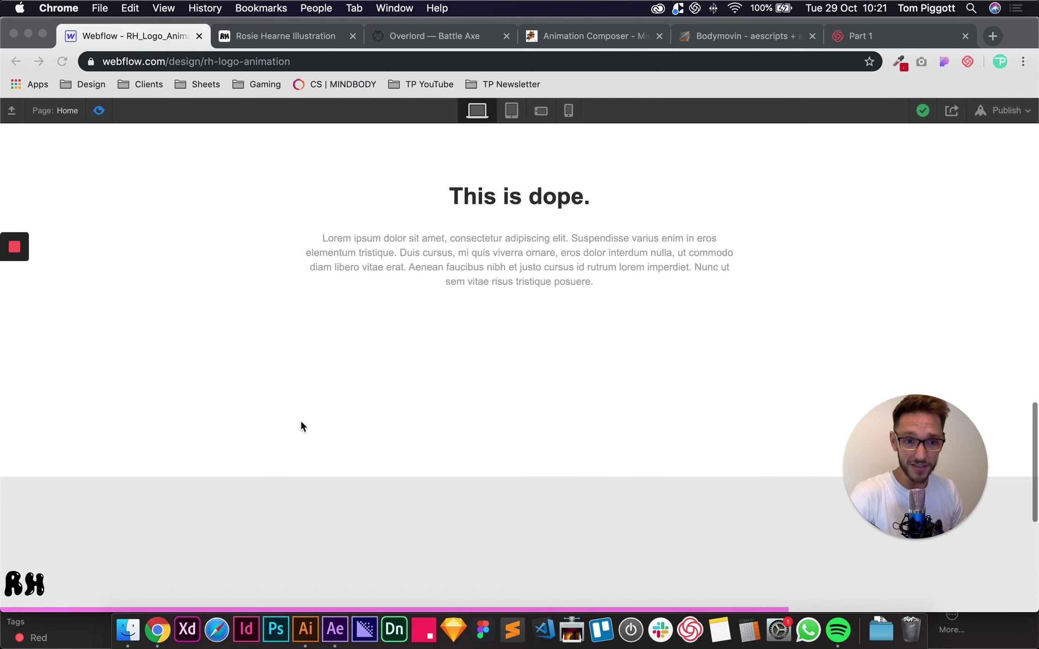